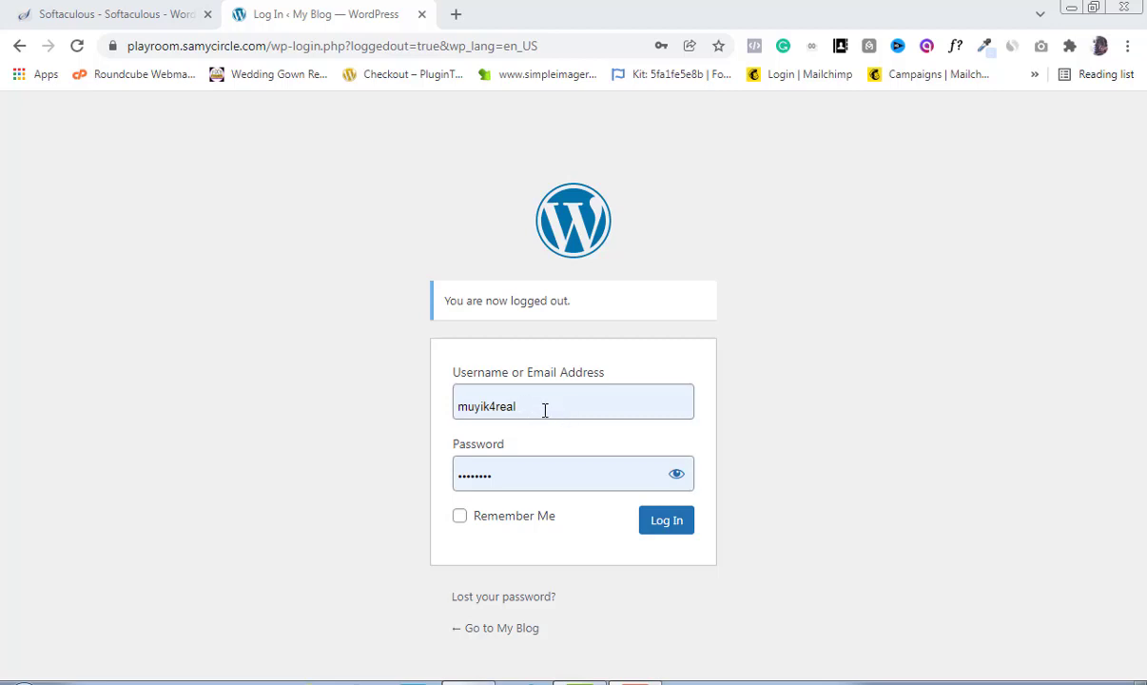
- Log in to the site's admin area with the prefilled credentials and dismiss the dashboard's welcome panel
left_click(670, 527)
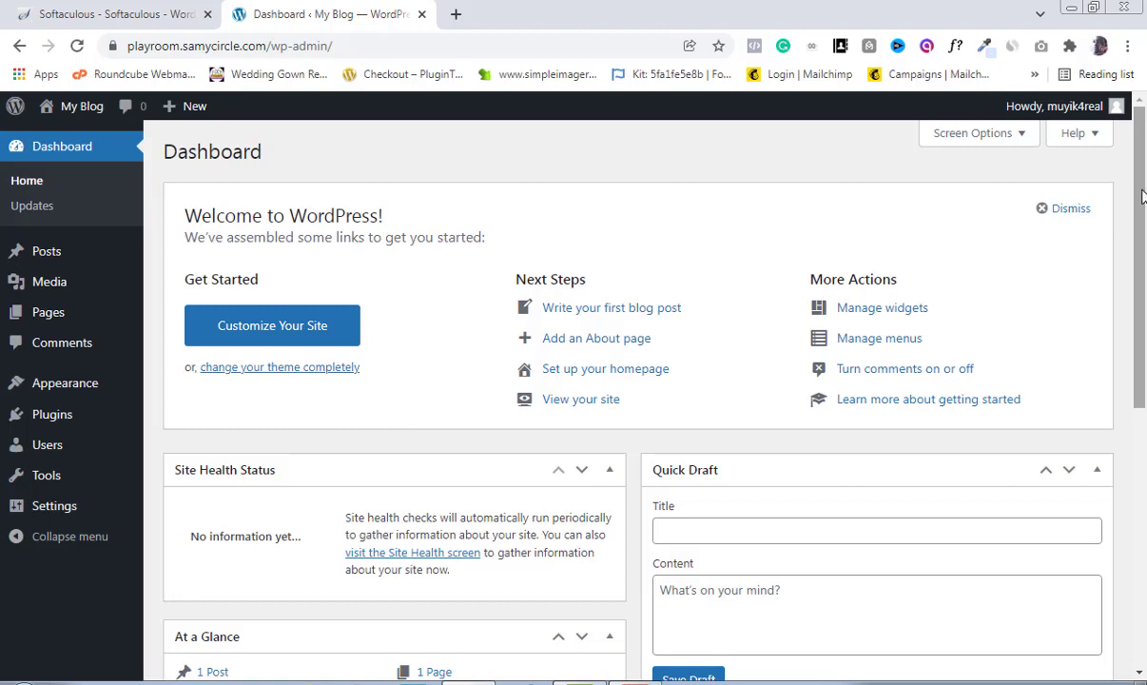
left_click(1045, 216)
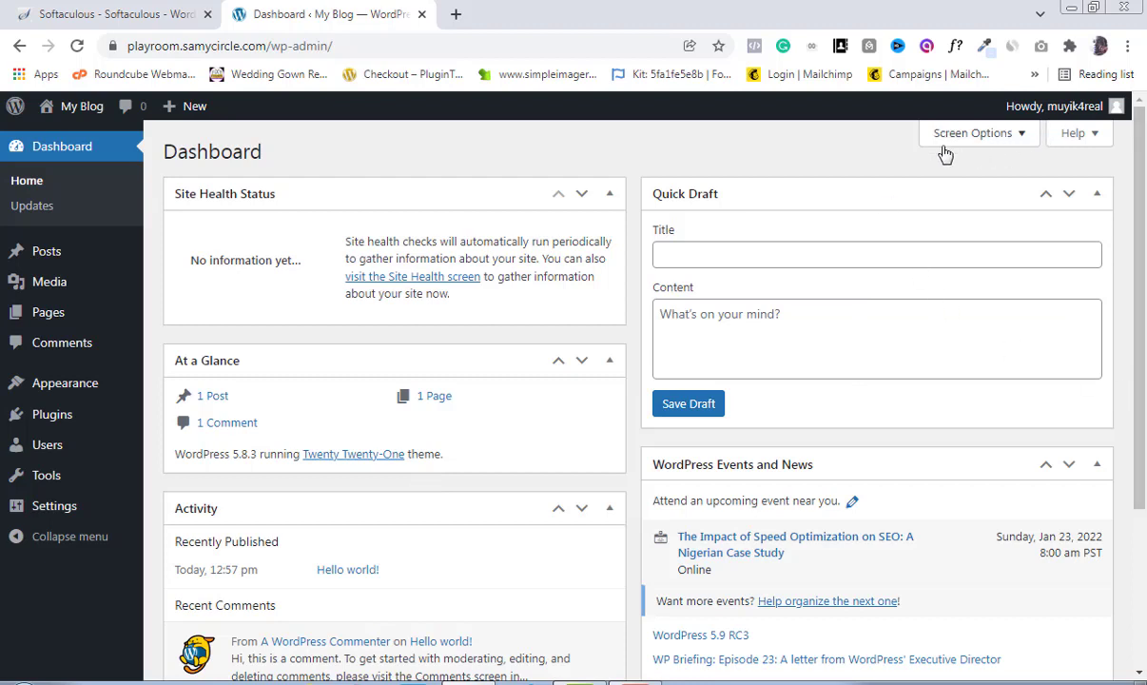
- Hide the Site Health Status, At a Glance, Activity, Quick Draft, and WordPress Events and News boxes from the dashboard
left_click(1023, 142)
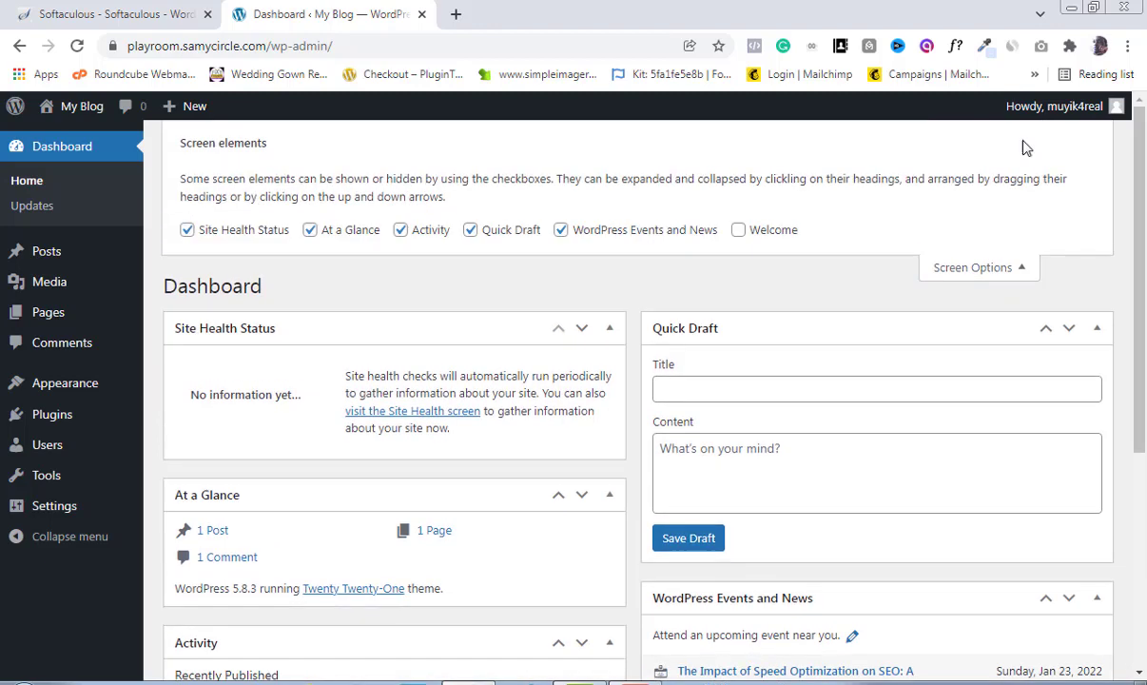
left_click(186, 229)
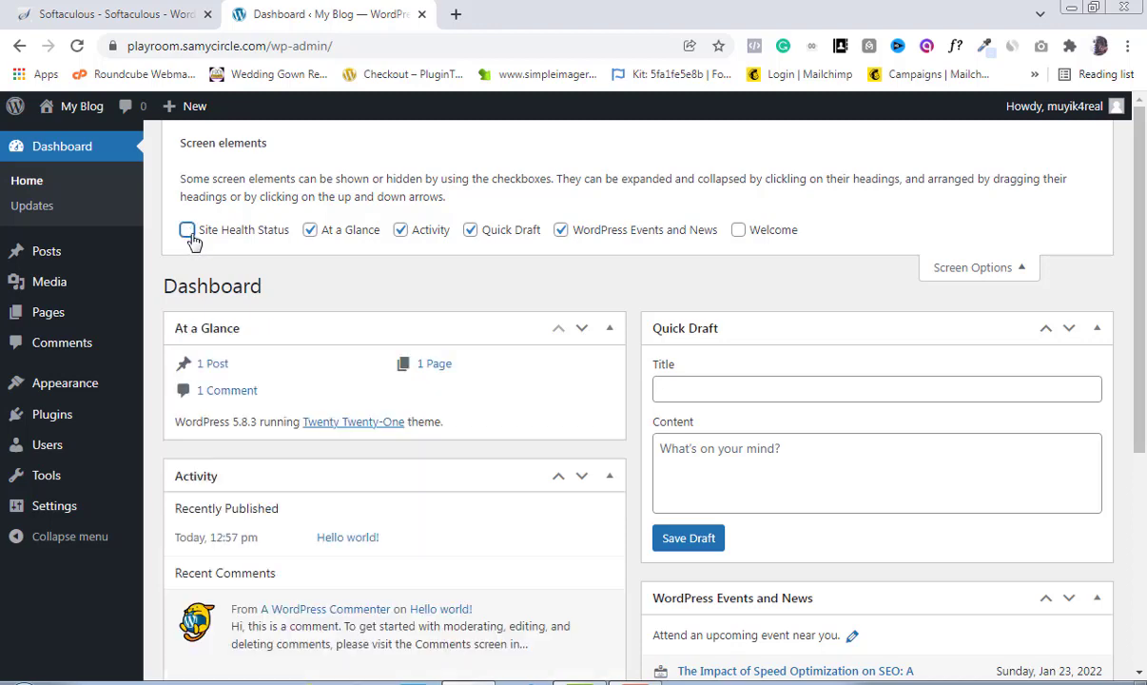
left_click(306, 234)
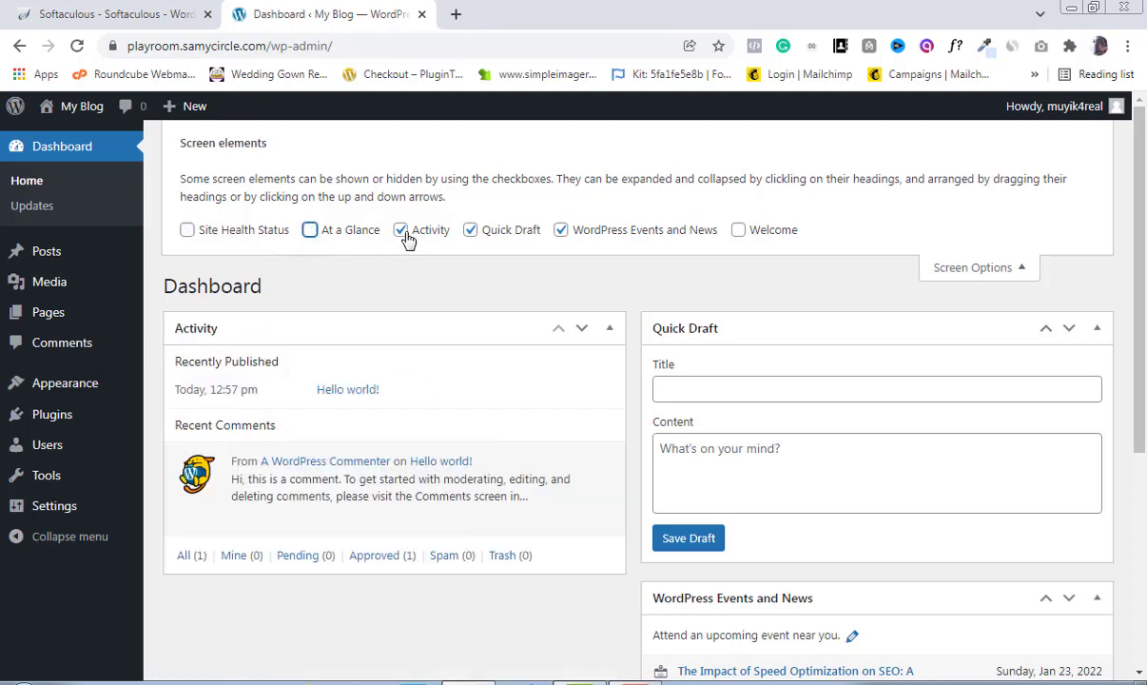
left_click(404, 234)
left_click(469, 232)
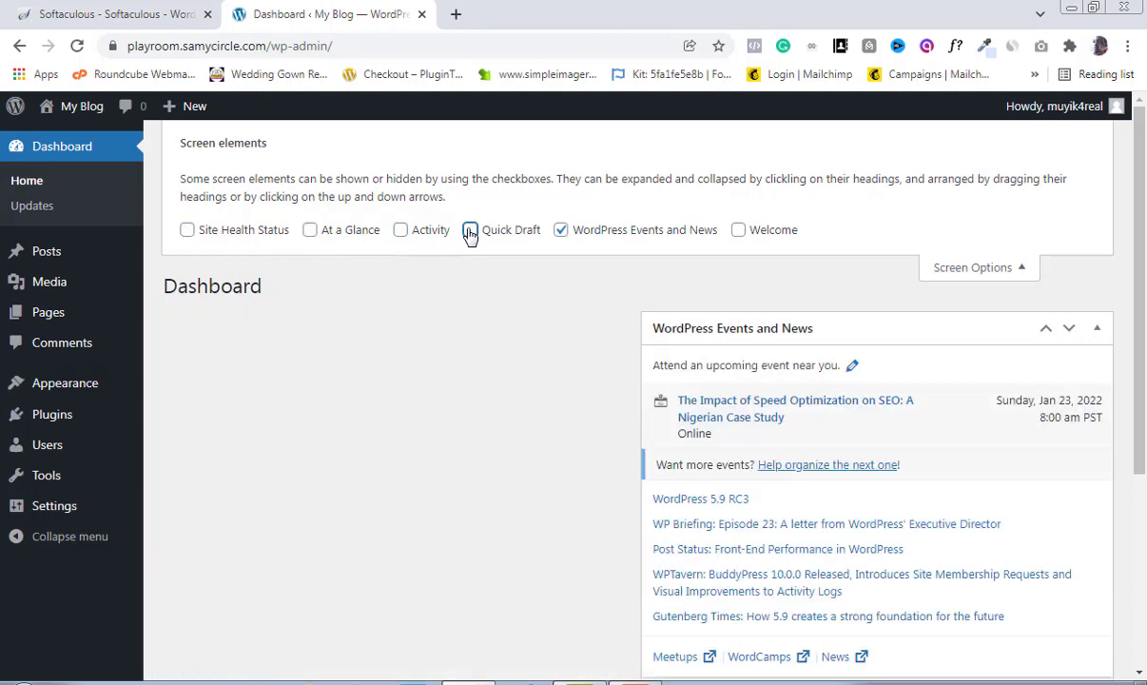
left_click(560, 229)
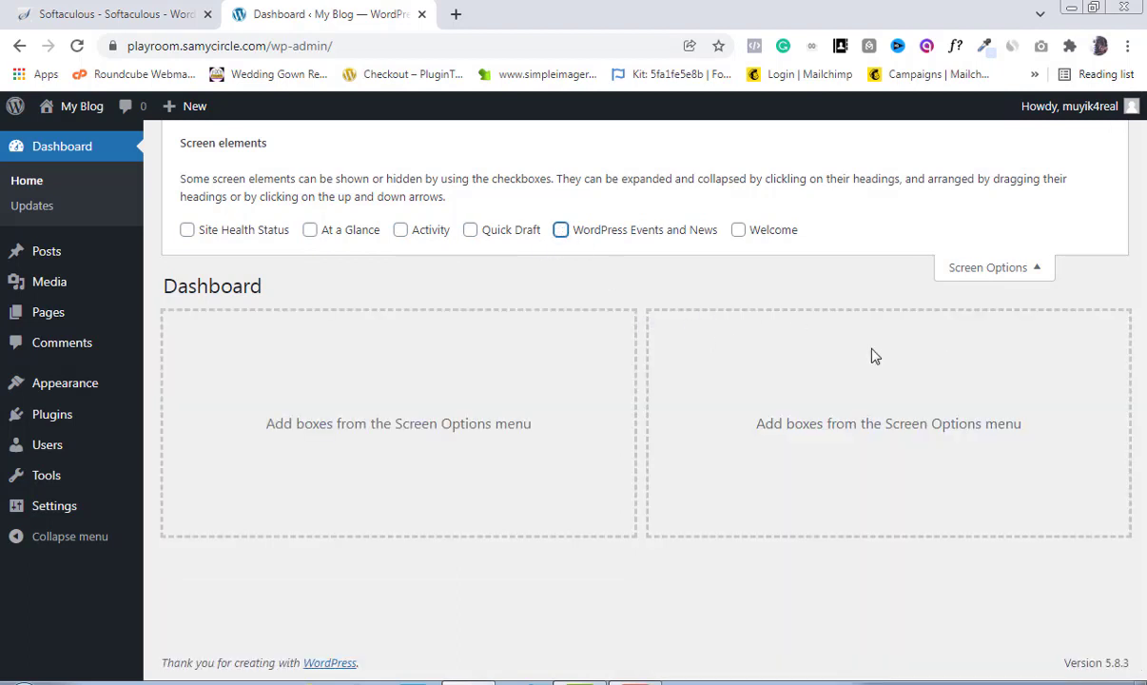
left_click(1037, 270)
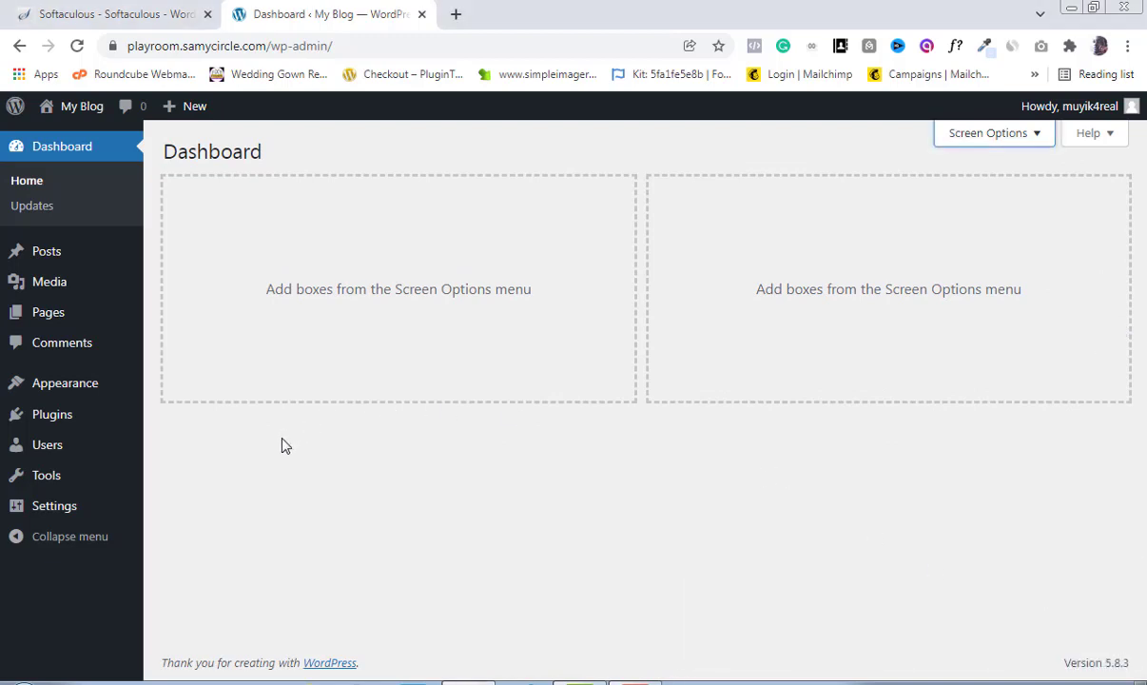
- Set the site's permalink structure to Post name and save the change
mouse_move(55, 509)
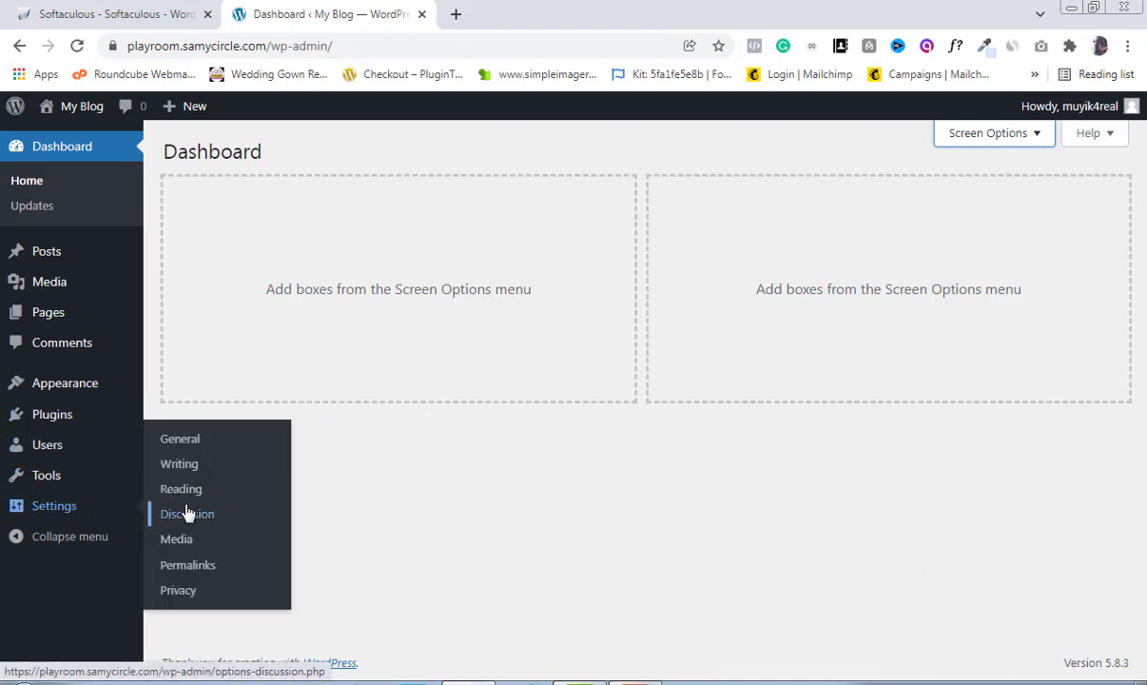
left_click(188, 566)
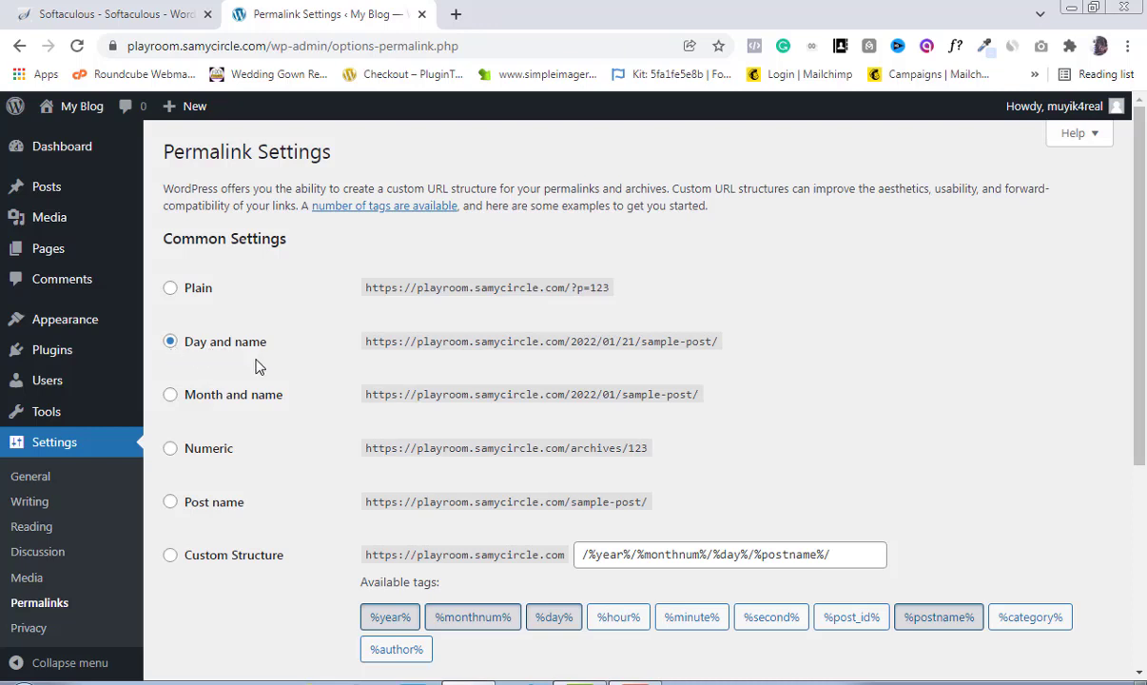
left_click(170, 503)
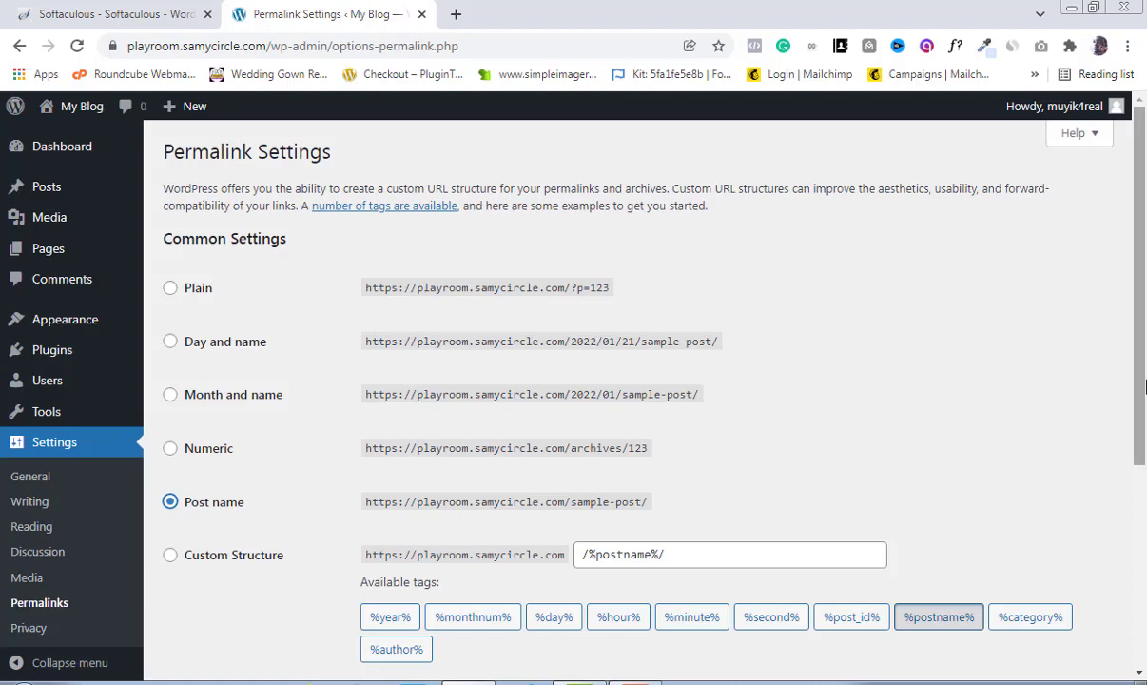
left_click_drag(1141, 427, 1144, 613)
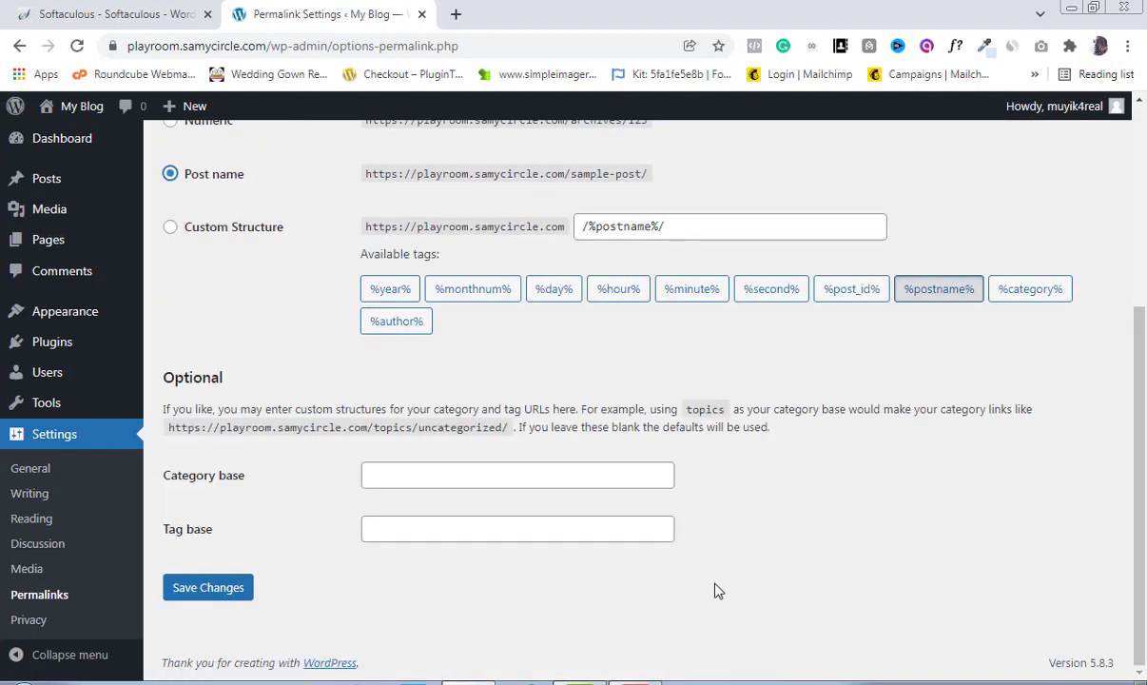
left_click(189, 593)
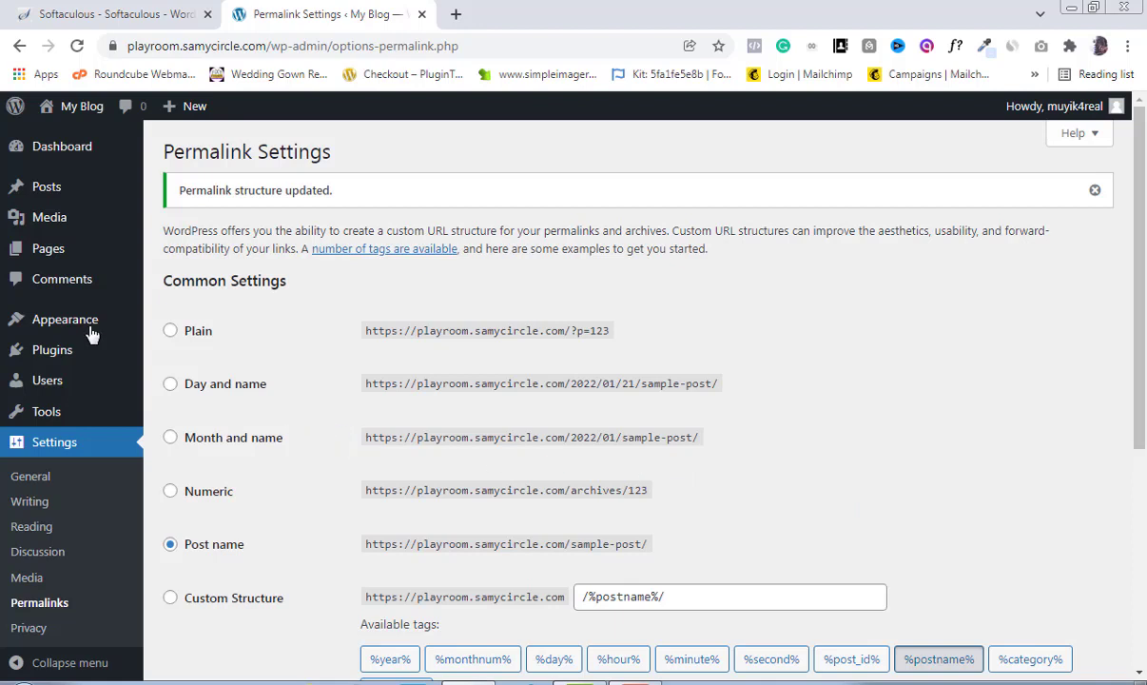
- Search the theme directory for neve, then install and activate the Neve theme
mouse_move(90, 328)
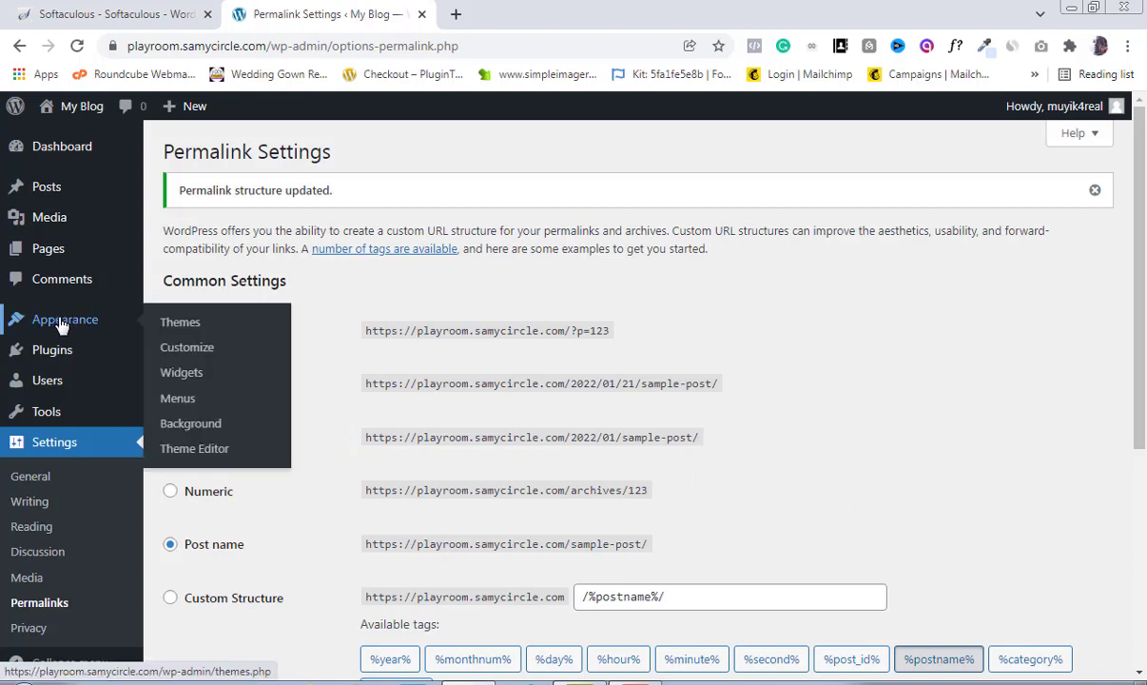
left_click(192, 329)
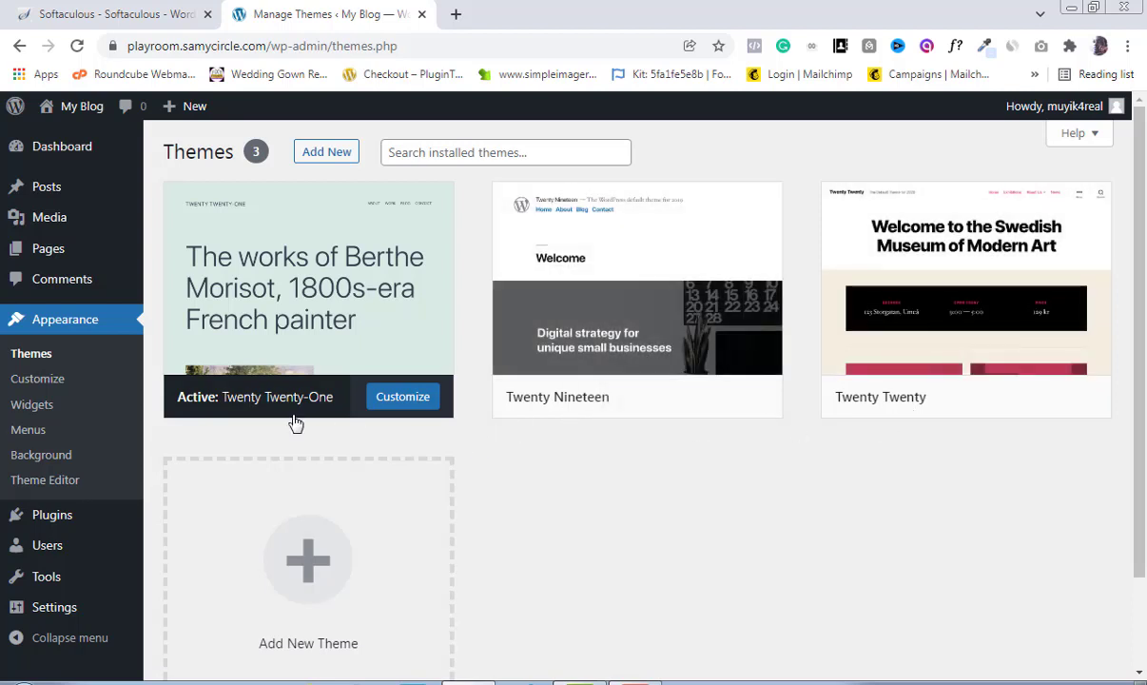
mouse_move(282, 415)
left_click(335, 153)
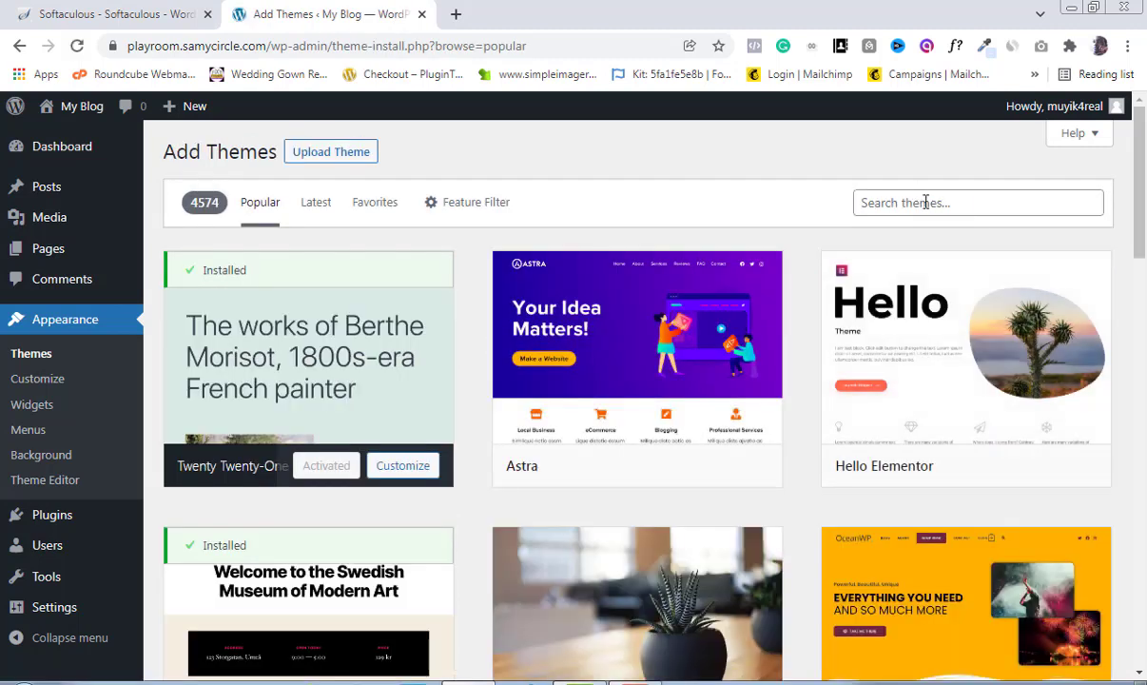
left_click(919, 201)
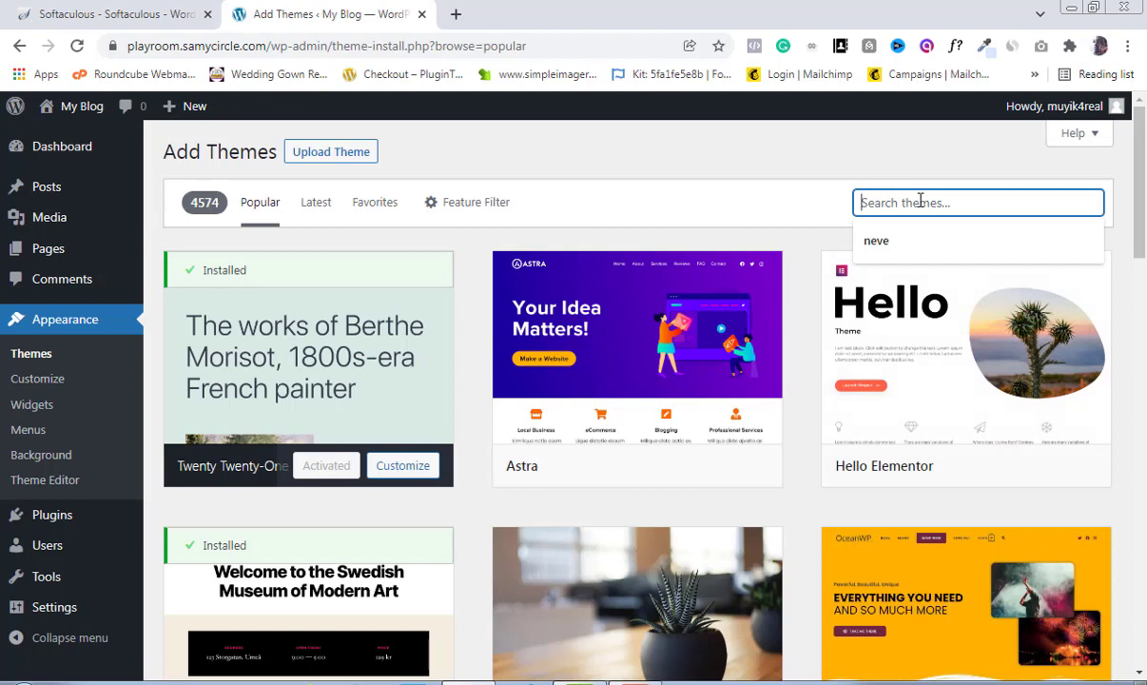
left_click(876, 242)
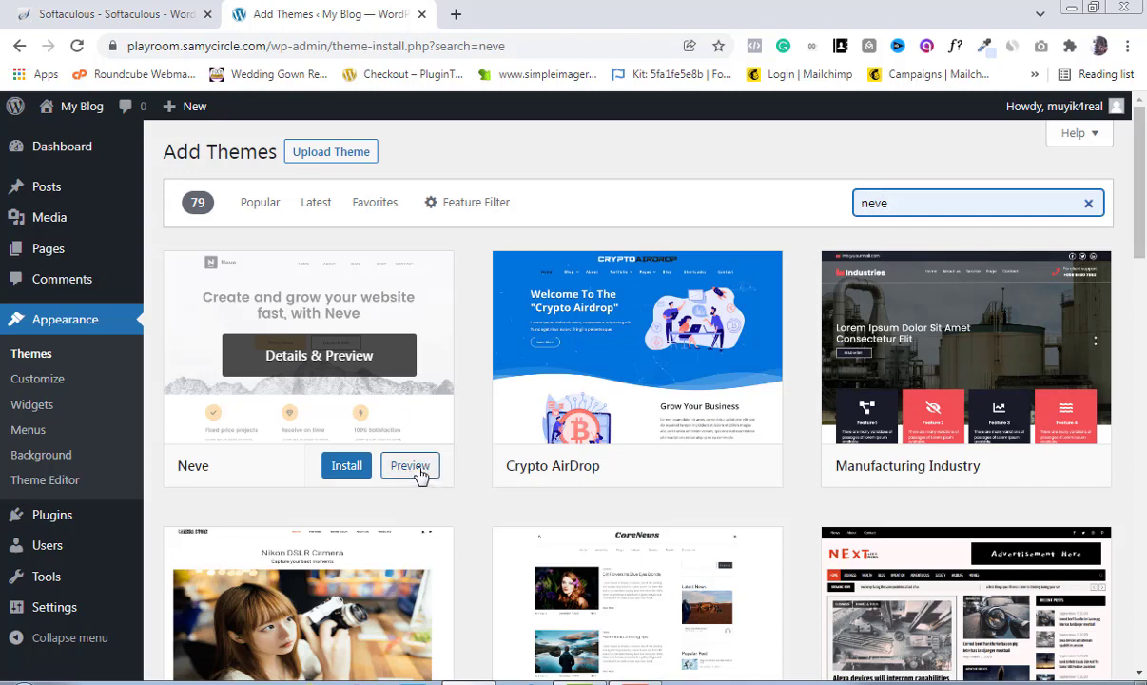
left_click(348, 471)
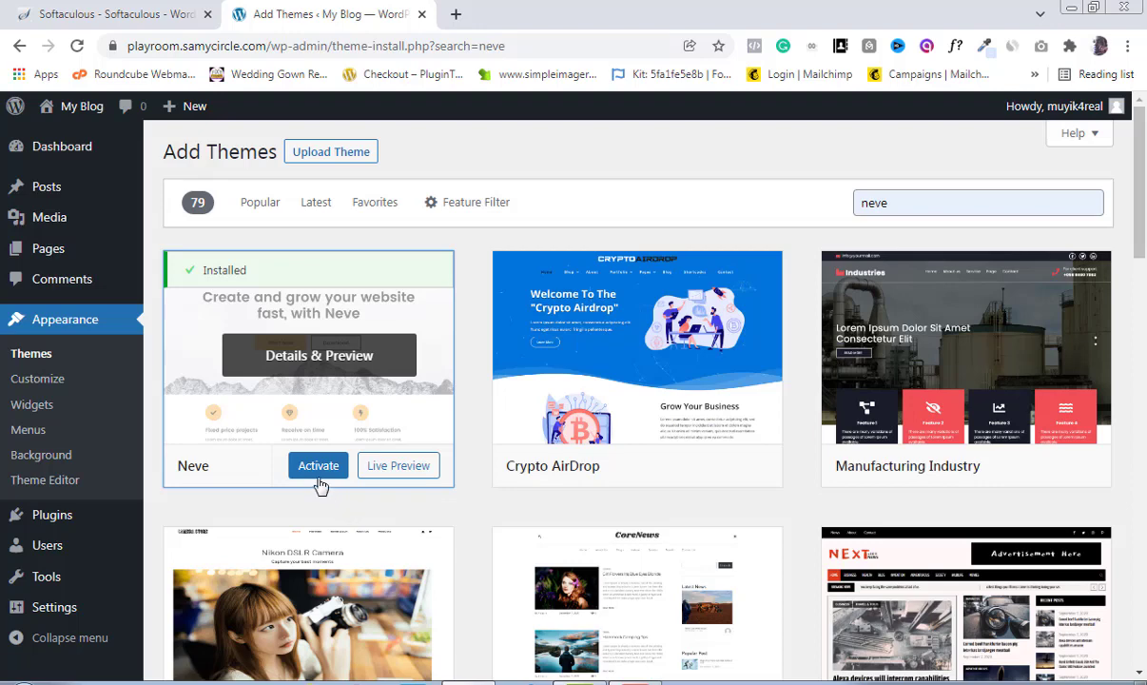
left_click(313, 472)
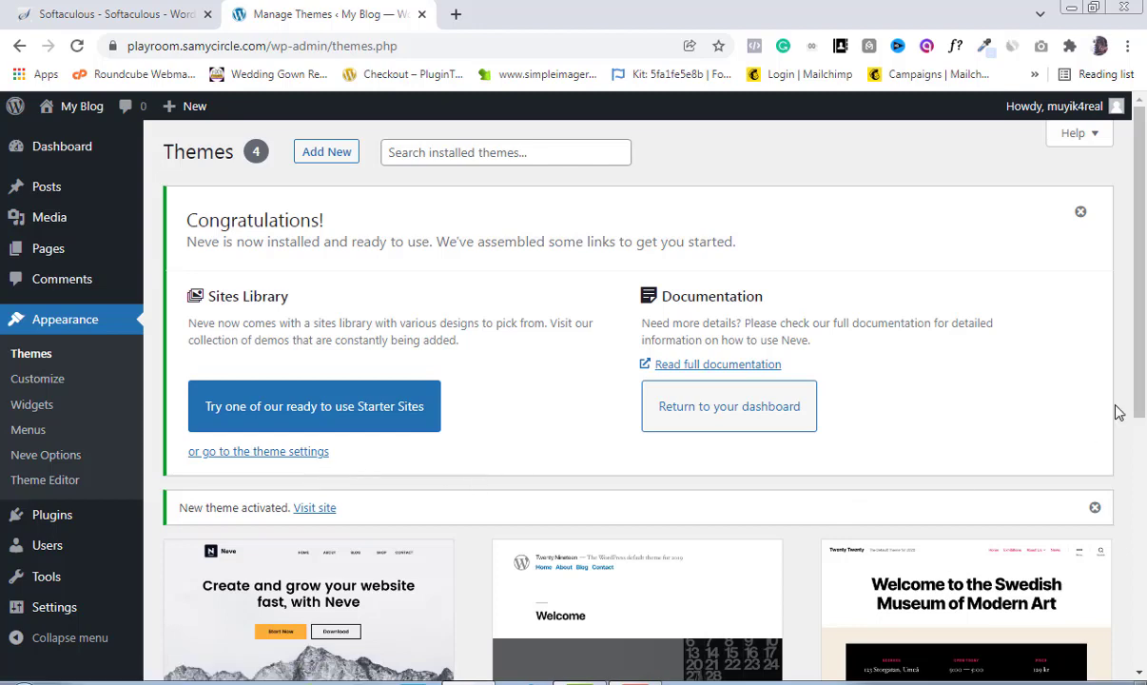
- Delete the inactive Twenty Twenty-One theme from the installed themes
left_click_drag(1144, 304, 1142, 502)
scroll(1141, 497, "up", 1)
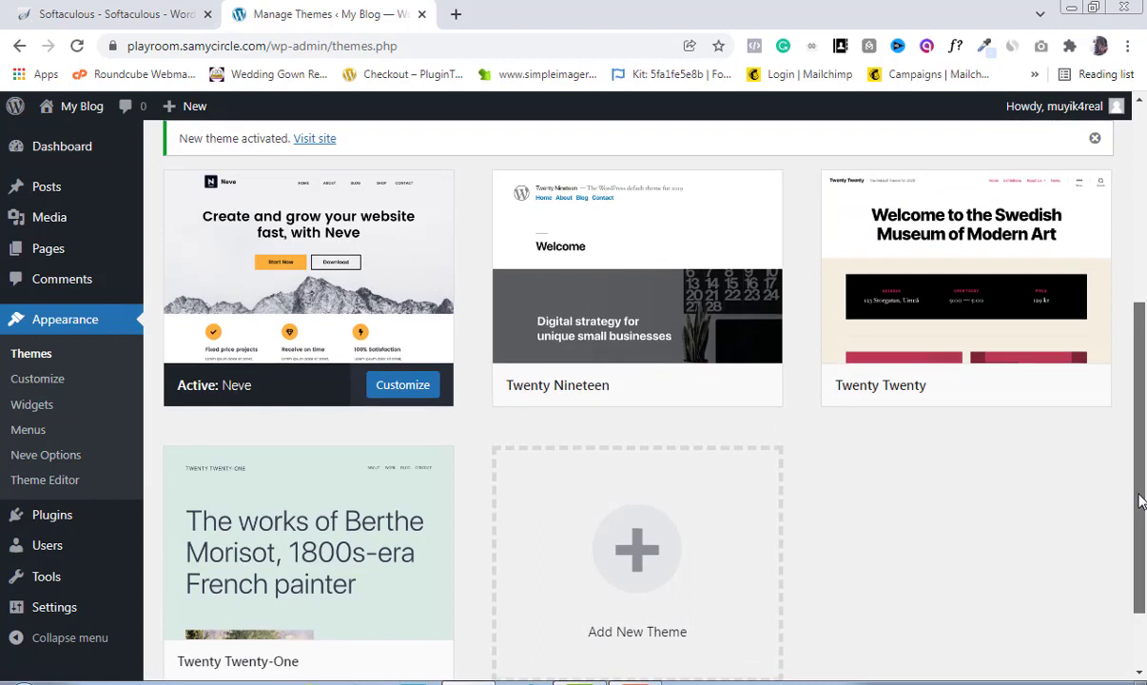
scroll(1142, 492, "down", 1)
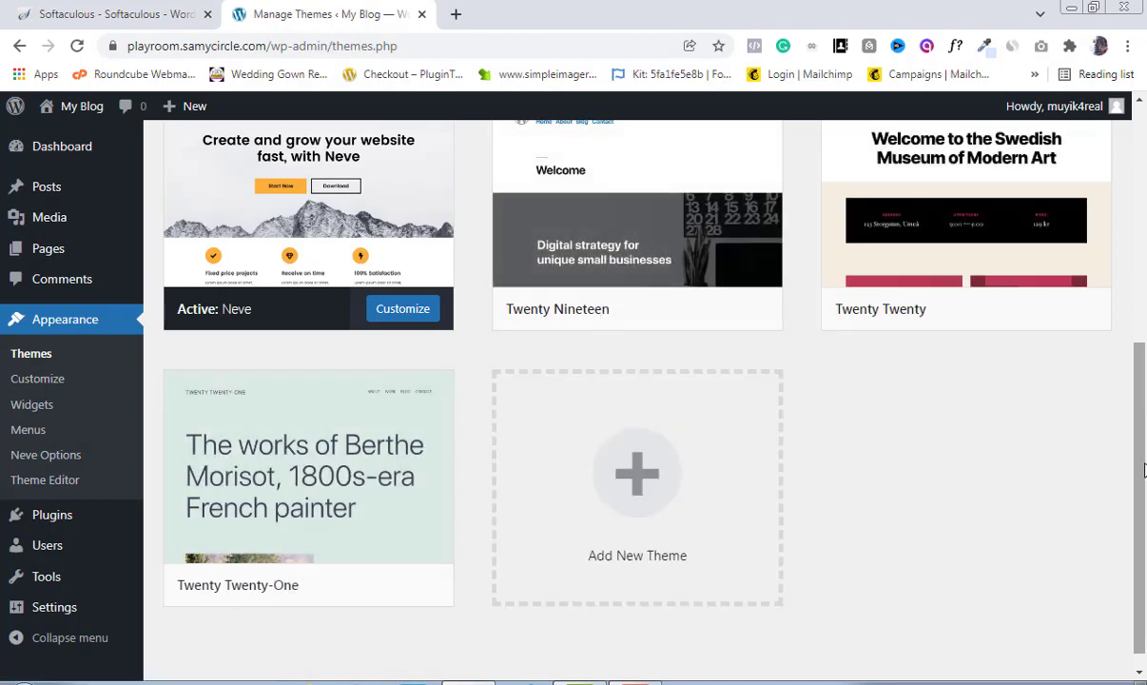
scroll(1144, 432, "up", 1)
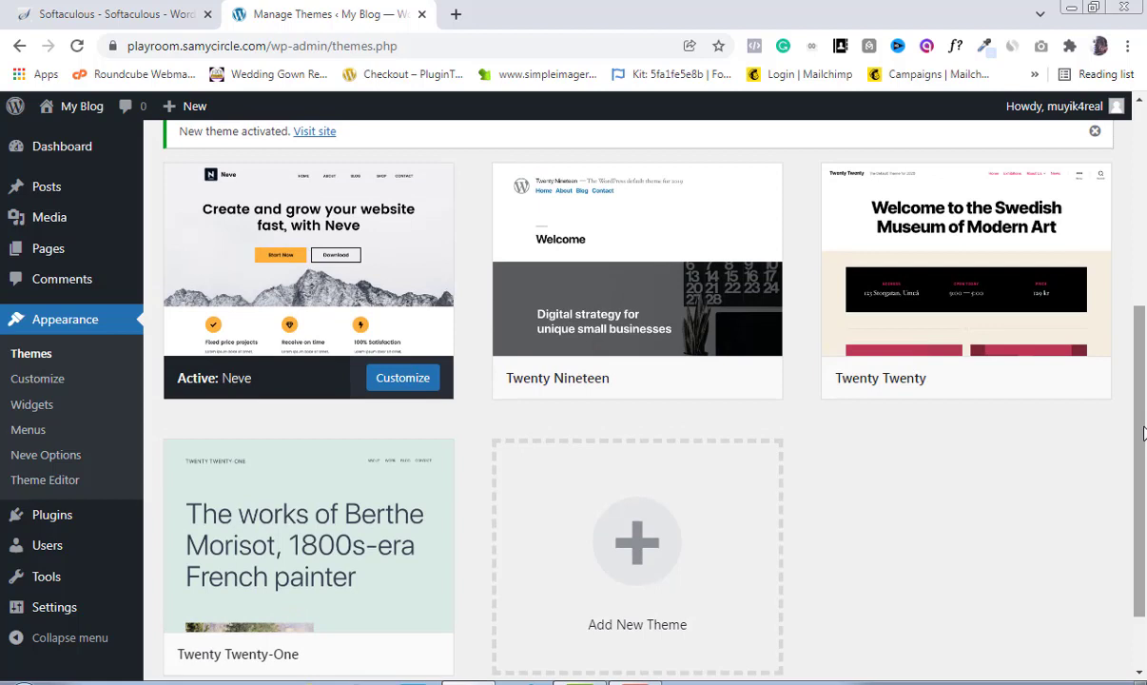
scroll(1143, 436, "down", 1)
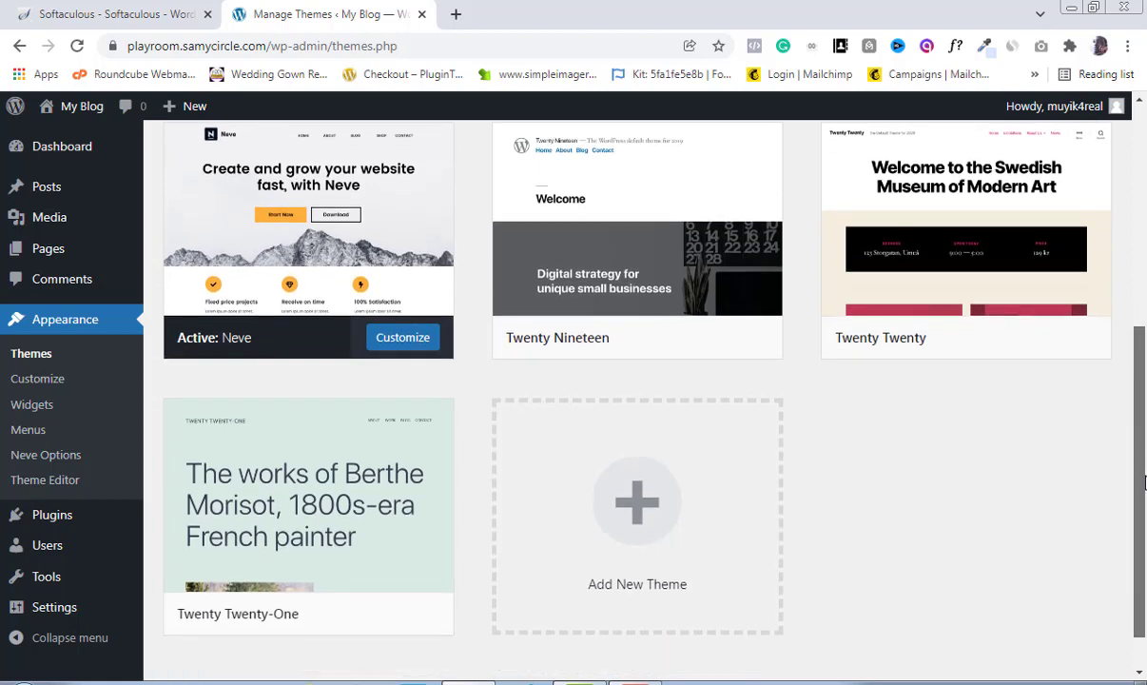
mouse_move(386, 499)
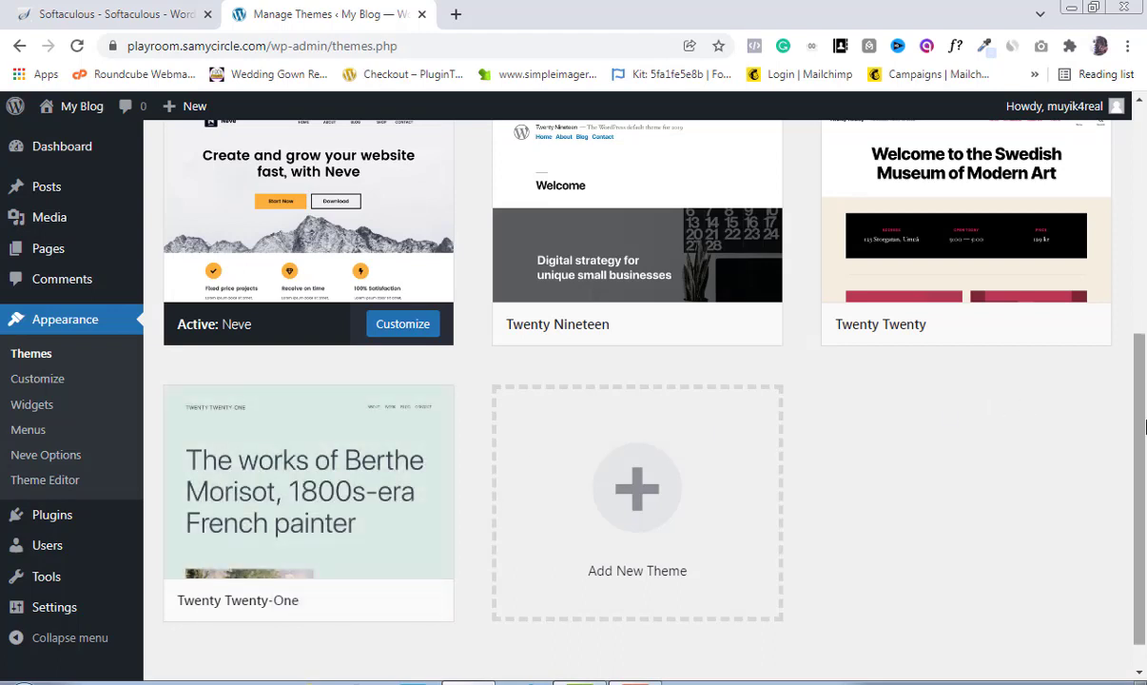
scroll(529, 300, "up", 2)
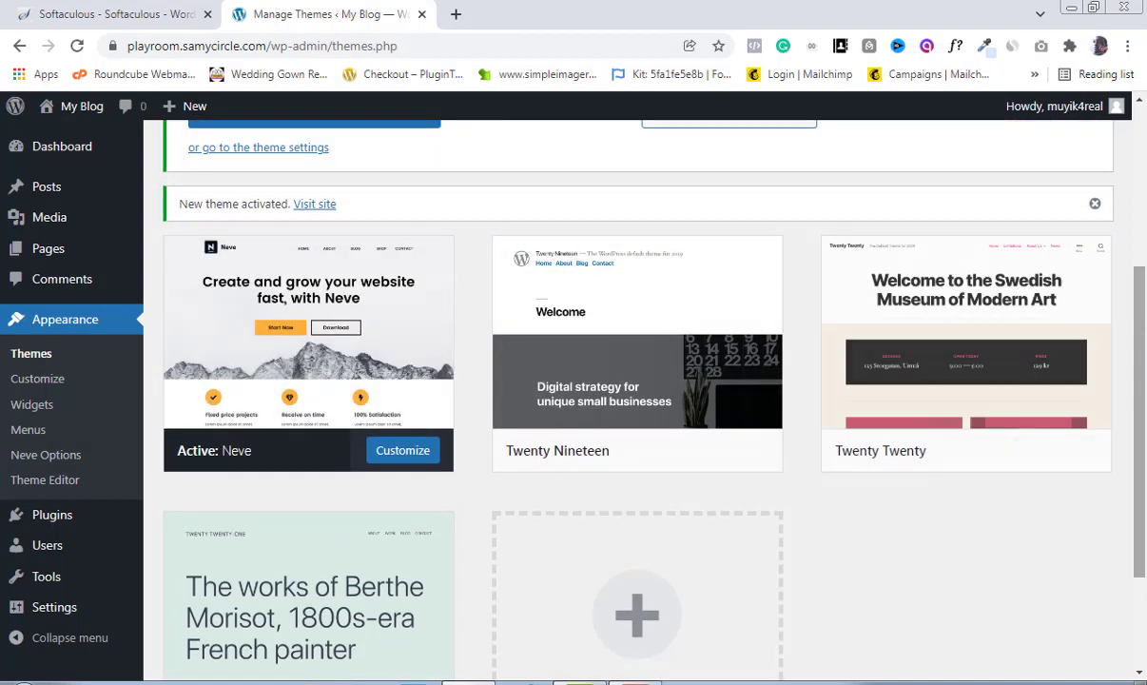
scroll(472, 514, "down", 2)
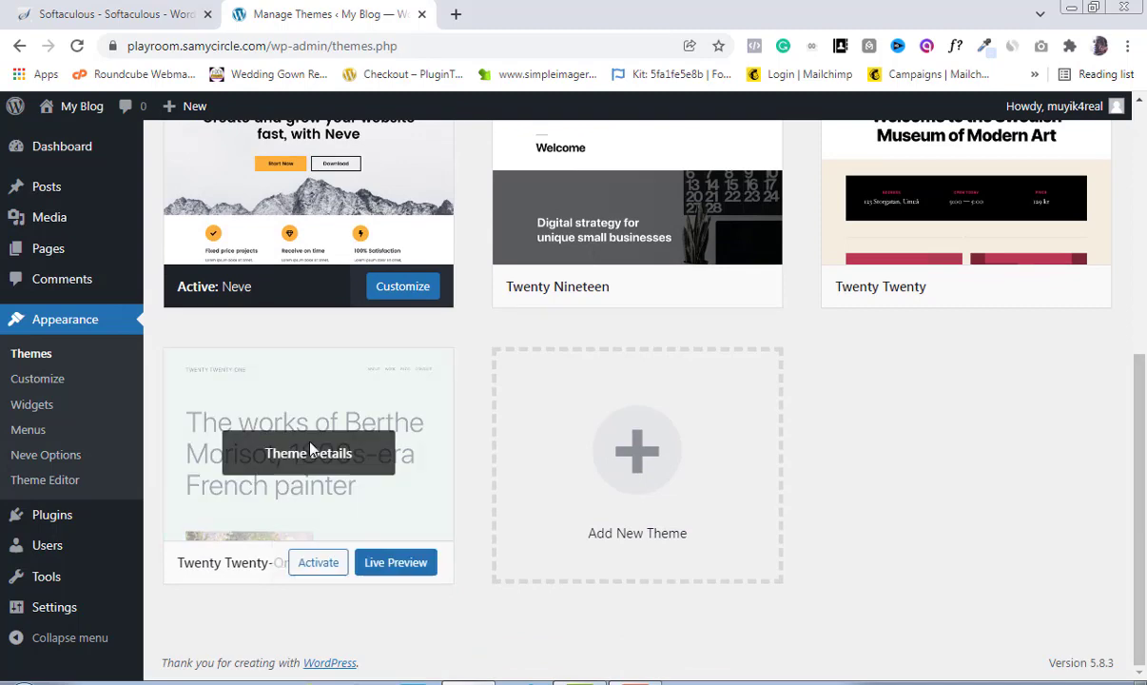
left_click(300, 456)
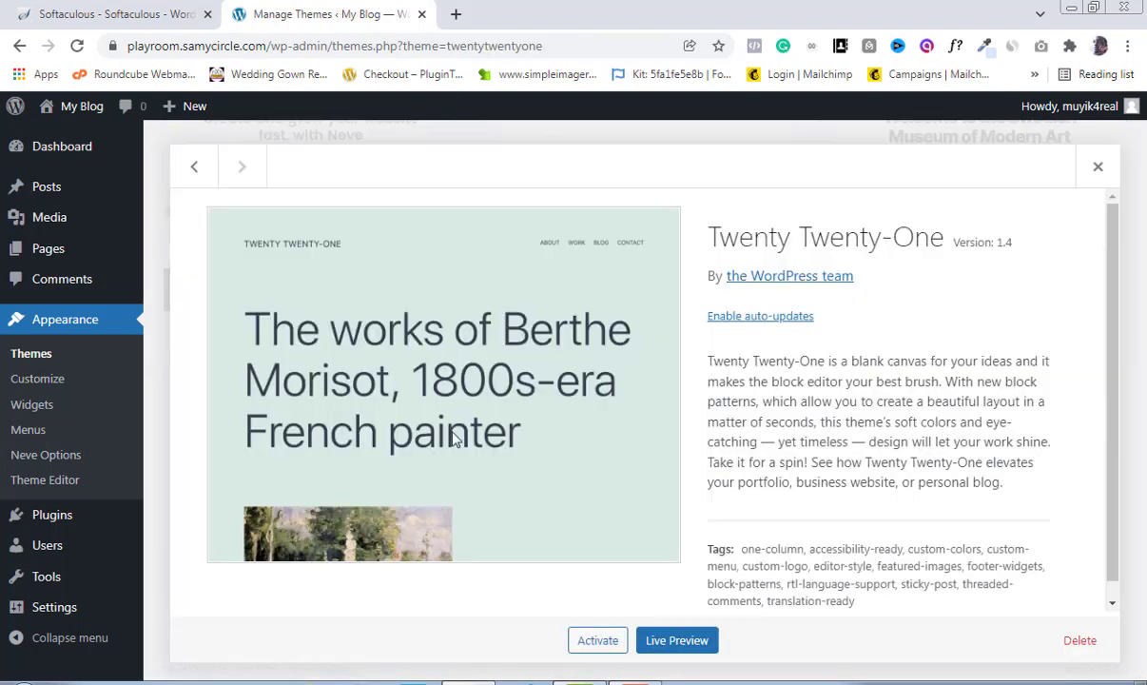
scroll(1109, 417, "down", 1)
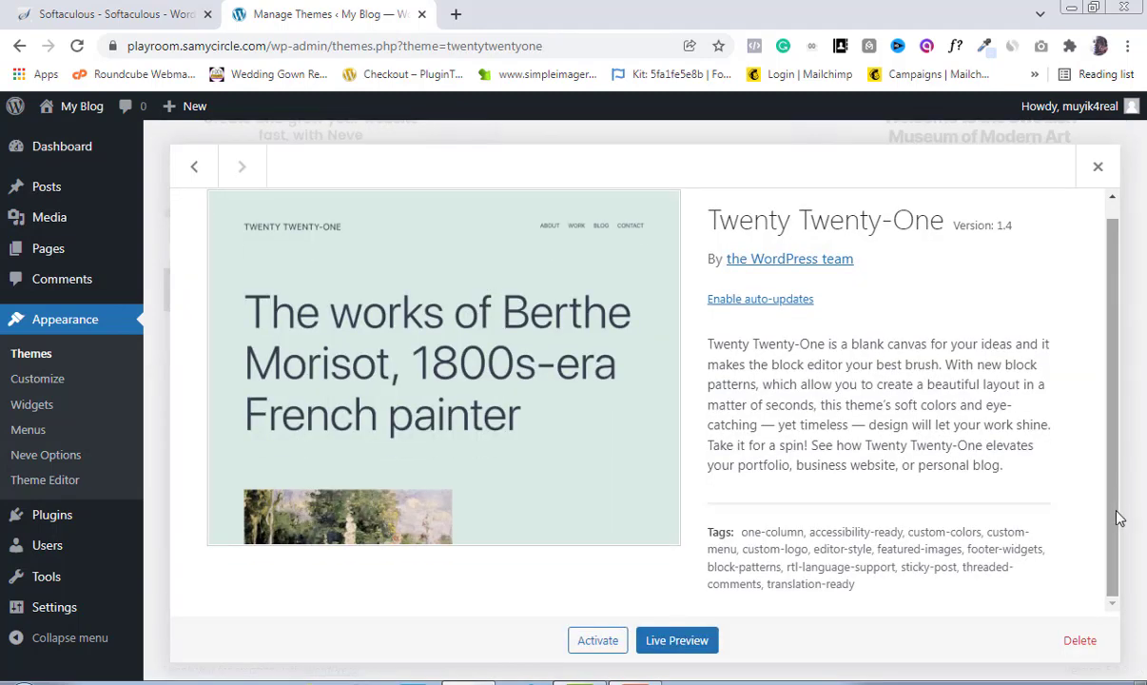
left_click(1076, 641)
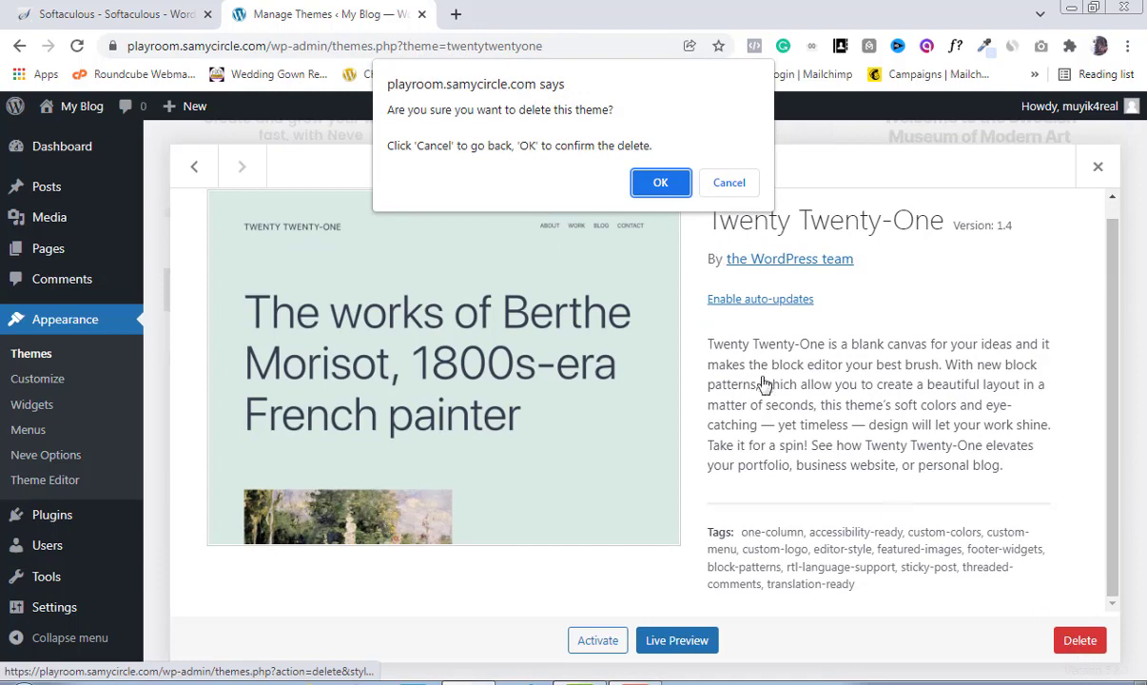
left_click(663, 193)
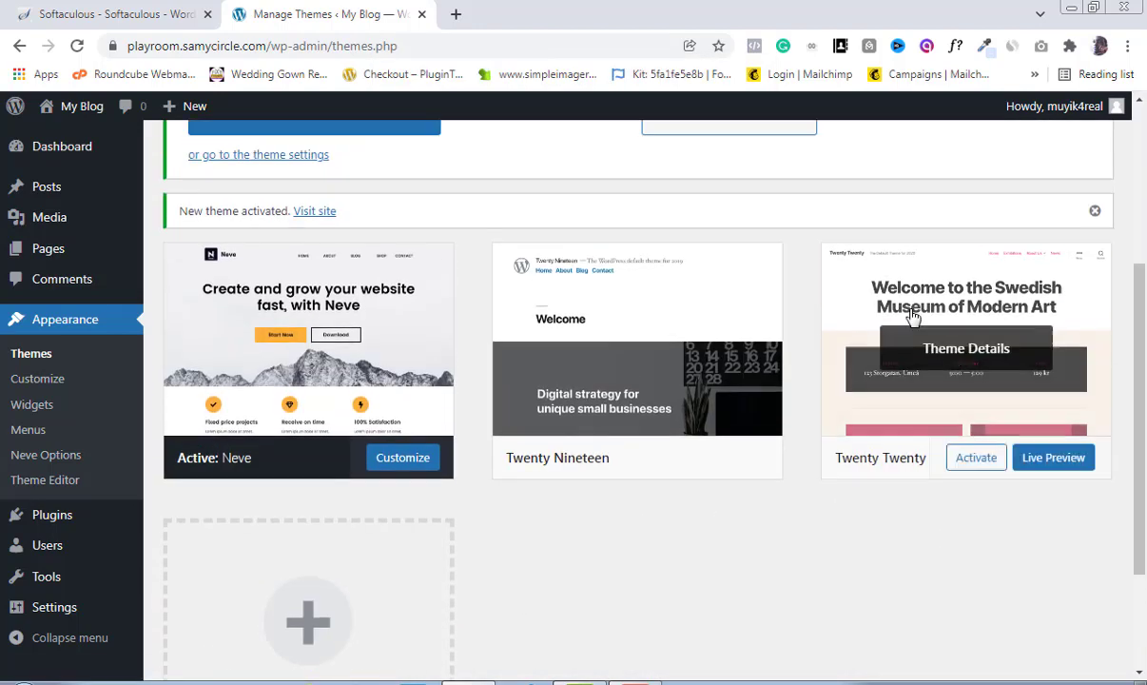
- Delete the inactive Twenty Twenty theme from the installed themes
left_click(991, 357)
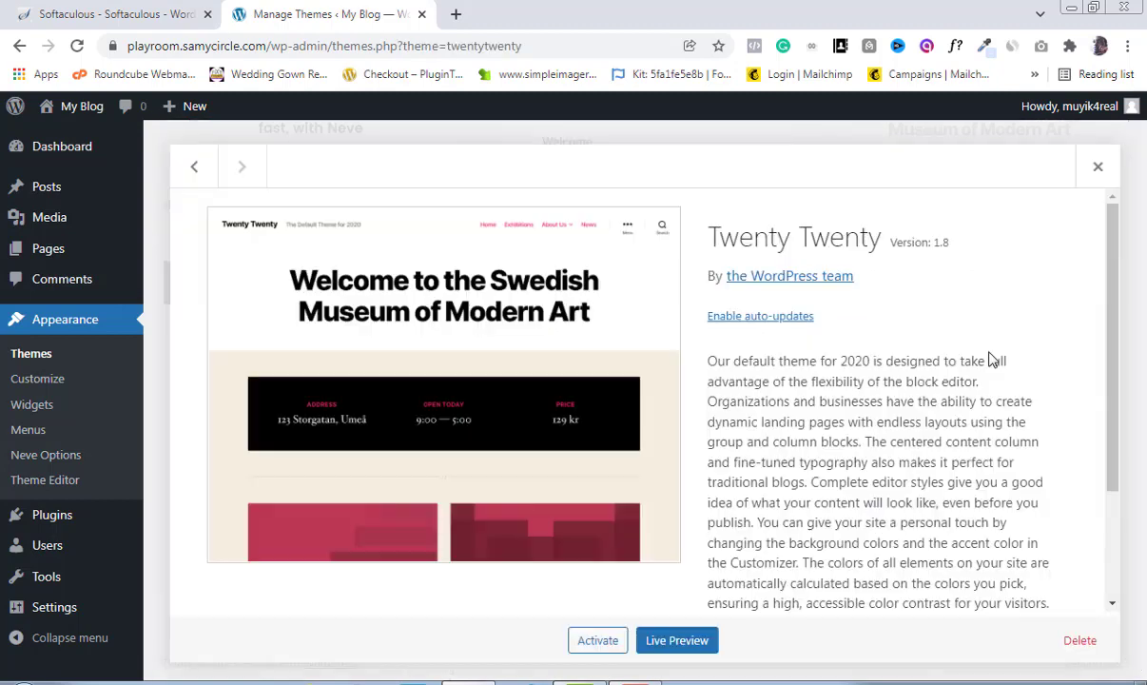
left_click(1079, 640)
left_click(660, 185)
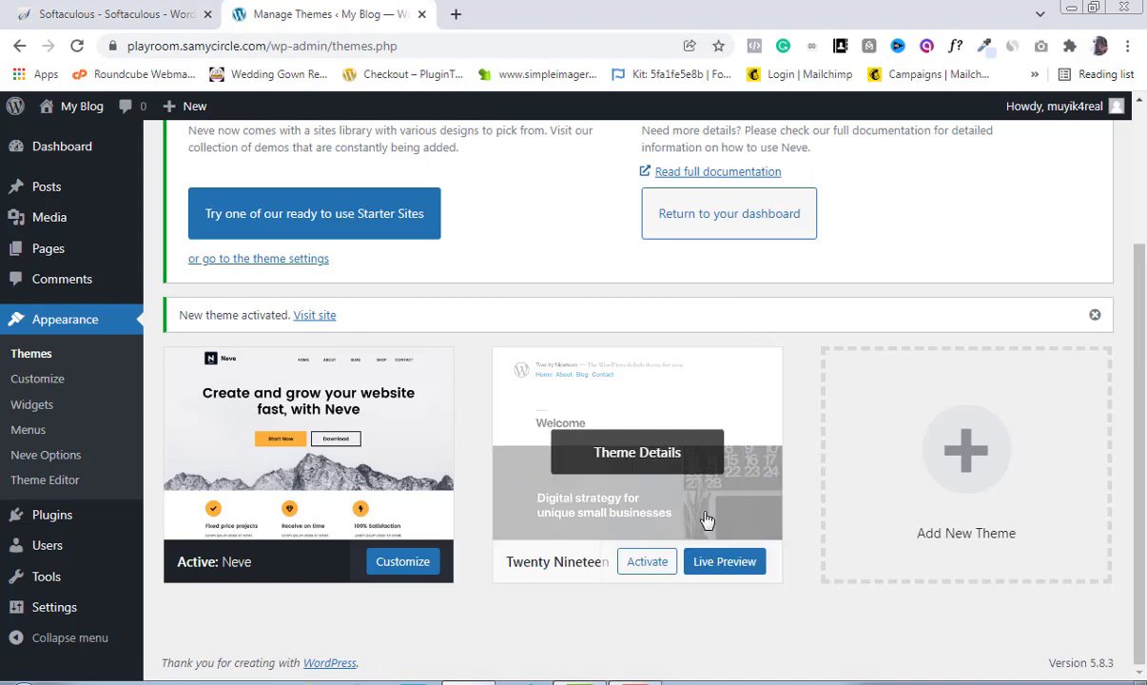
- Delete the inactive Twenty Nineteen theme from the installed themes
left_click(610, 457)
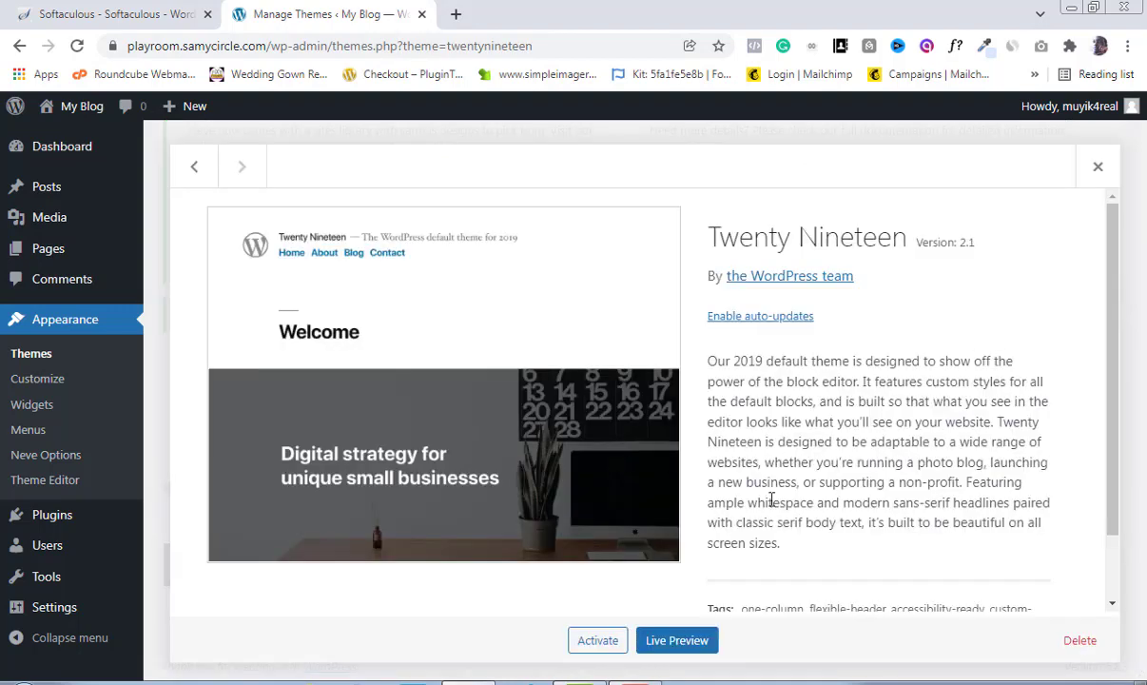
left_click(1079, 640)
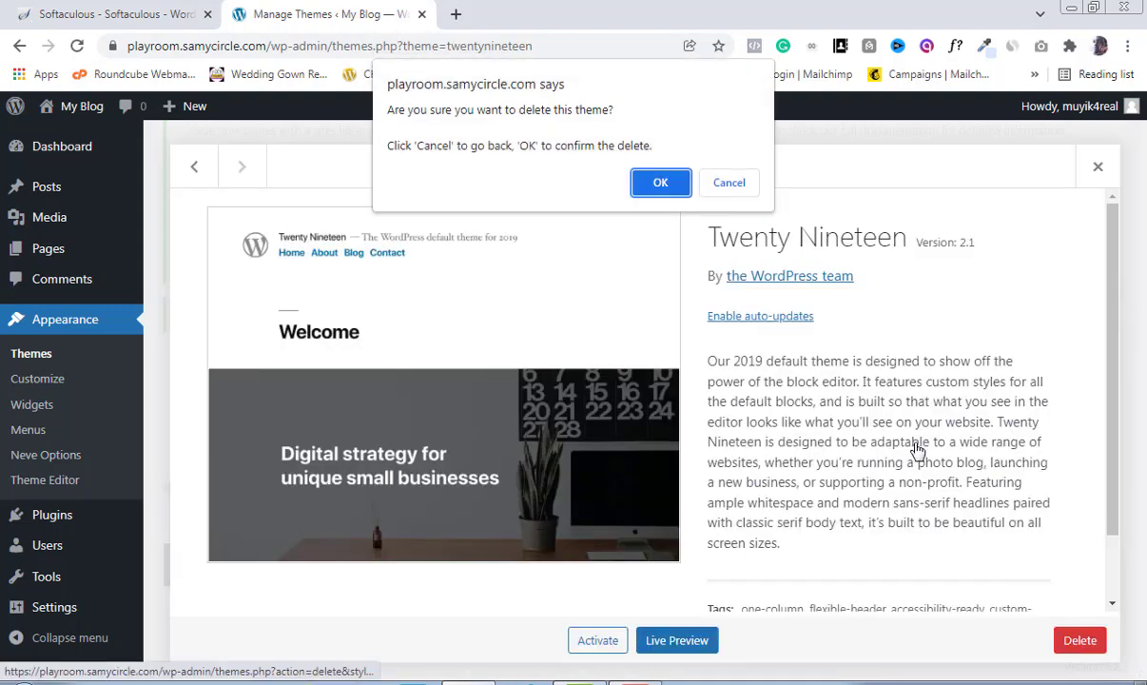
left_click(659, 183)
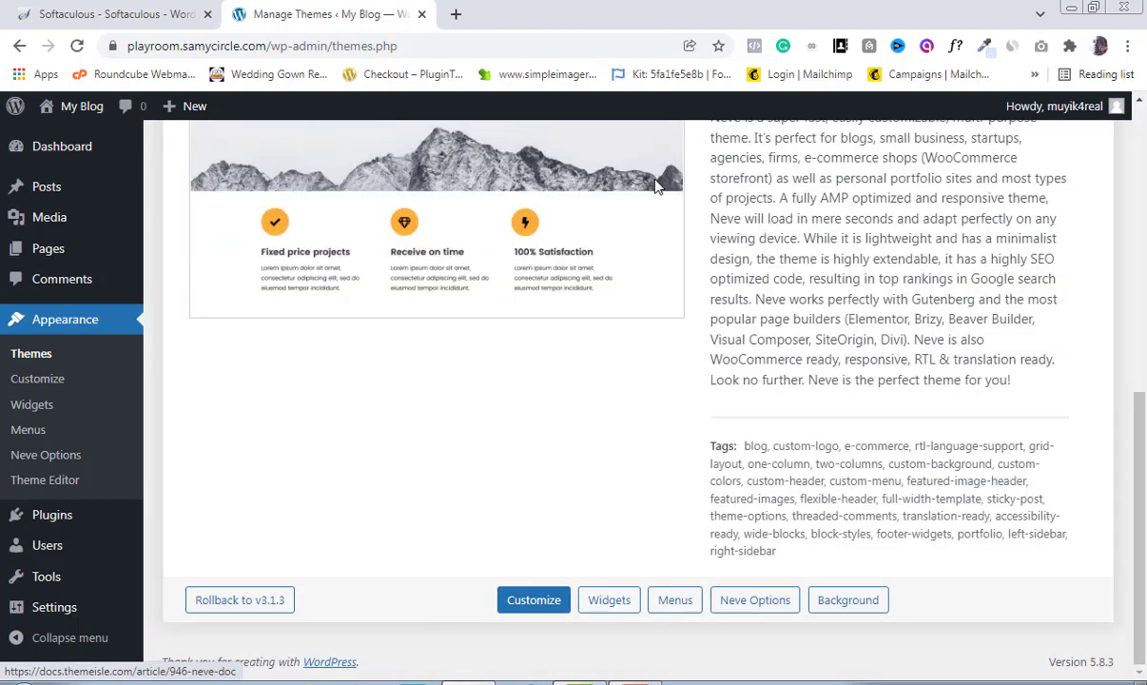
- Open Neve's ready-to-use starter sites and install and activate the required Cloud Templates & Patterns Collection plugin
scroll(613, 371, "up", 3)
left_click_drag(1144, 482, 1145, 539)
left_click_drag(1143, 485, 1145, 540)
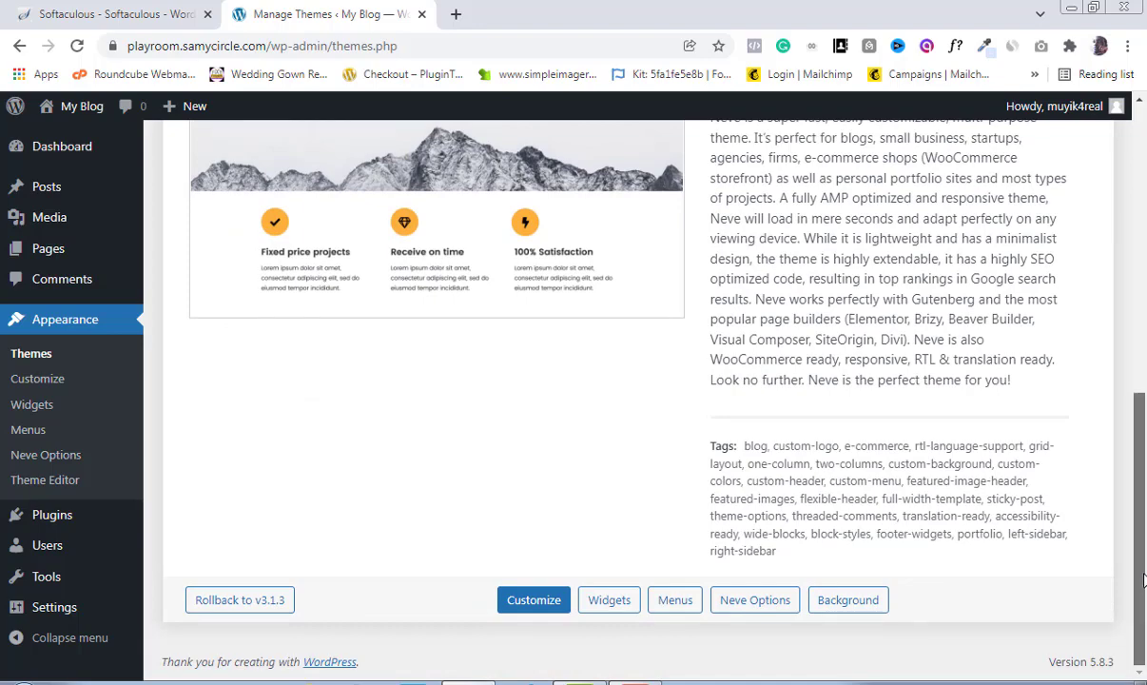
left_click_drag(1144, 587, 1143, 325)
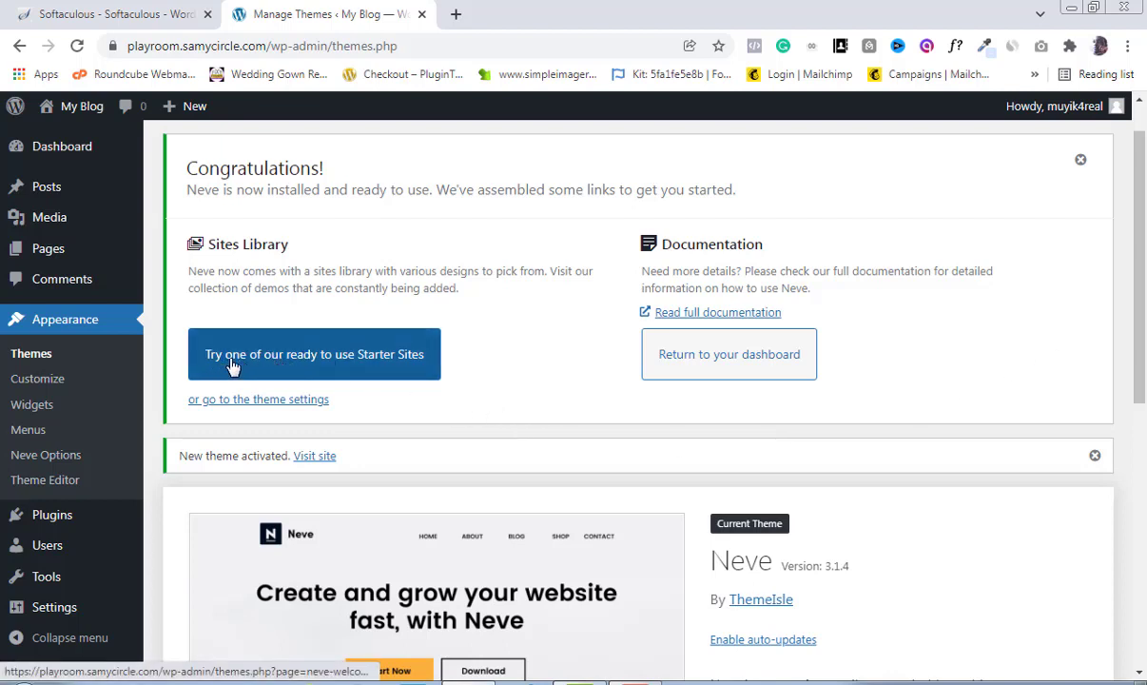
left_click(376, 367)
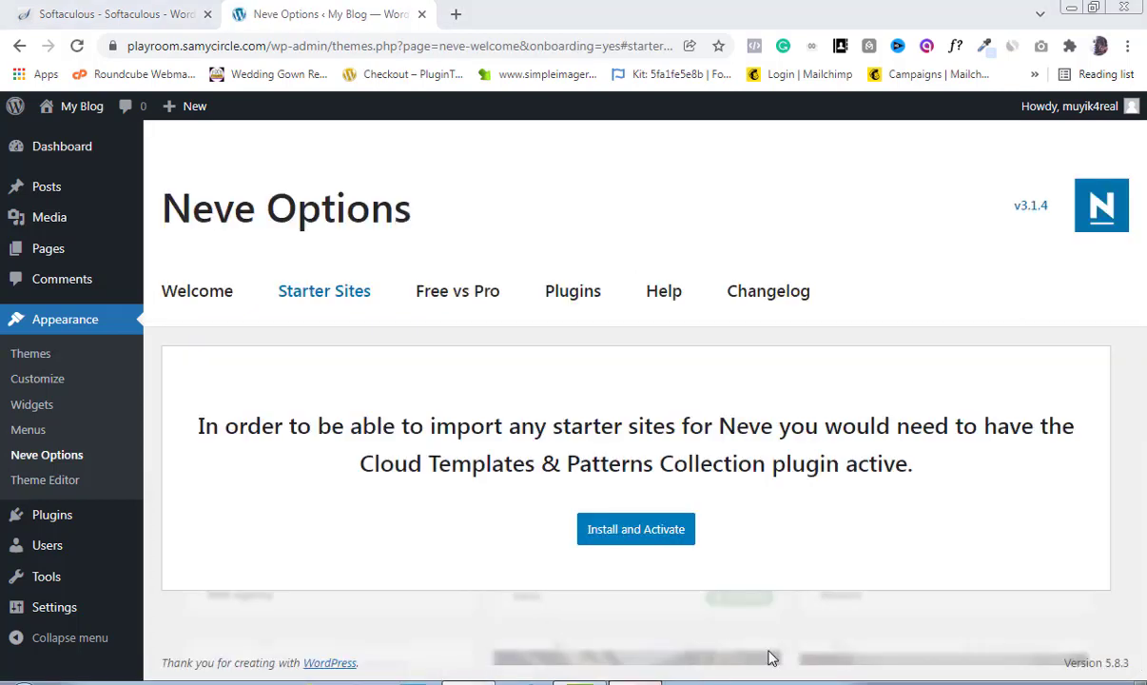
left_click(632, 680)
left_click(1058, 616)
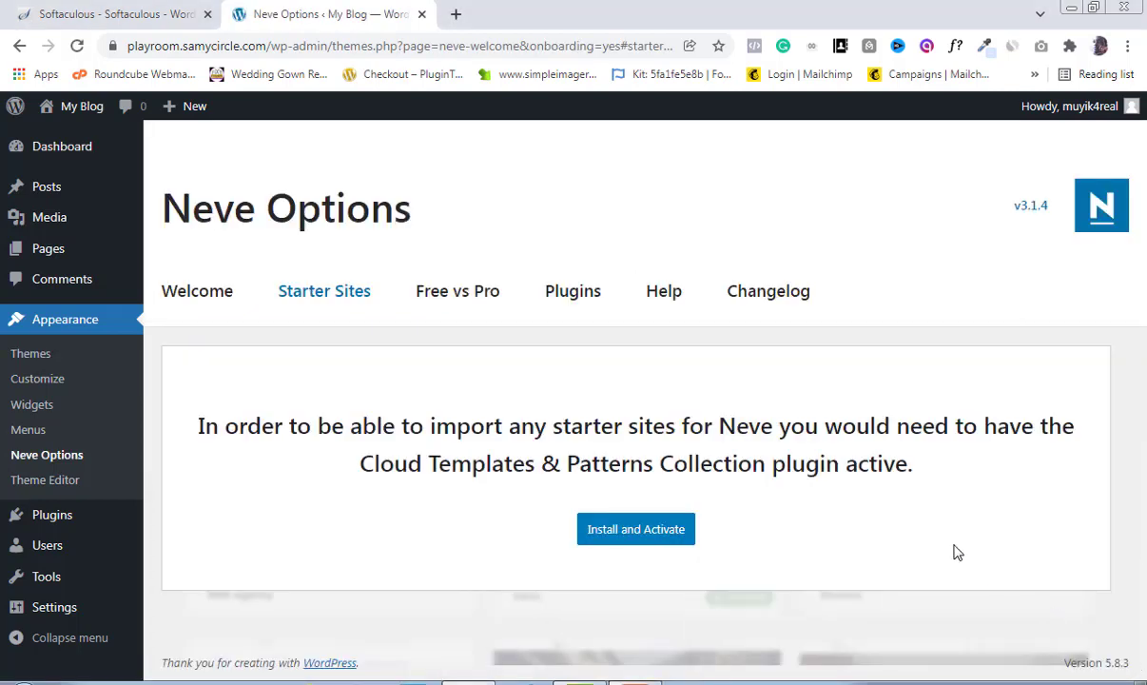
left_click(627, 535)
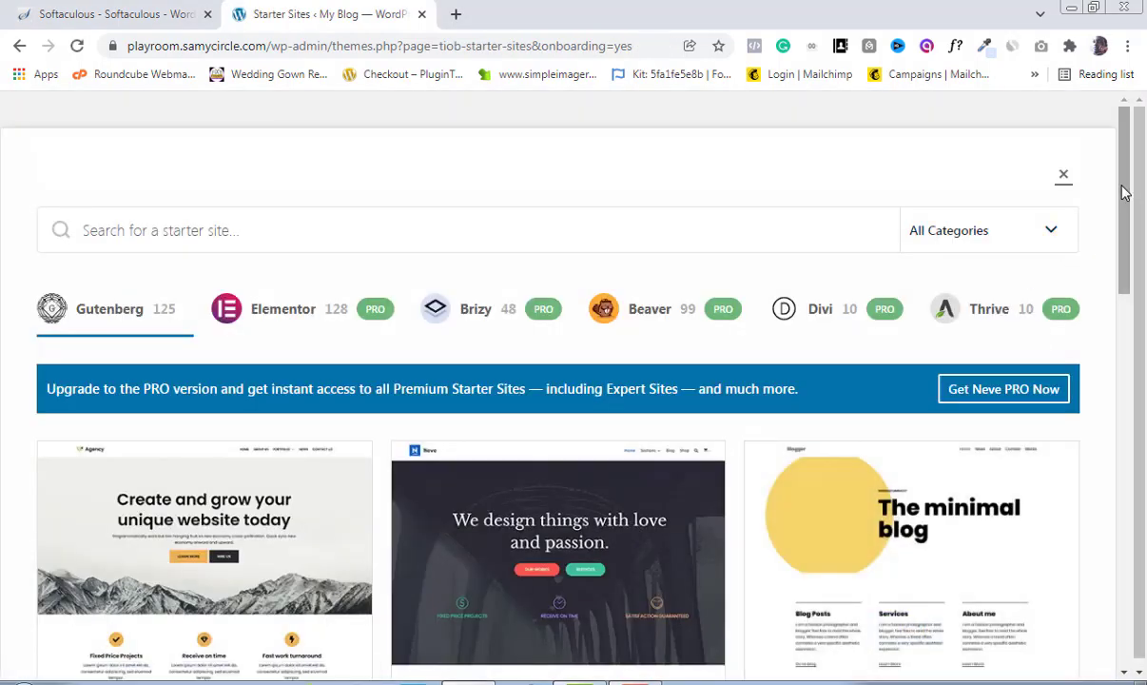
- Import the entire Blogger starter site from the Gutenberg templates, including content, customizer settings, widgets and the listed plugins
left_click_drag(1121, 187, 1118, 585)
mouse_move(1128, 407)
left_mouse_down()
mouse_move(1122, 563)
mouse_move(1124, 133)
left_mouse_up()
mouse_move(927, 404)
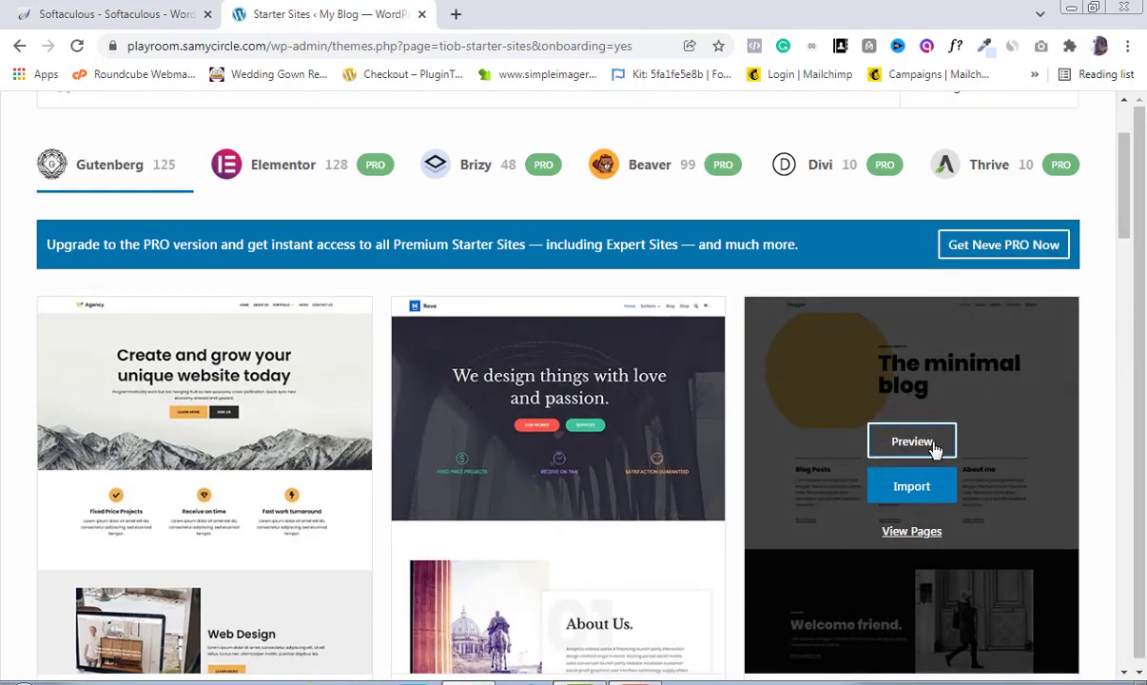
mouse_move(588, 448)
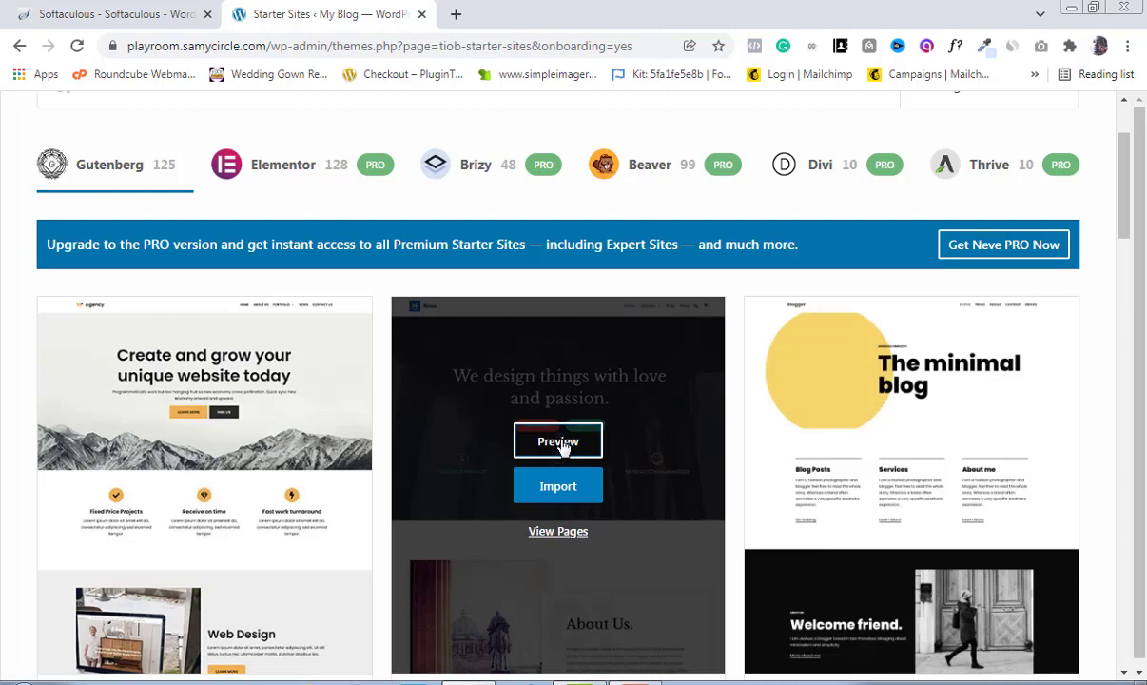
mouse_move(852, 398)
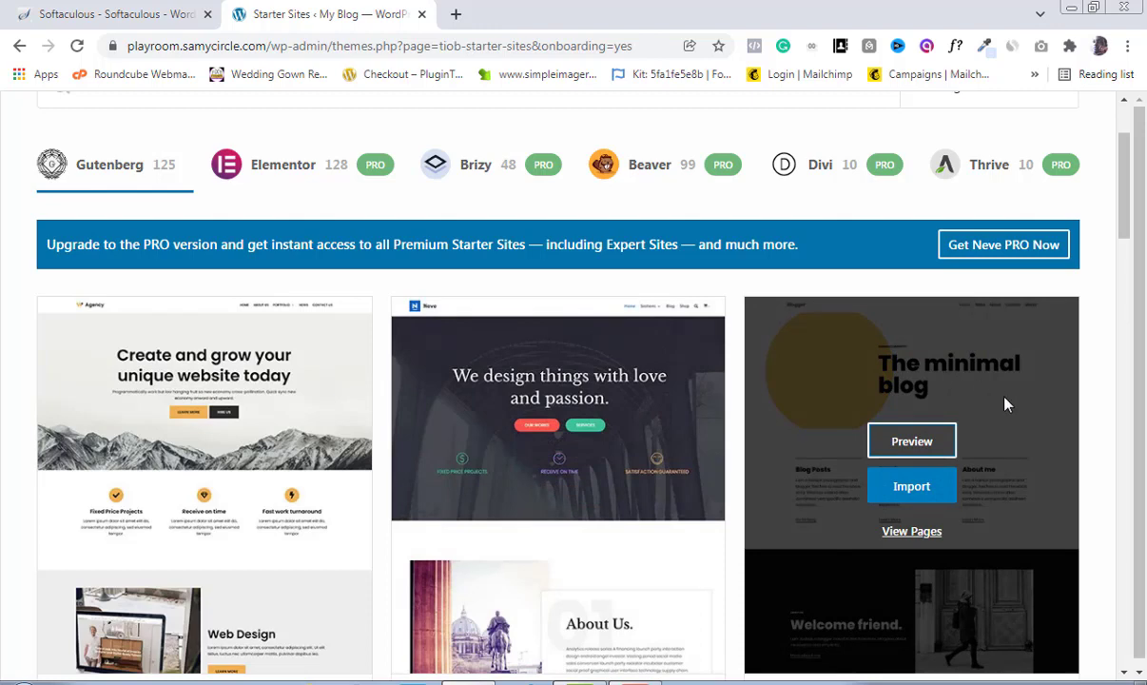
left_click(910, 493)
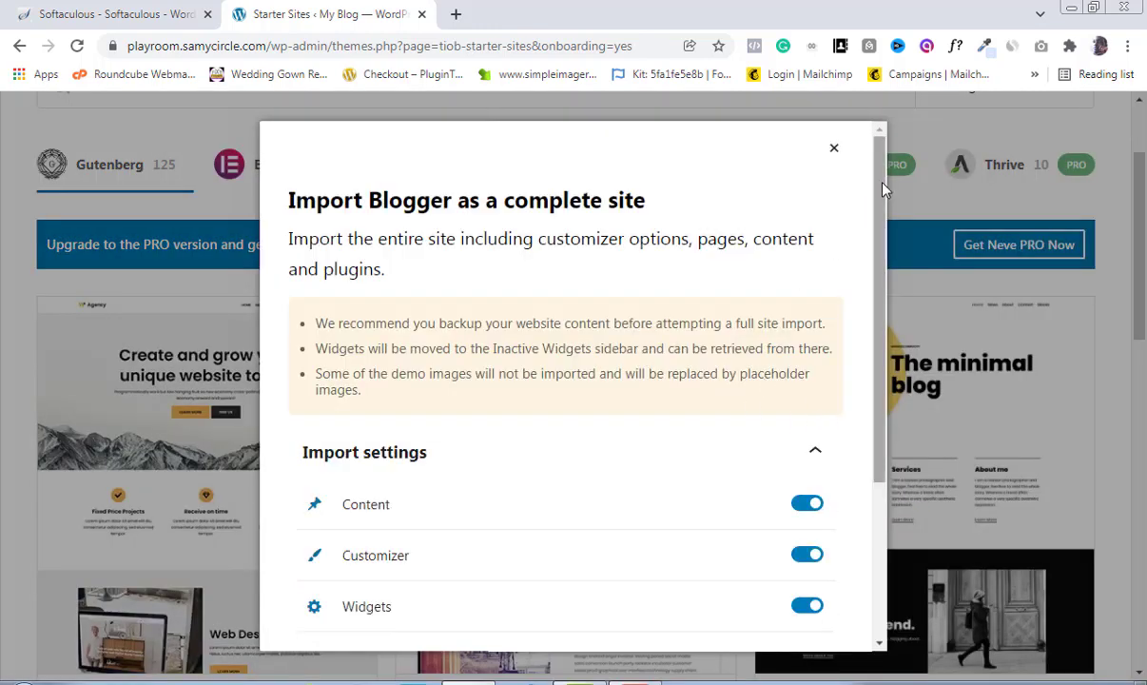
left_click_drag(880, 188, 877, 359)
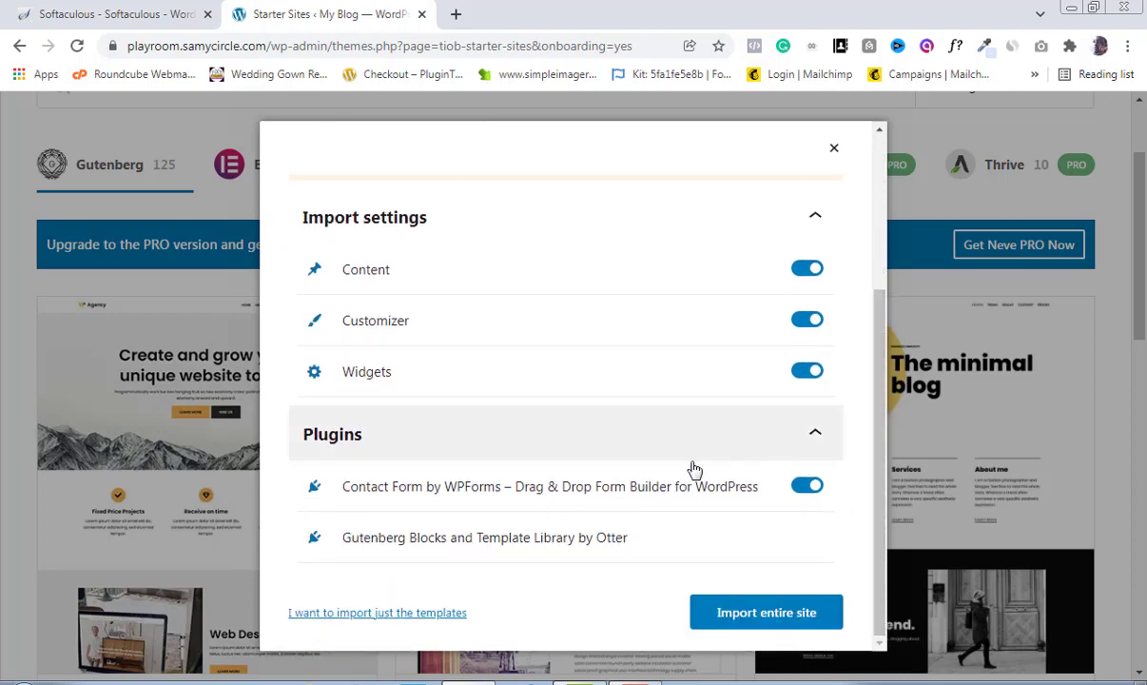
left_click(747, 619)
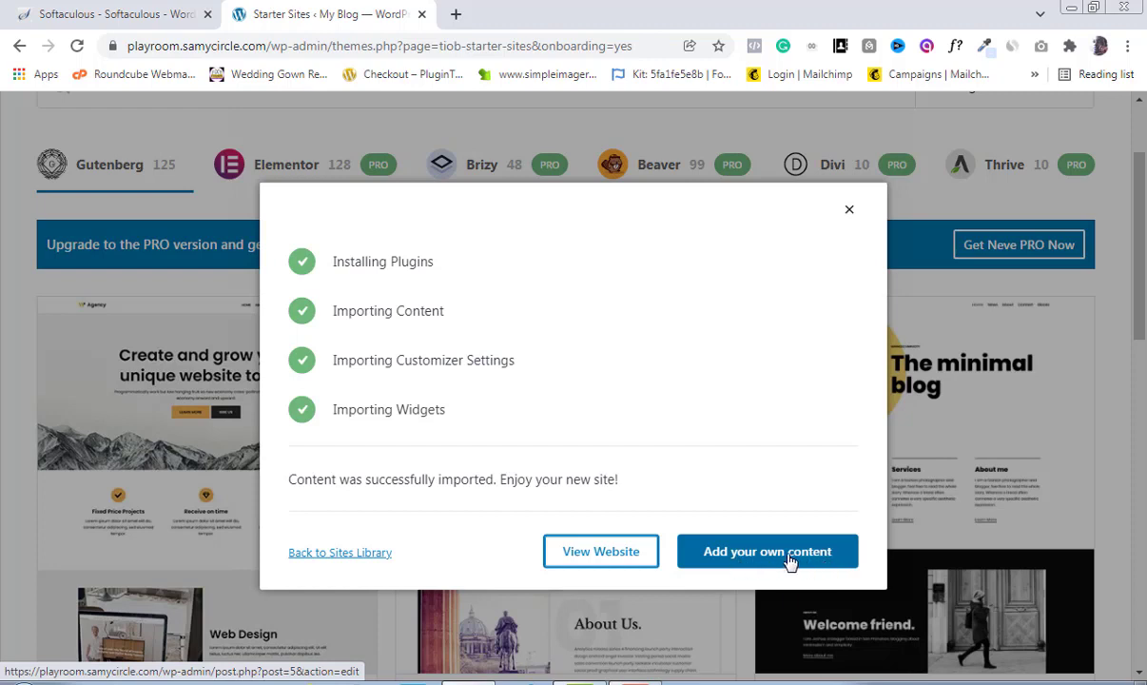
- View the imported website and look over its home page
left_click(583, 557)
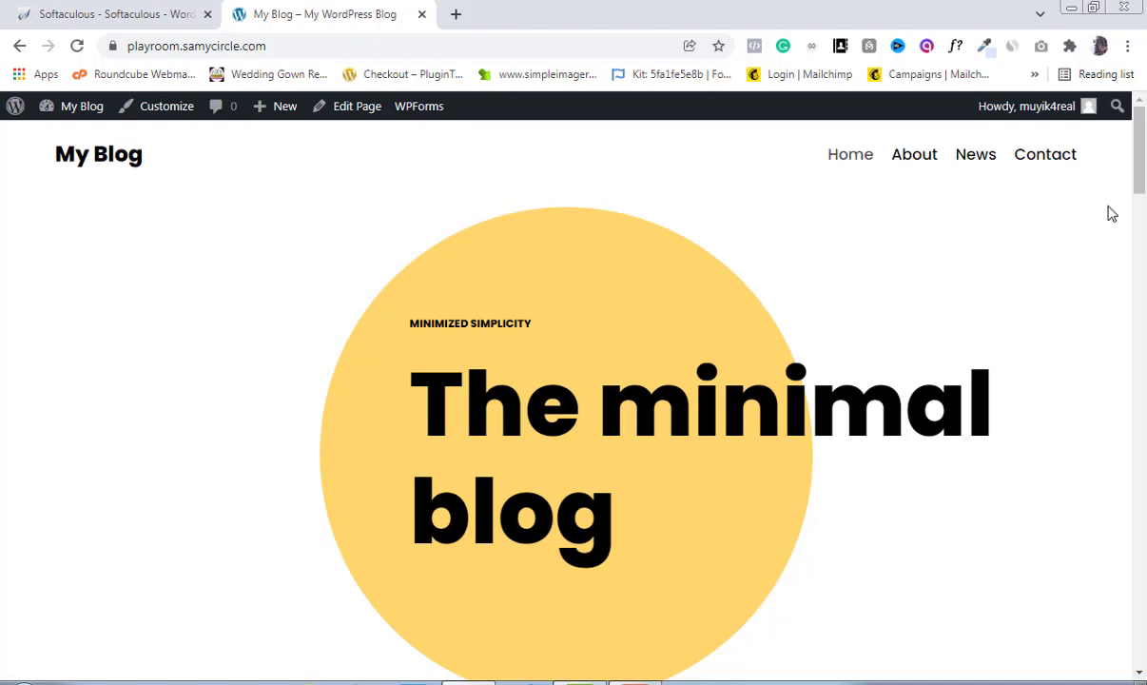
mouse_move(1140, 155)
left_mouse_down()
mouse_move(1141, 632)
mouse_move(1144, 153)
left_mouse_up()
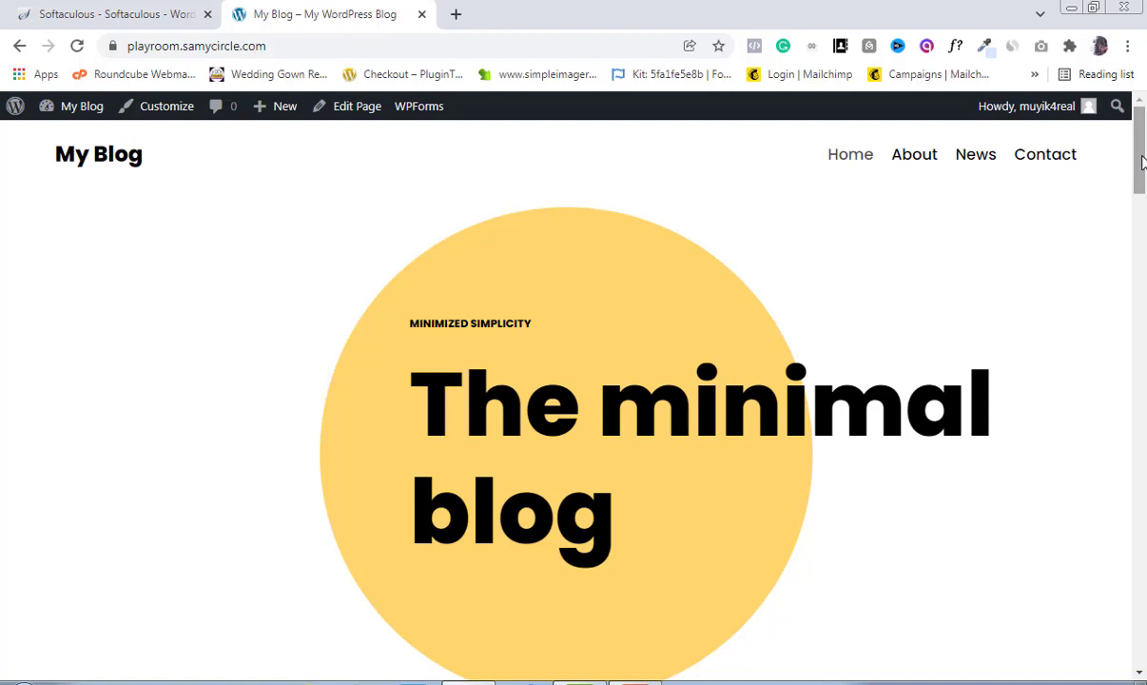
mouse_move(1141, 162)
left_mouse_down()
mouse_move(1145, 635)
mouse_move(1144, 139)
left_mouse_up()
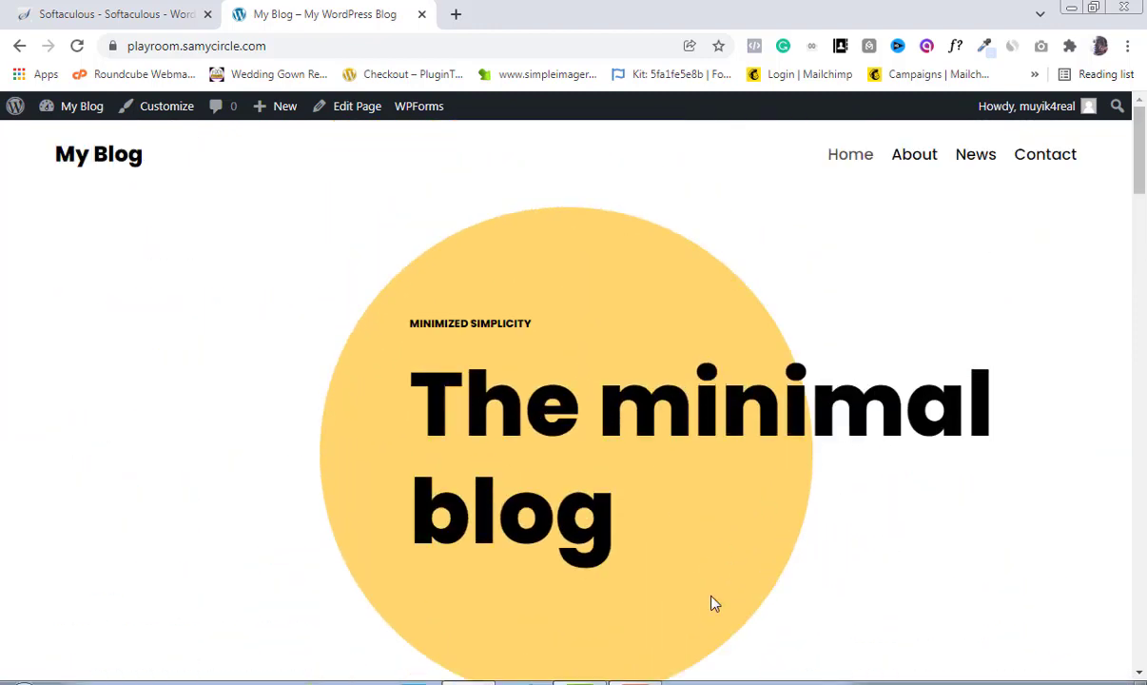
left_click(647, 679)
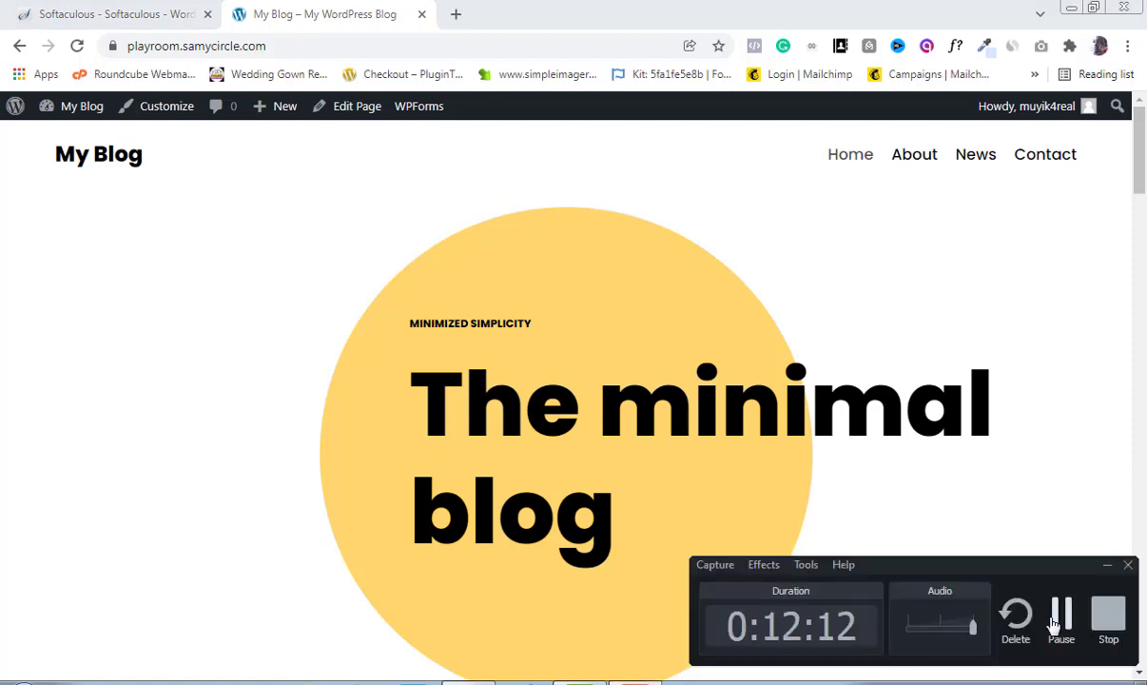
left_click(1060, 632)
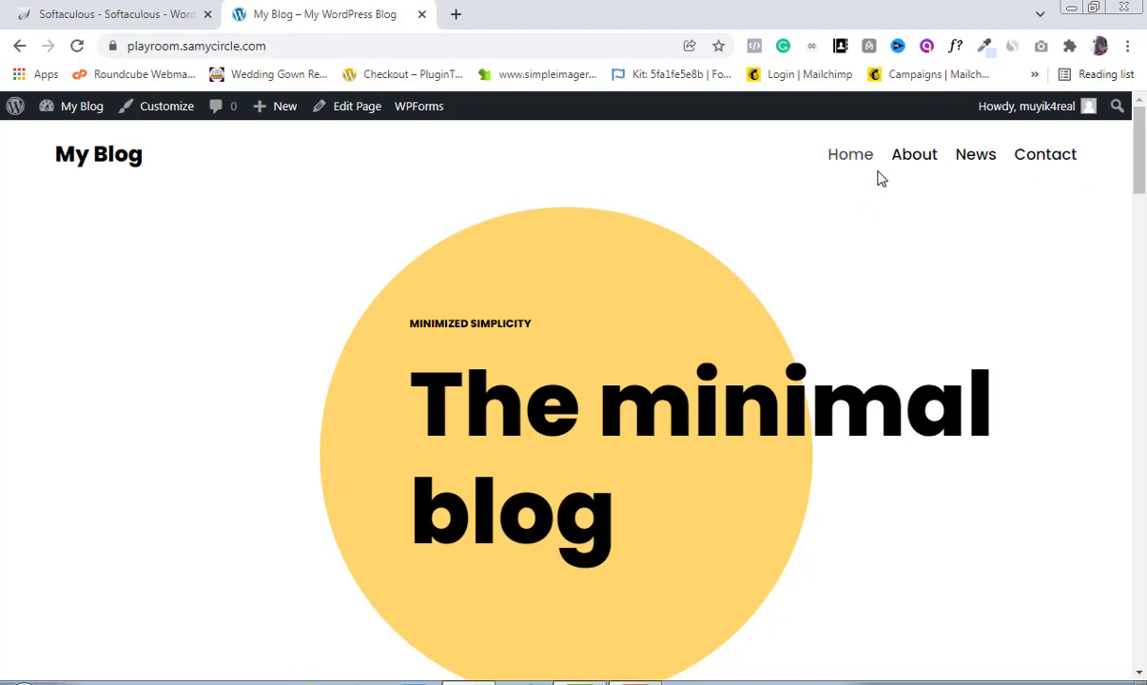
- Open the site's News page and examine the layout of the demo blog posts
left_click(983, 165)
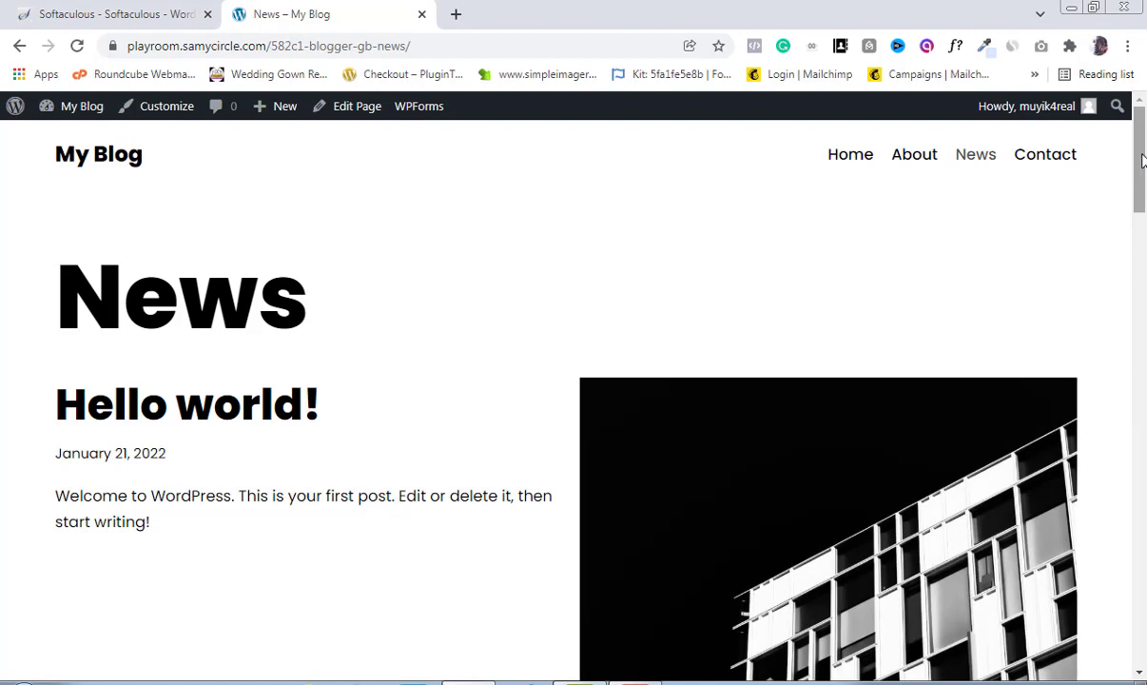
mouse_move(1142, 159)
left_mouse_down()
mouse_move(1143, 620)
mouse_move(1145, 138)
left_mouse_up()
left_click_drag(1142, 178, 1143, 386)
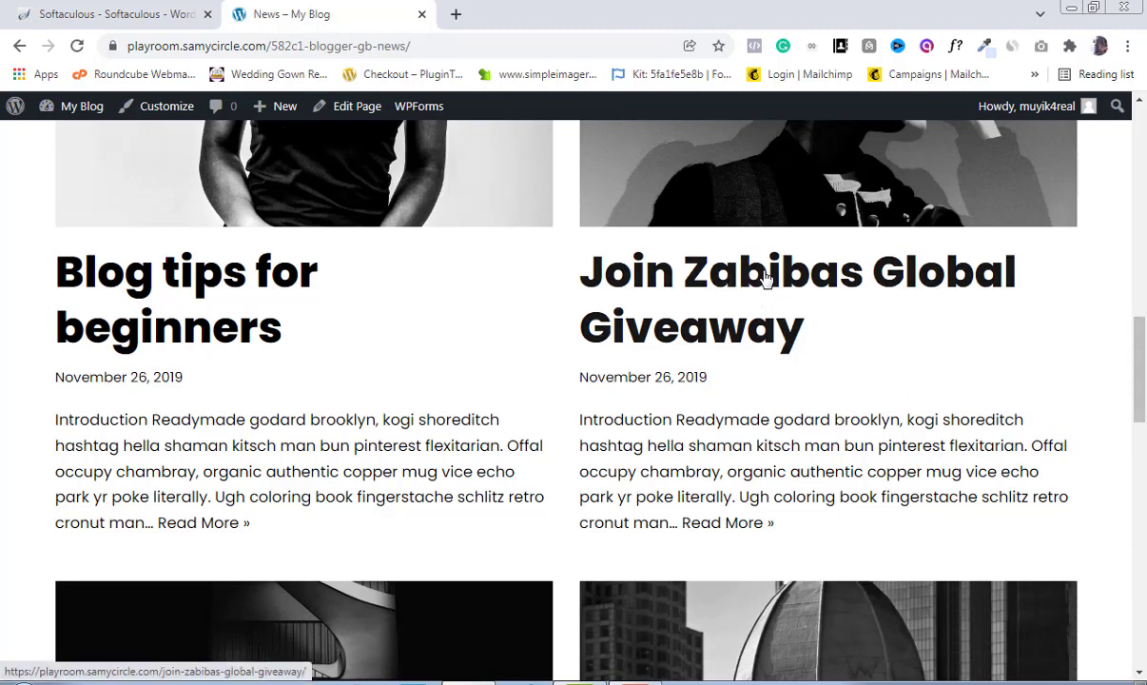
left_click_drag(1141, 404, 1141, 368)
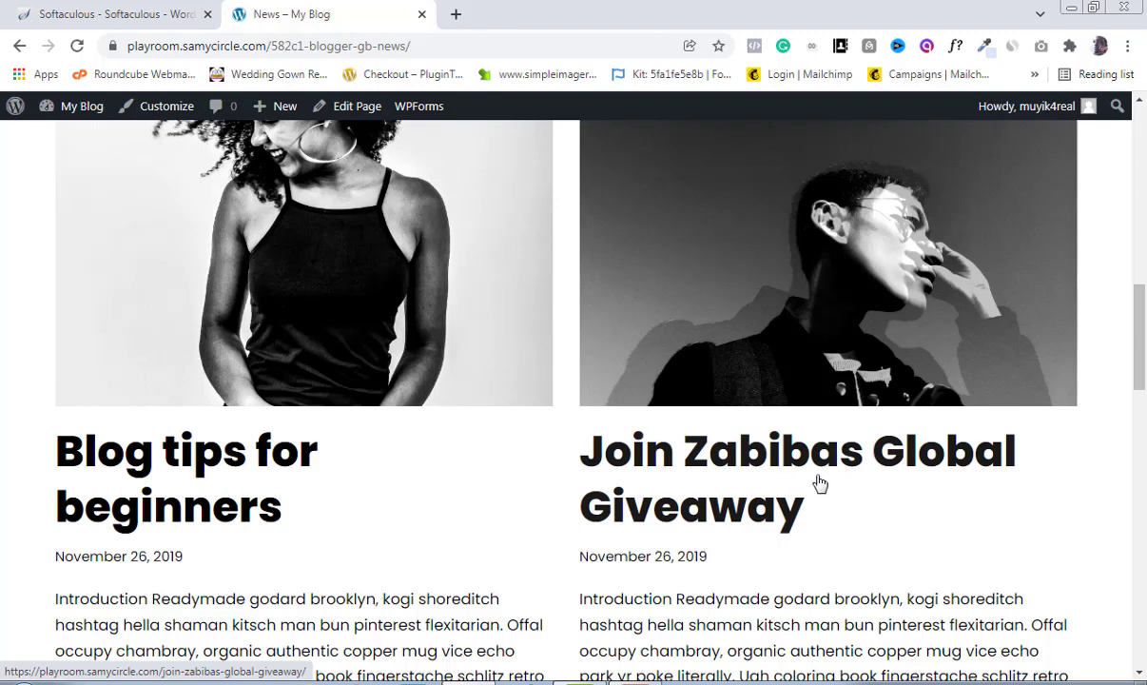
scroll(1141, 342, "down", 2)
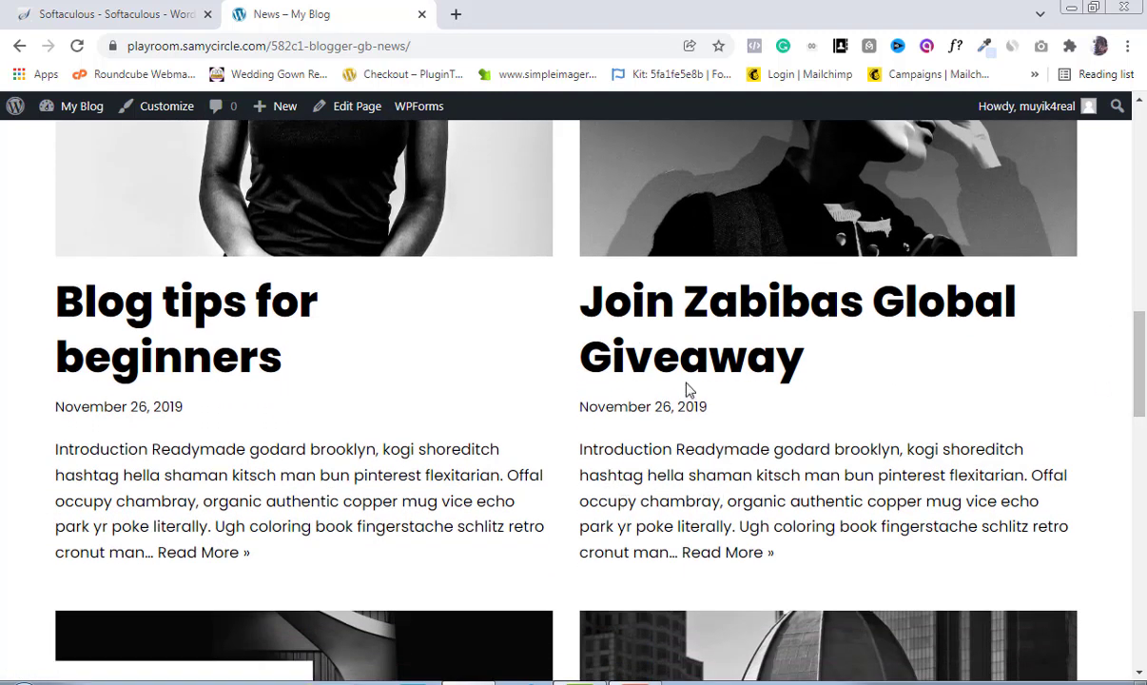
scroll(1141, 285, "up", 7)
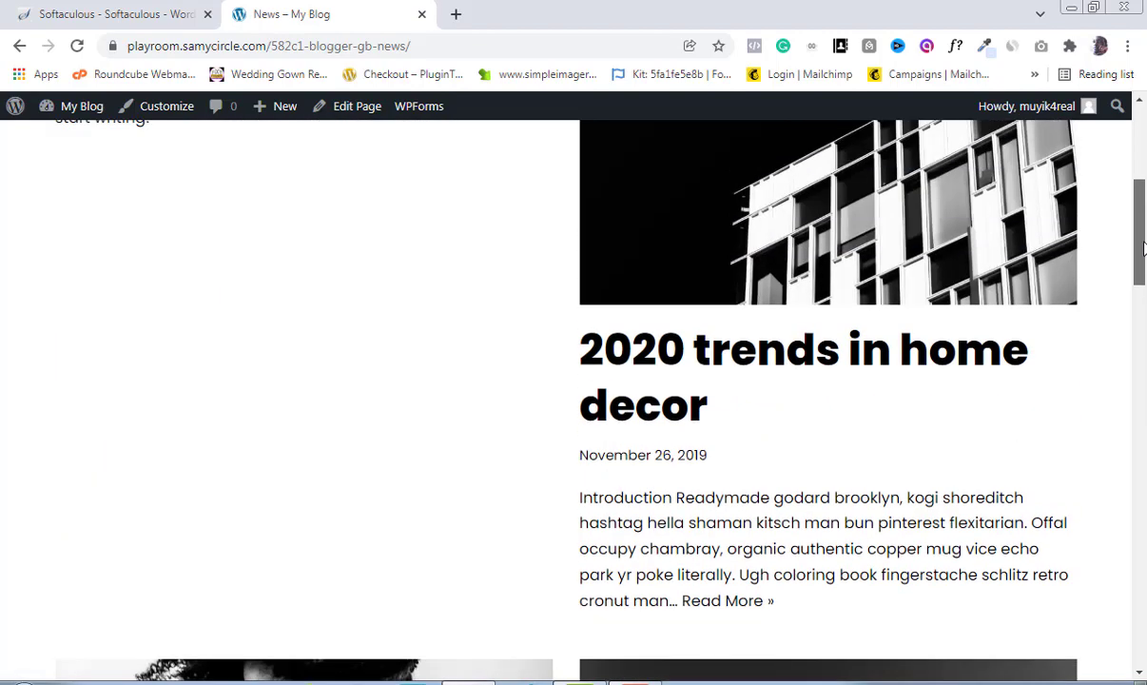
mouse_move(1145, 203)
left_mouse_down()
mouse_move(1144, 192)
mouse_move(1144, 253)
mouse_move(1145, 204)
mouse_move(1145, 217)
left_mouse_up()
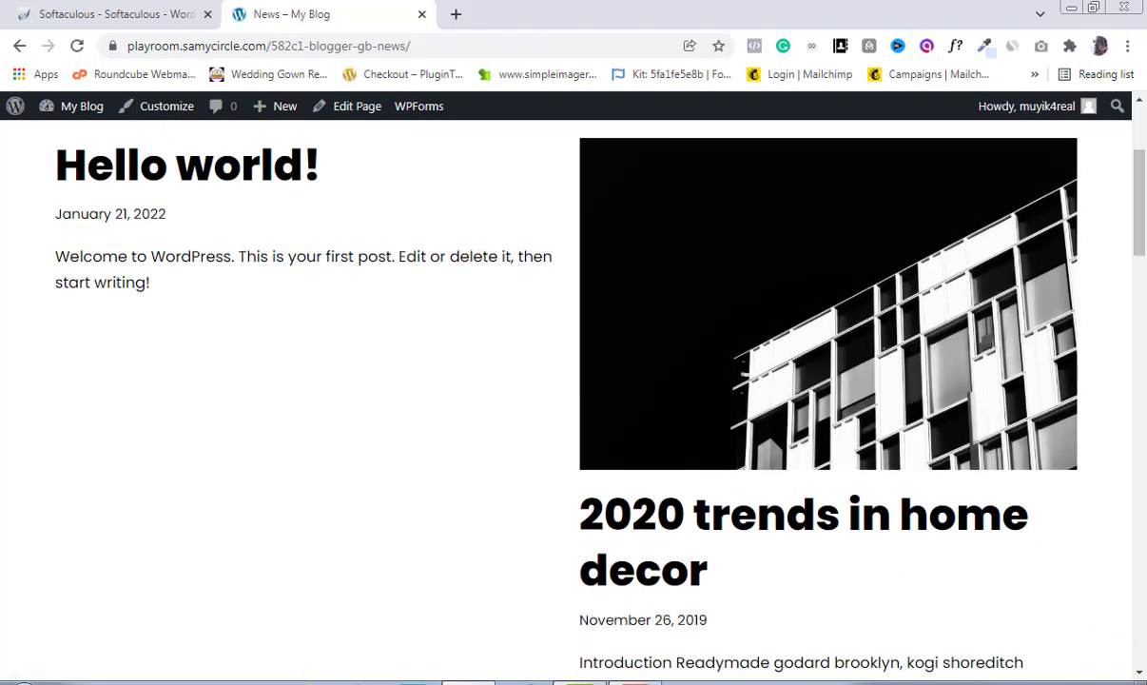
left_click_drag(1141, 174, 1145, 141)
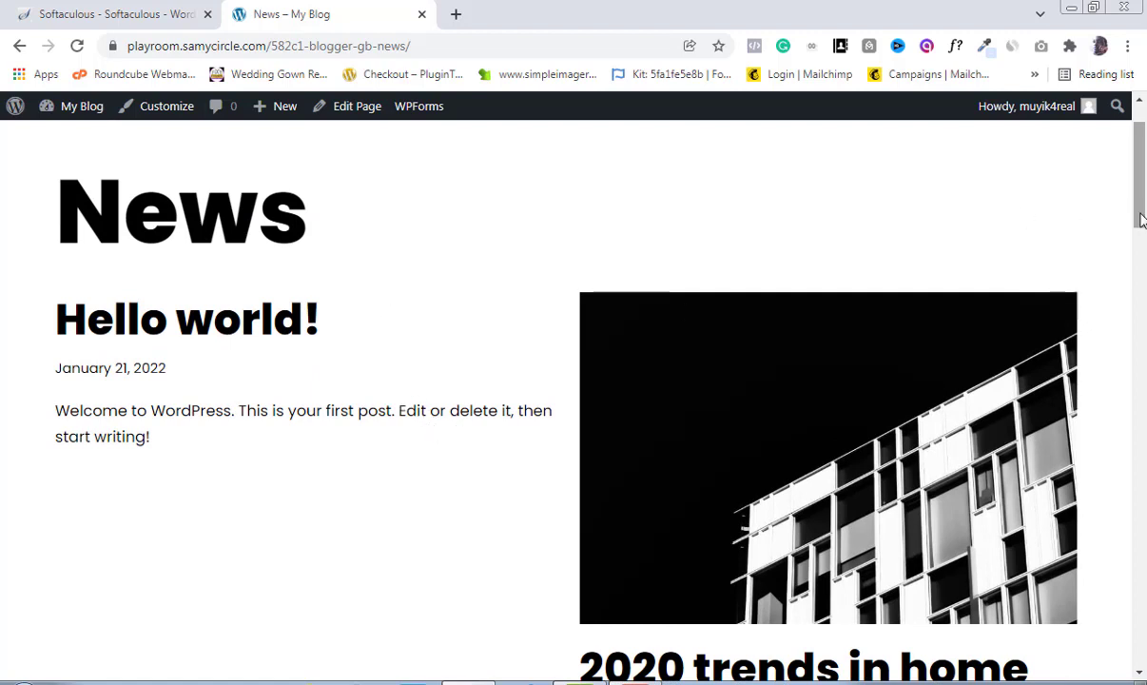
left_click_drag(1143, 199, 1129, 159)
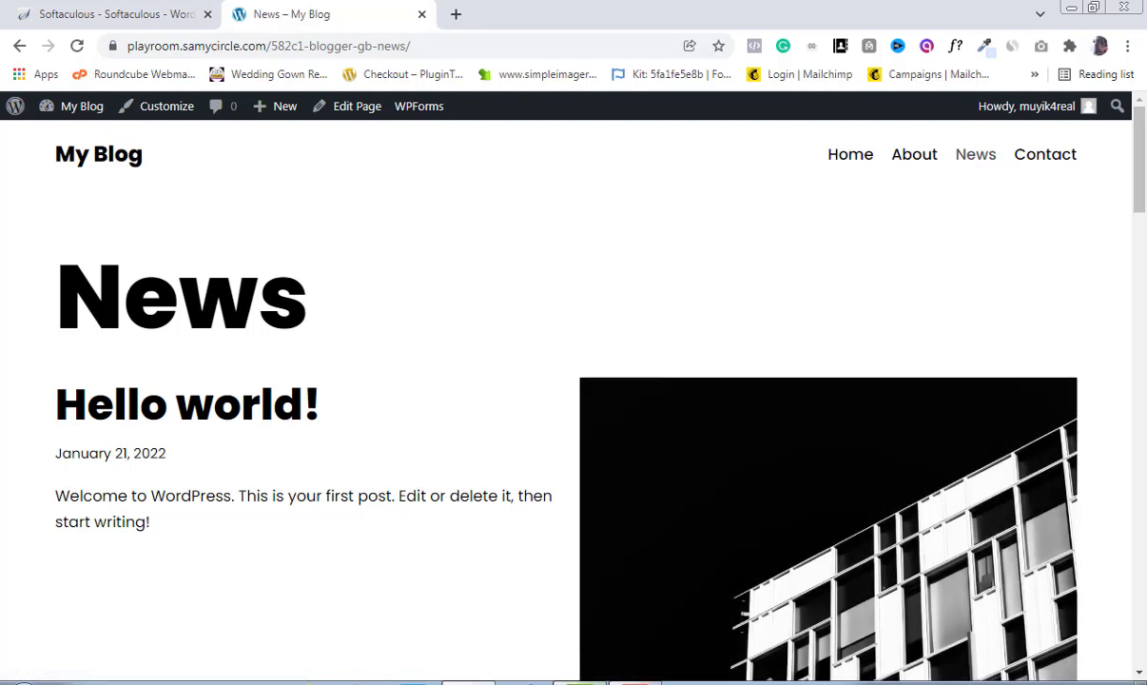
left_click(1042, 598)
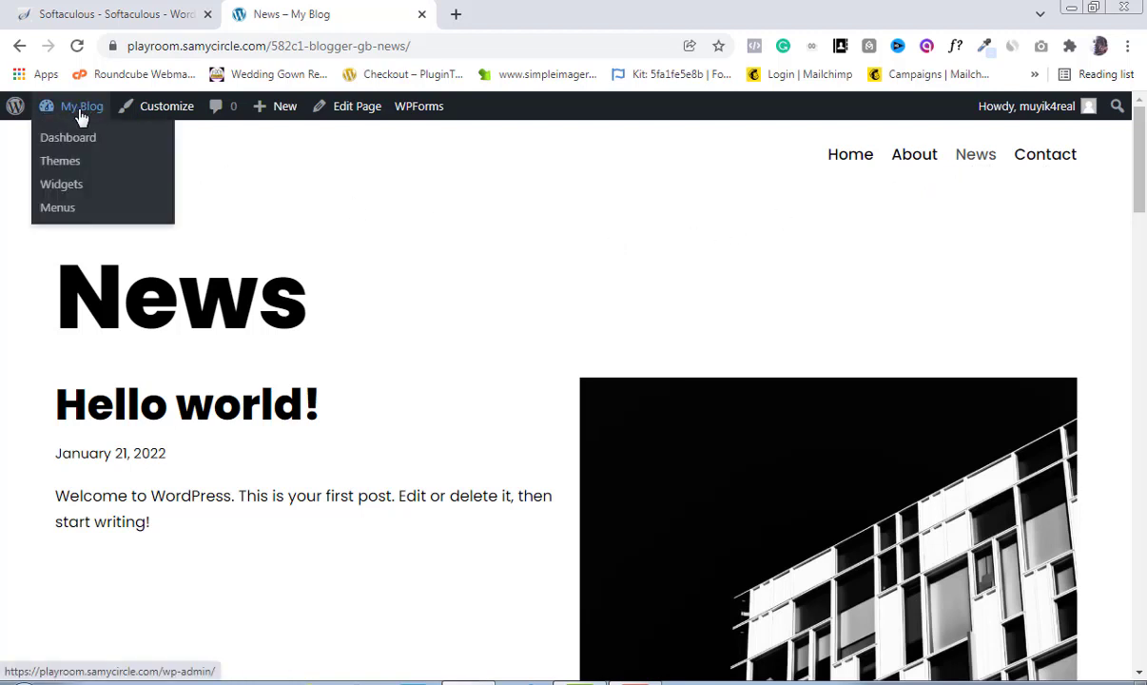
- Return from the live site to the admin dashboard and open the list of all pages
mouse_move(78, 109)
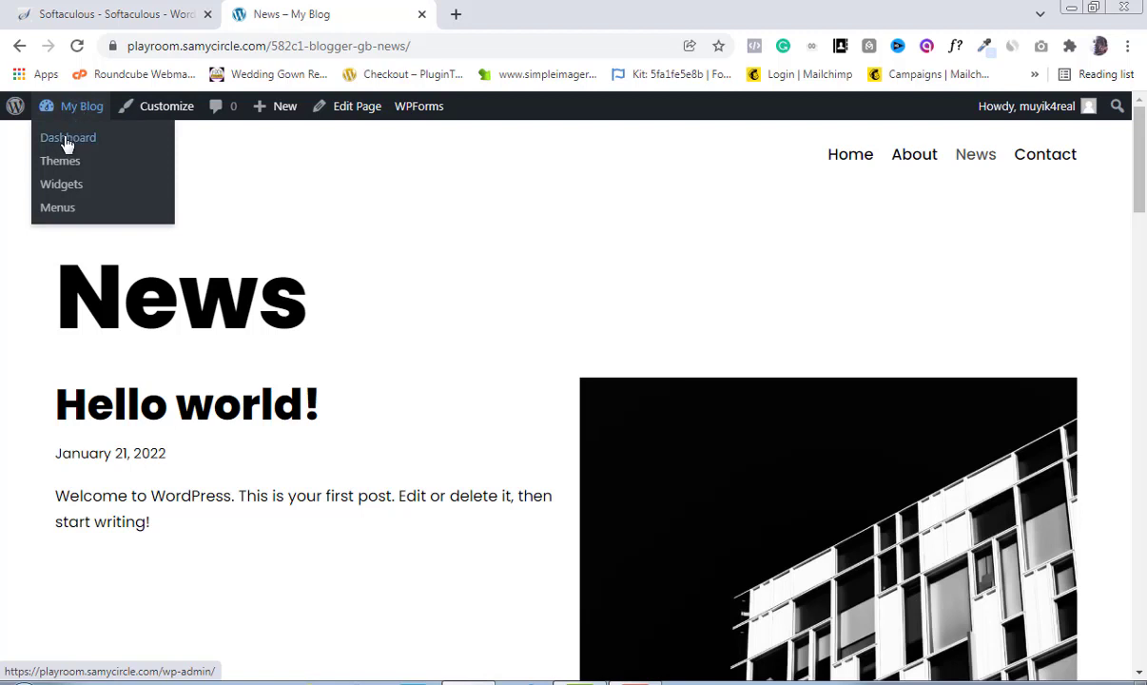
left_click(68, 143)
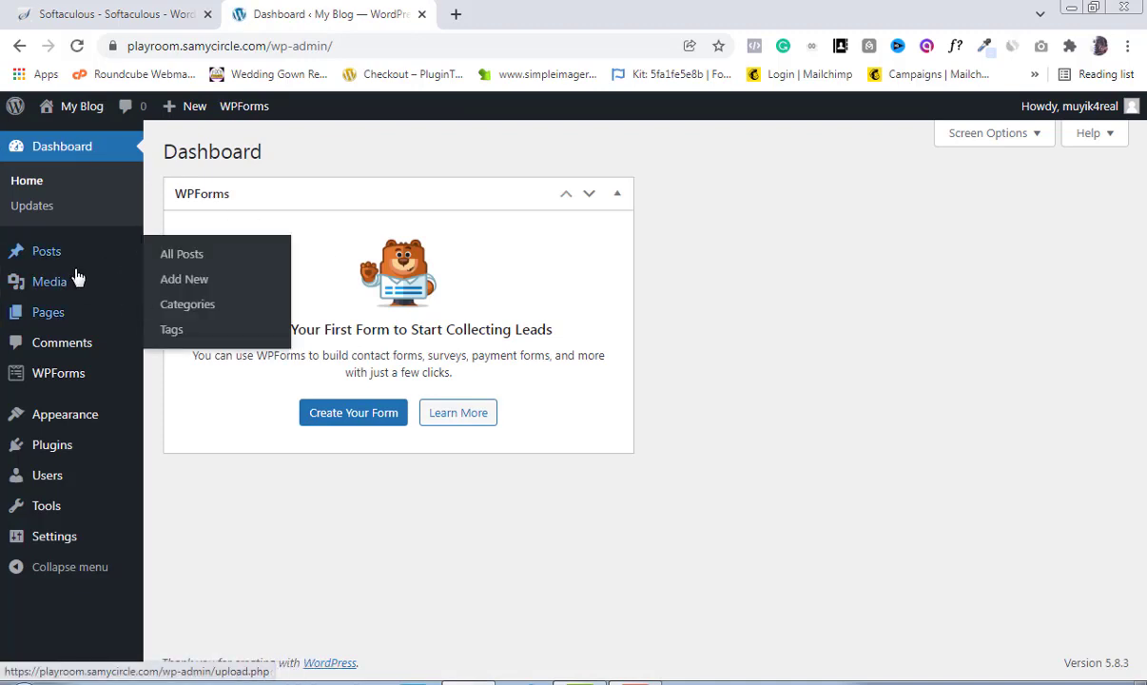
mouse_move(71, 276)
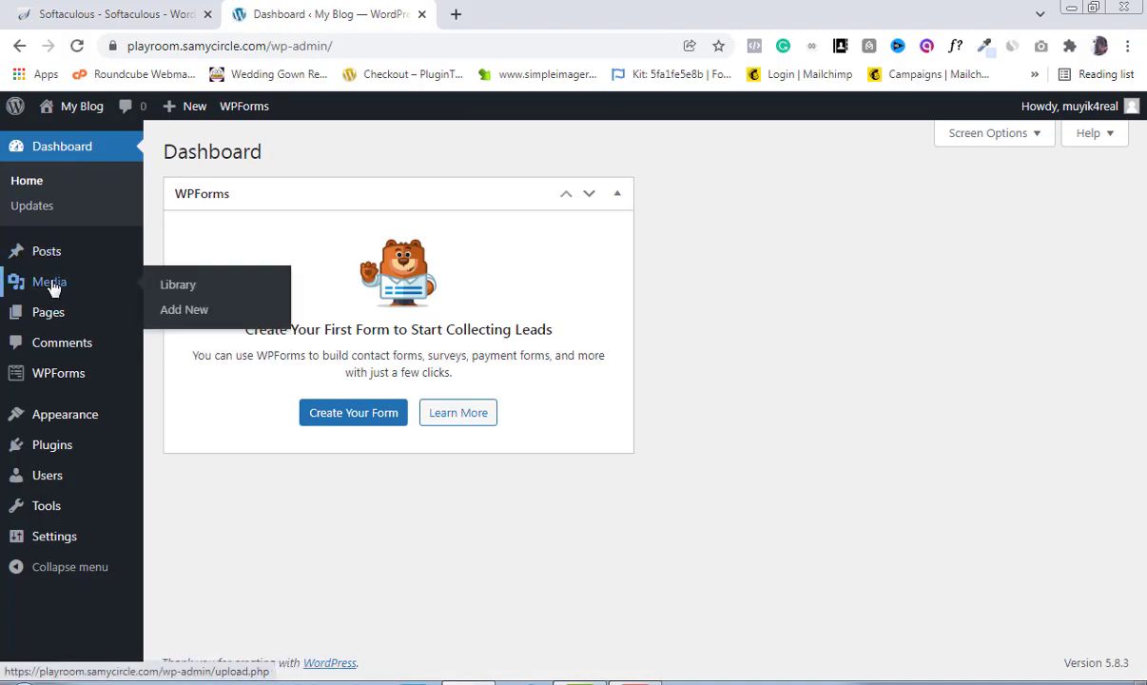
mouse_move(28, 315)
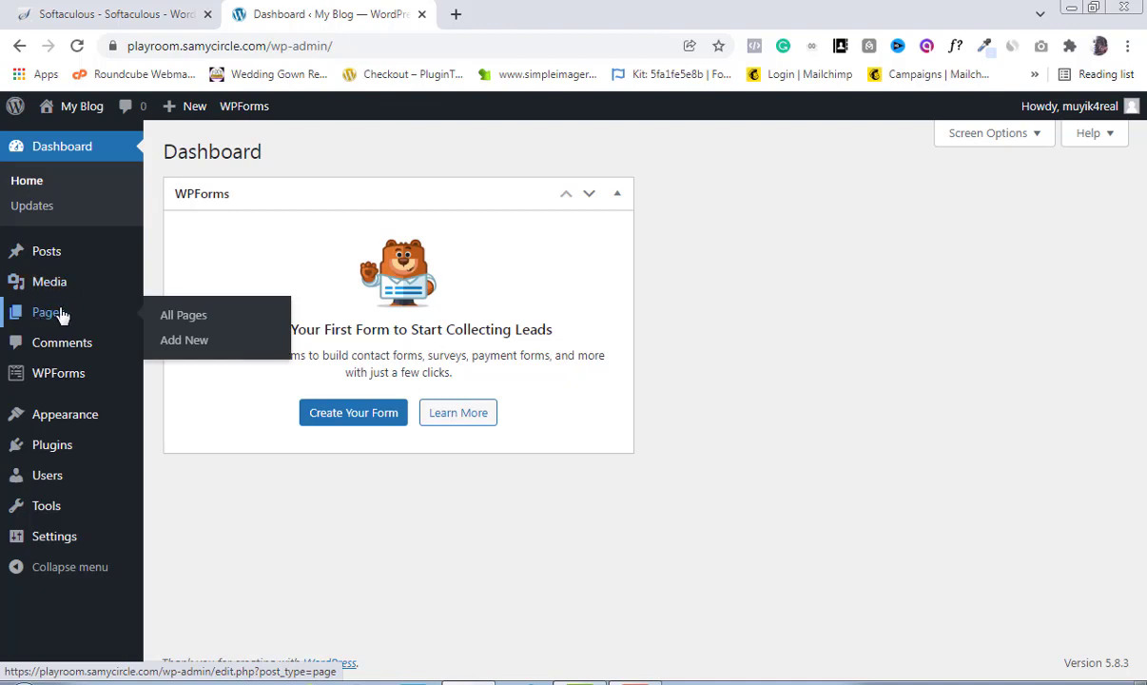
left_click(194, 324)
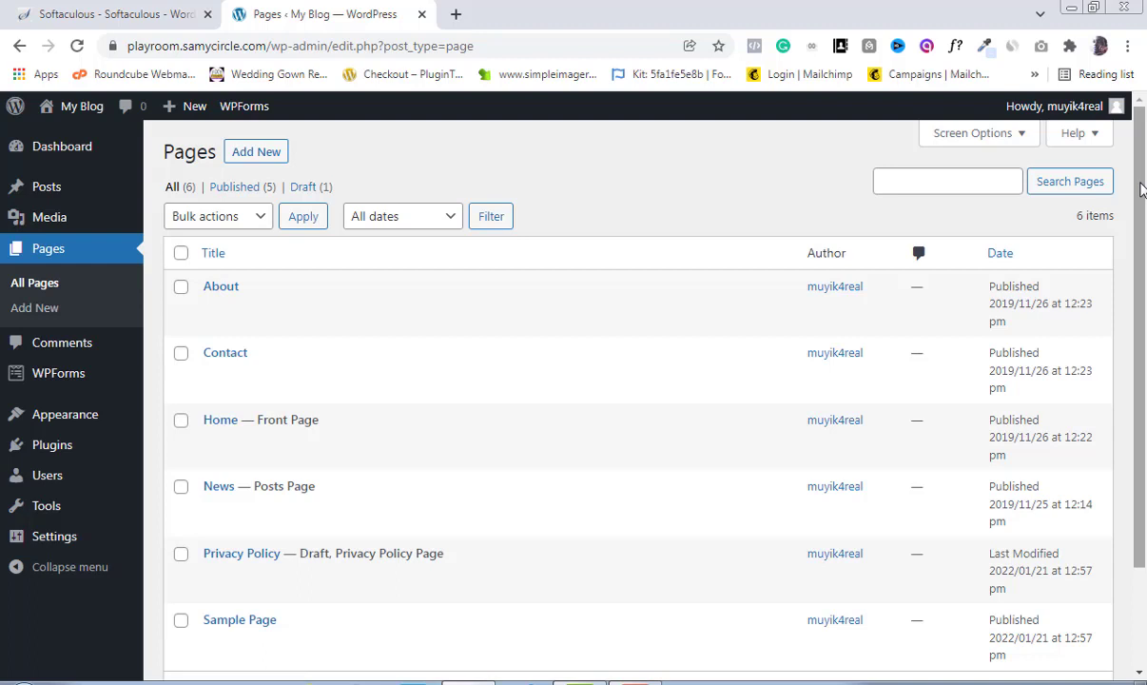
- Move the Privacy Policy and Sample Page entries to the trash with one bulk action
left_click_drag(1141, 190, 1144, 225)
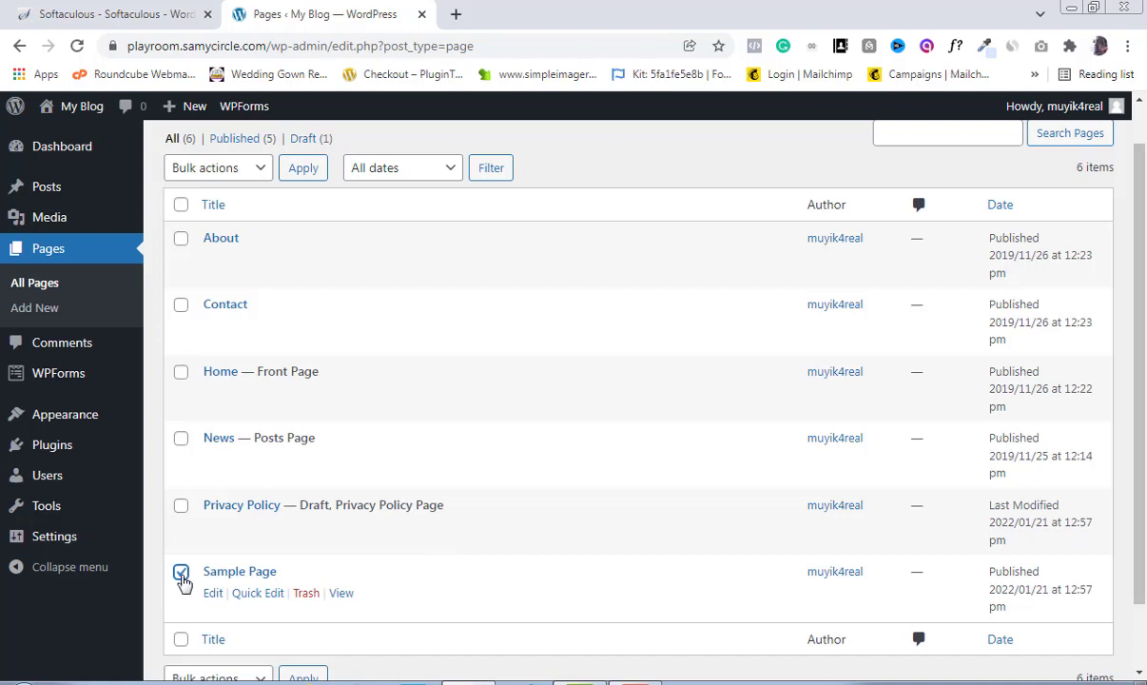
left_click(182, 510)
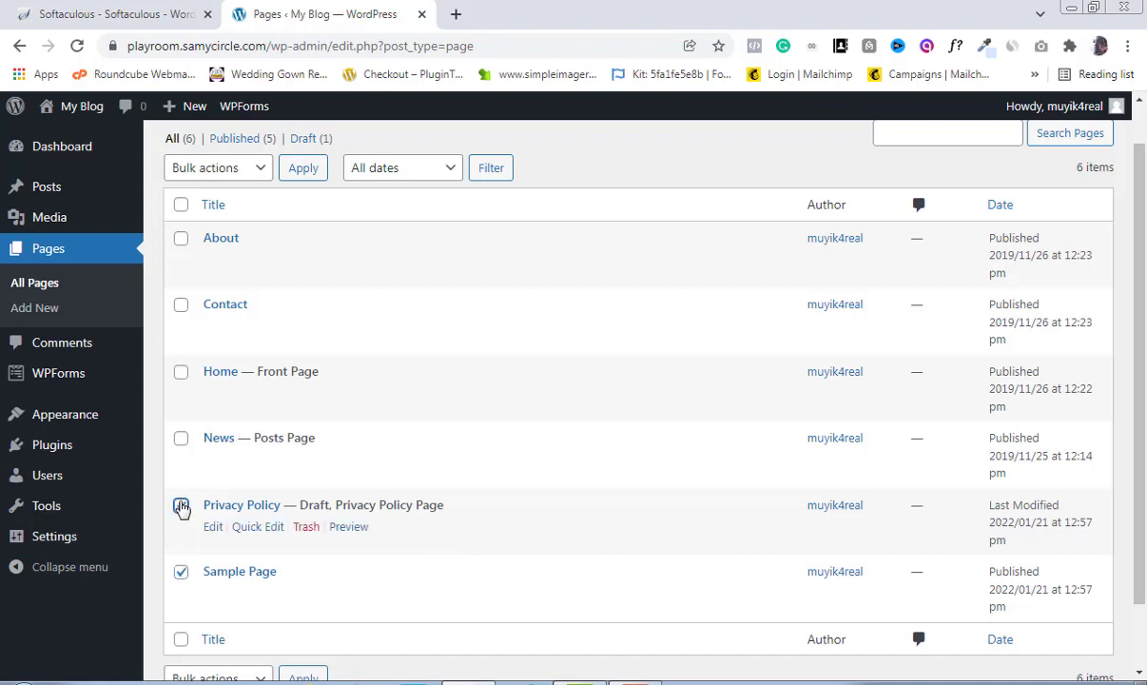
left_click(182, 507)
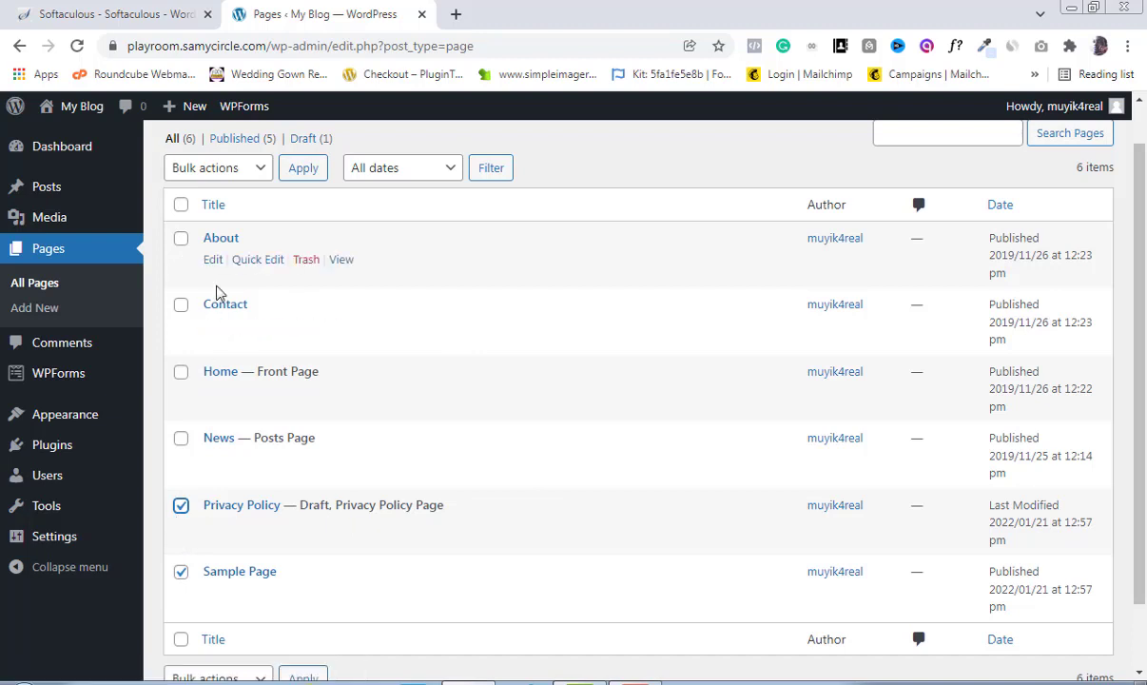
left_click(261, 173)
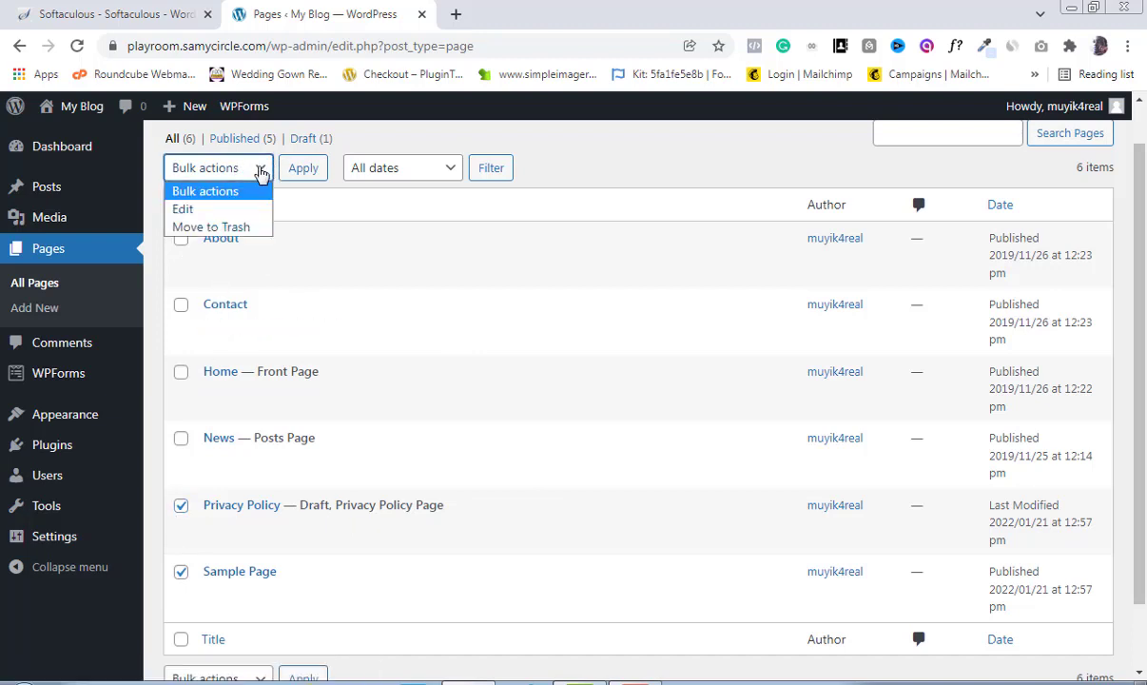
left_click(225, 228)
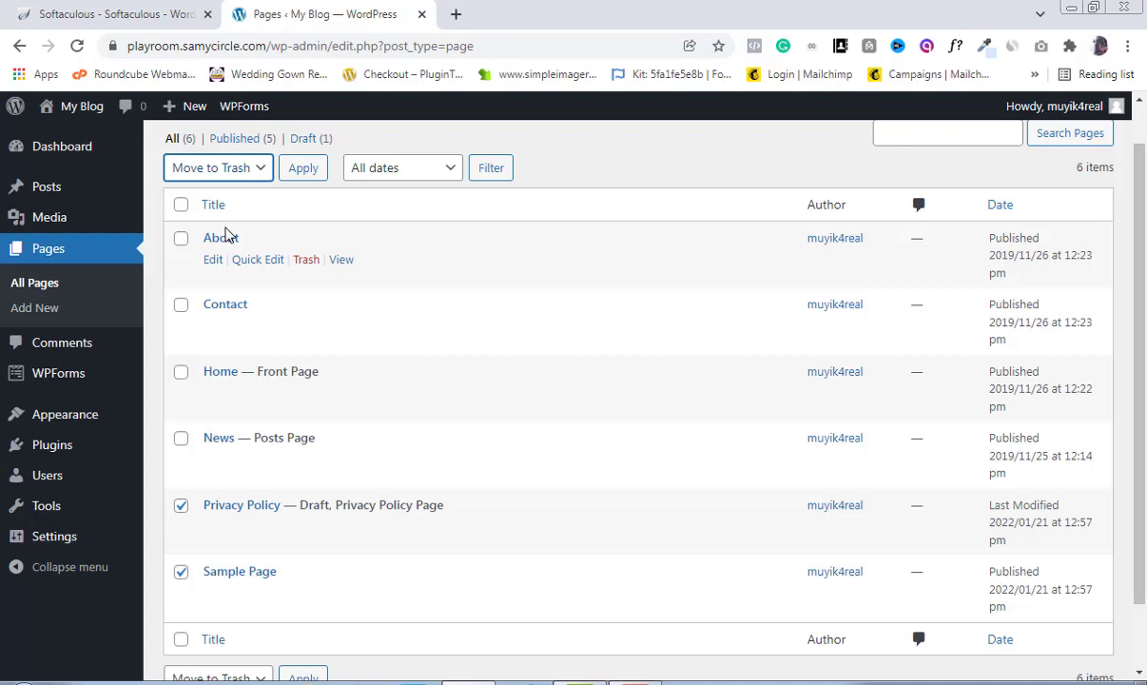
left_click(304, 175)
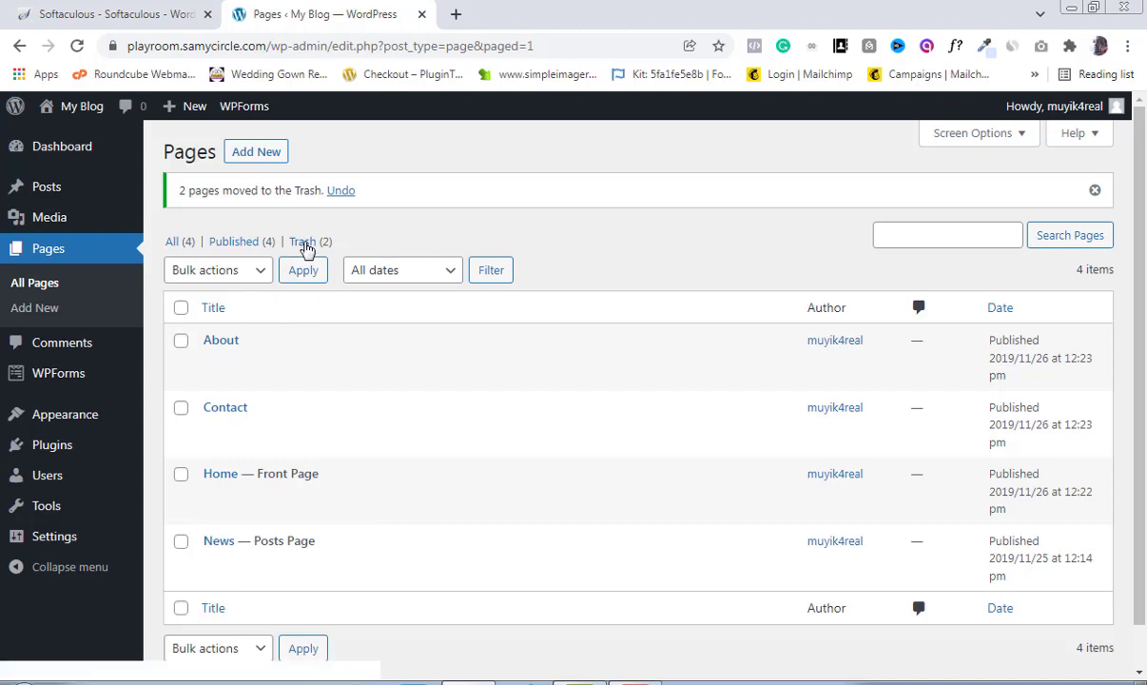
- Open the pages trash and permanently delete both the Privacy Policy and Sample Page entries
left_click(302, 243)
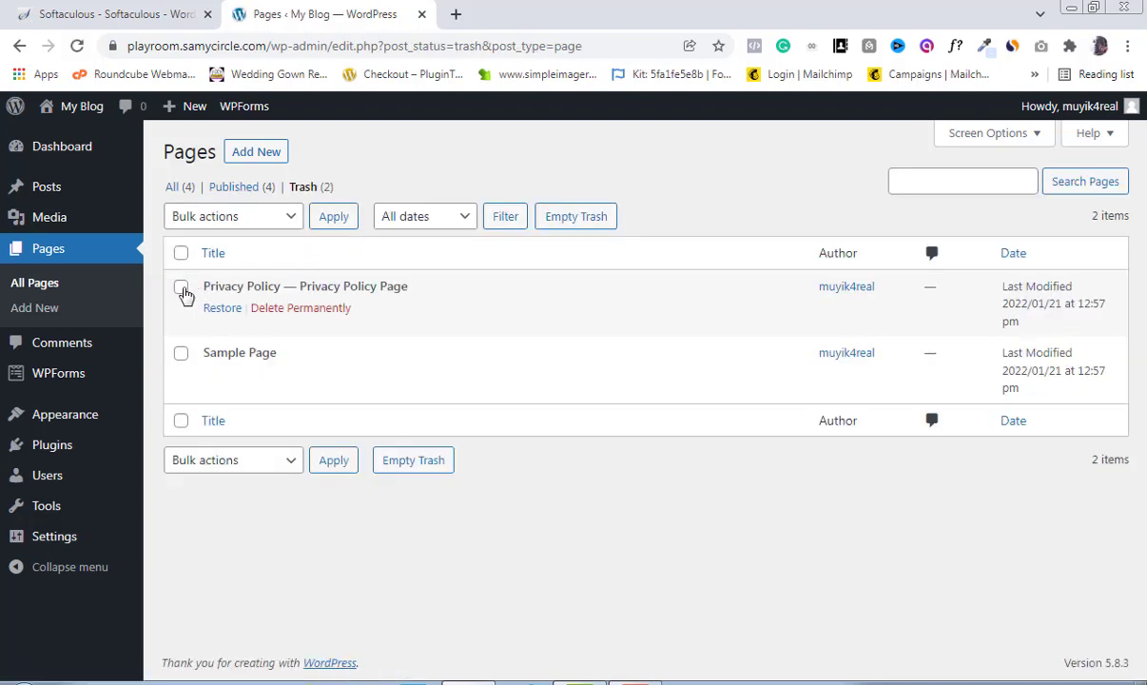
left_click(181, 253)
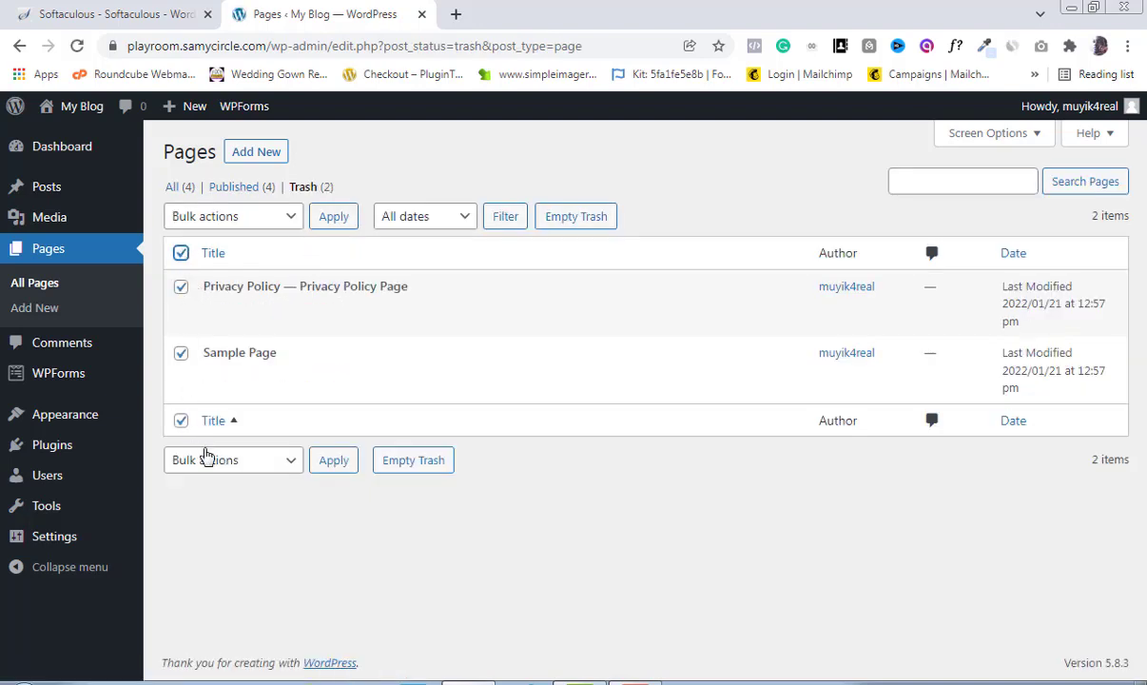
left_click(294, 217)
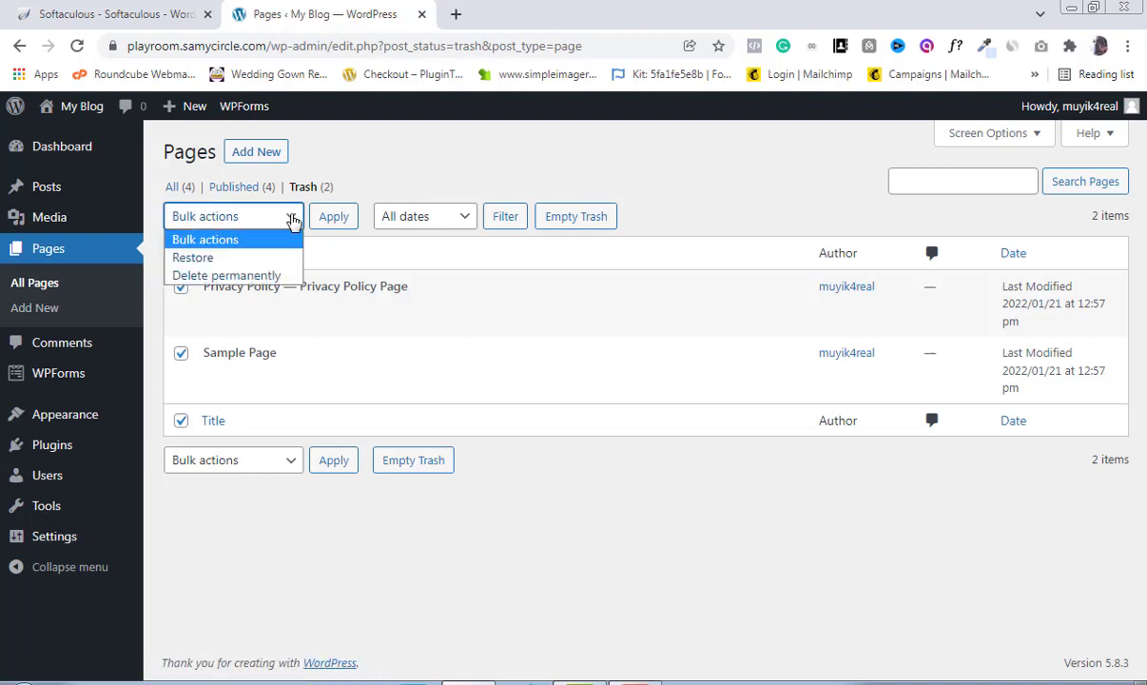
left_click(273, 276)
left_click(346, 222)
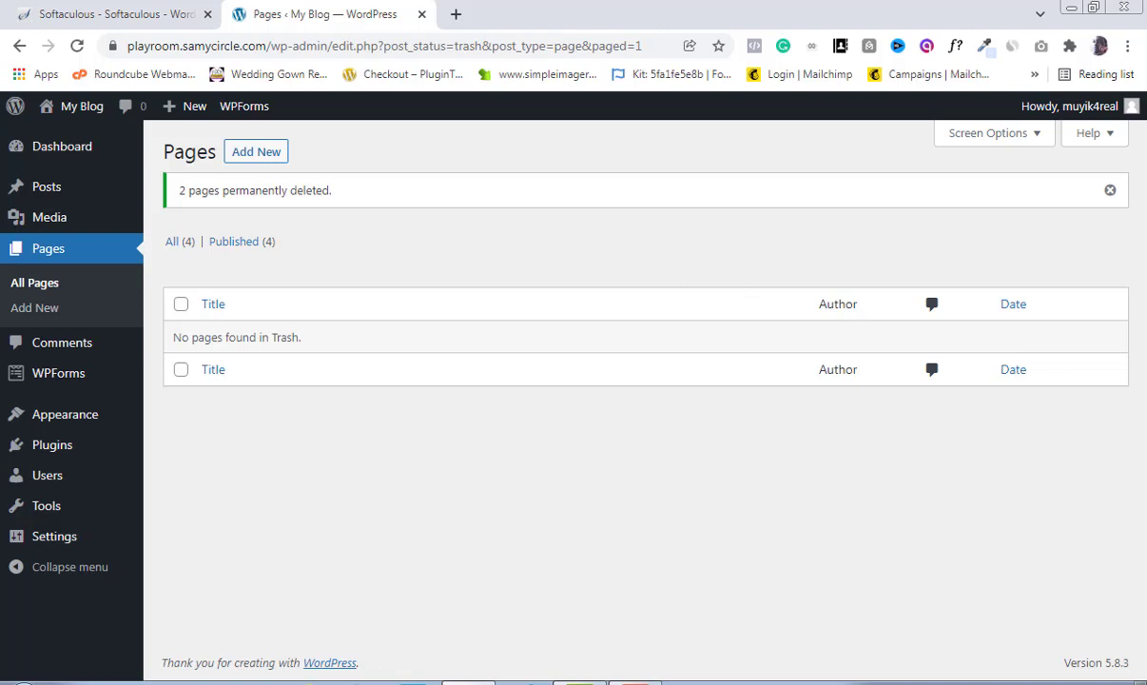
- Return to the list of all pages, view the News posts page in a new browser tab and look over its posts
left_click(33, 282)
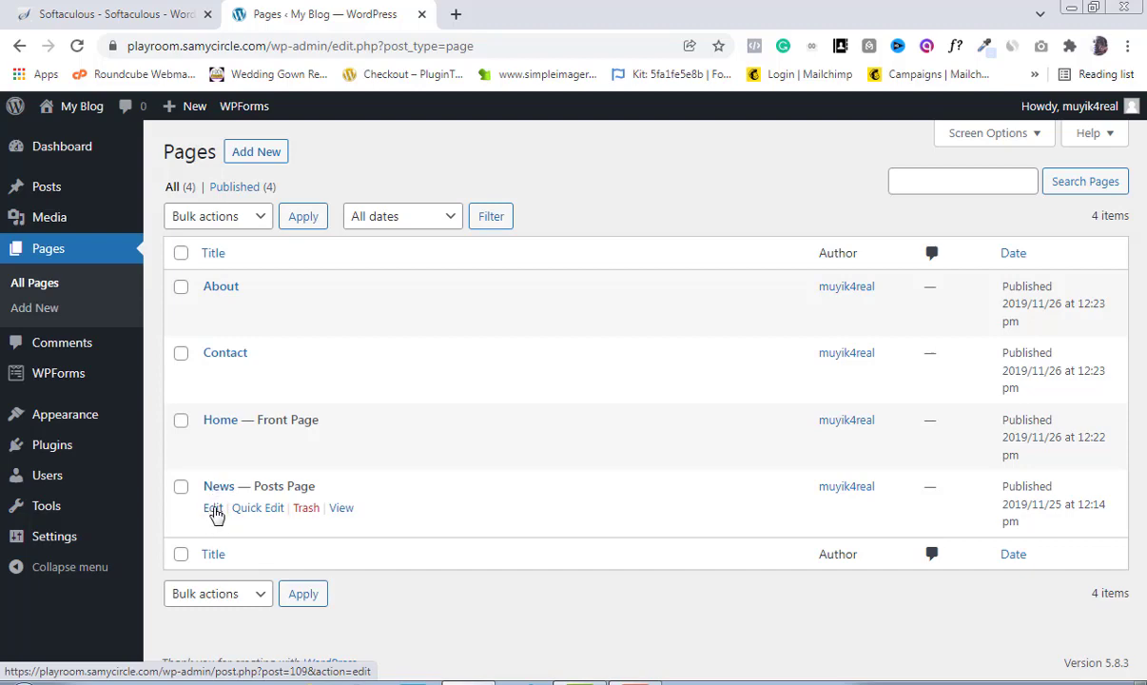
left_click(213, 508)
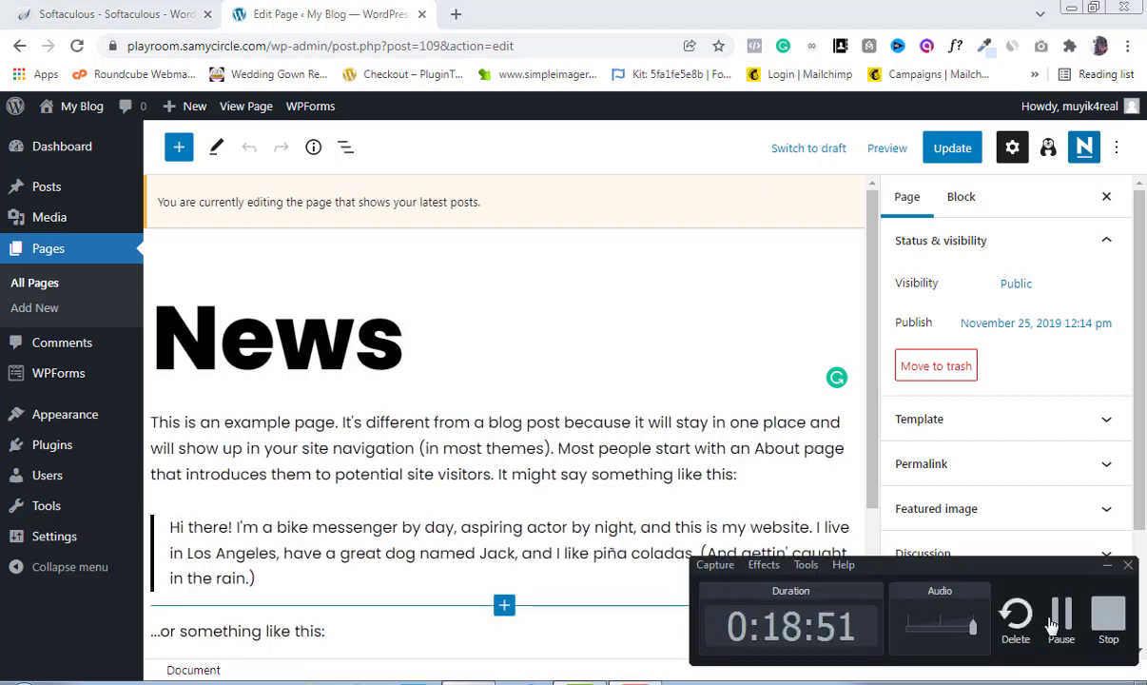
left_click(36, 286)
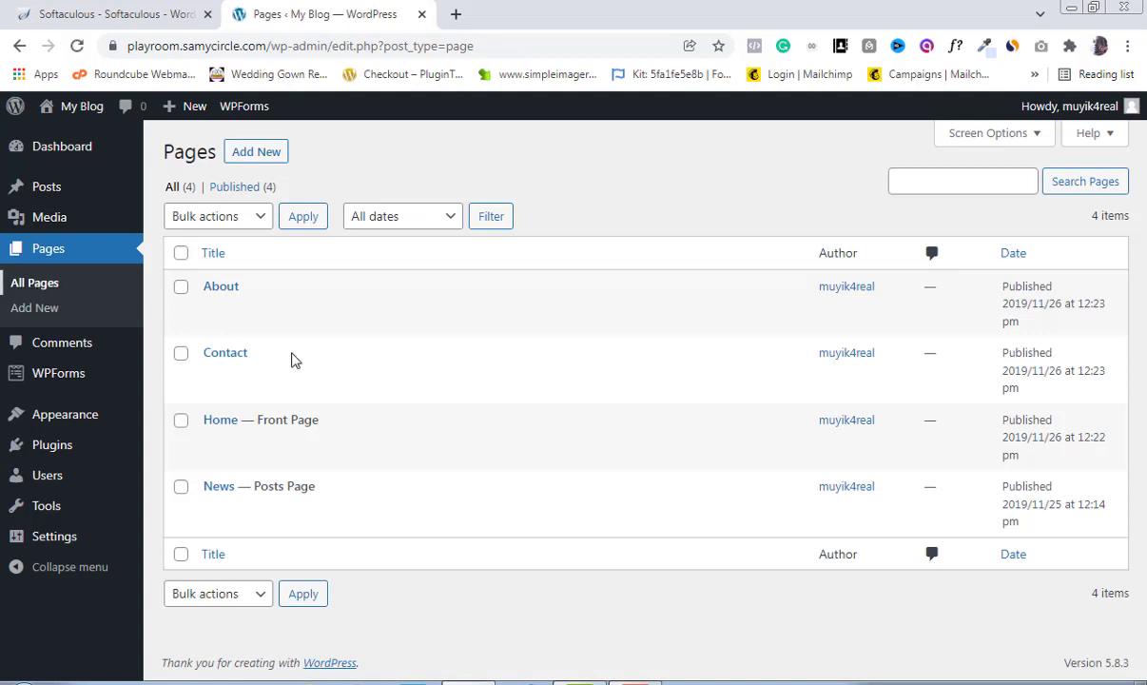
mouse_move(225, 500)
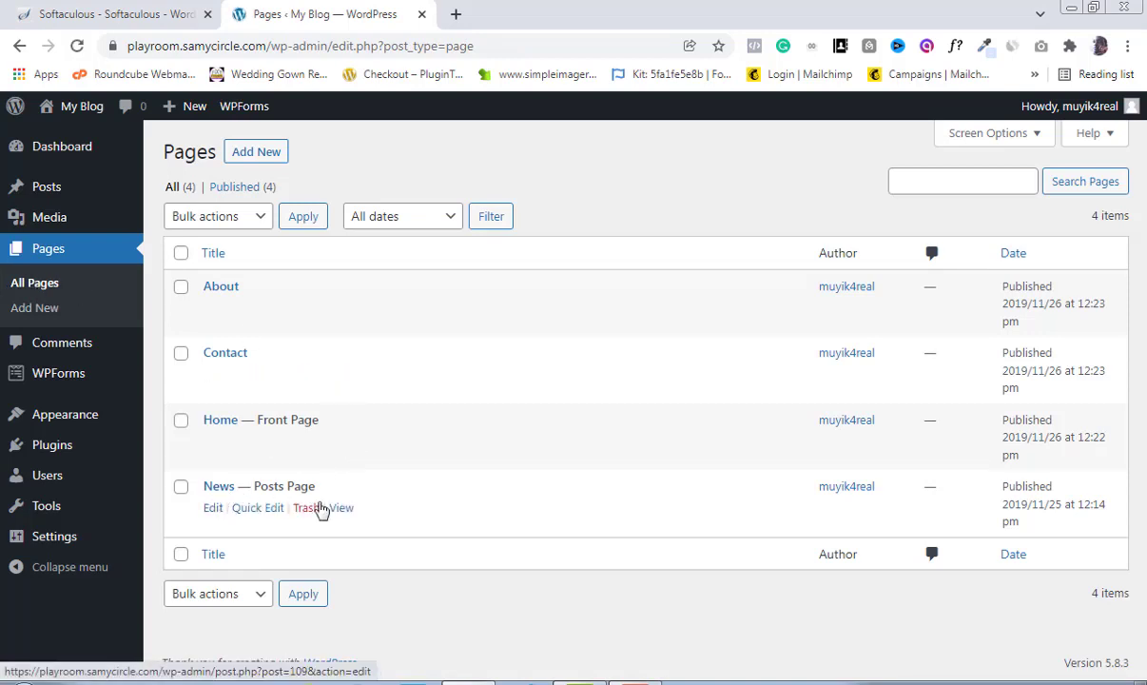
right_click(340, 514)
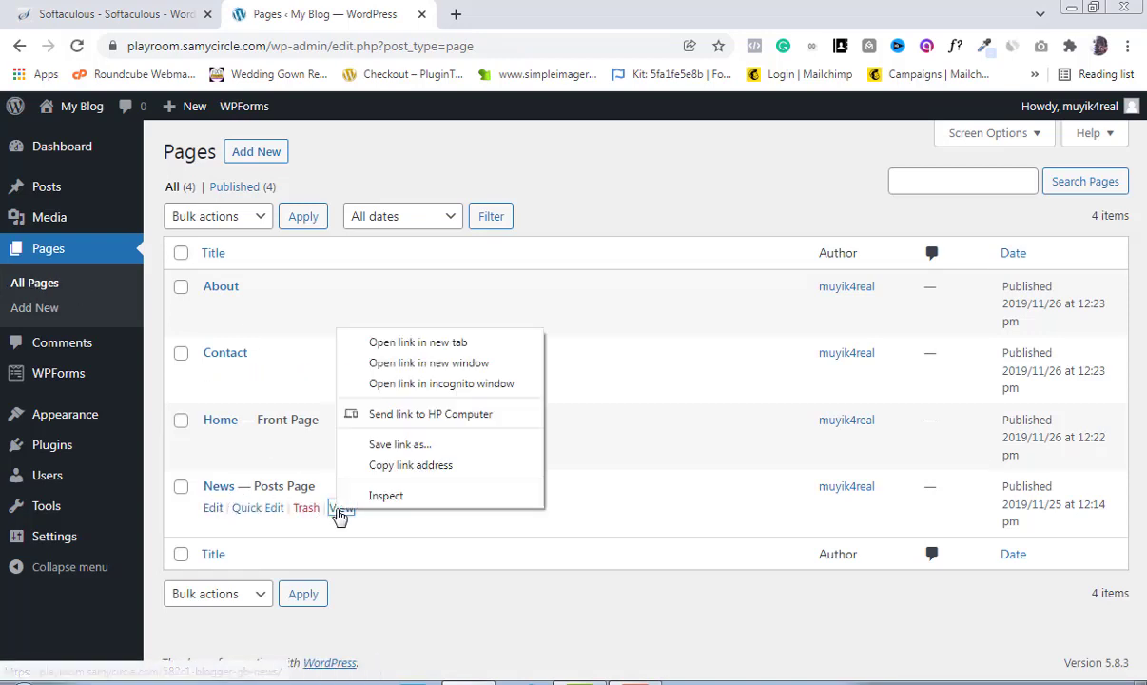
left_click(418, 344)
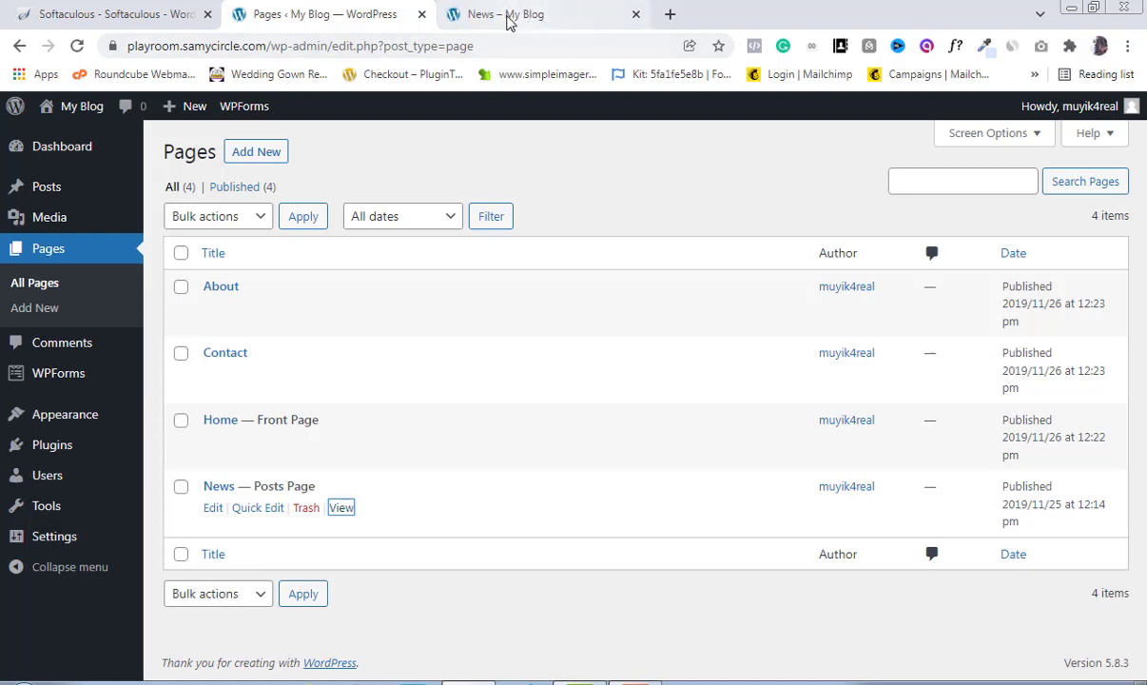
left_click(508, 16)
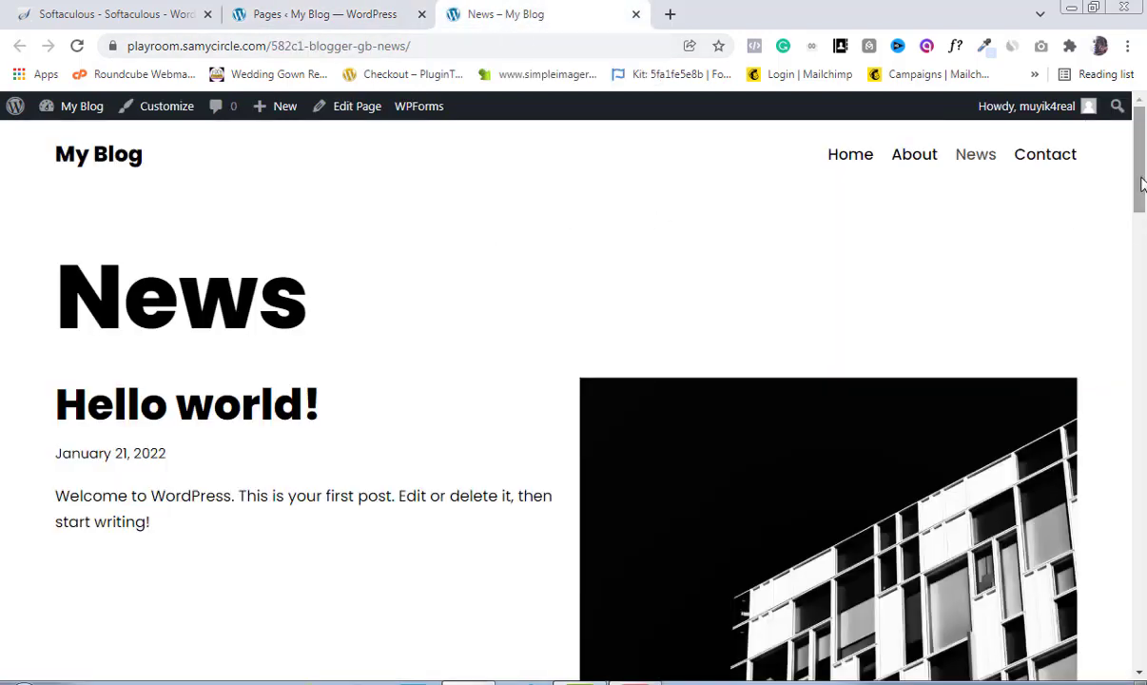
mouse_move(1141, 178)
left_mouse_down()
mouse_move(1144, 489)
mouse_move(1134, 190)
left_mouse_up()
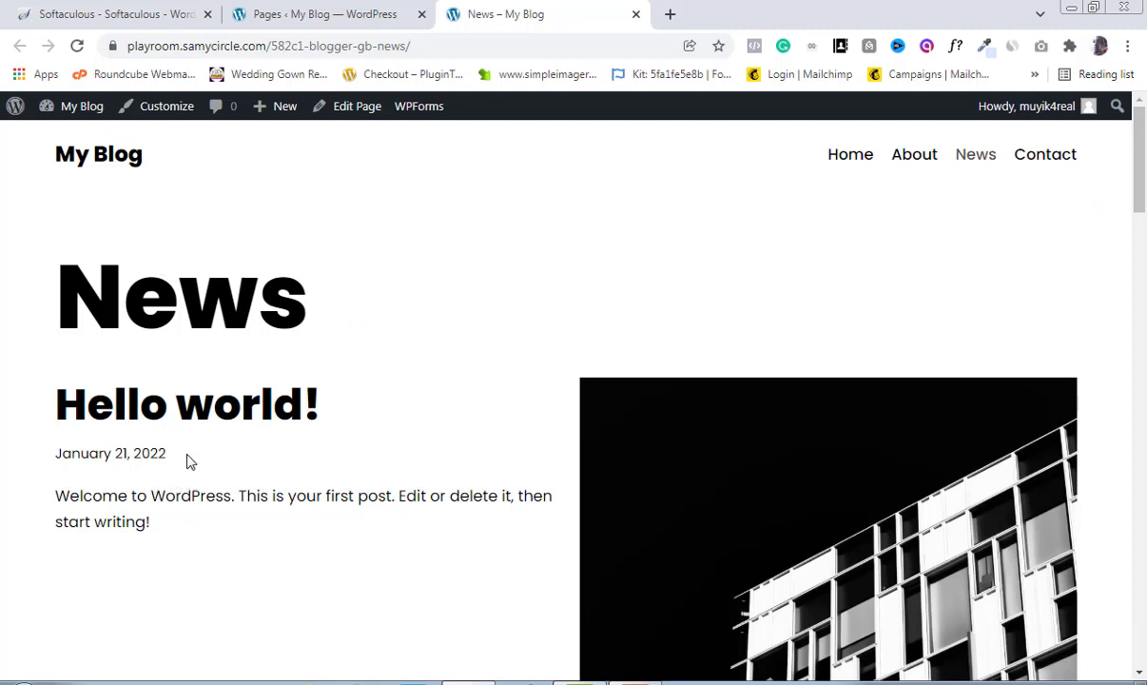
- Open the News page in the editor and compare its content with the live page
left_click(330, 12)
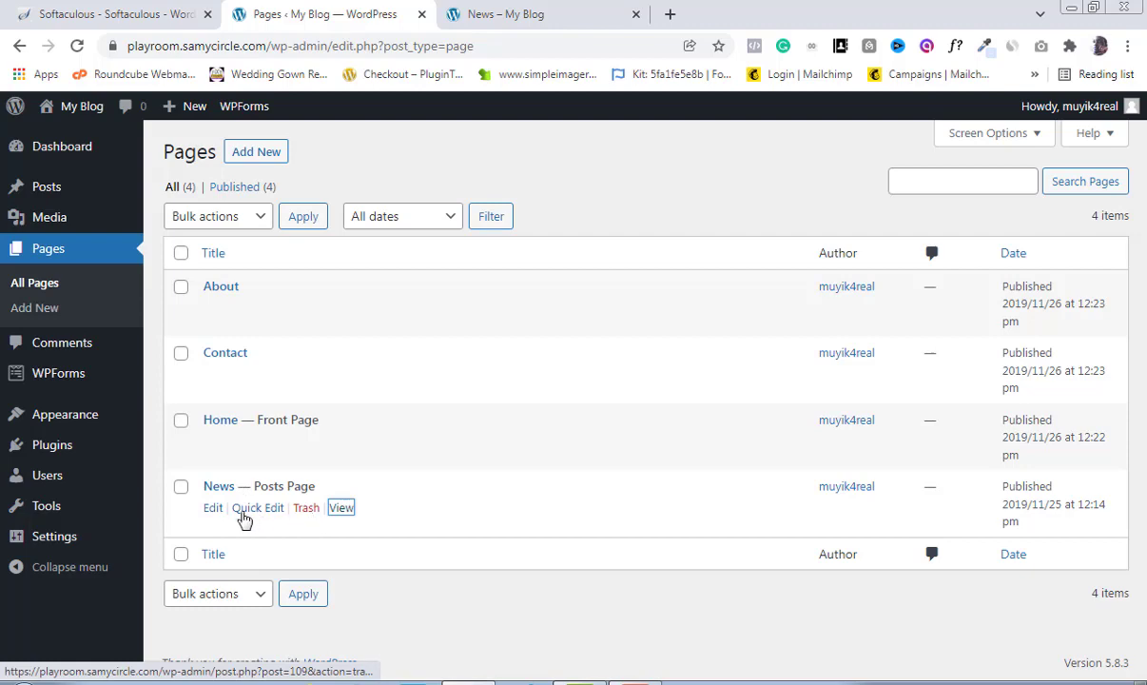
left_click(212, 509)
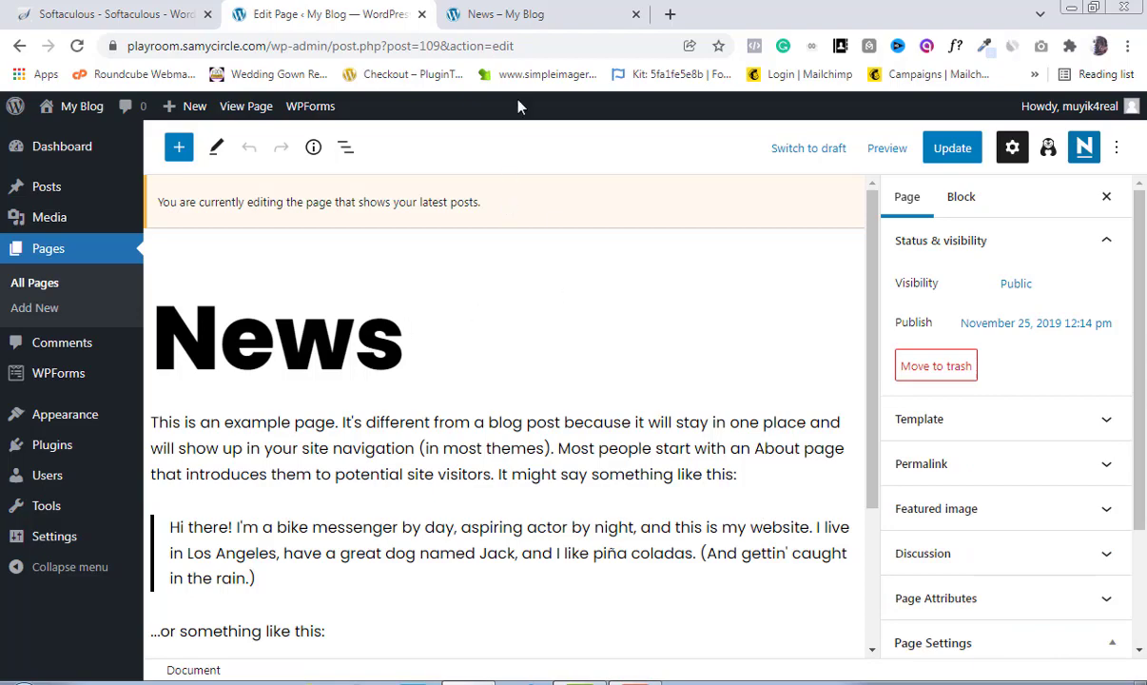
left_click(517, 16)
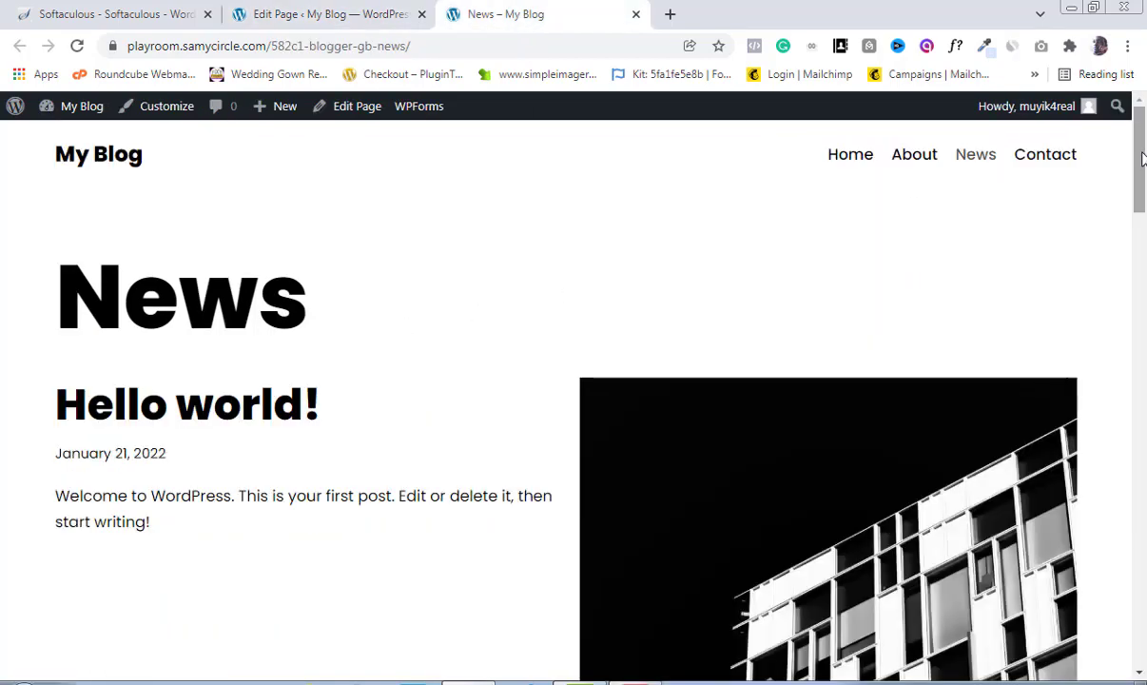
scroll(1074, 147, "down", 3)
scroll(1074, 147, "up", 3)
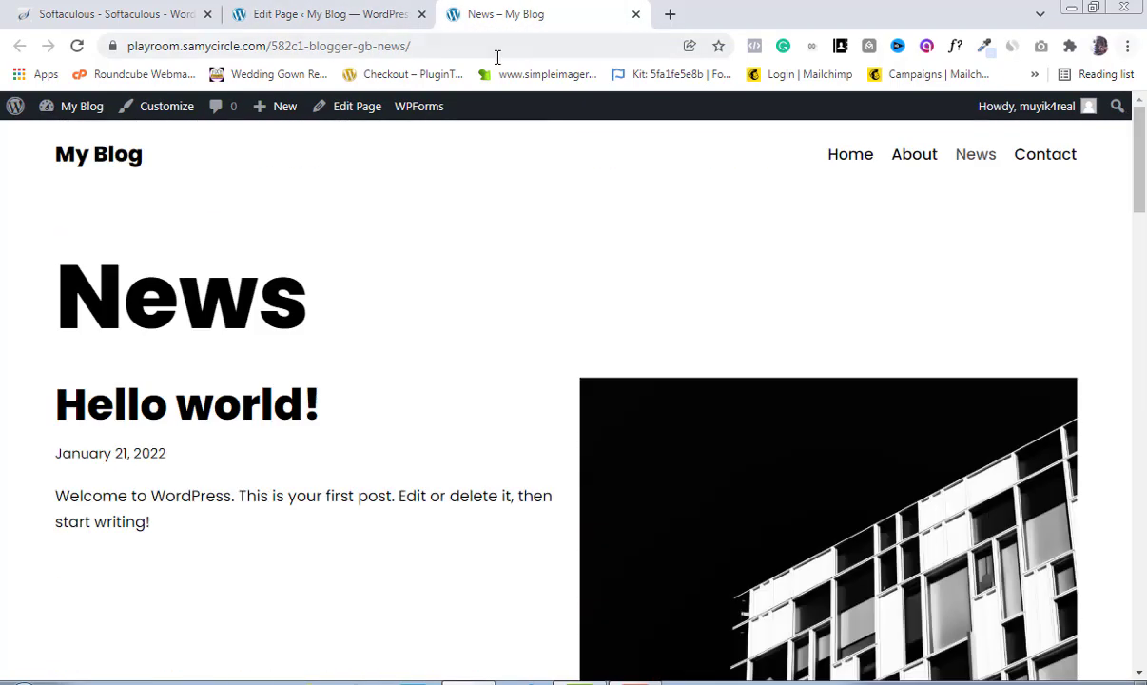
left_click(340, 19)
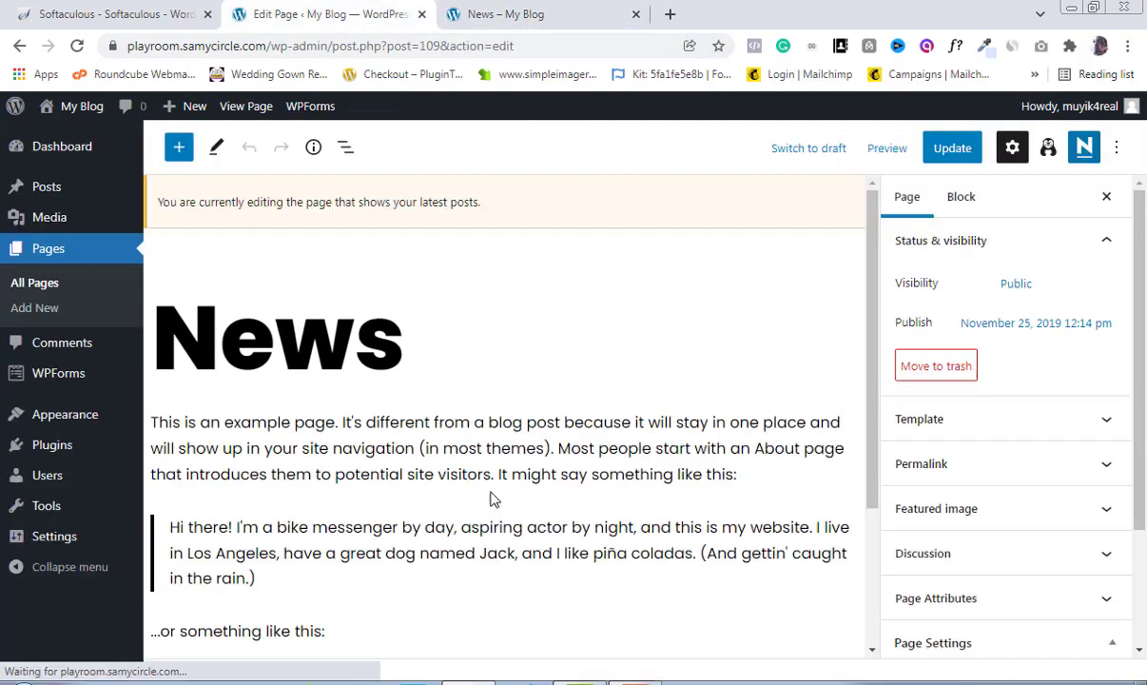
mouse_move(874, 379)
left_mouse_down()
mouse_move(875, 539)
mouse_move(869, 375)
left_mouse_up()
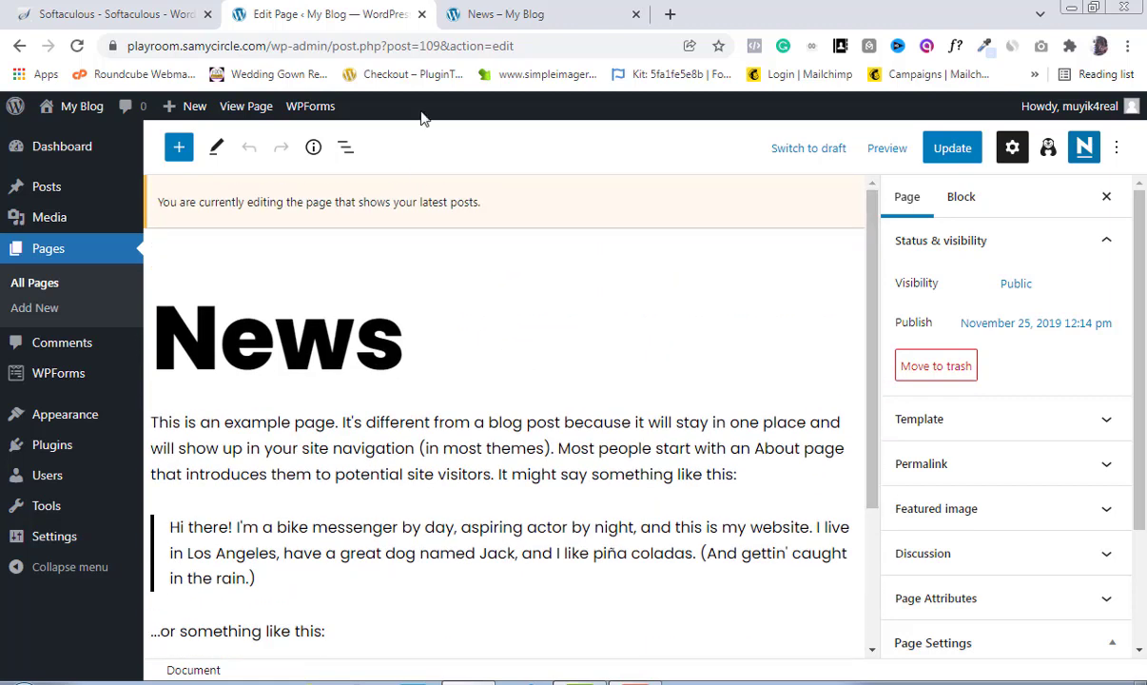
left_click(503, 23)
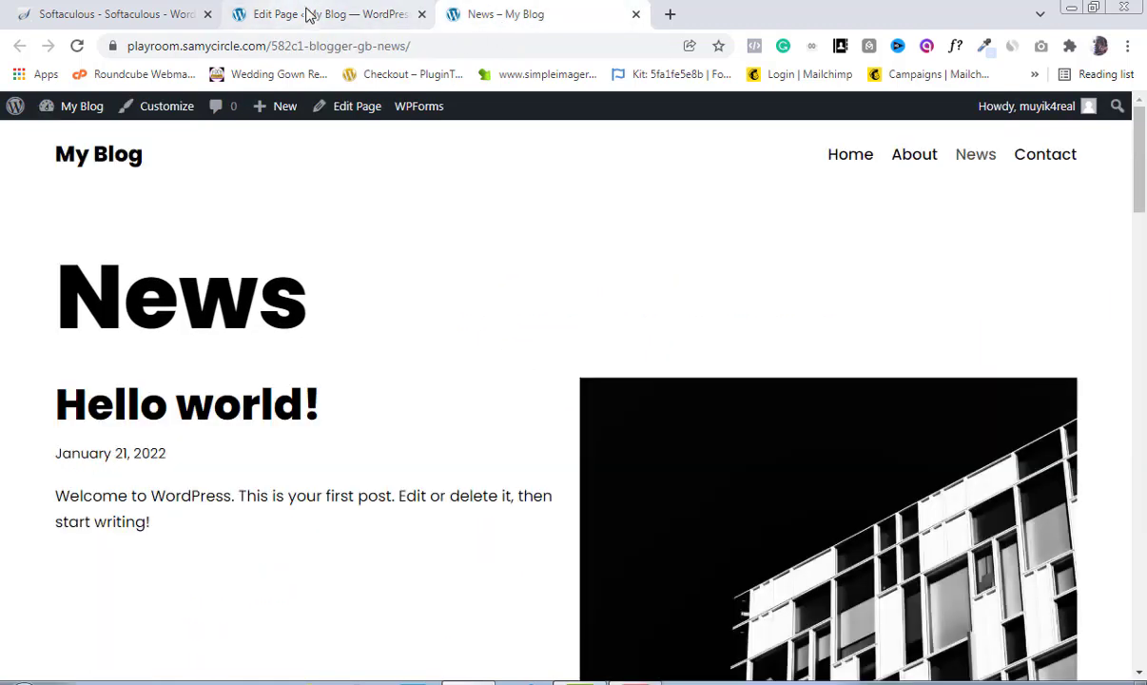
left_click(307, 17)
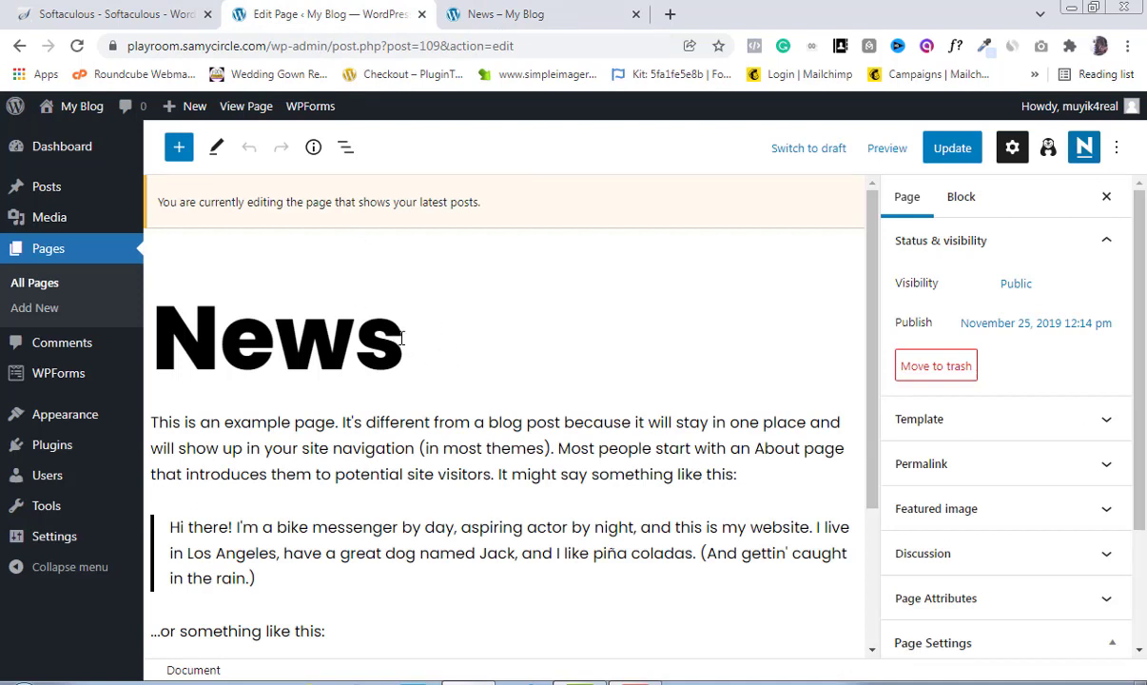
- Replace the News page's title with "My New Blog" and update the page
left_click(403, 344)
key("BackSpace")
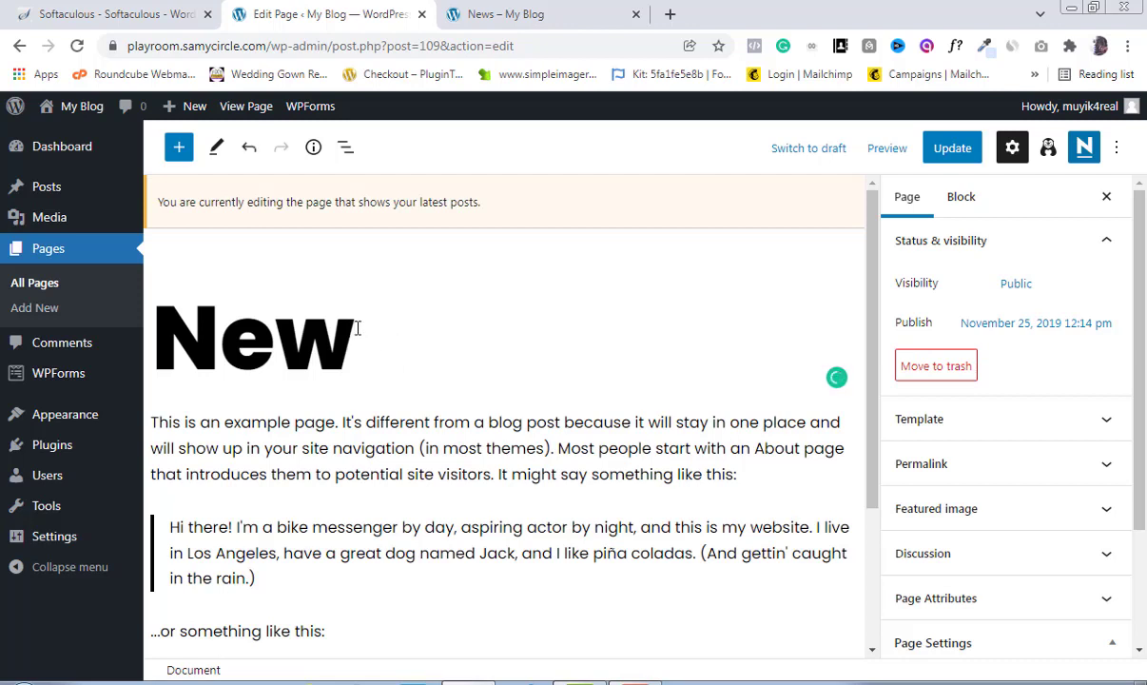
key("BackSpace")
key("BackSpace")
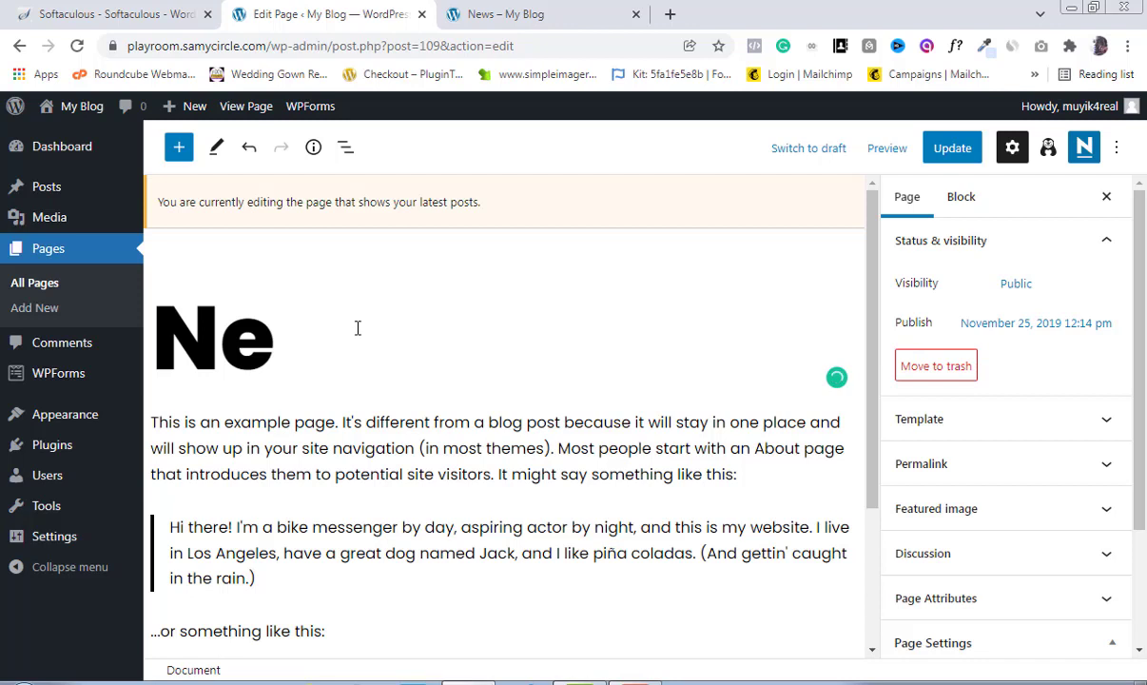
key("BackSpace")
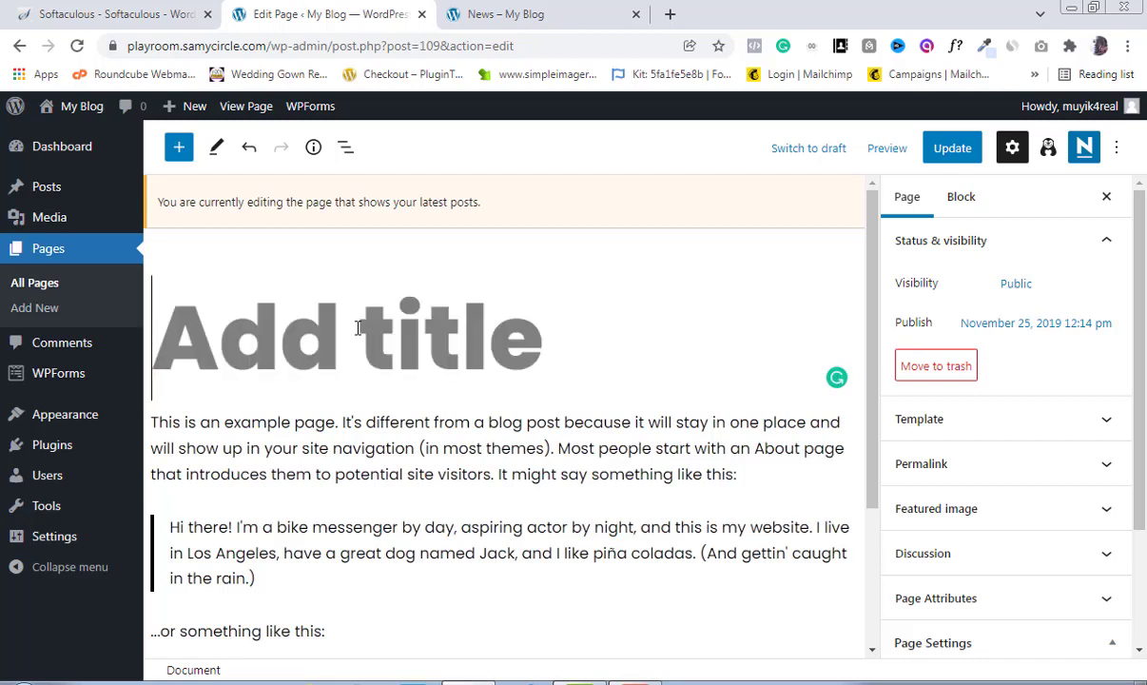
type("My")
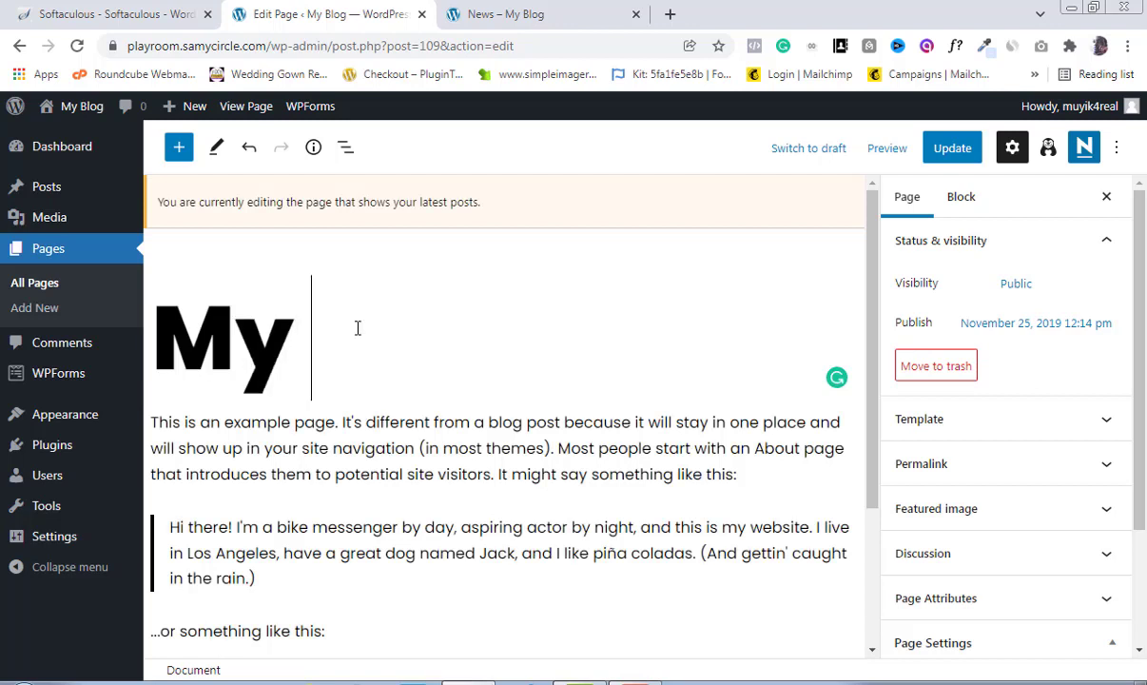
type(" New ")
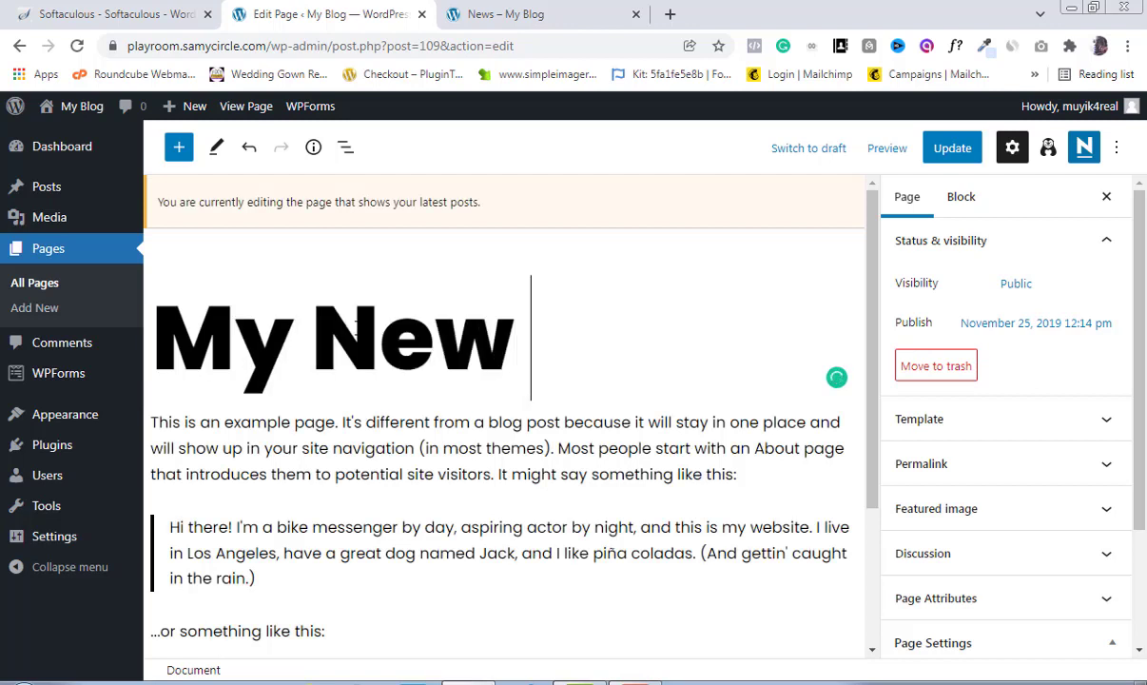
type("Blo")
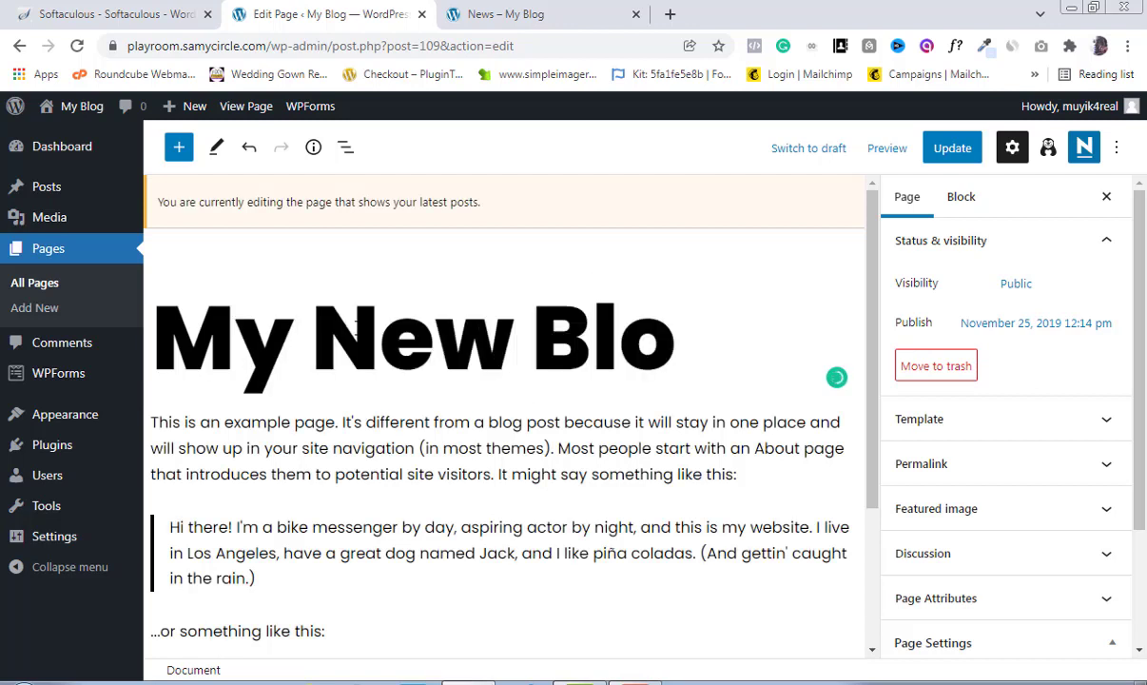
type("g")
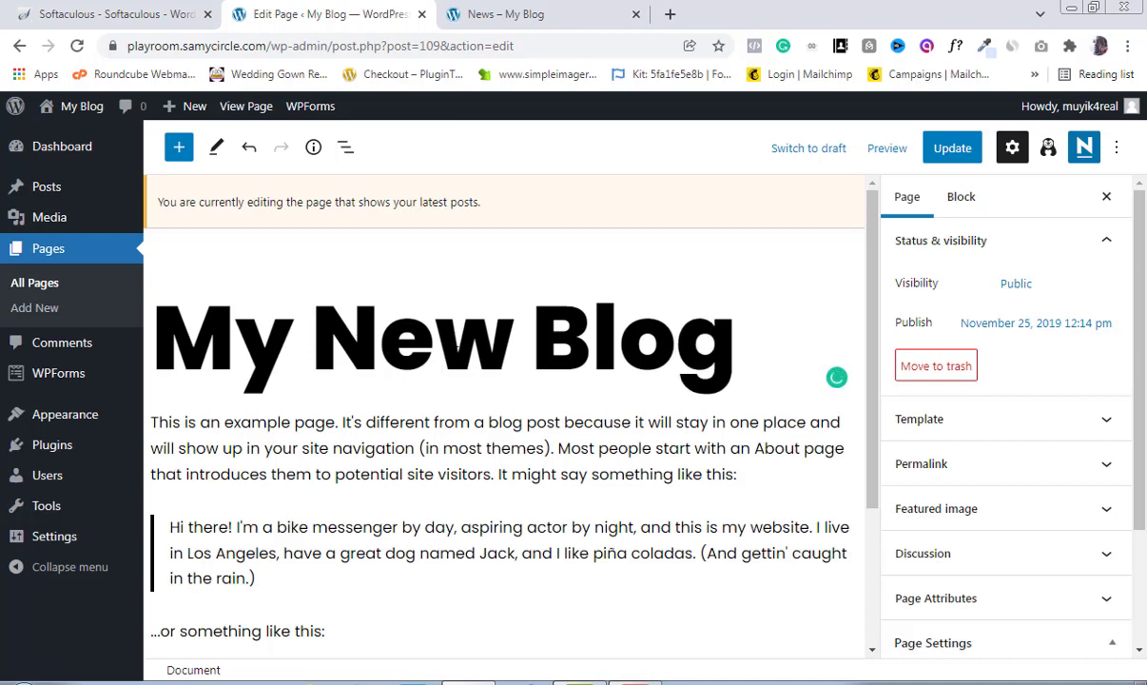
left_click(951, 150)
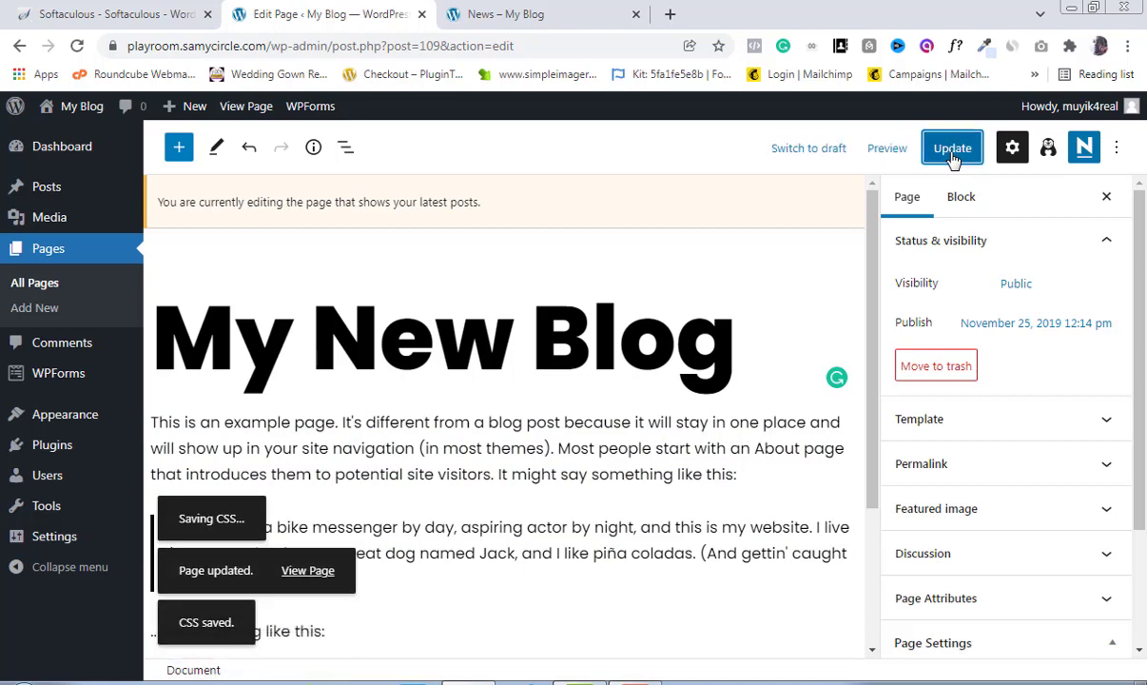
- Check the new title on the live blog page, then return to the page editor
left_click(549, 19)
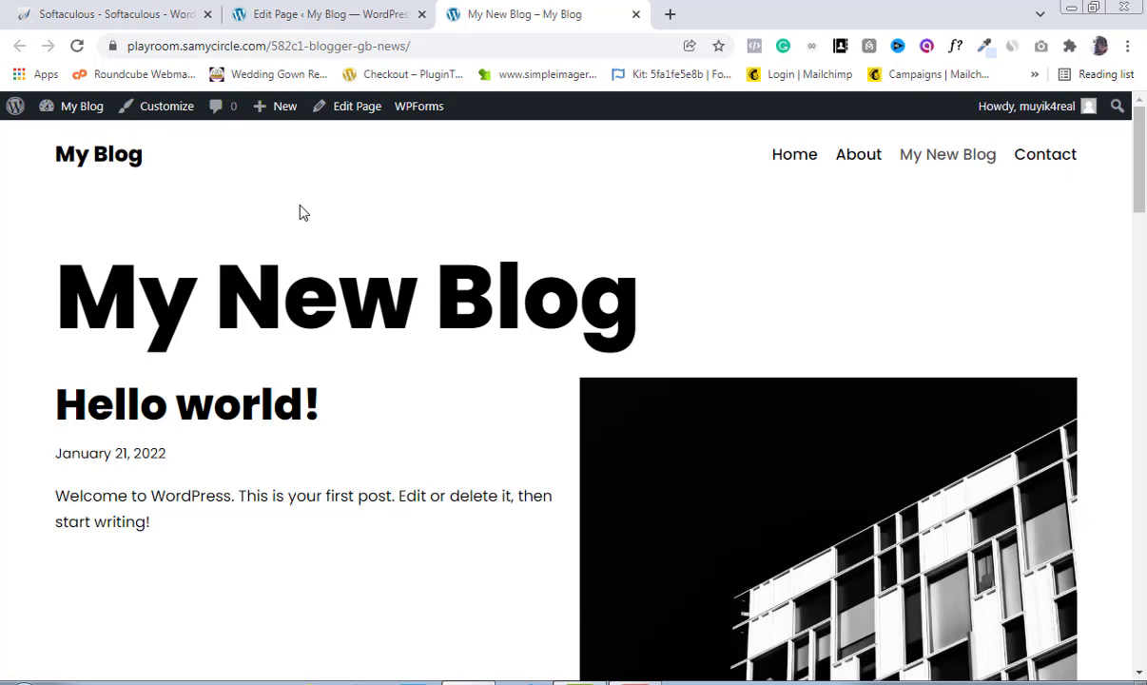
left_click(313, 14)
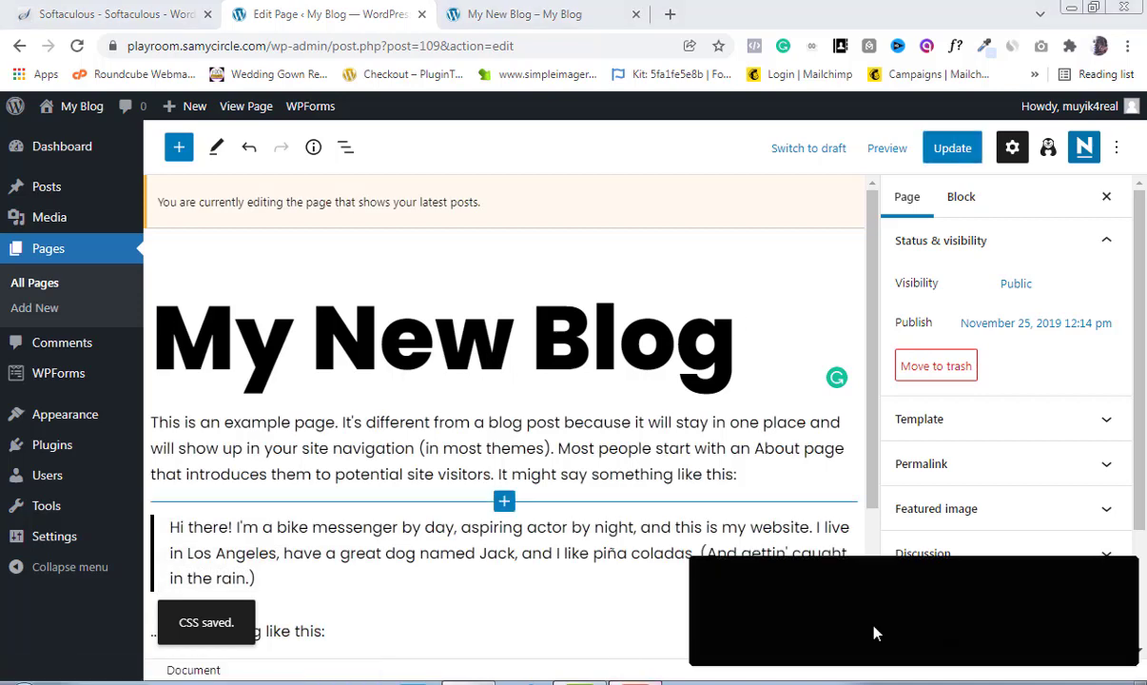
left_click(1062, 620)
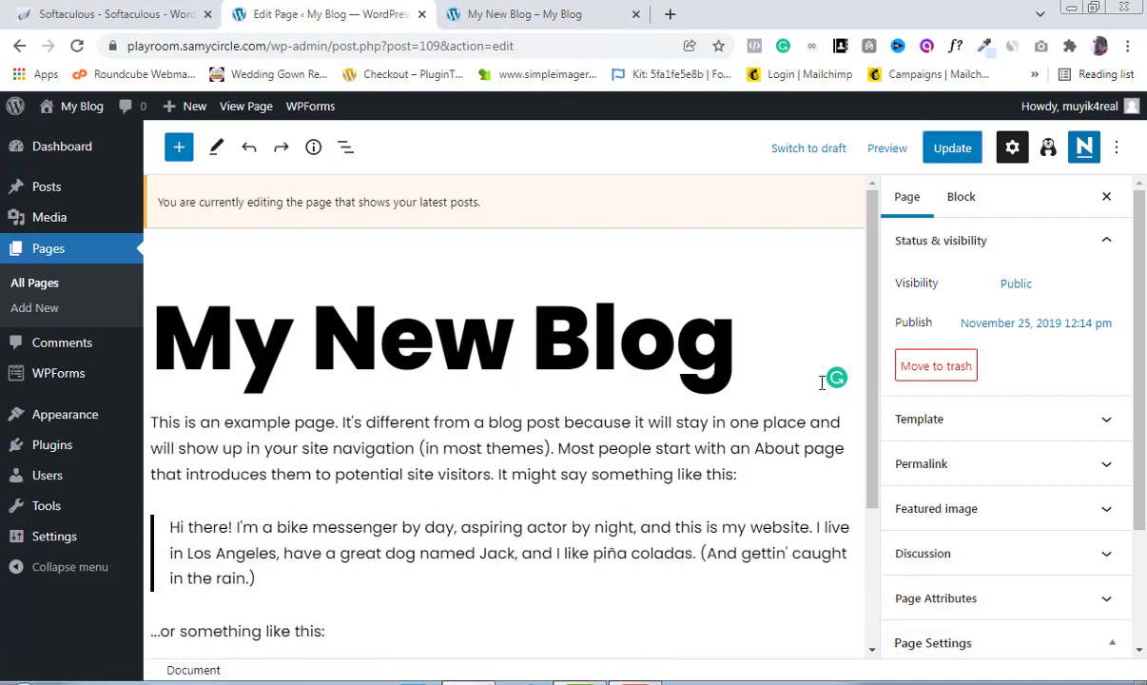
left_click(551, 25)
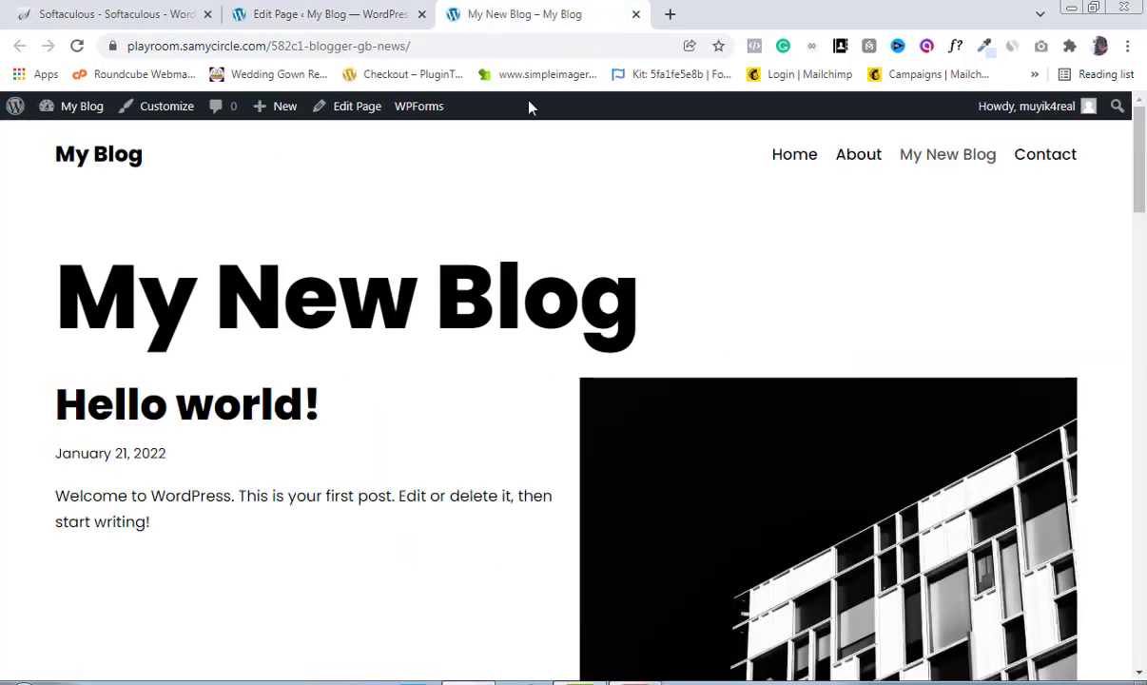
left_click(346, 17)
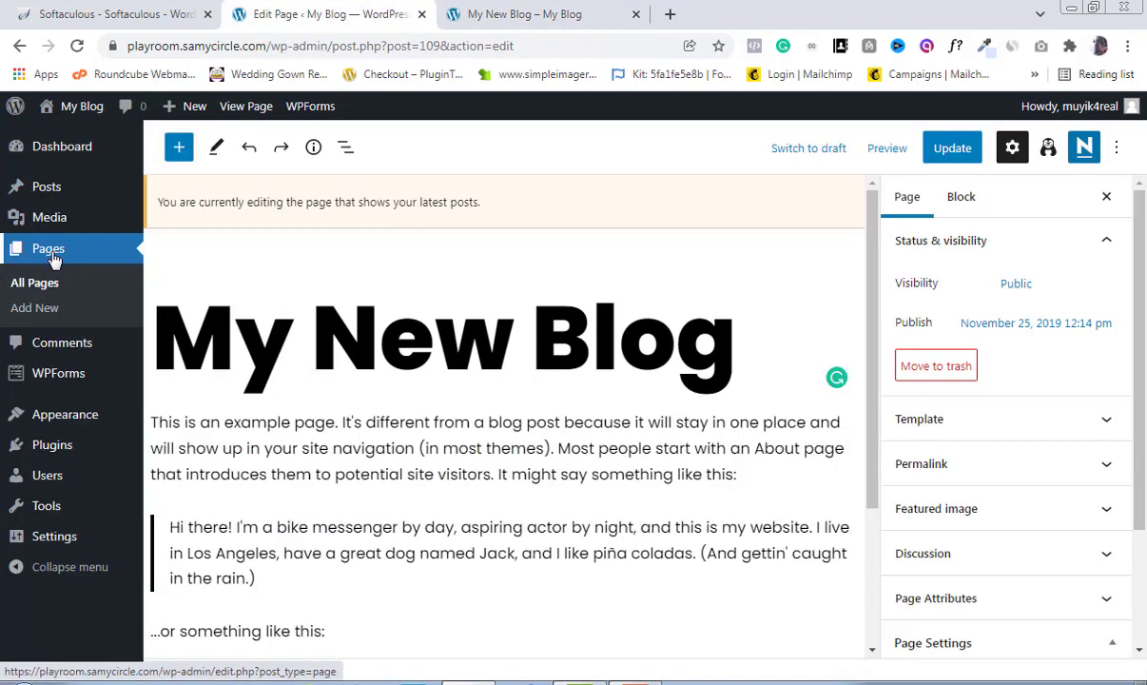
- Save the My New Blog page again before leaving the editor, then open the list of all posts
mouse_move(43, 187)
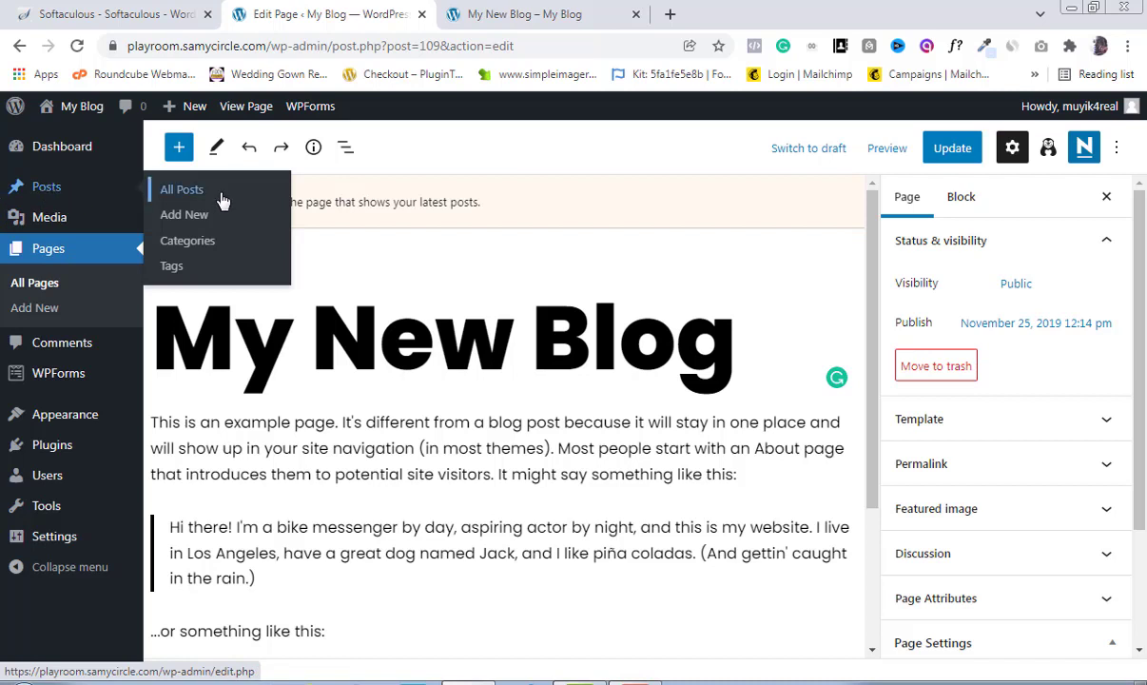
left_click(180, 190)
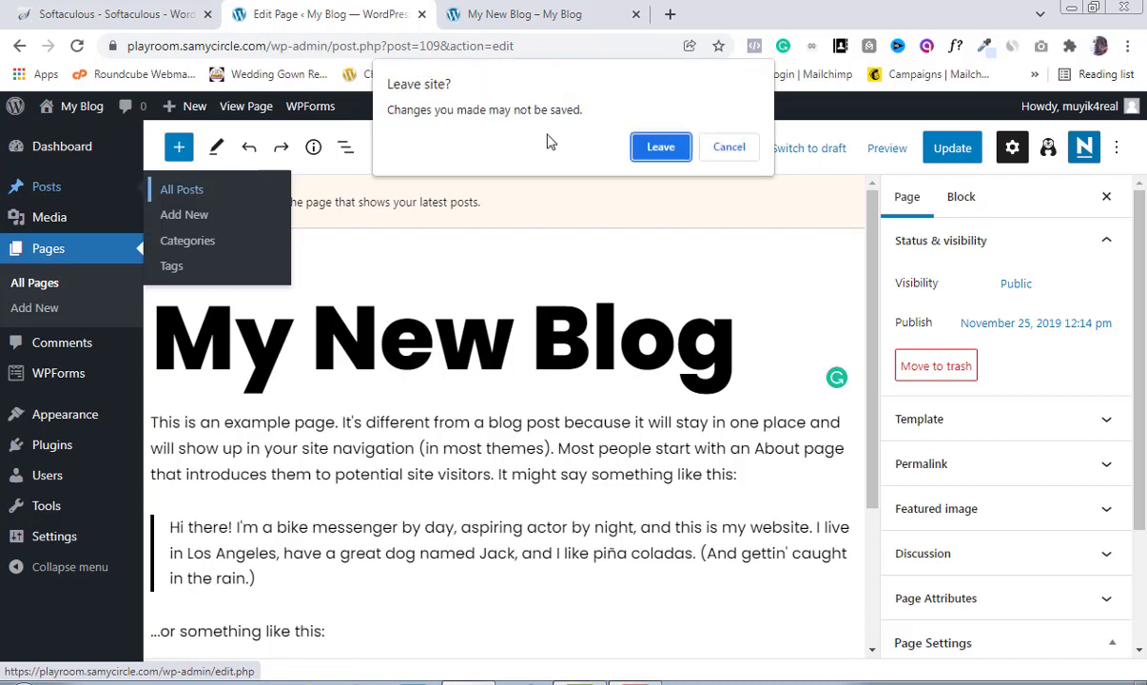
left_click(729, 153)
left_click(950, 152)
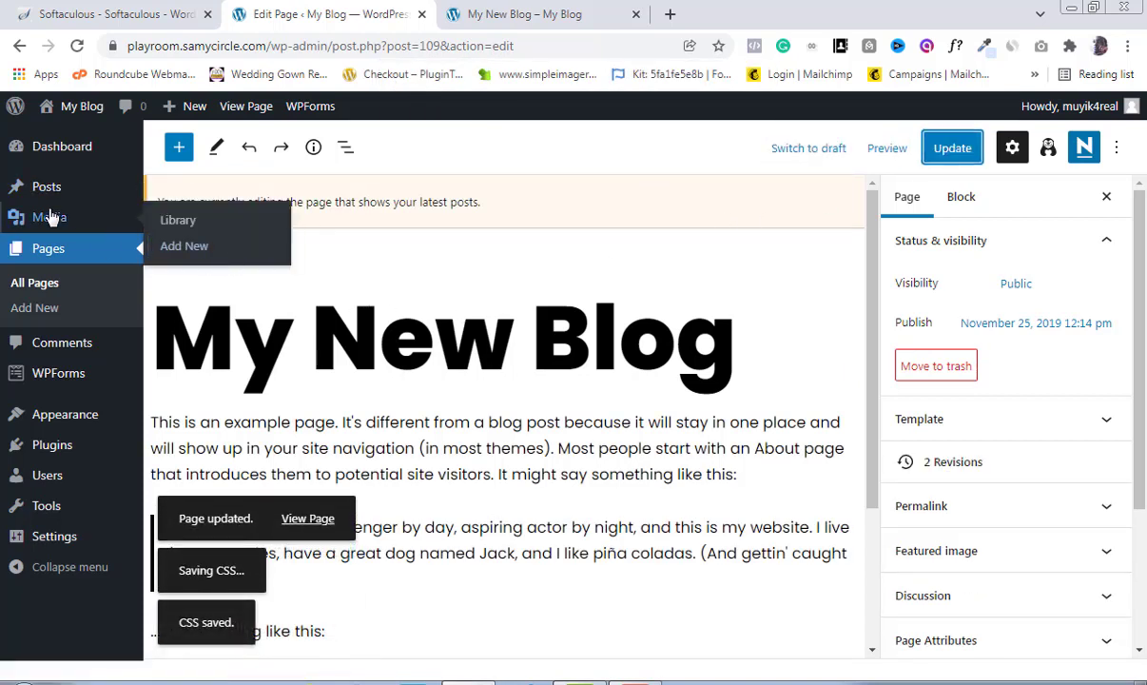
mouse_move(50, 190)
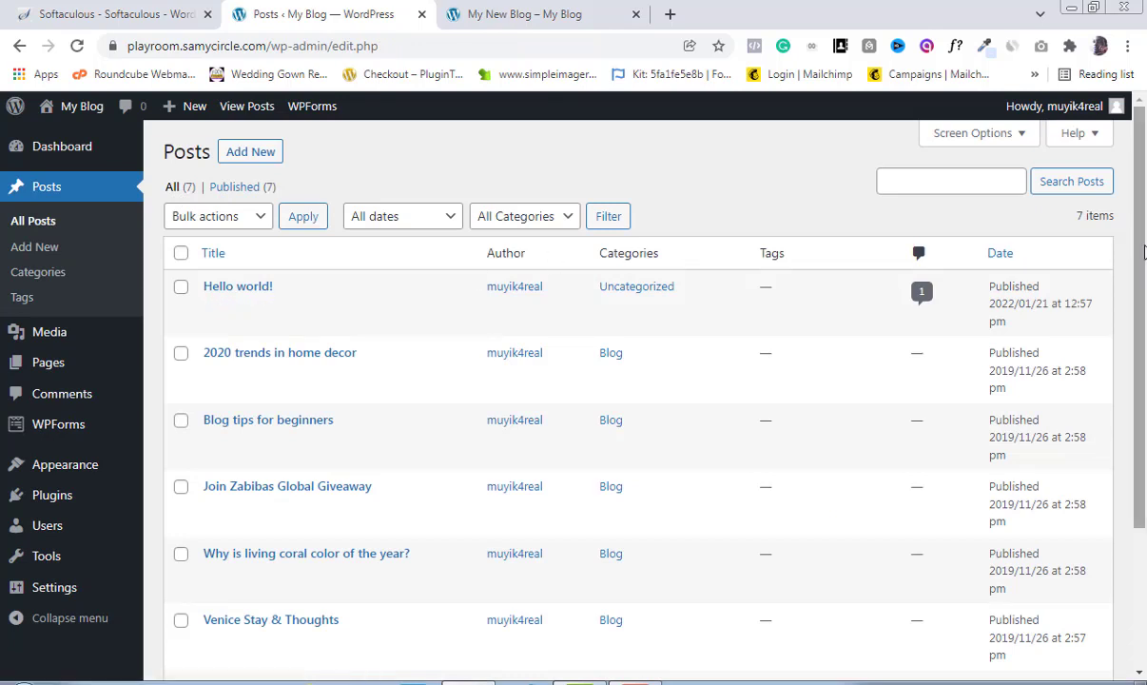
- Compare the posts list with the posts displayed on the live My New Blog page
mouse_move(1141, 237)
left_mouse_down()
mouse_move(1144, 380)
mouse_move(1143, 252)
left_mouse_up()
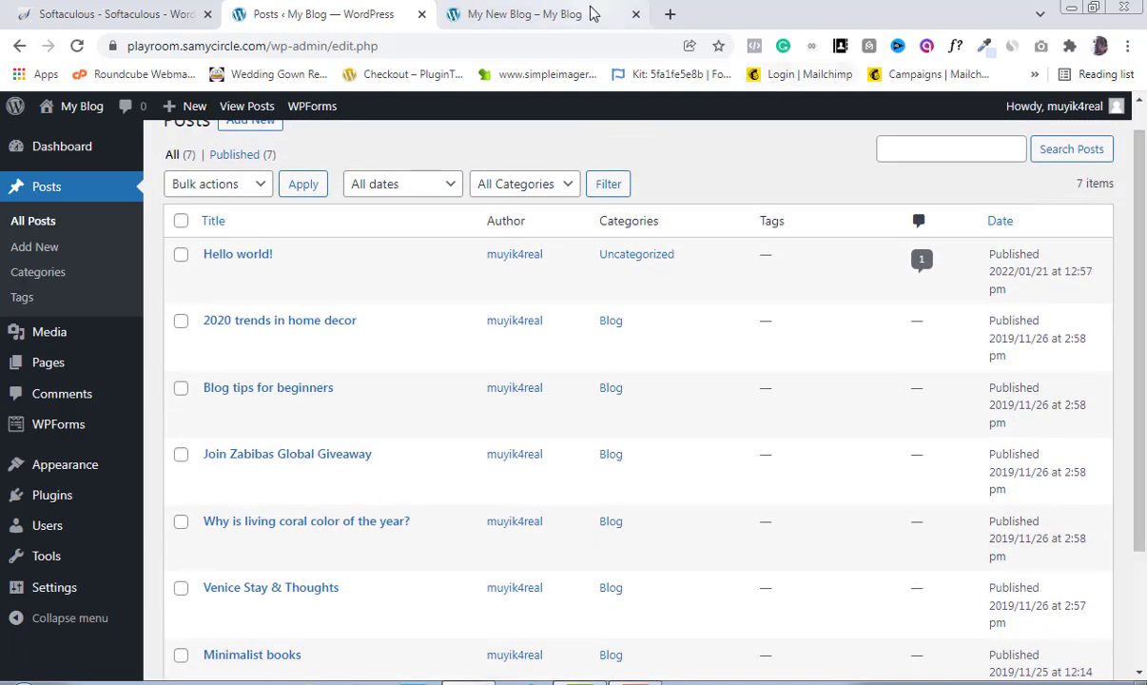
left_click(568, 17)
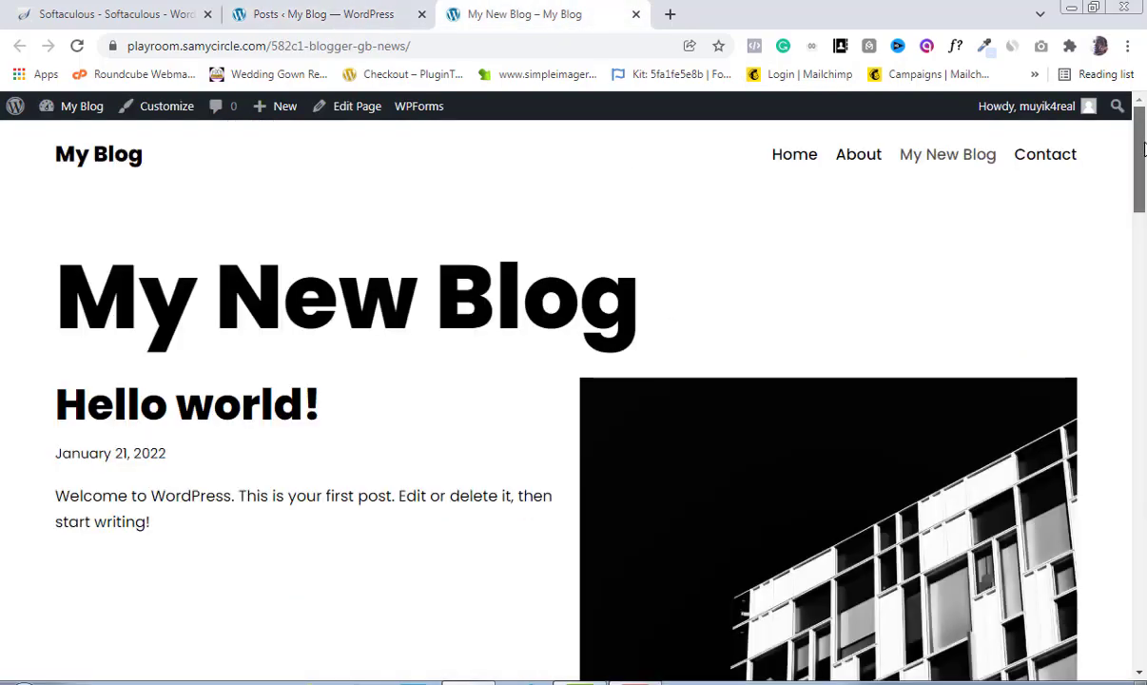
mouse_move(1142, 164)
left_mouse_down()
mouse_move(1145, 594)
mouse_move(1145, 160)
left_mouse_up()
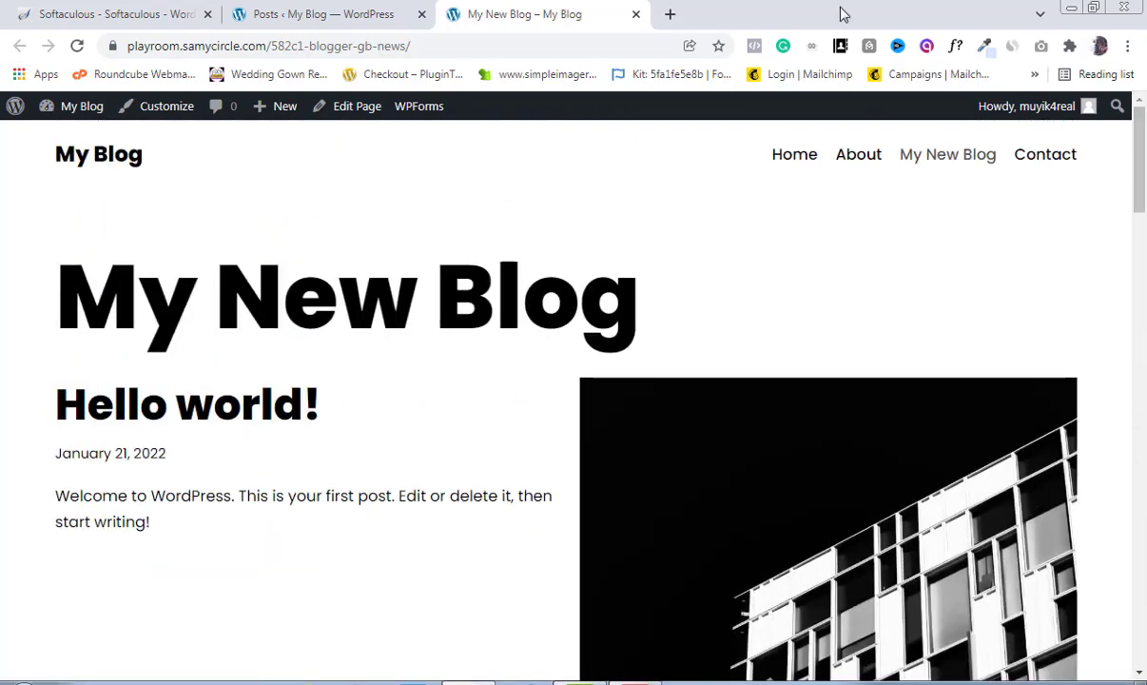
left_click(312, 14)
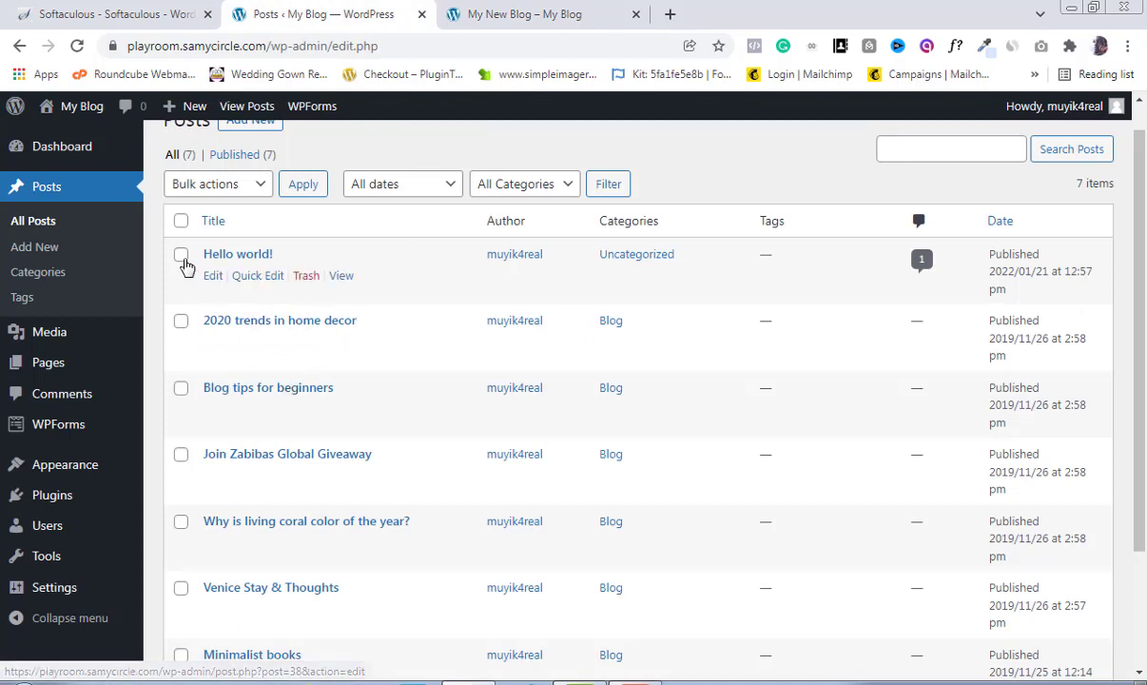
- Move every post except "2020 trends in home decor" to the trash with one bulk action
left_click(180, 254)
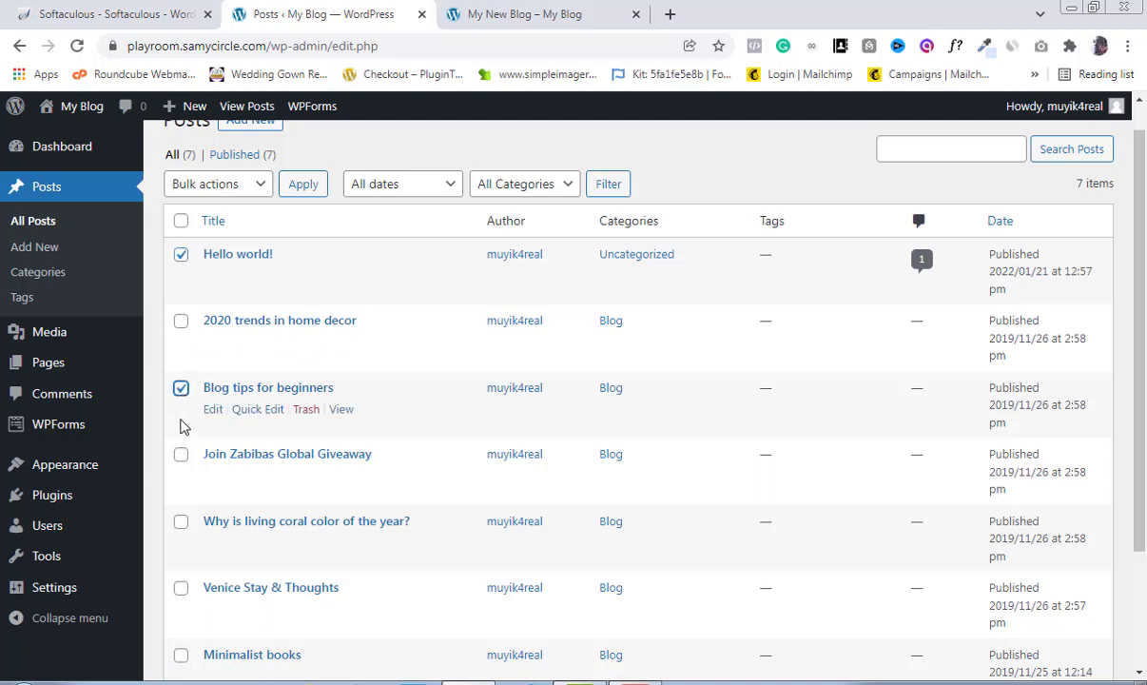
left_click(180, 454)
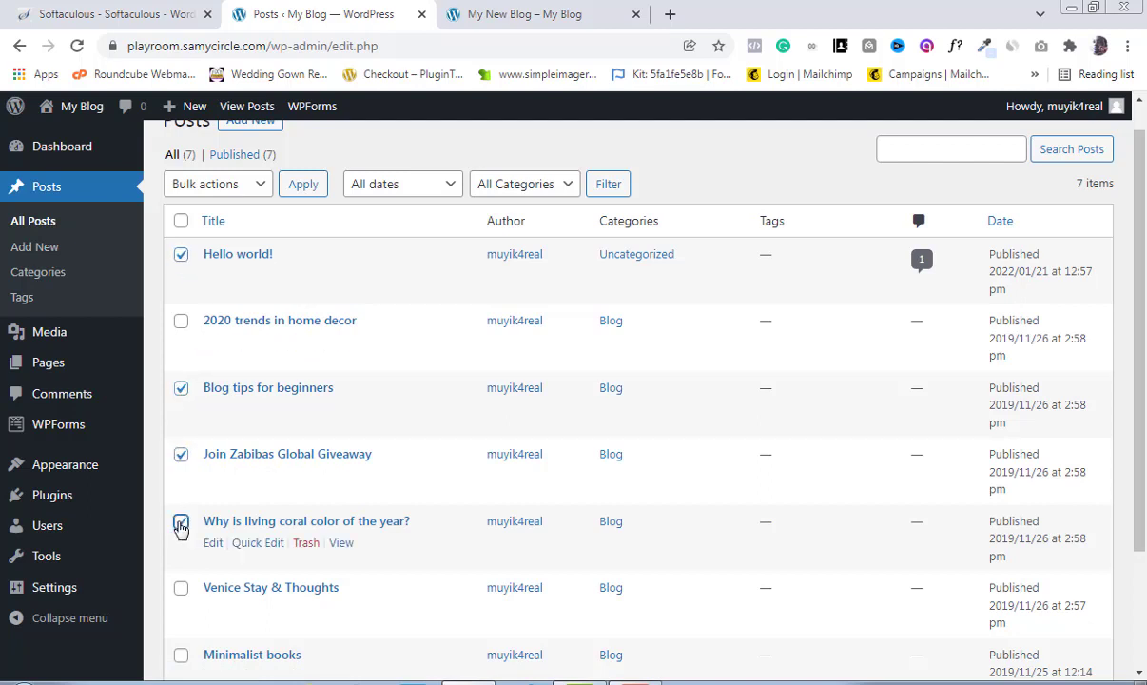
left_click(180, 587)
left_click_drag(1141, 480, 1144, 504)
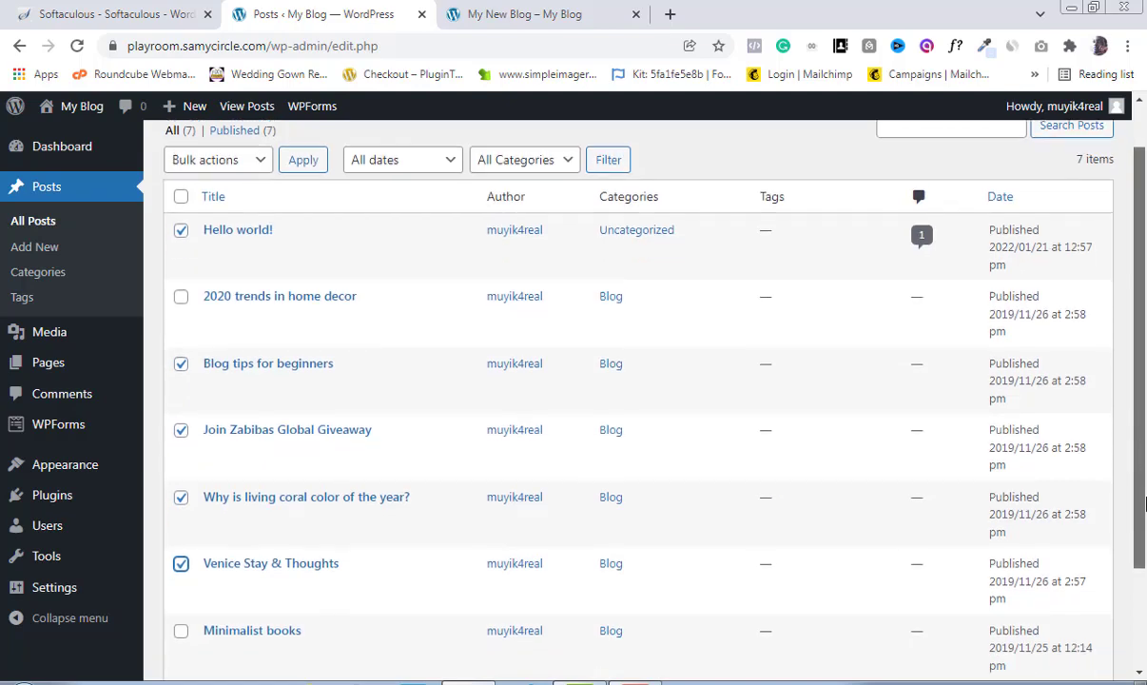
scroll(1144, 504, "down", 2)
left_click(181, 529)
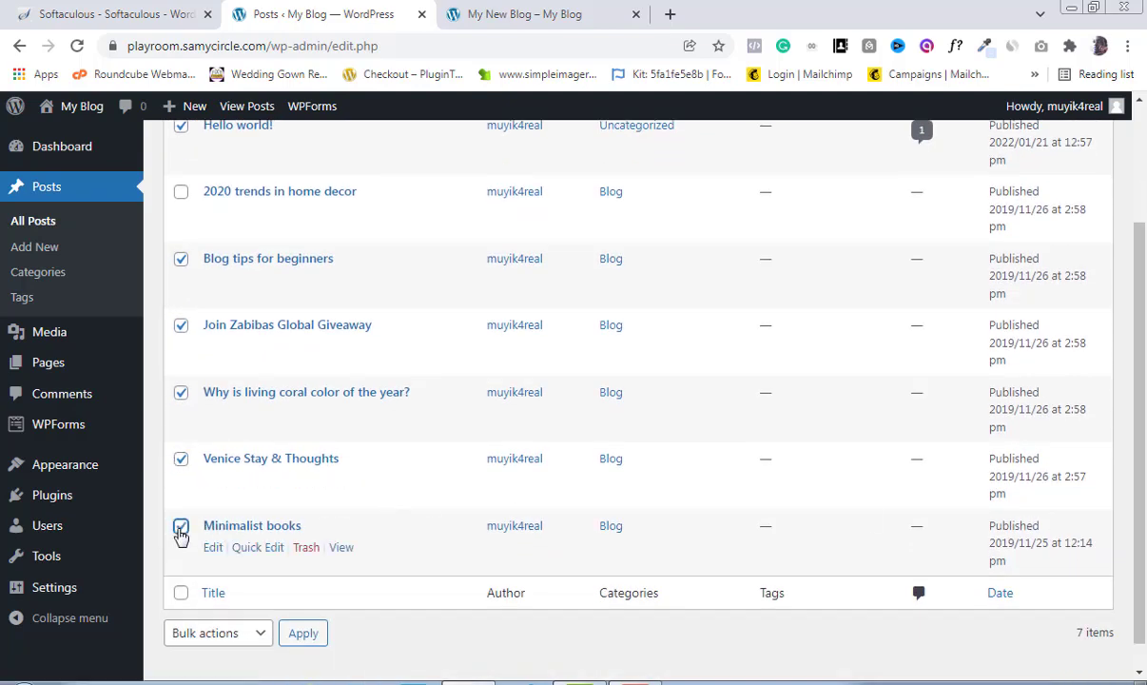
left_click_drag(1144, 455, 1144, 326)
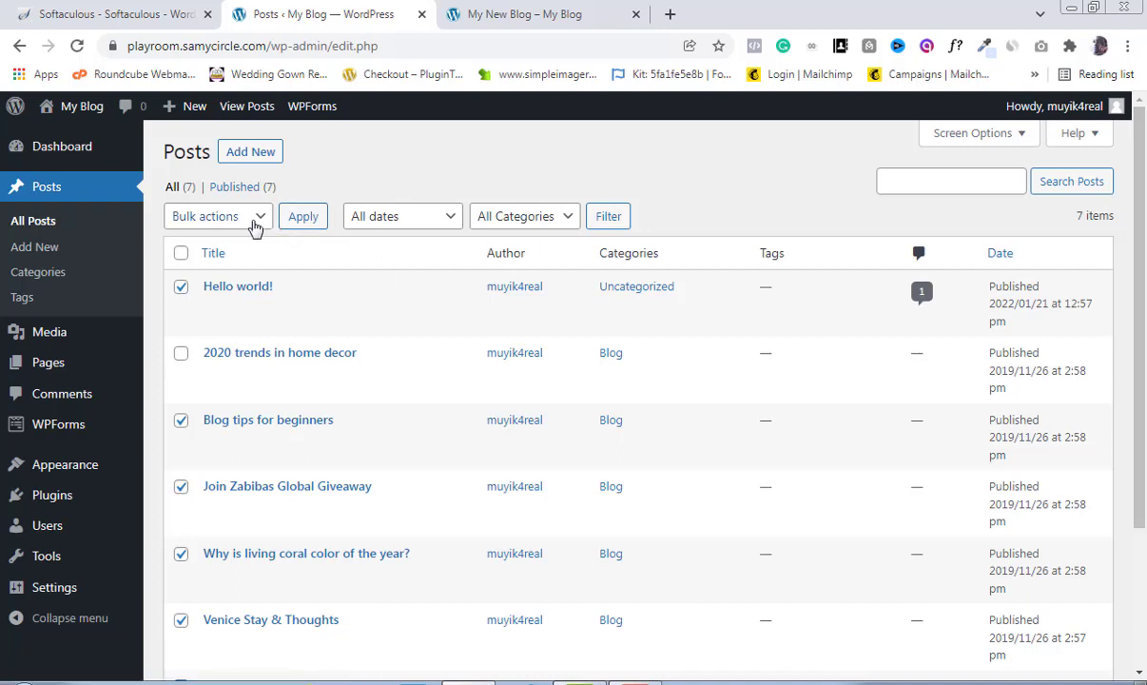
left_click(257, 222)
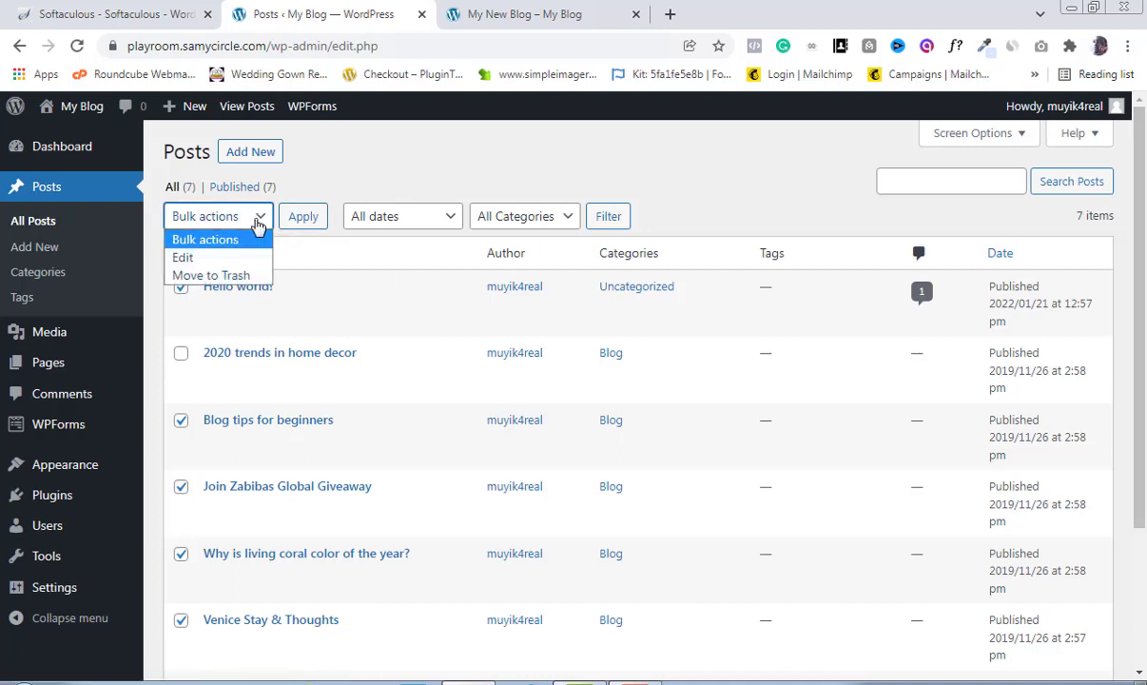
left_click(247, 276)
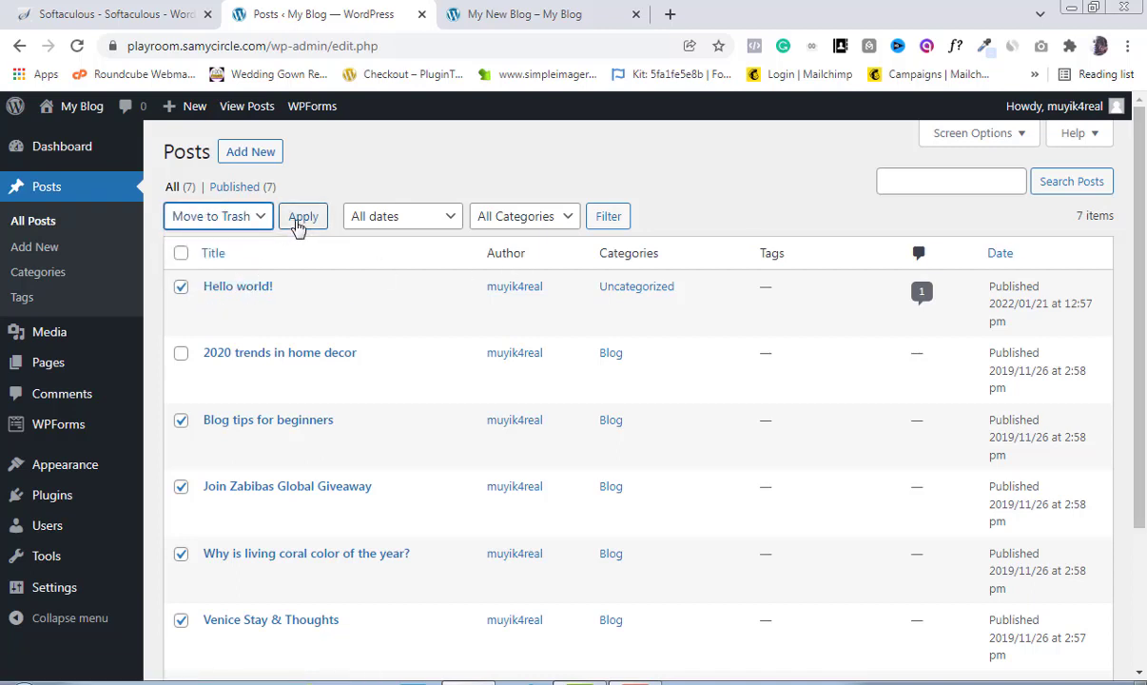
left_click(300, 218)
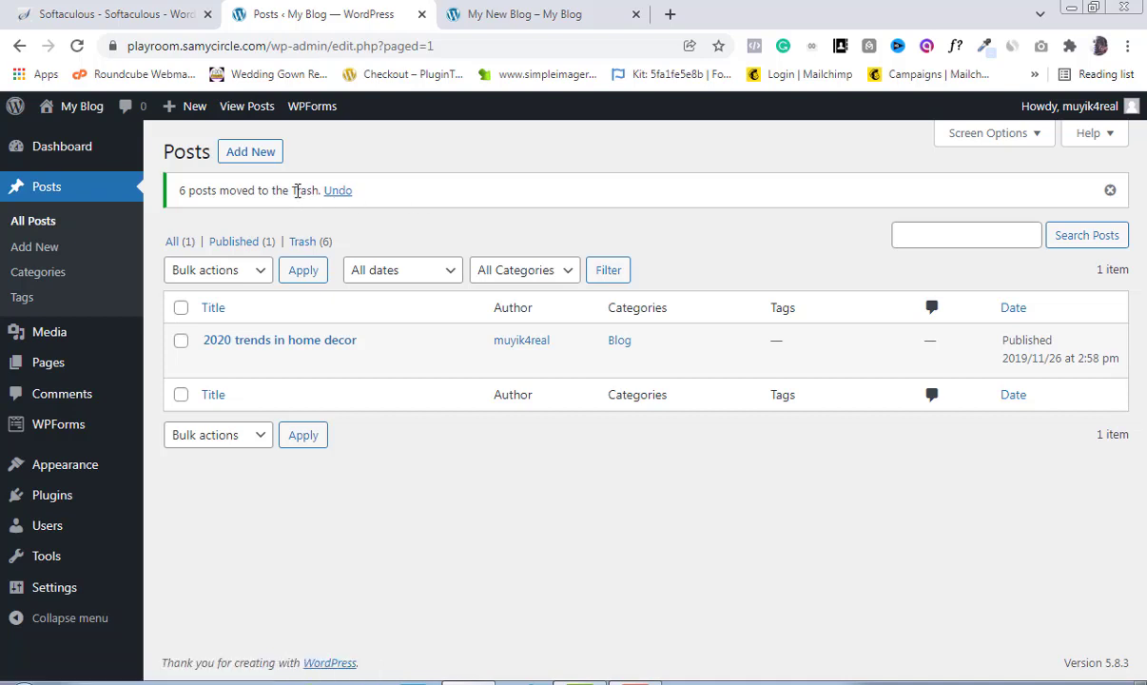
- Permanently delete all posts in the posts trash with a bulk action and return to the list of all posts
left_click(304, 244)
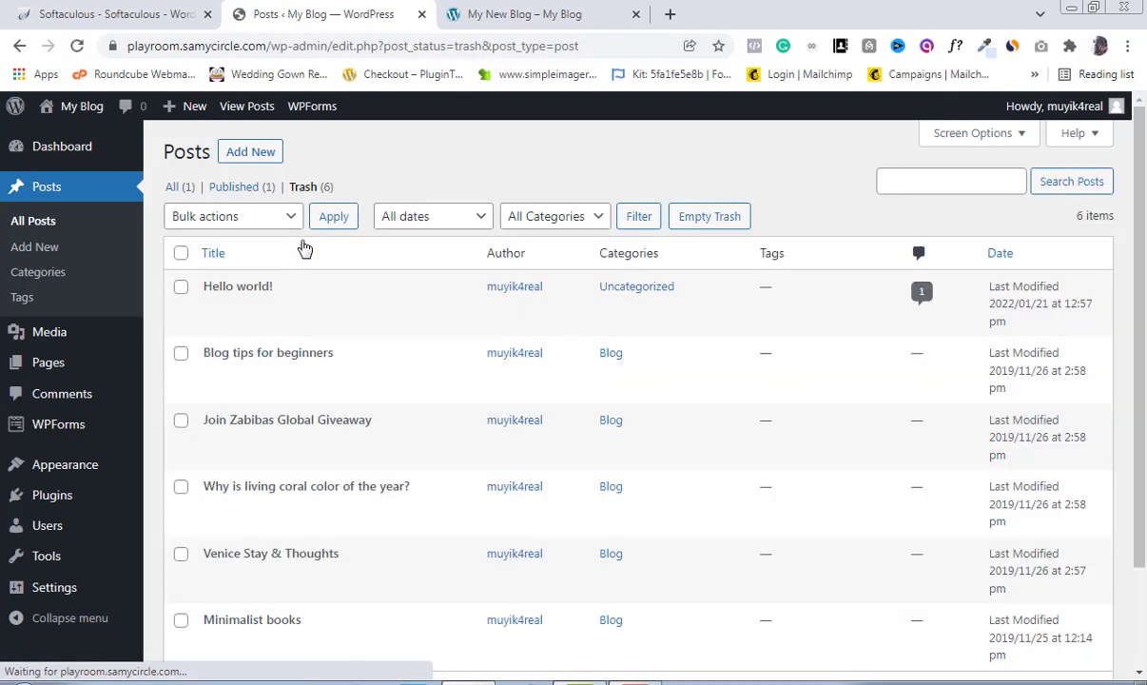
left_click(290, 219)
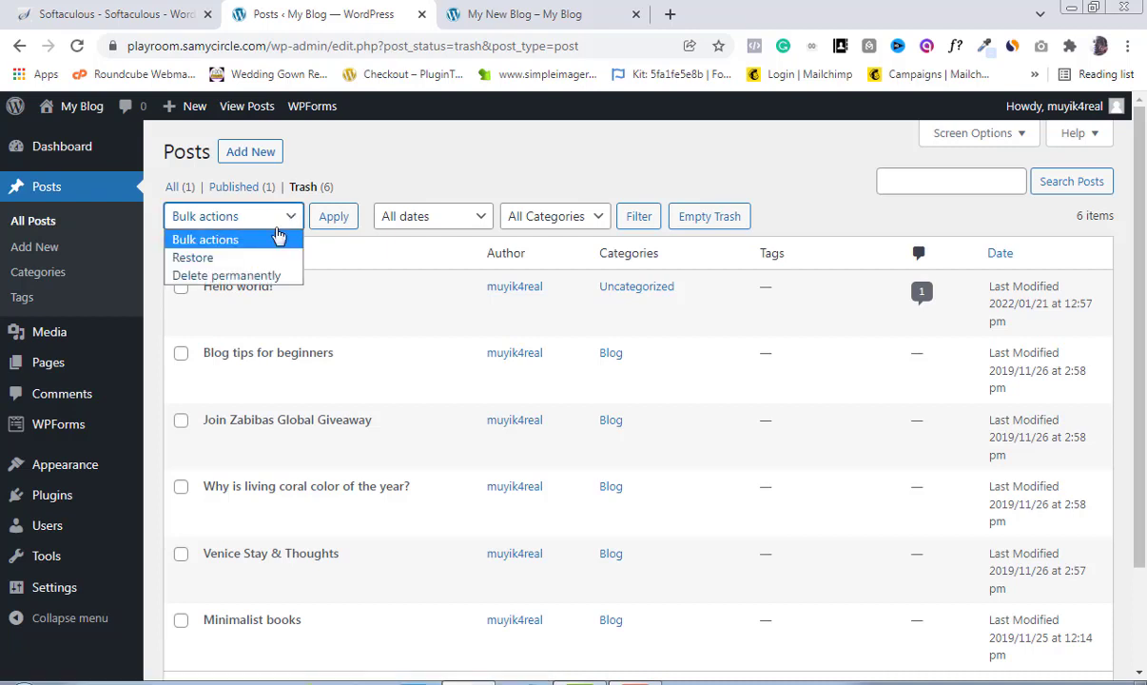
left_click(377, 173)
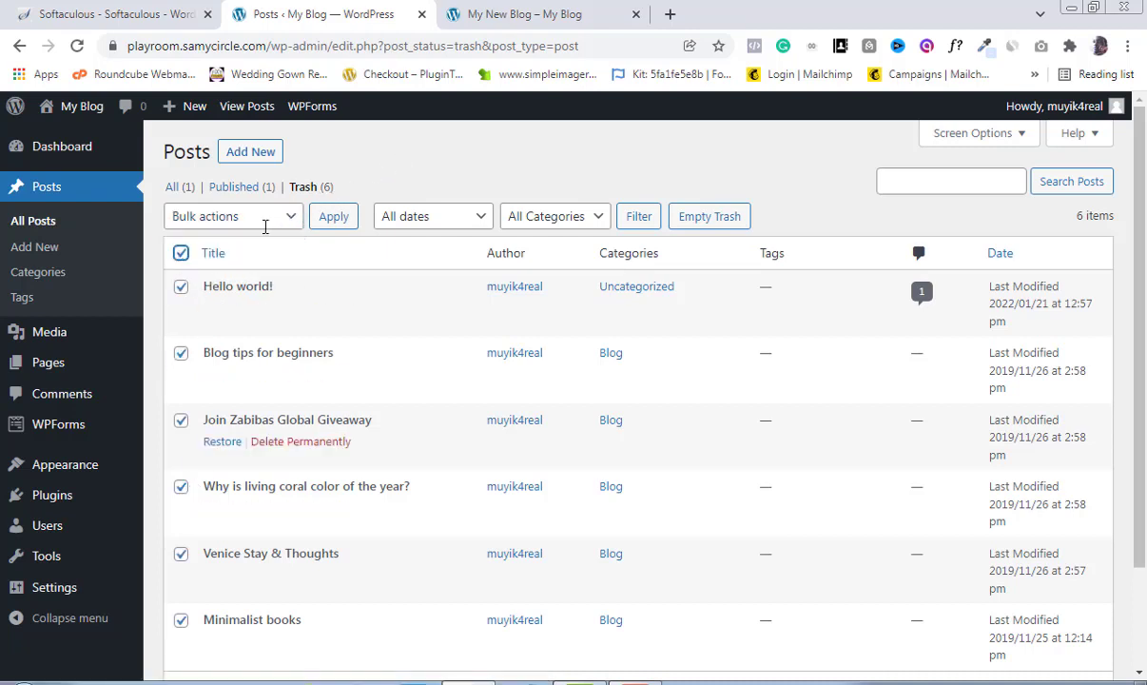
left_click(289, 220)
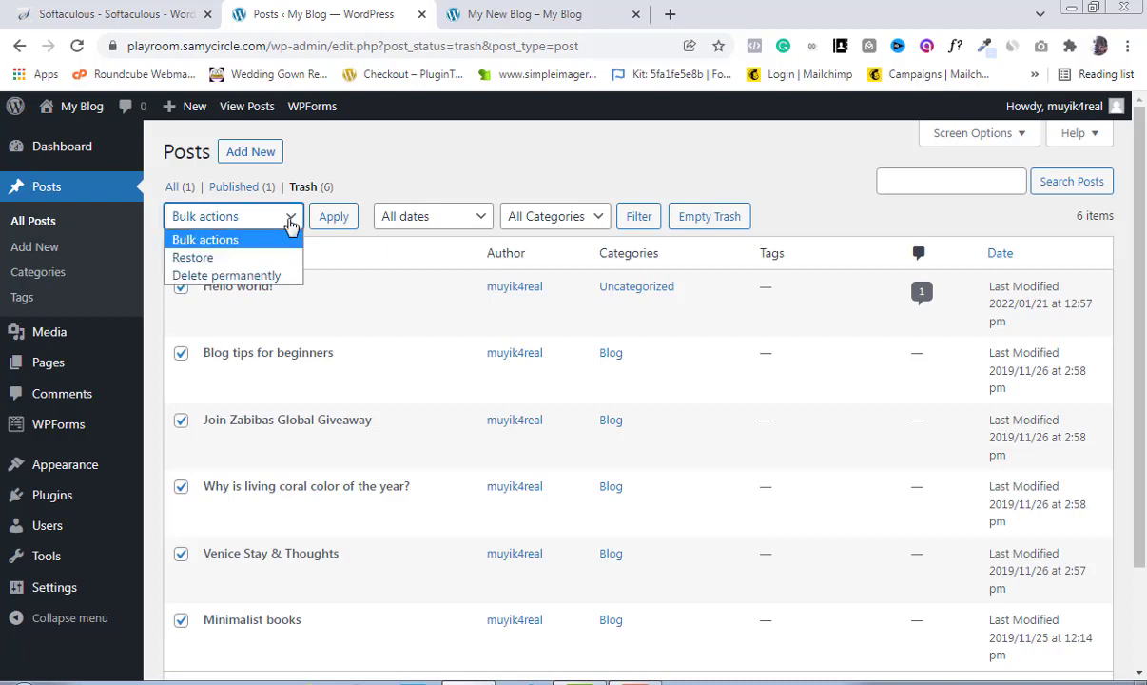
left_click(269, 275)
left_click(334, 217)
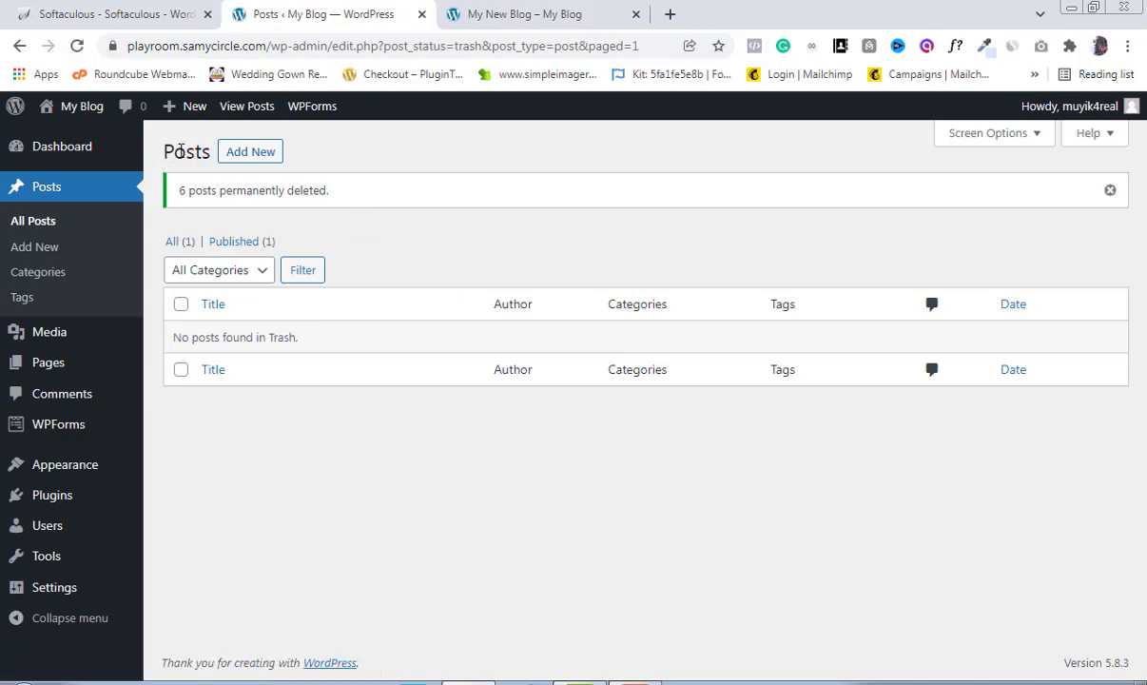
left_click(174, 242)
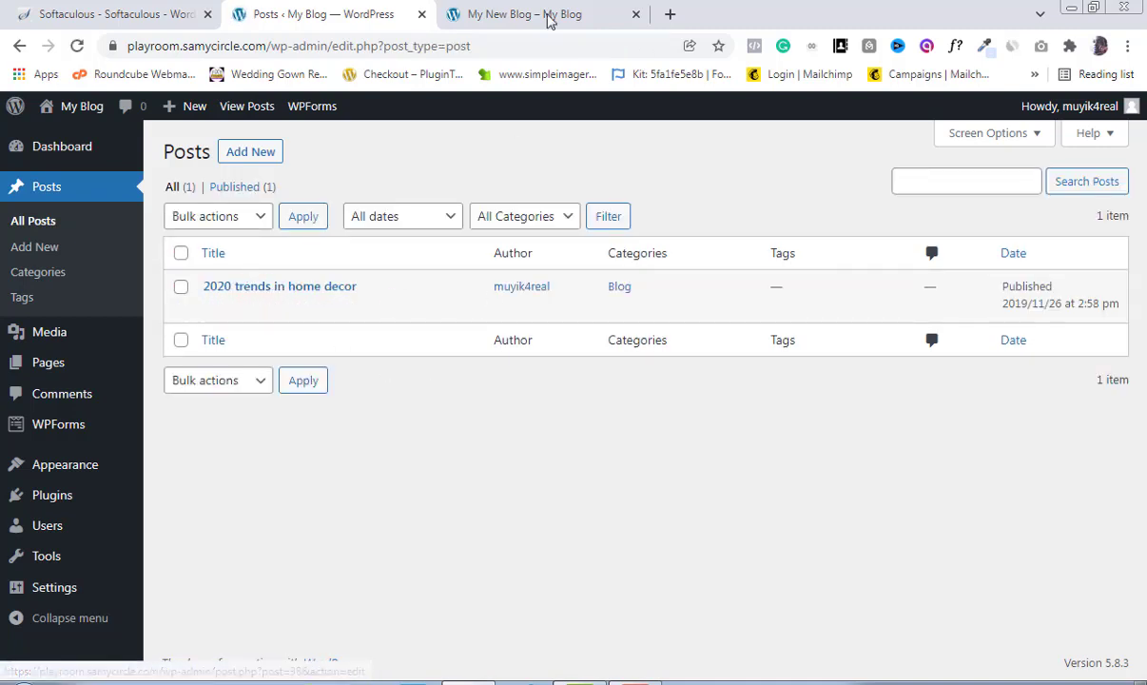
- Reload the live My New Blog page and check which posts it still displays
left_click(514, 17)
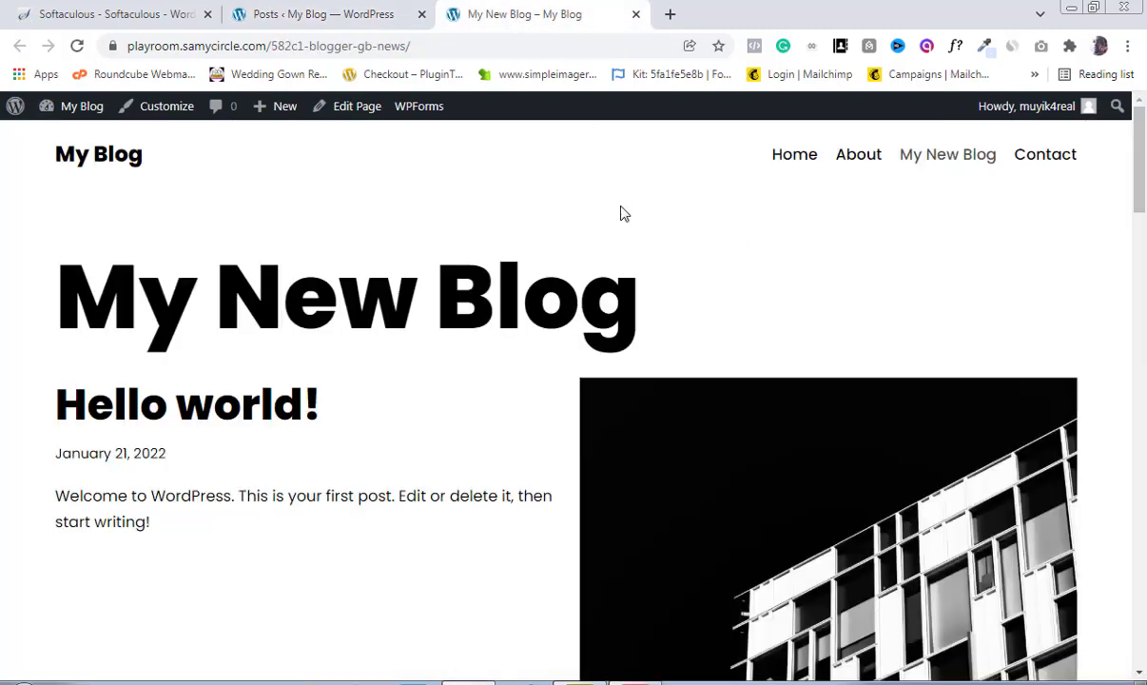
left_click(78, 48)
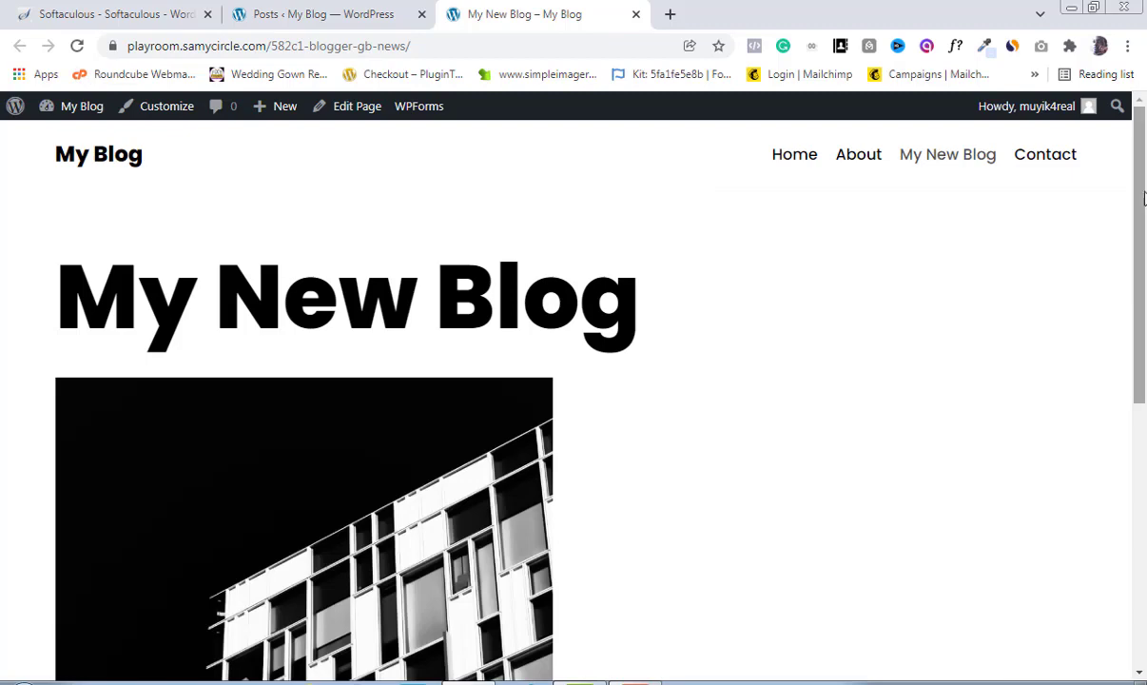
scroll(1144, 276, "down", 1)
left_click_drag(1144, 276, 1145, 166)
mouse_move(1144, 169)
left_mouse_down()
mouse_move(1144, 314)
mouse_move(1143, 171)
left_mouse_up()
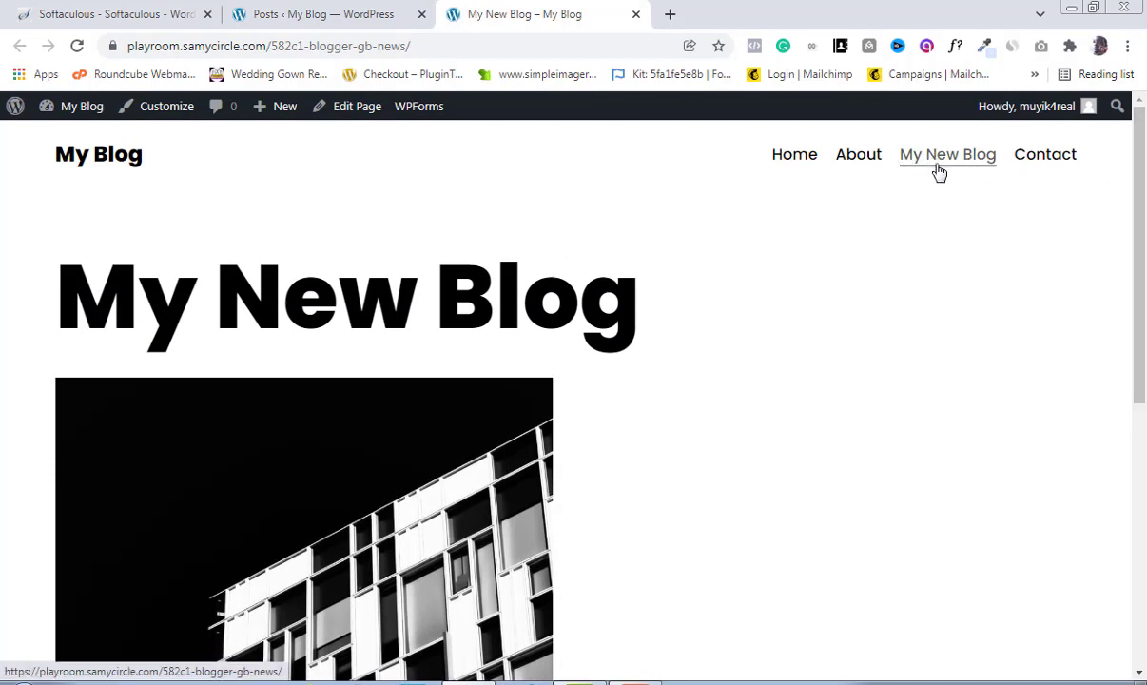
left_click_drag(1143, 225, 1127, 192)
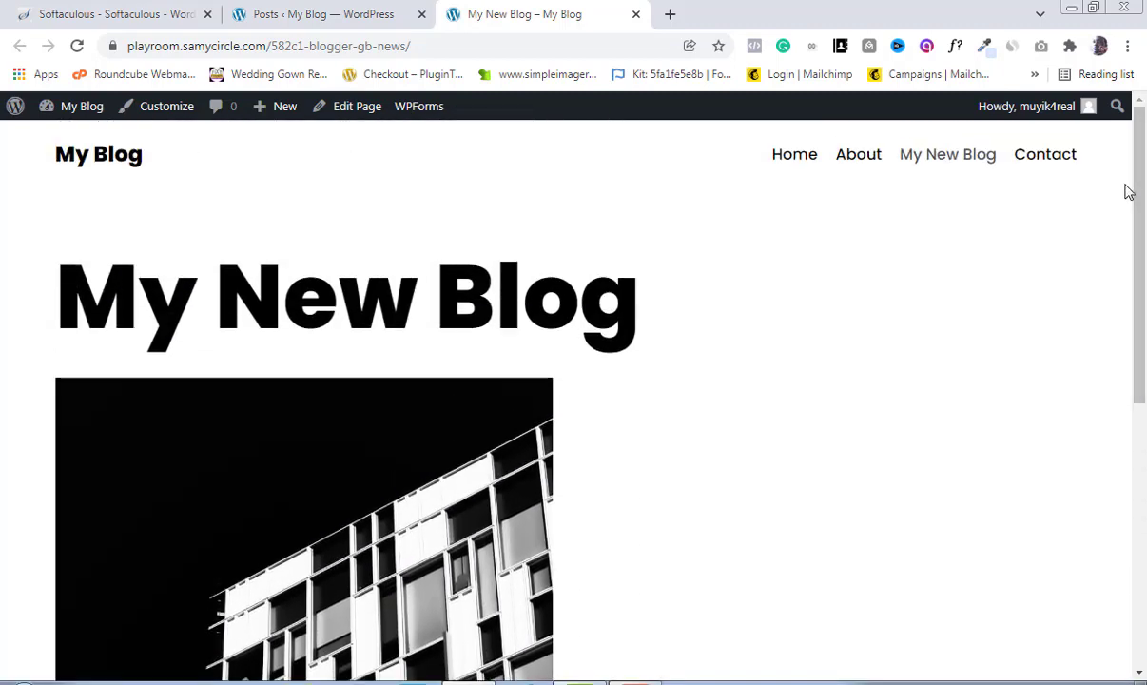
- Return to the posts list and open the "2020 trends in home decor" post for editing
left_click(297, 19)
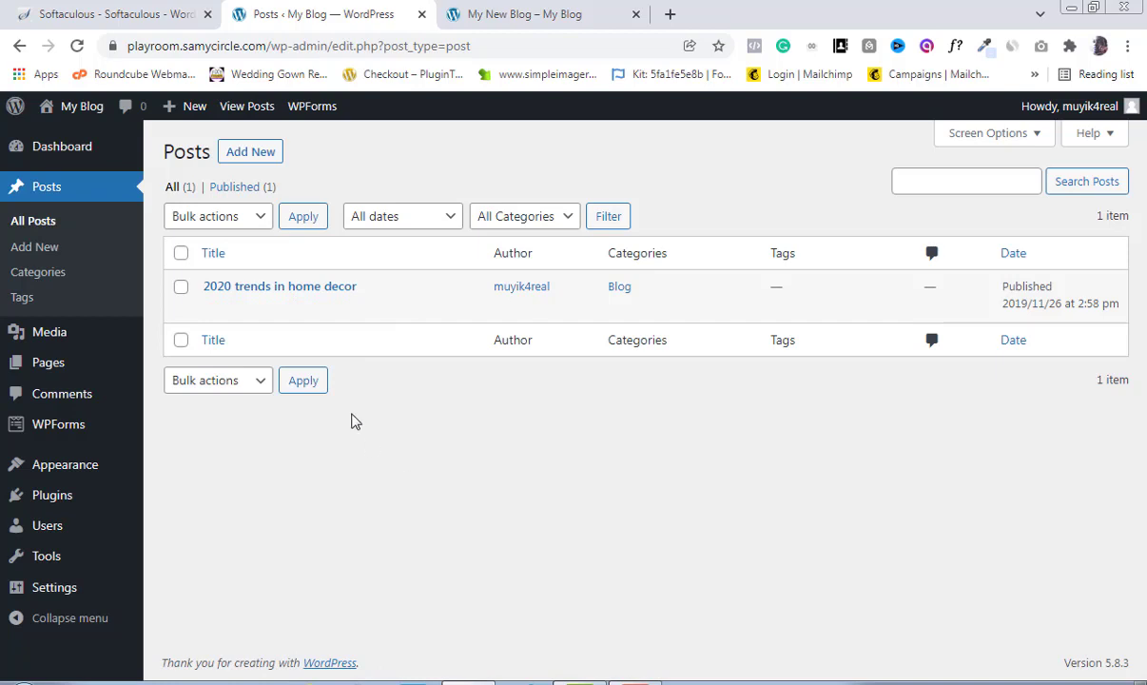
mouse_move(74, 164)
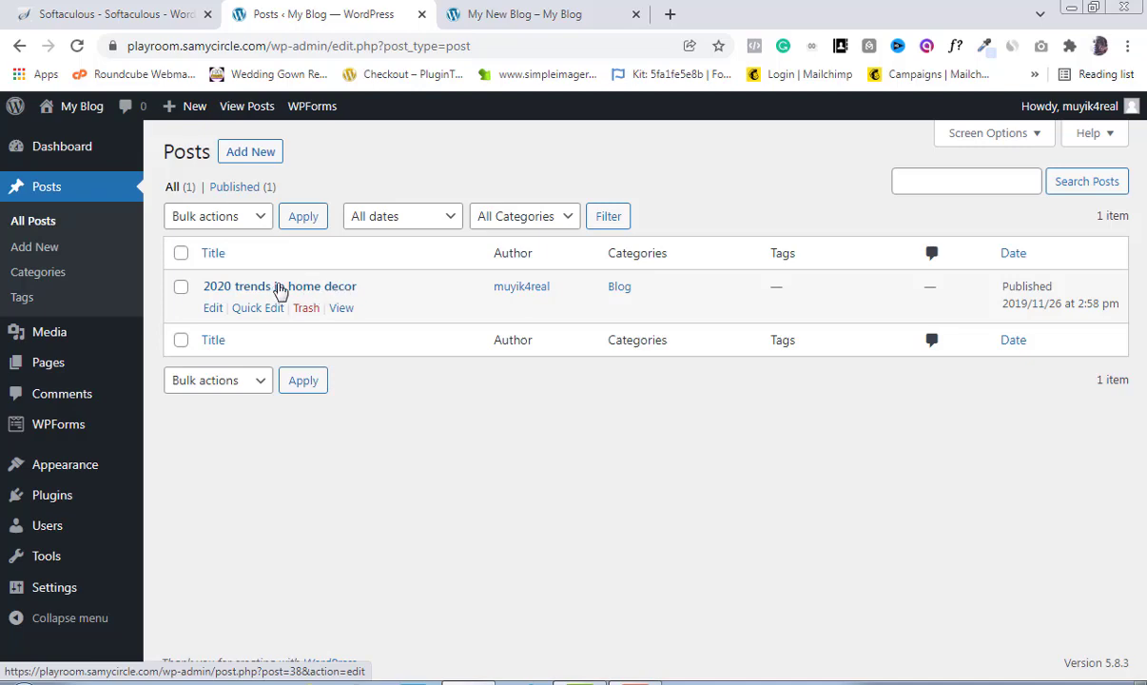
left_click(213, 310)
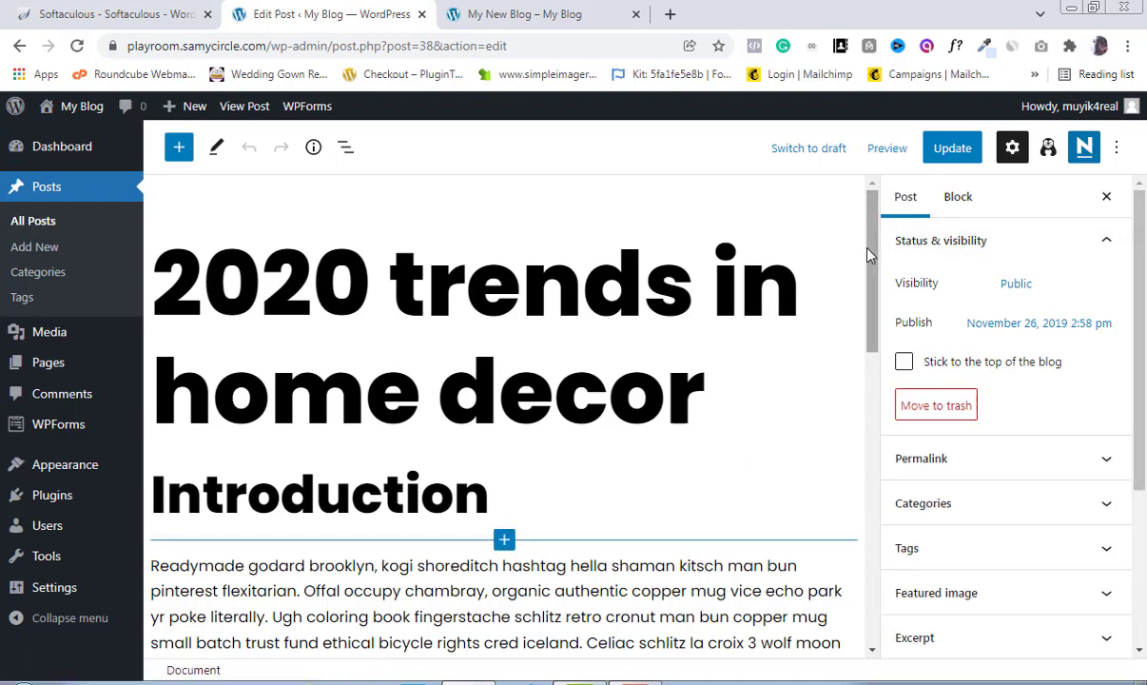
left_click_drag(870, 276, 873, 237)
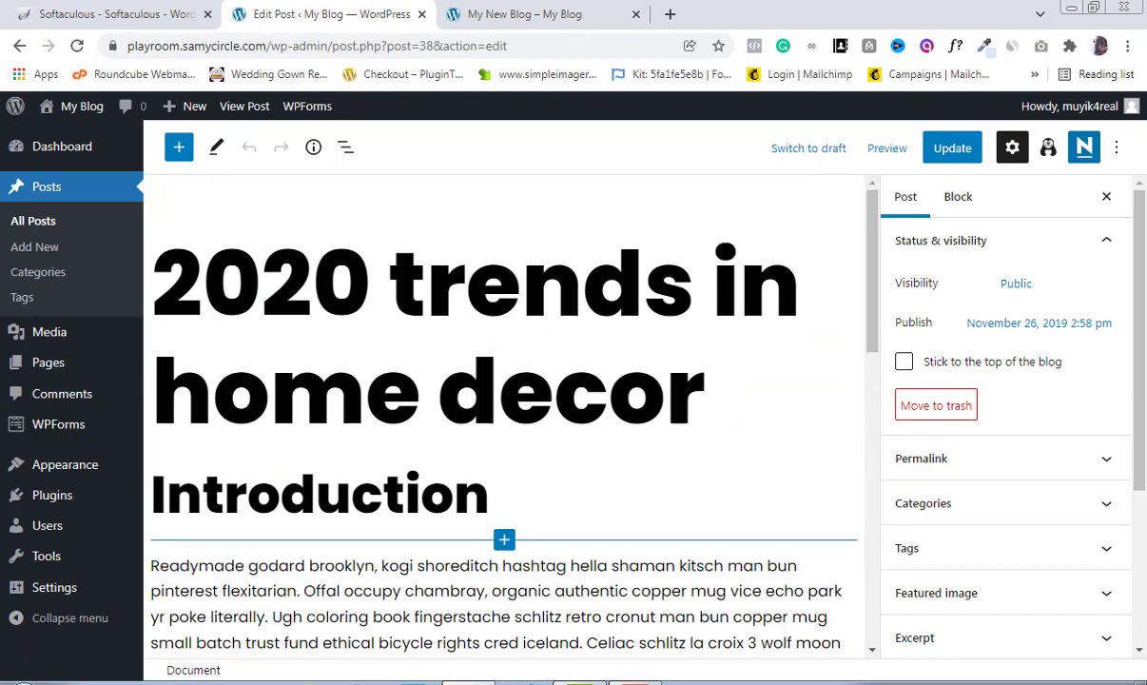
- Replace the whole post title with "How To Design A Website"
left_click(287, 366, "shift")
left_click(610, 399)
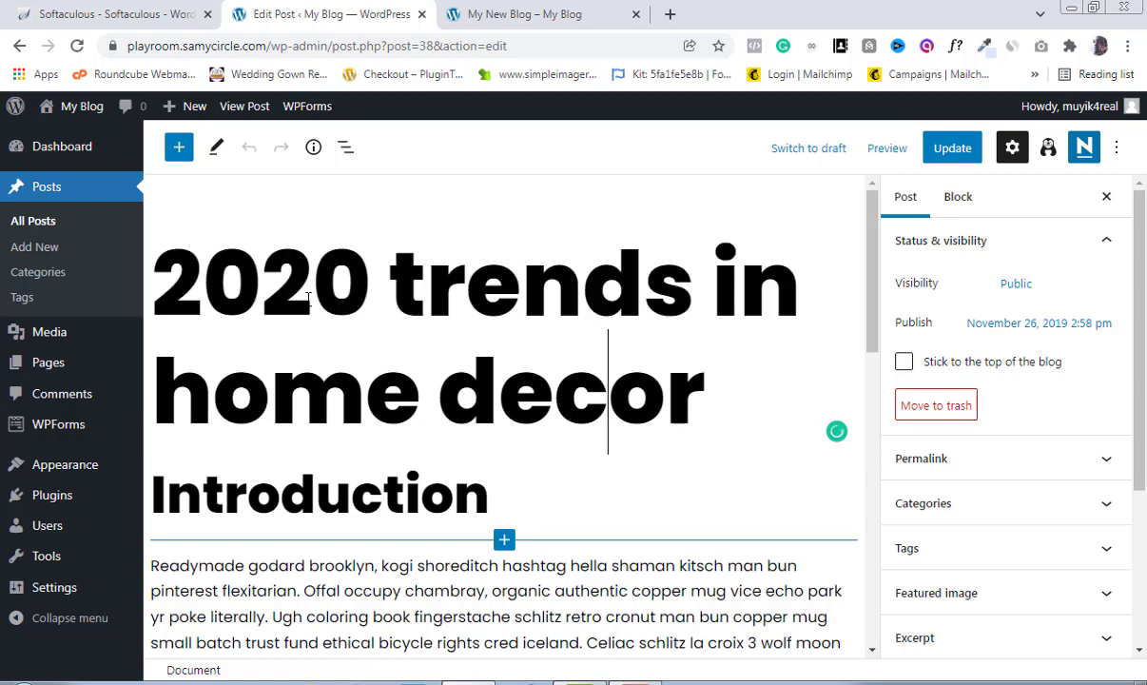
double_click(225, 304)
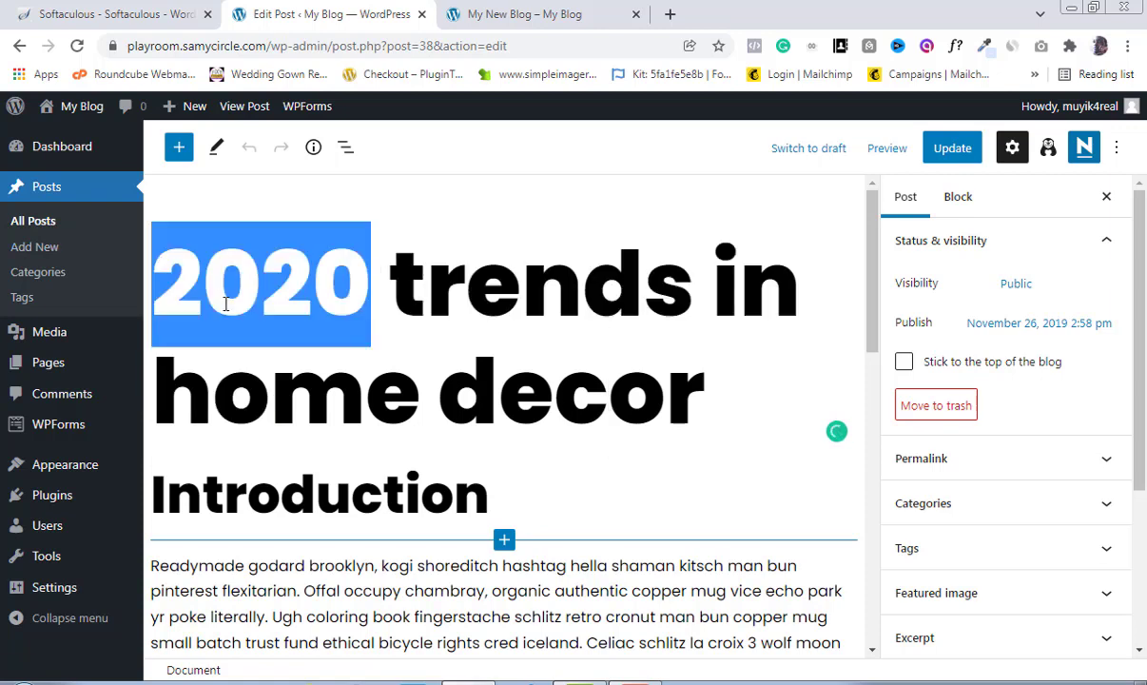
left_click_drag(333, 362, 560, 386)
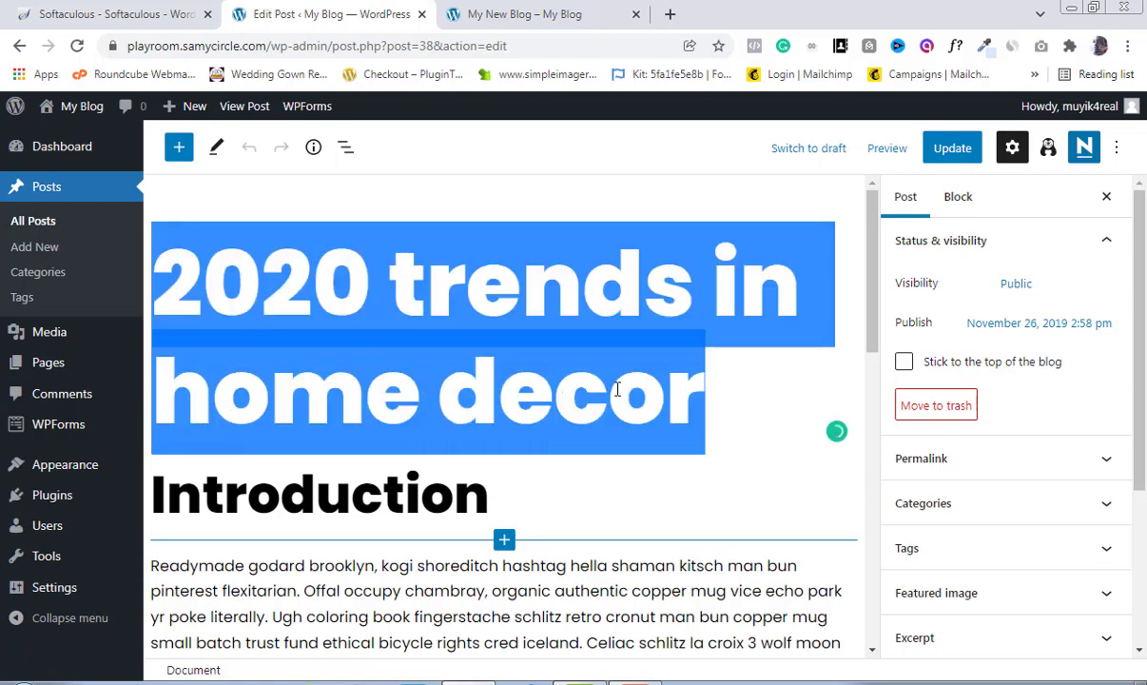
type("H")
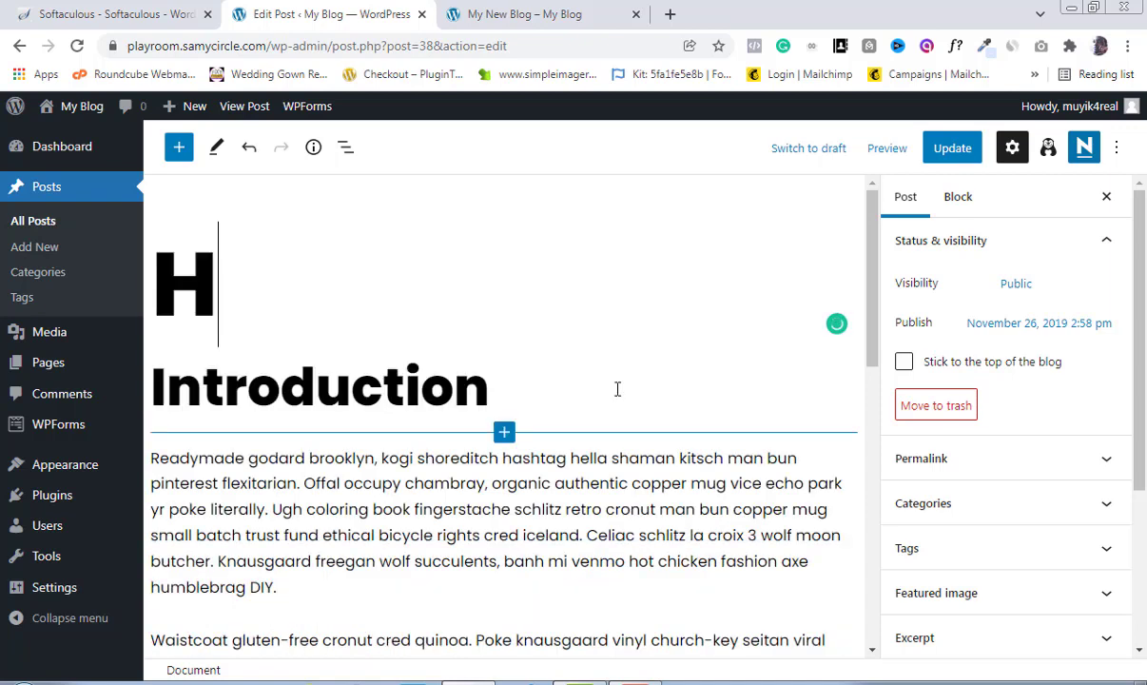
type("ow T")
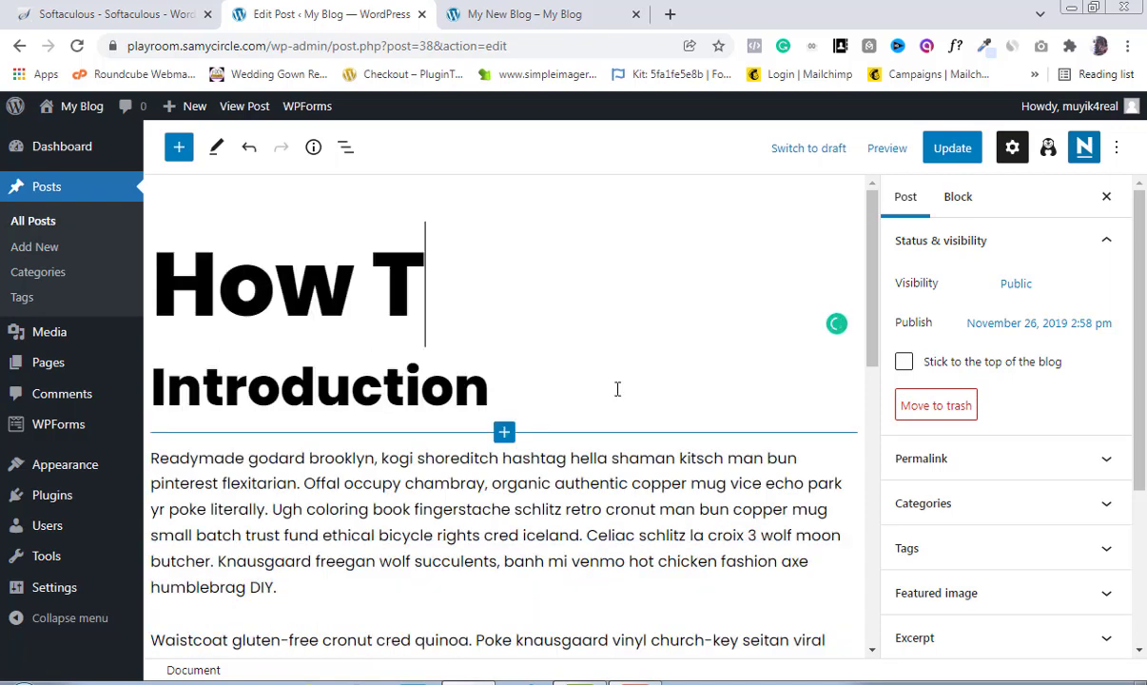
type("o Desi")
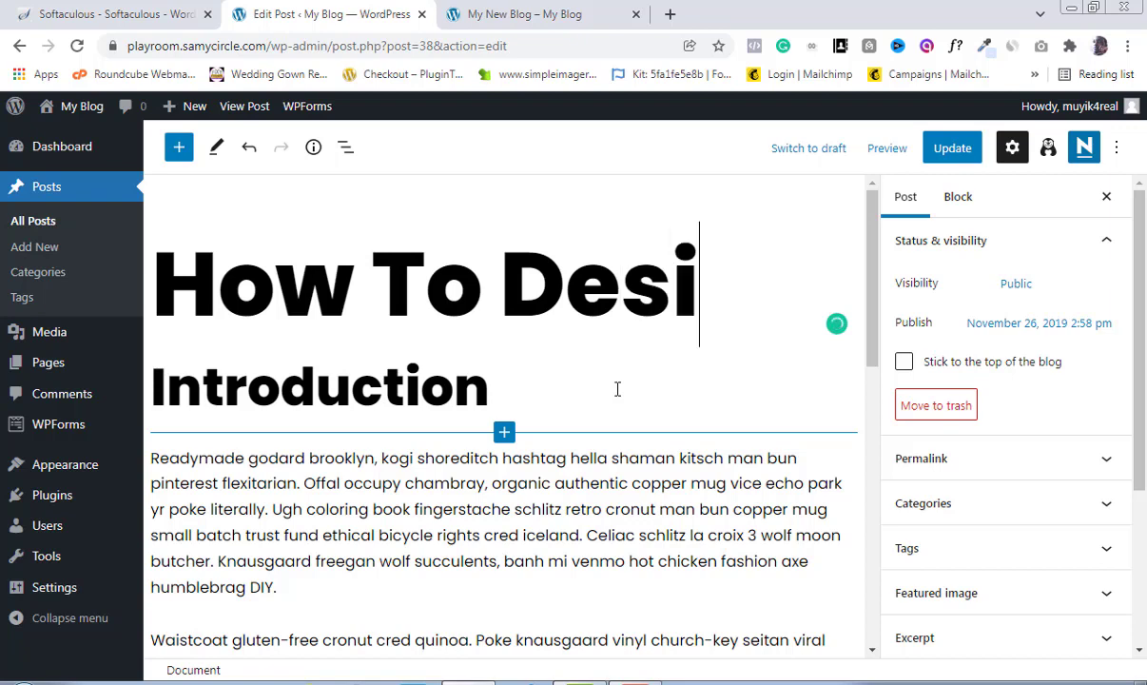
type("gn A ")
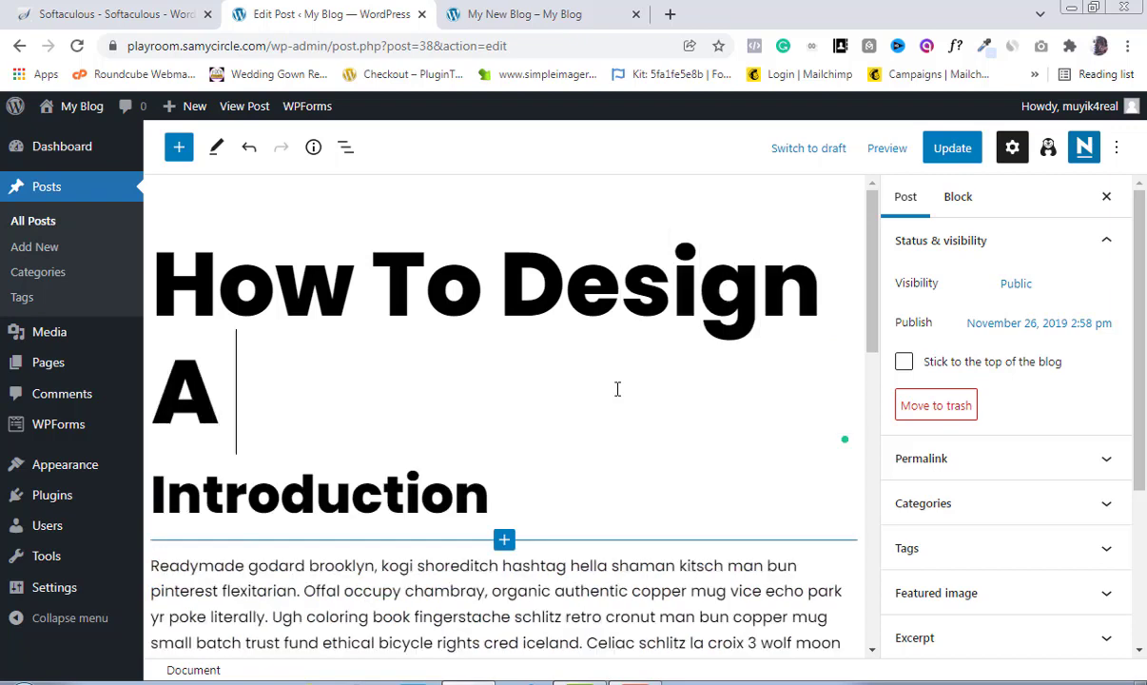
type("Website")
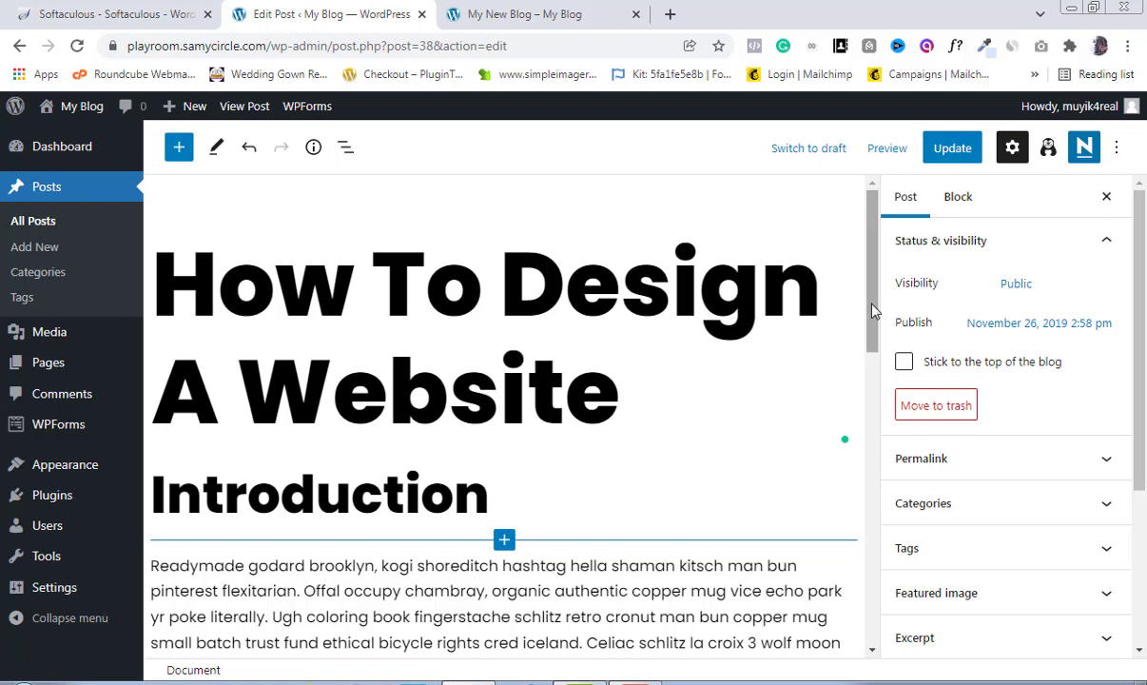
- Search Google for "lorem ipsum" in a new browser tab and open the Lipsum generator site
scroll(873, 310, "down", 2)
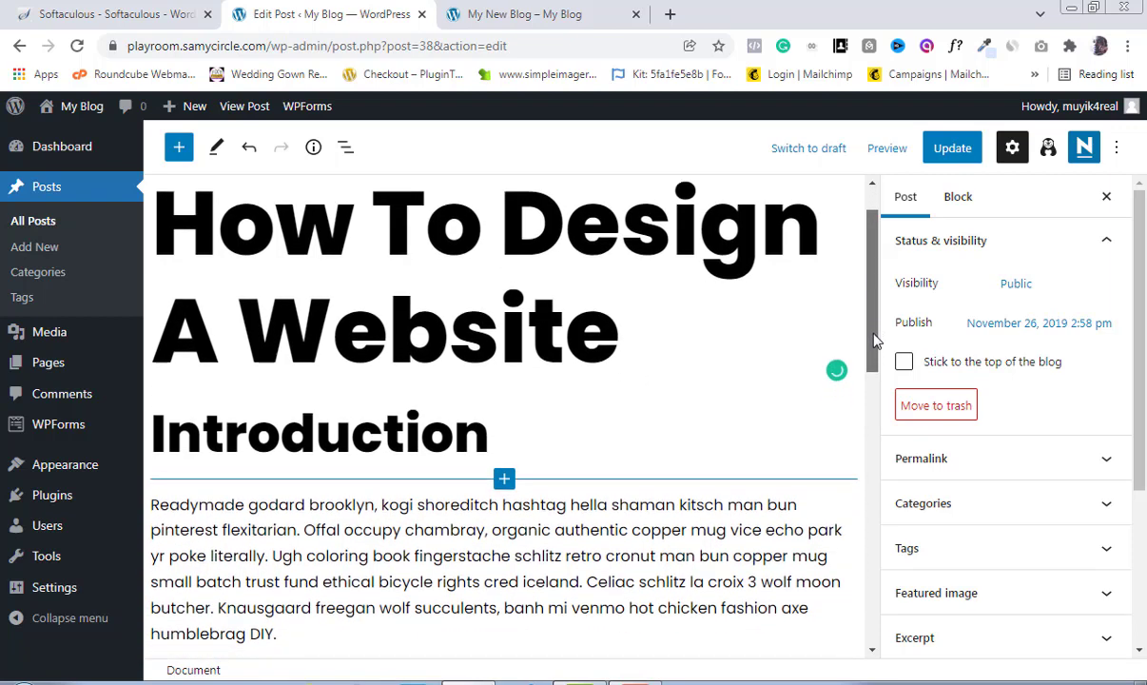
scroll(873, 339, "down", 1)
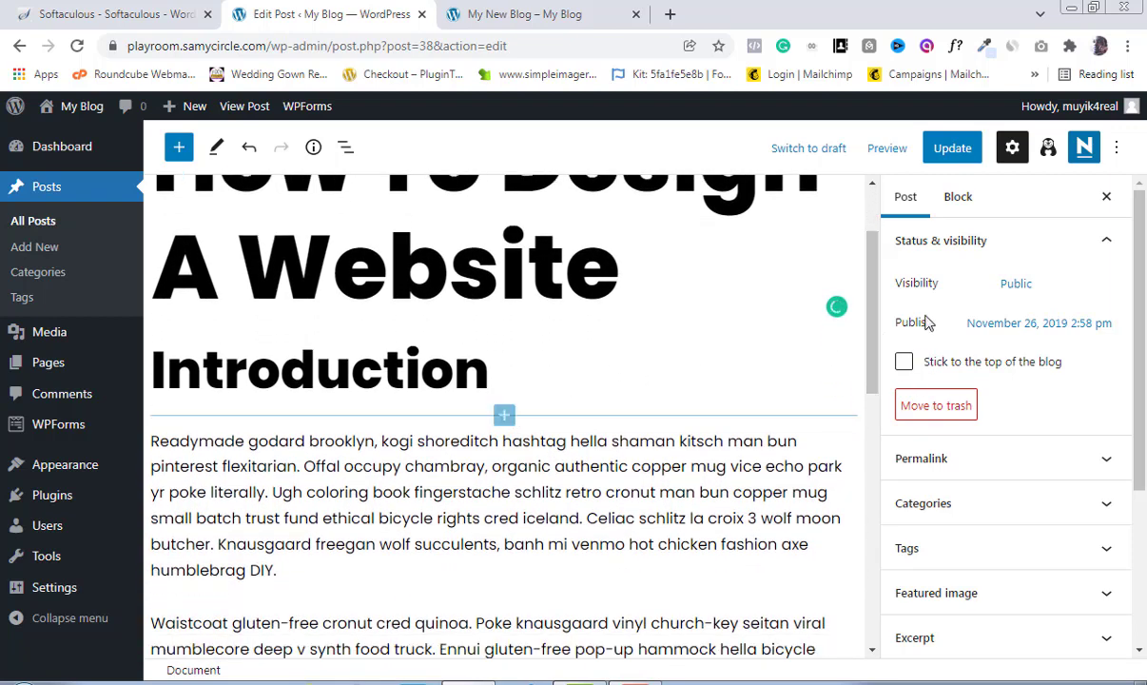
left_click(671, 15)
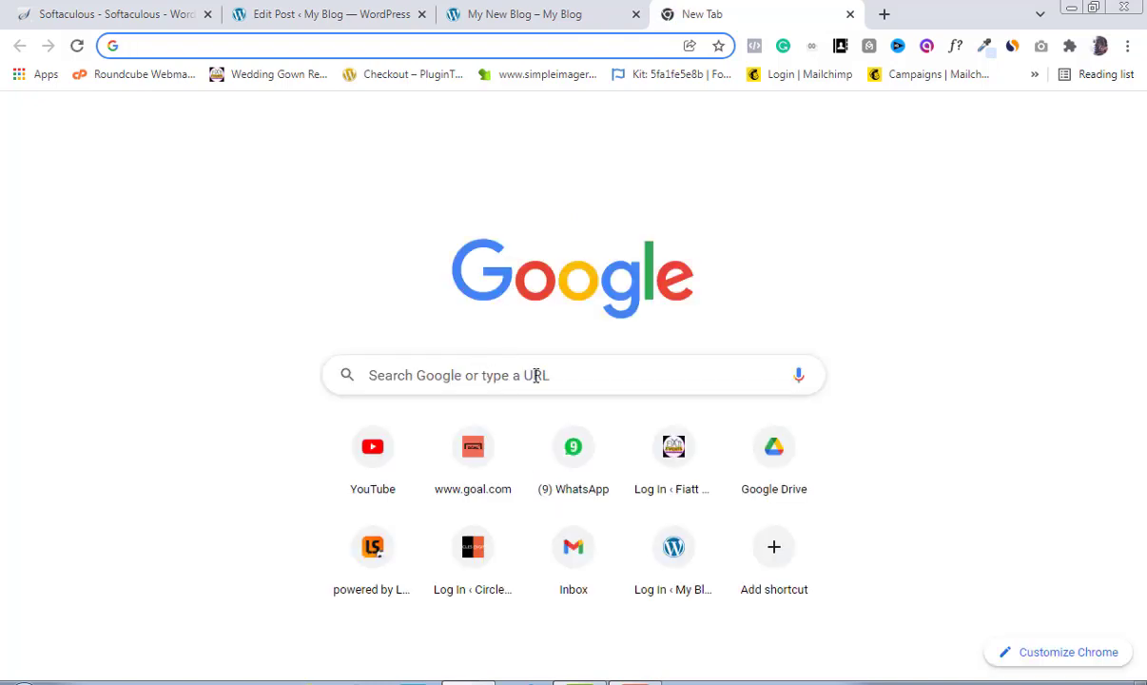
left_click(536, 374)
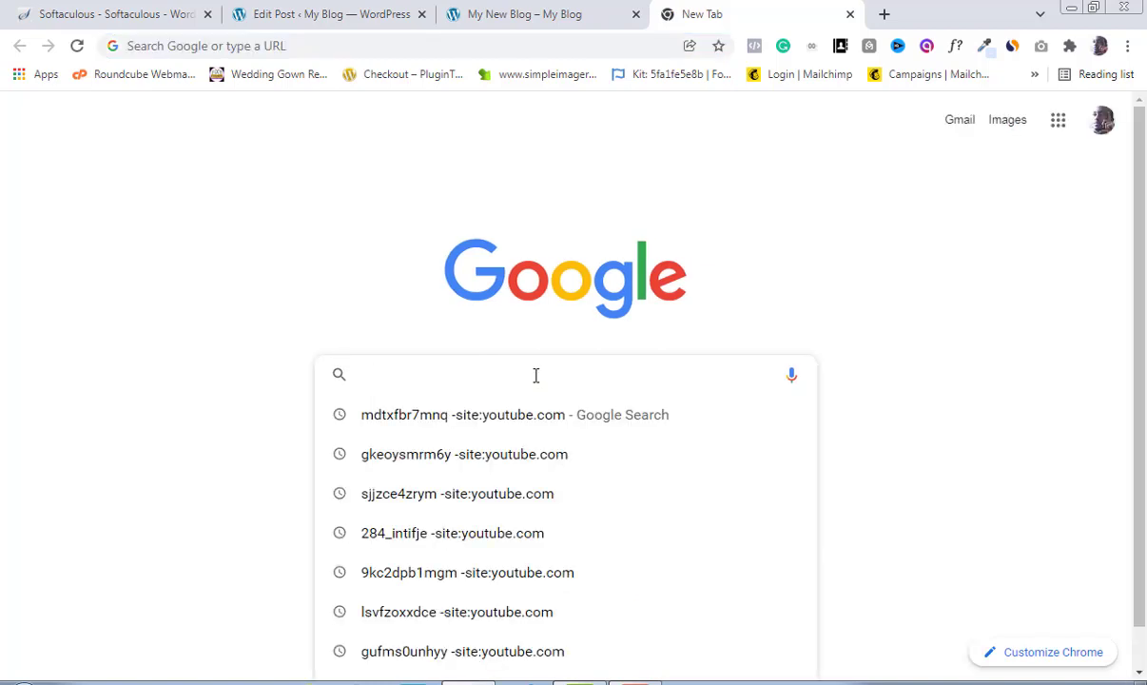
type("lo")
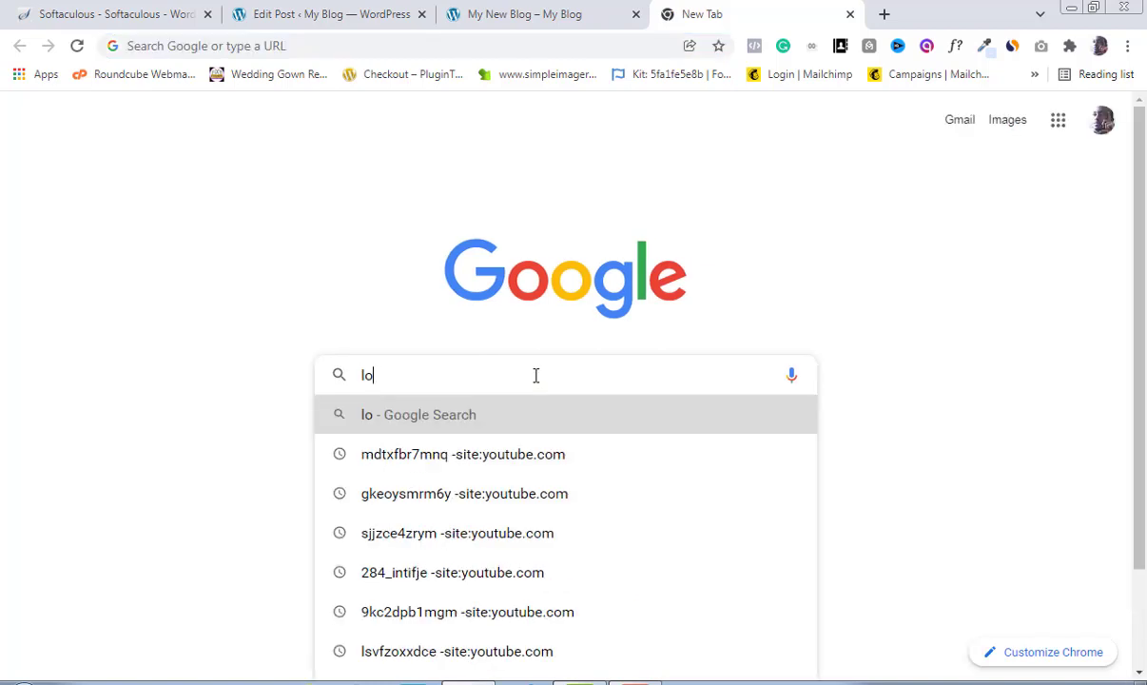
type("rum ip")
left_click(428, 464)
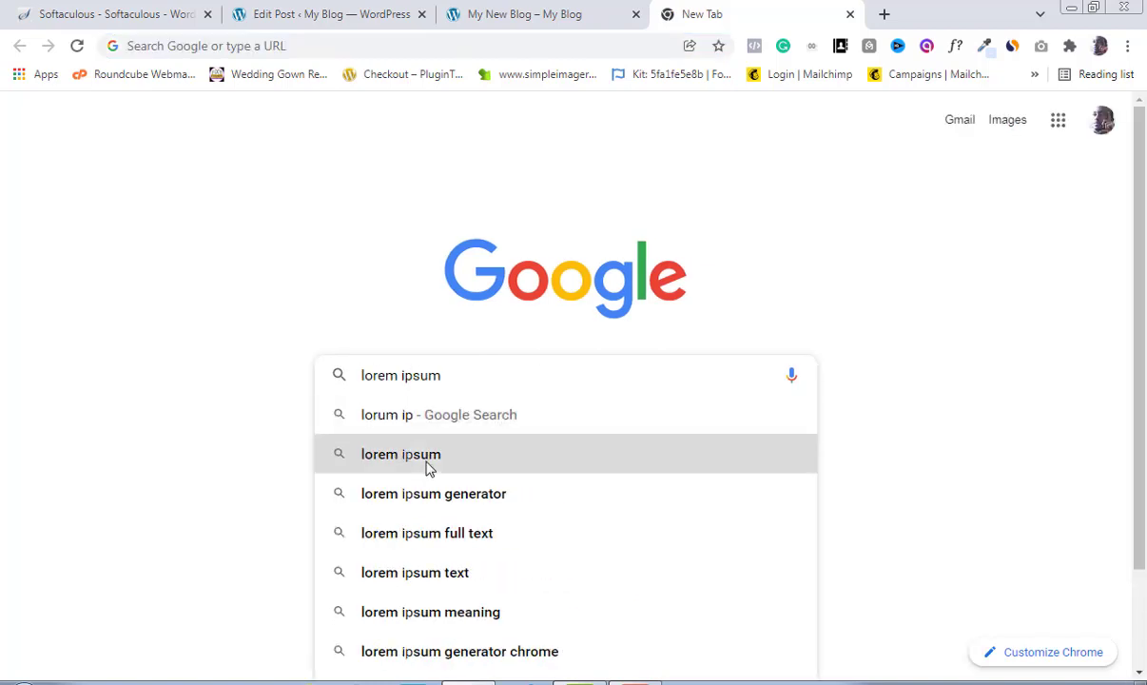
left_click(320, 295)
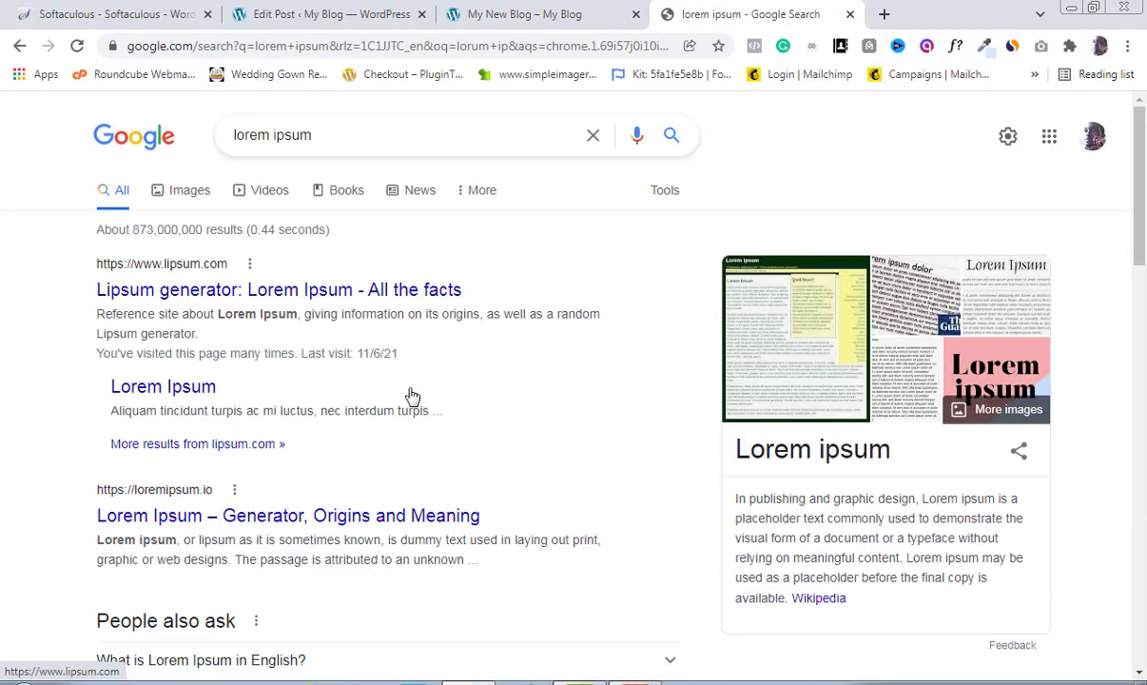
- Copy the sample text from the "The standard Lorem Ipsum passage" heading through the end of the 1914 translation paragraph
scroll(1046, 314, "down", 7)
scroll(246, 269, "down", 7)
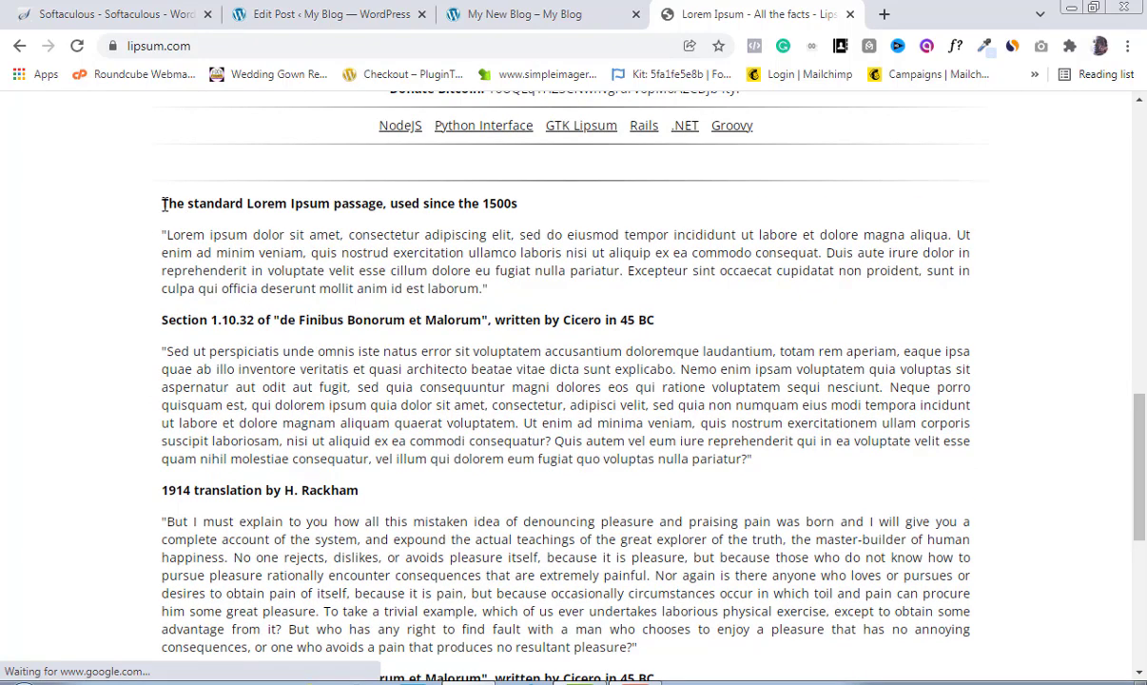
left_click_drag(162, 203, 662, 528)
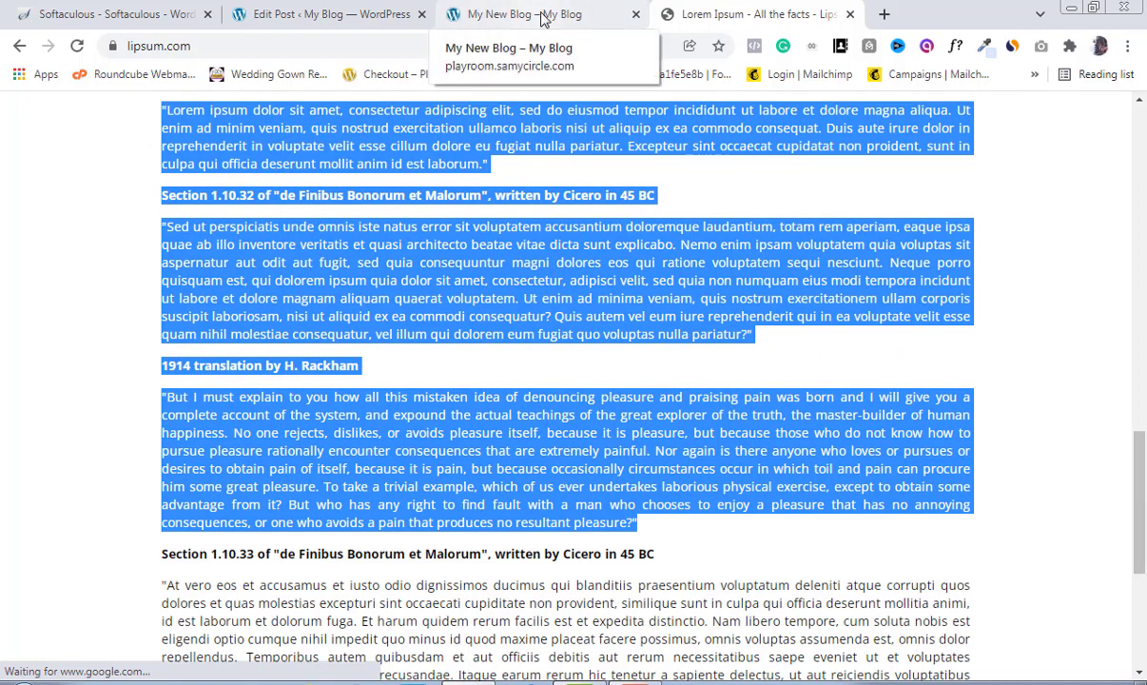
- Replace all post content below the Introduction heading, including the Conclusion section, with the copied Lorem Ipsum text
left_click(514, 16)
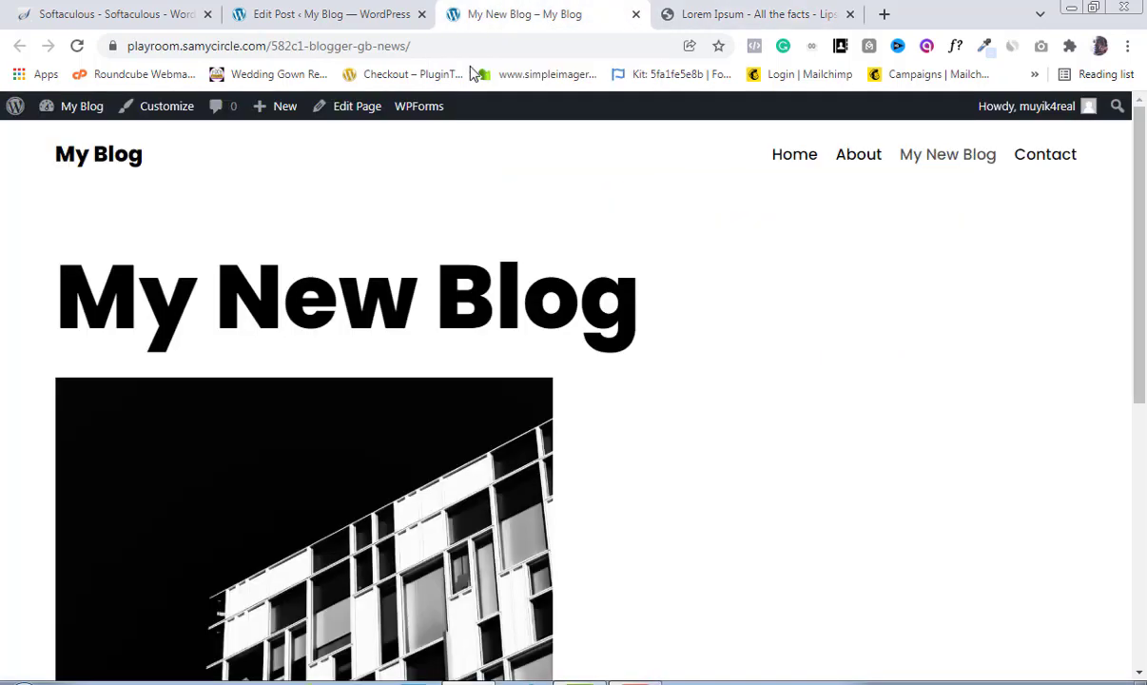
left_click(337, 14)
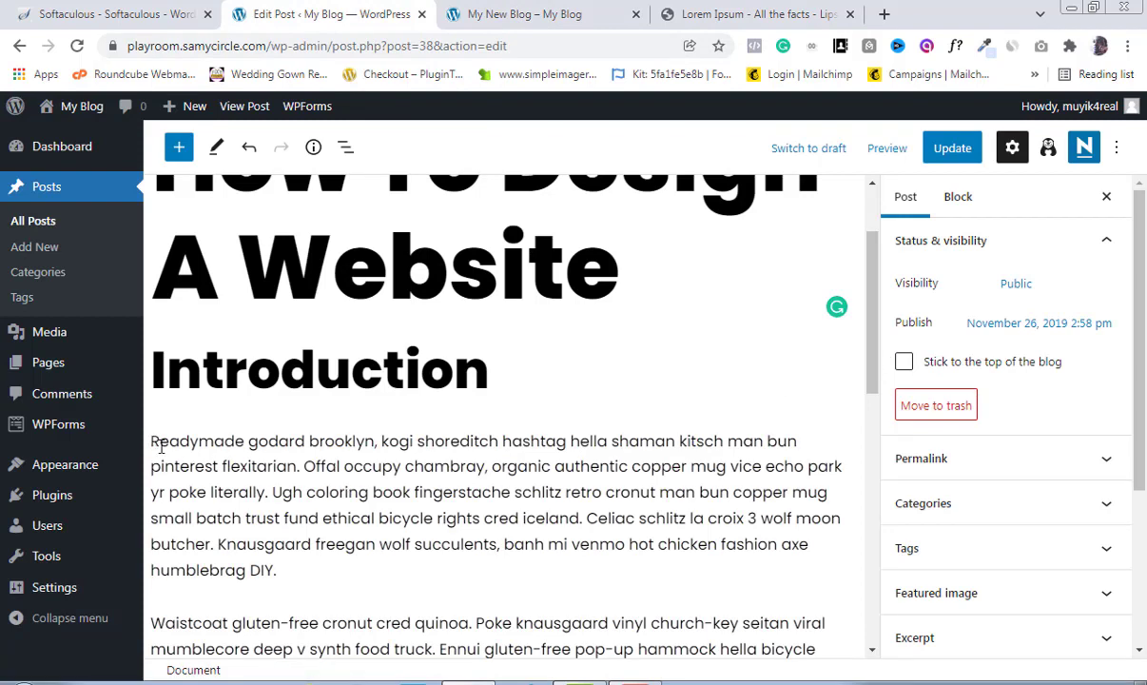
left_click_drag(162, 444, 190, 466)
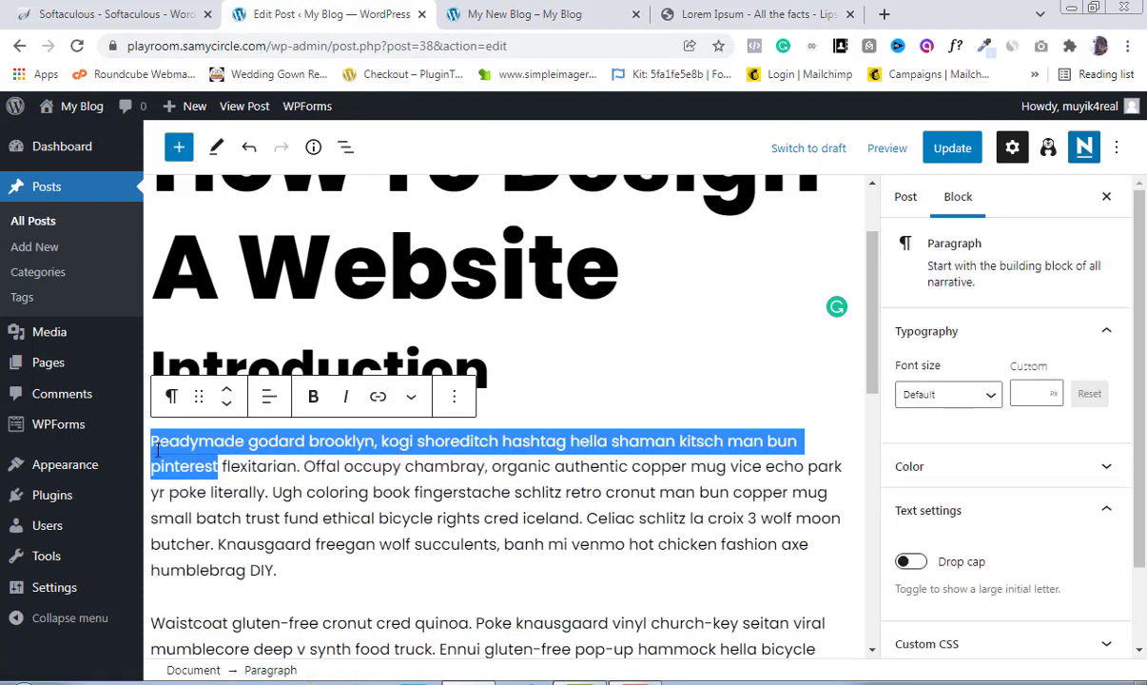
left_click(154, 444)
left_click_drag(203, 511, 904, 623)
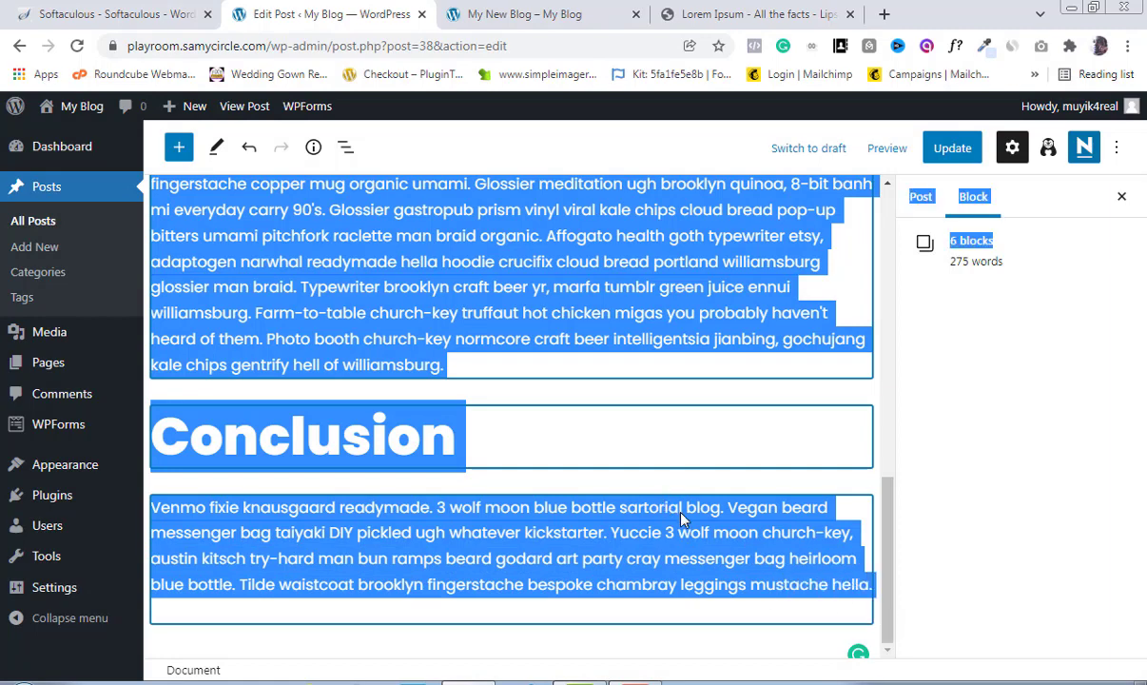
key("ctrl+v")
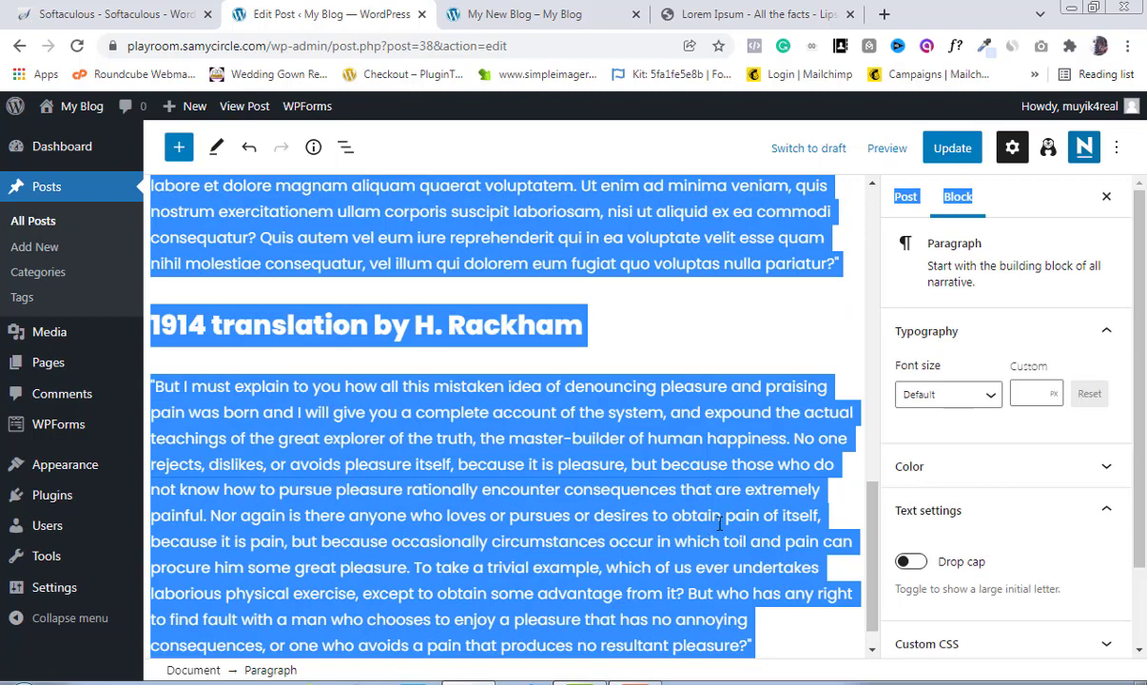
- Review the pasted content, update the post, and return to the live My New Blog page
left_click(654, 333)
left_click_drag(888, 570, 891, 516)
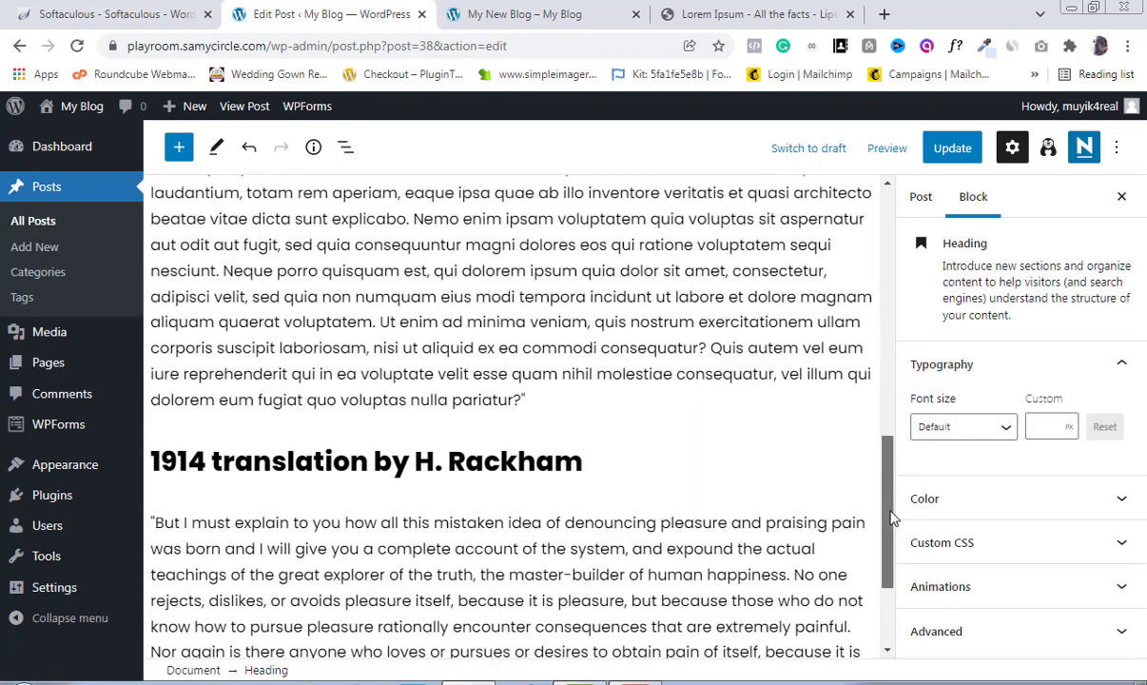
scroll(892, 516, "up", 1)
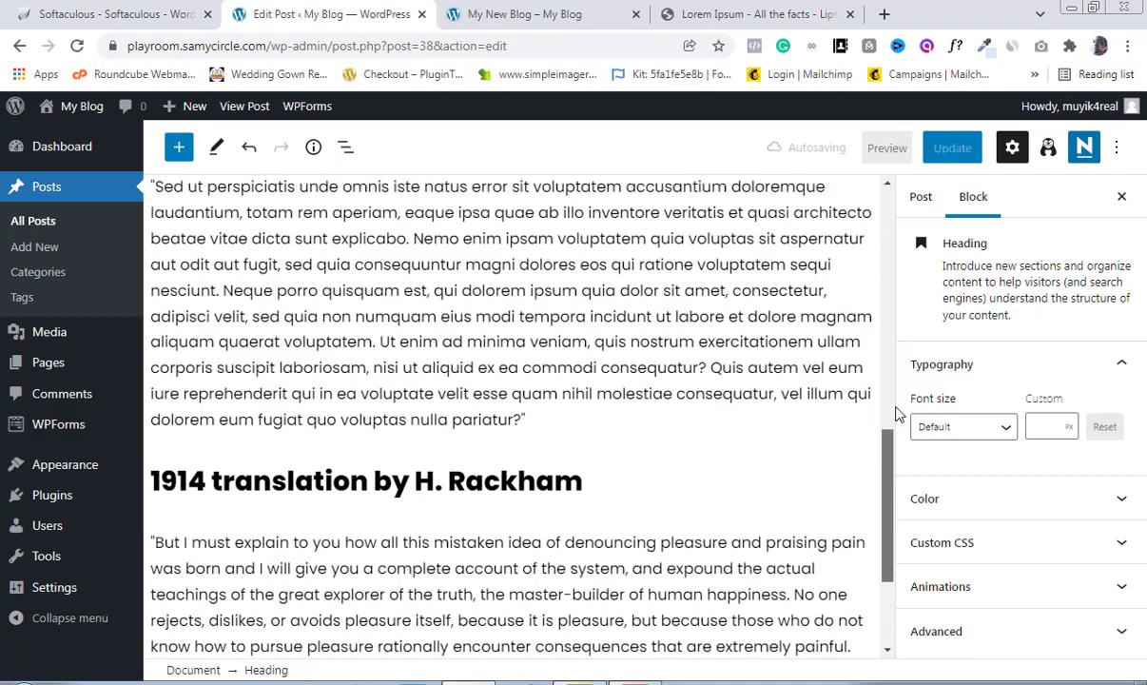
scroll(897, 414, "up", 15)
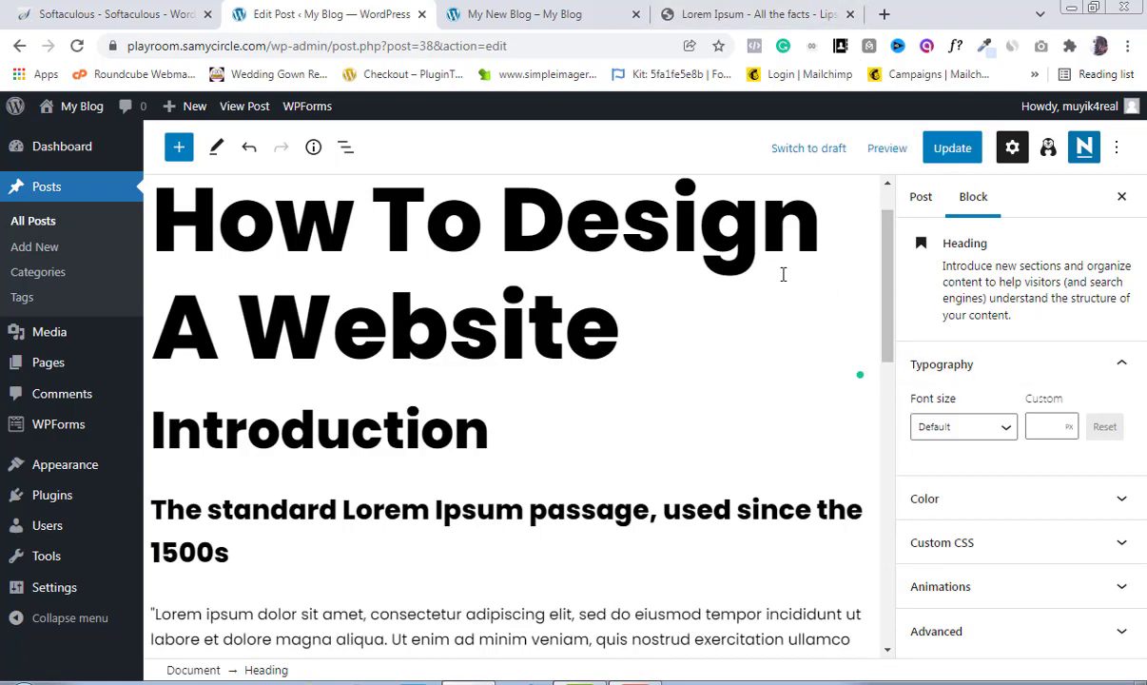
left_click(952, 149)
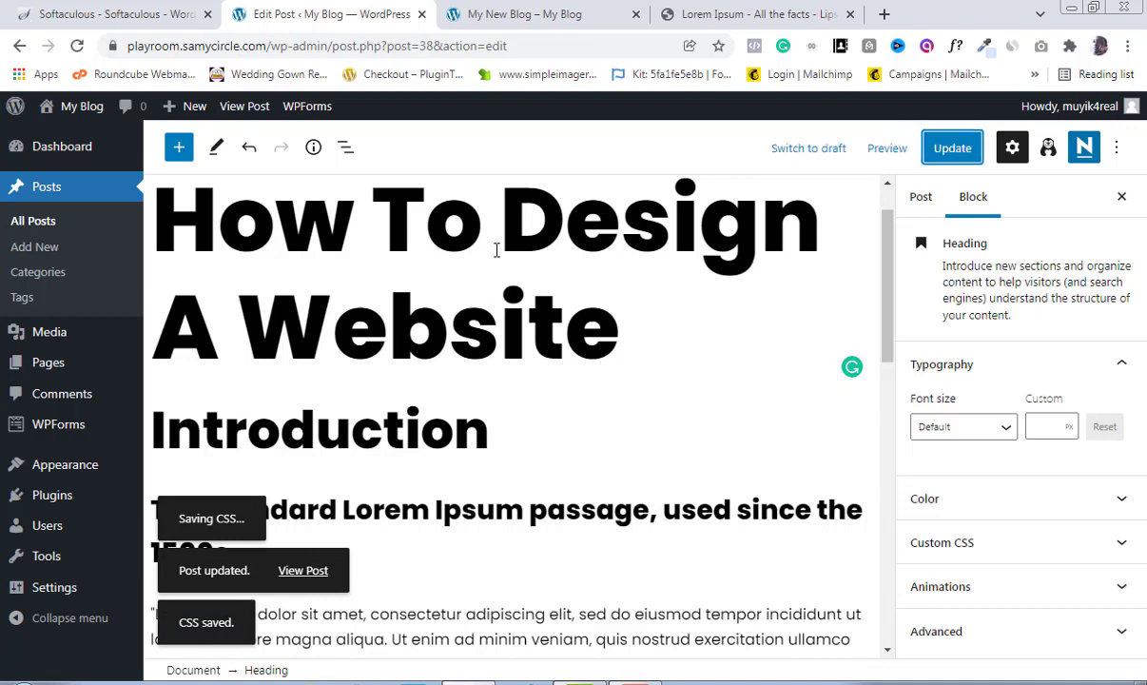
left_click(504, 16)
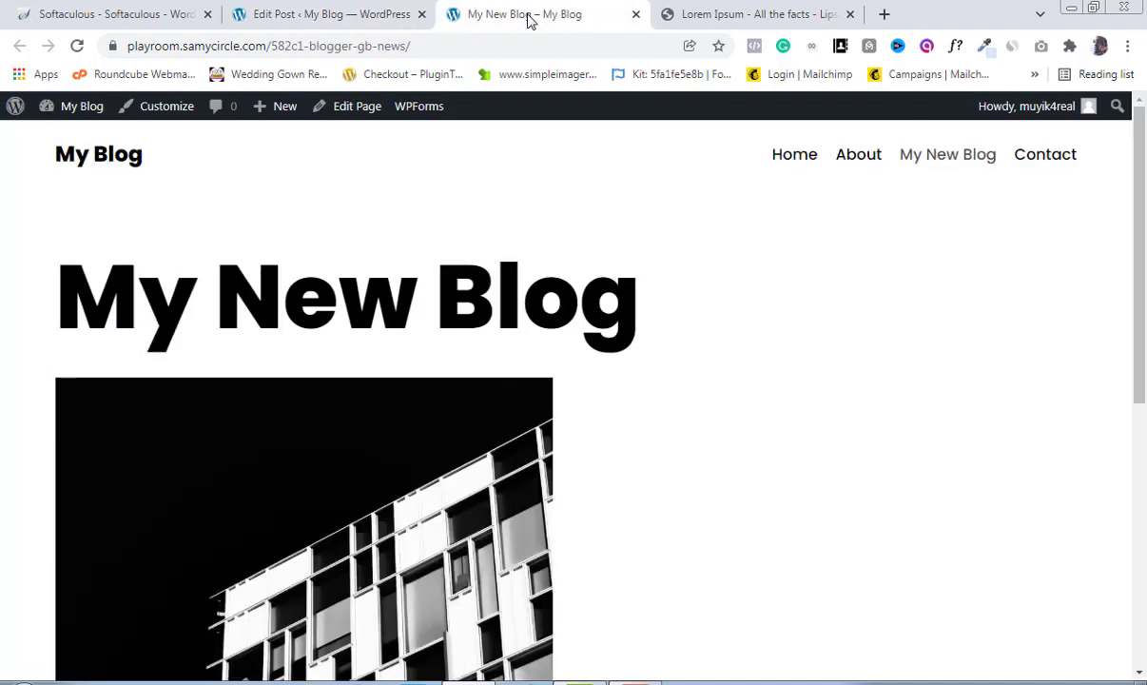
- Reload the live My New Blog page and review the How To Design A Website post preview
left_click(78, 47)
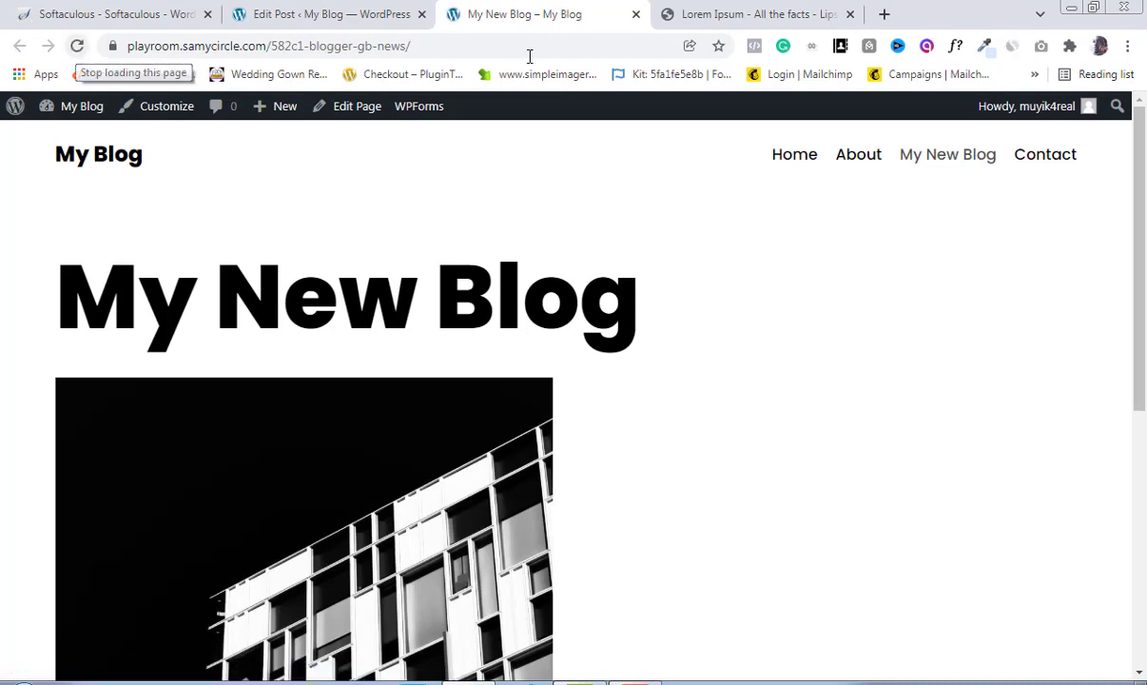
left_click_drag(1144, 211, 1145, 382)
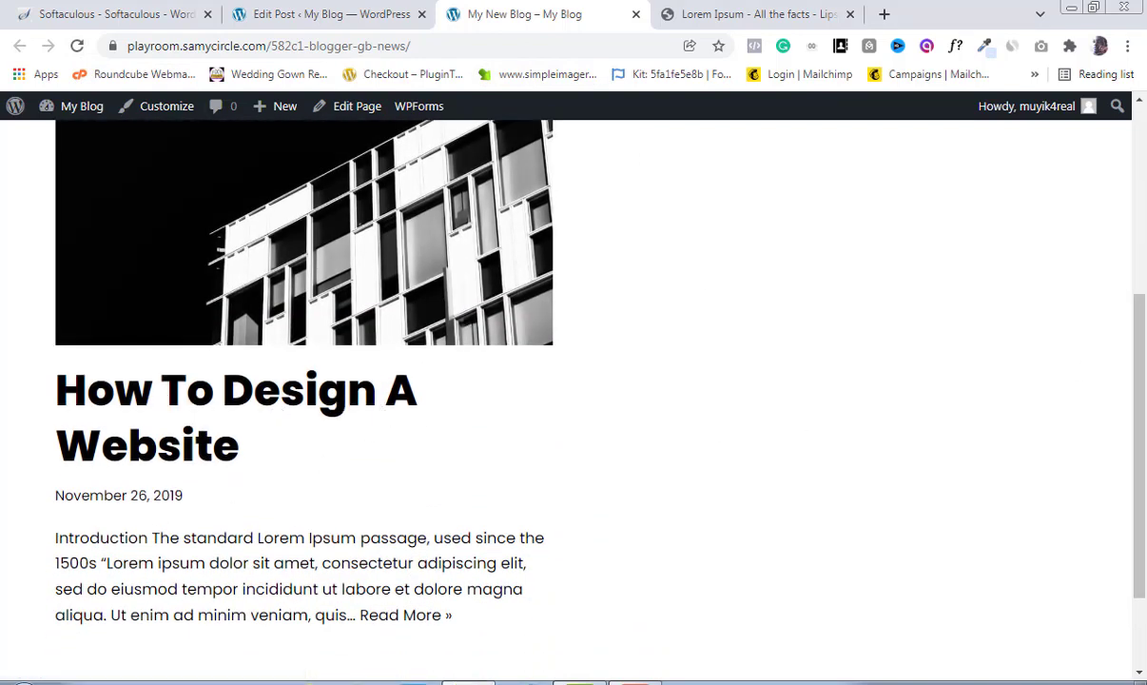
left_click_drag(1138, 431, 1132, 353)
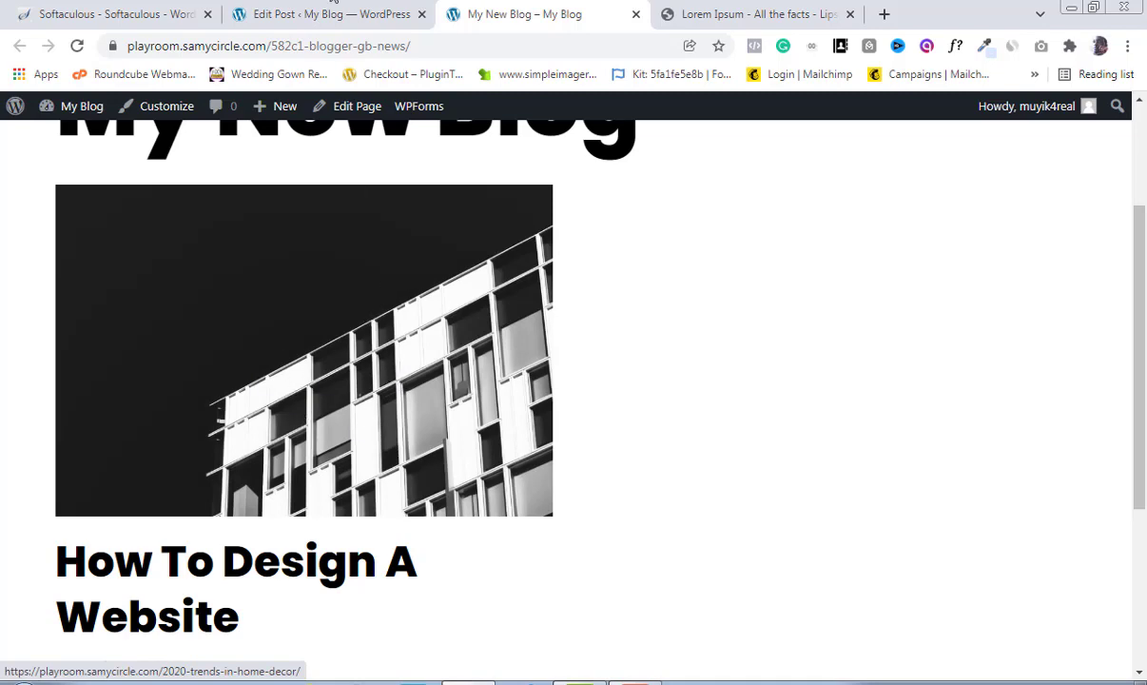
- Return to the post editor and expand the Featured image section in the post's settings
left_click(307, 17)
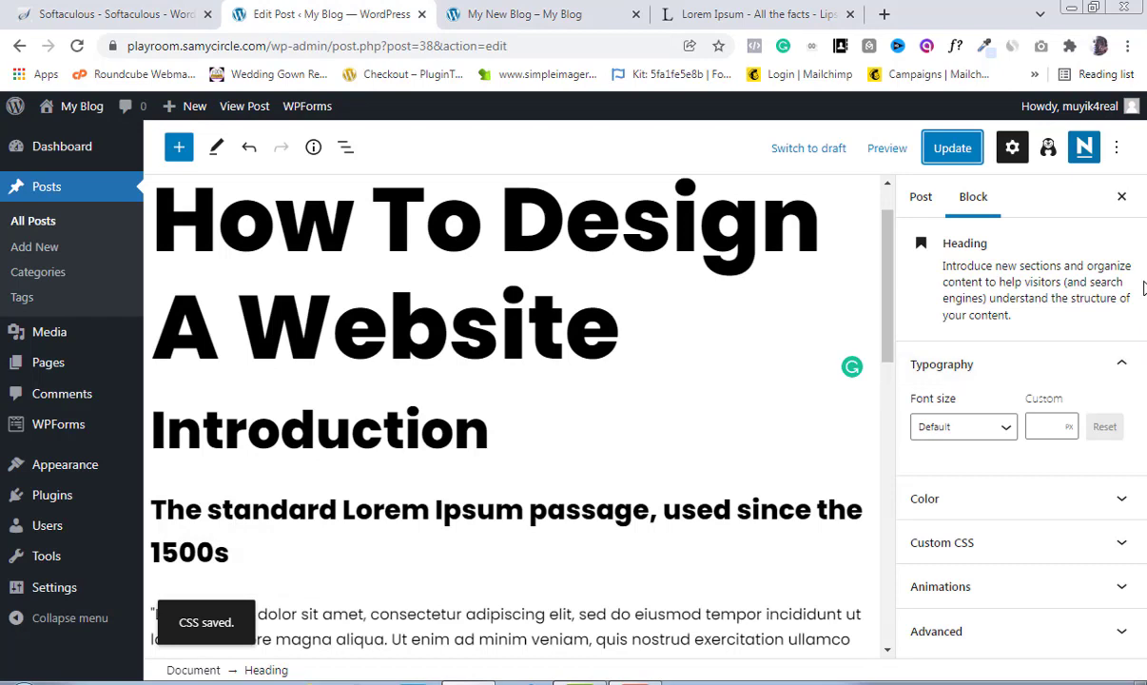
left_click(1008, 364)
scroll(860, 219, "down", 6)
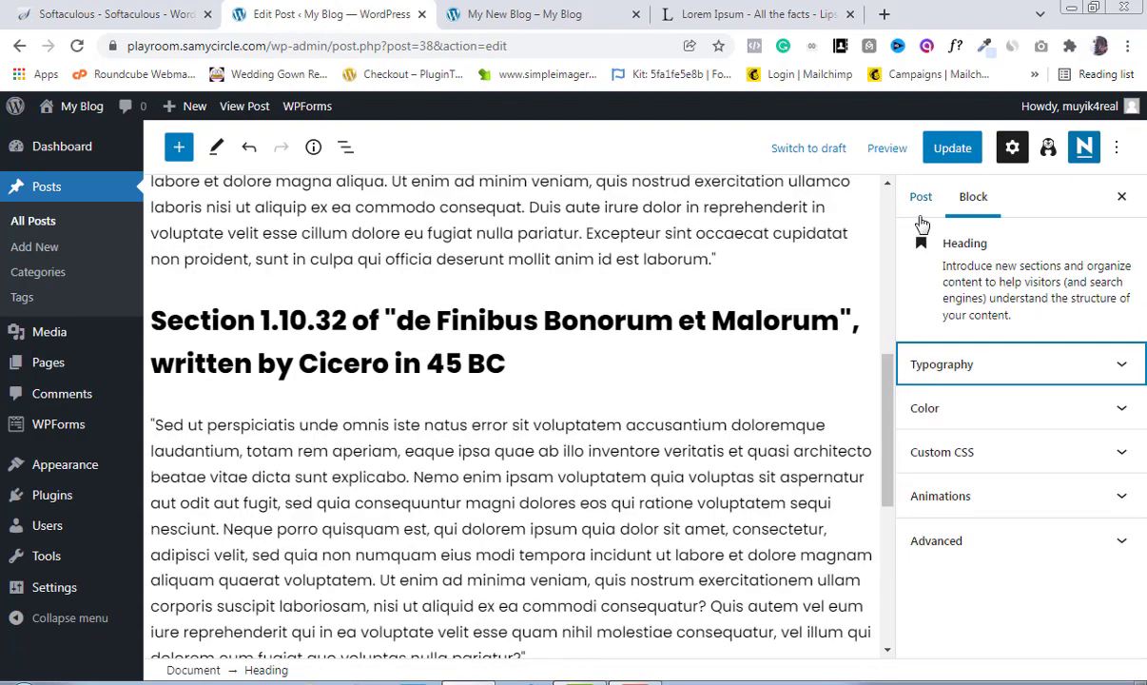
left_click(916, 201)
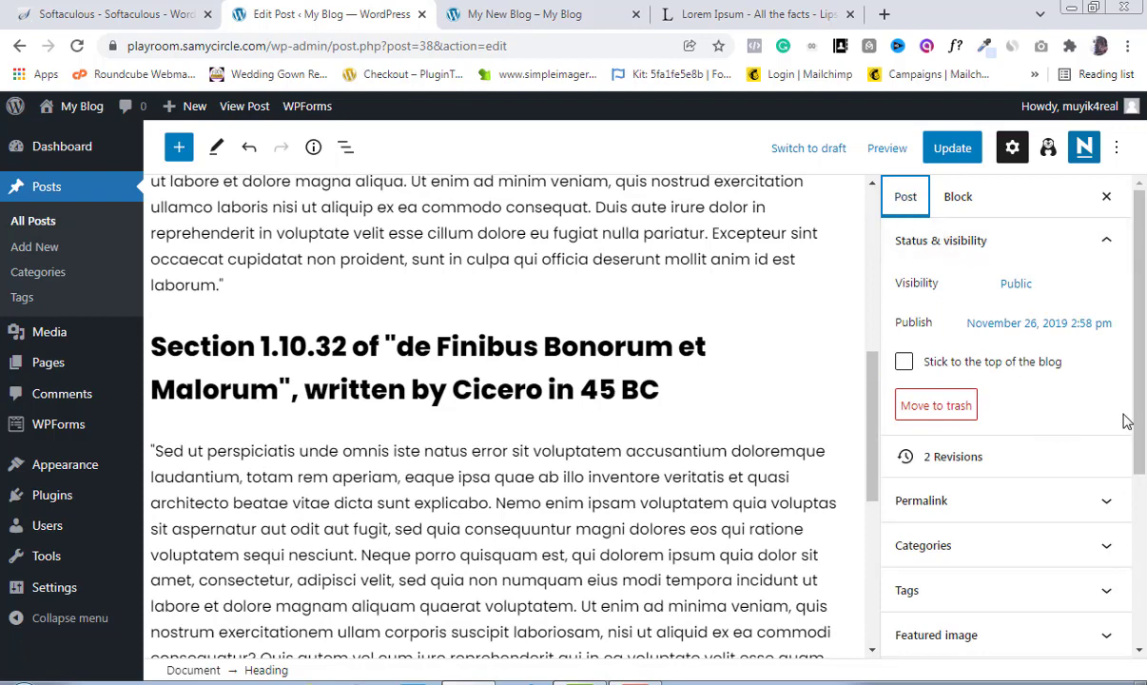
scroll(988, 533, "down", 3)
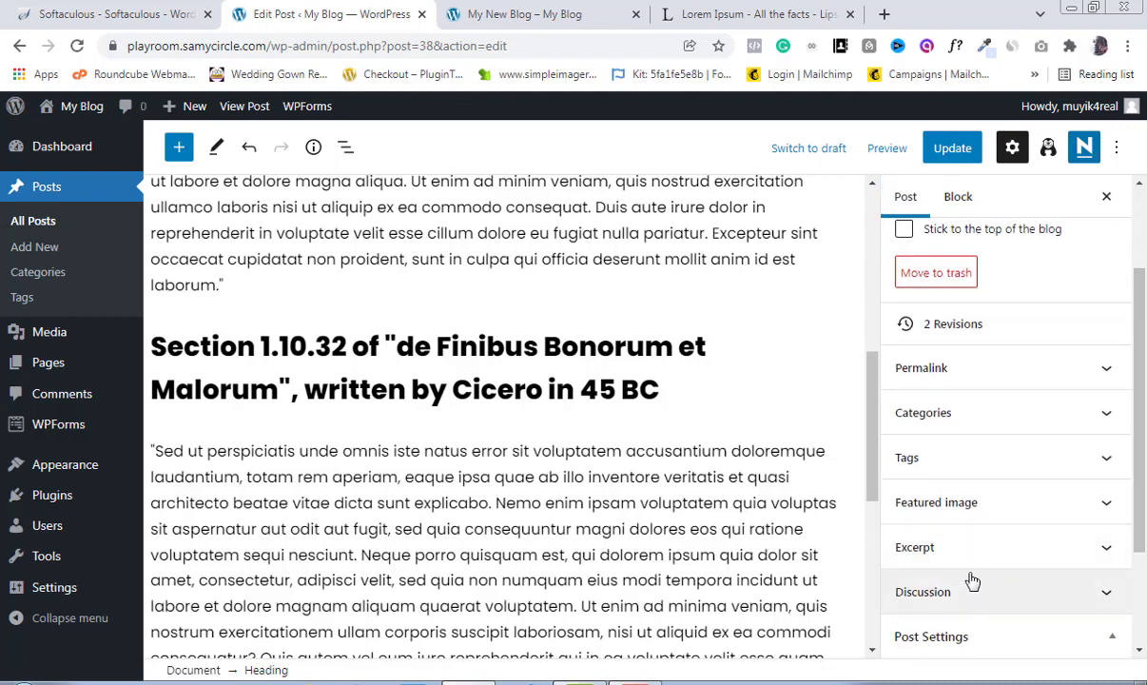
left_click(1098, 506)
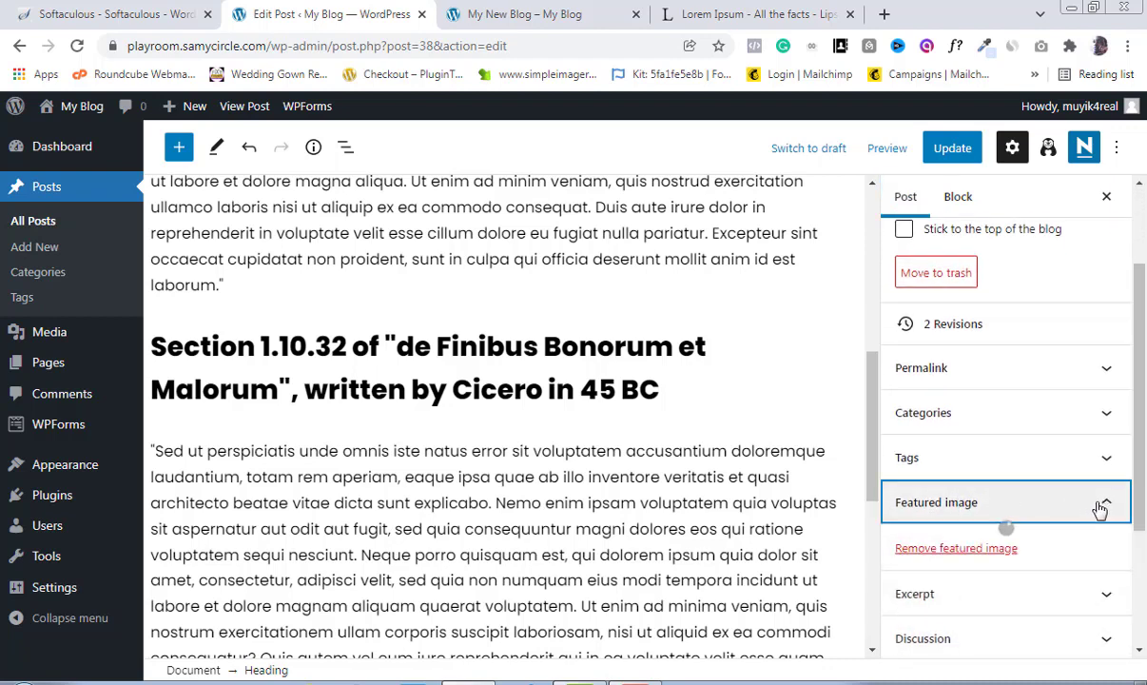
scroll(1144, 493, "down", 2)
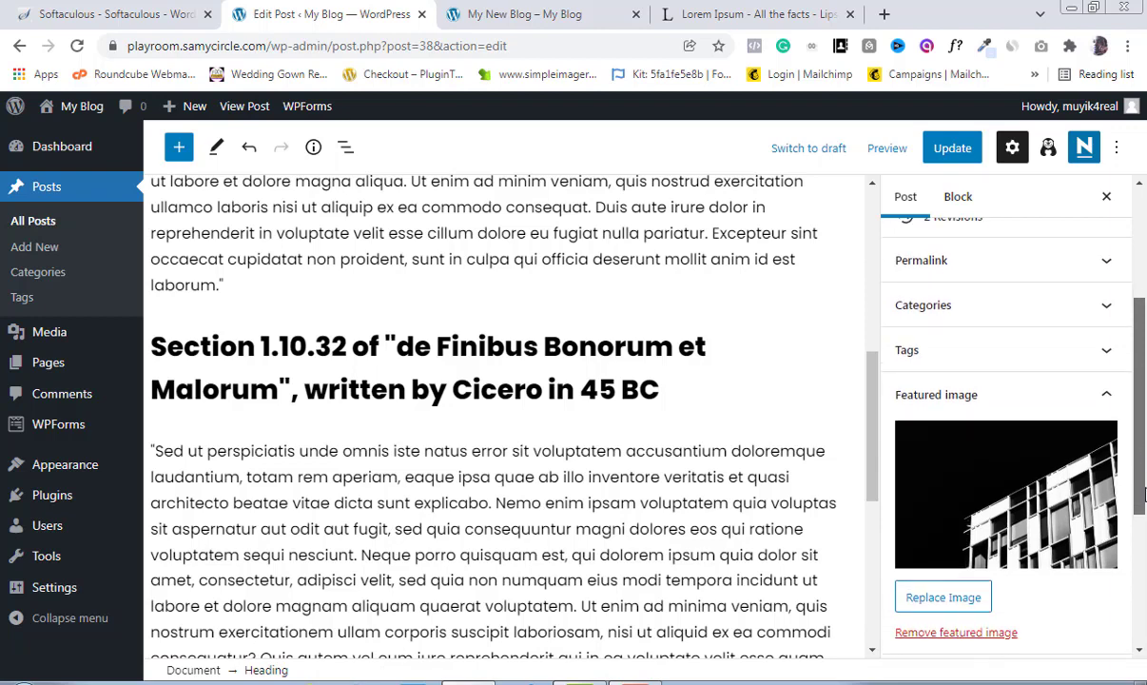
scroll(1144, 493, "down", 2)
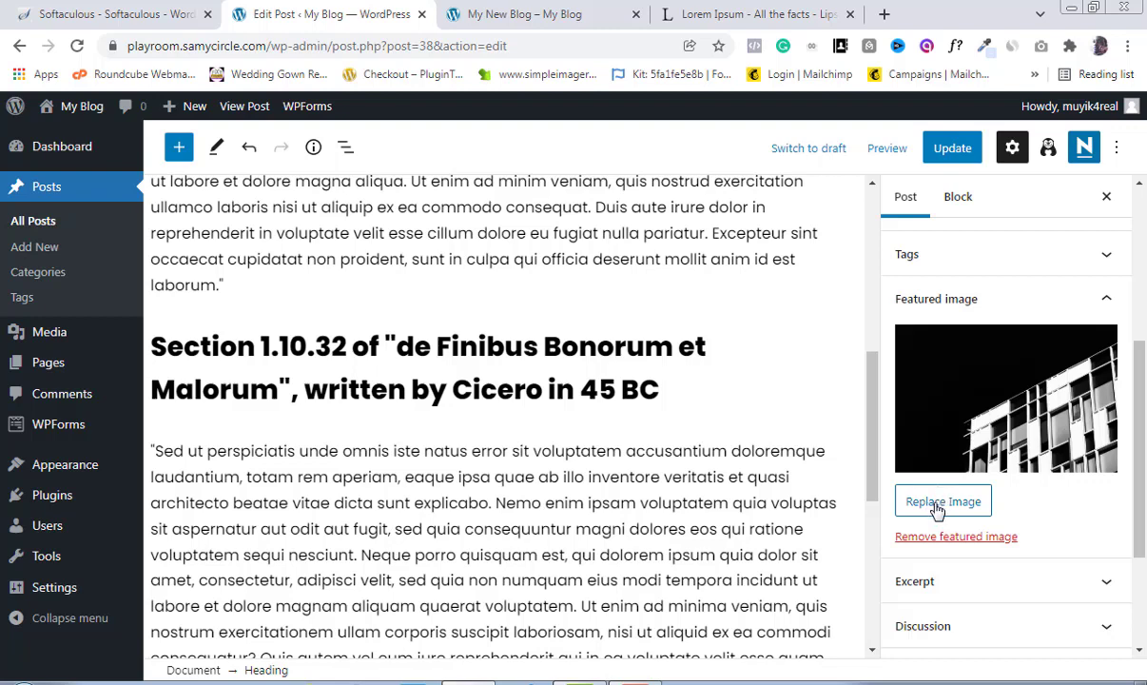
- Check the post's image on the live My New Blog page and update the post in the editor
left_click(526, 15)
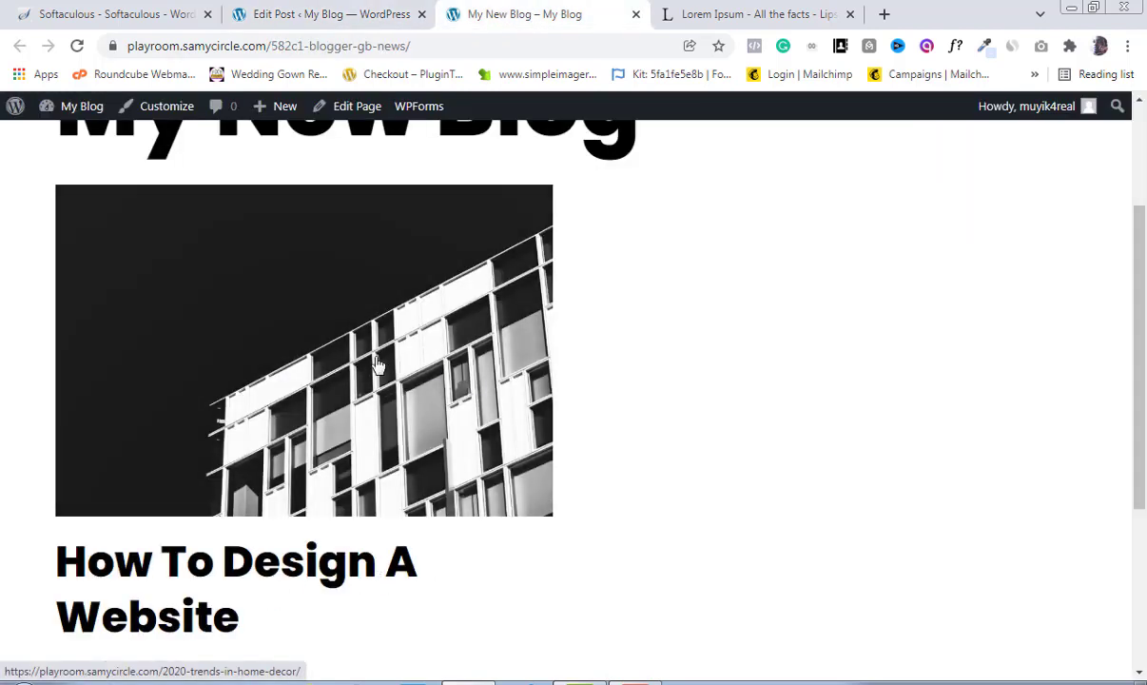
left_click(323, 10)
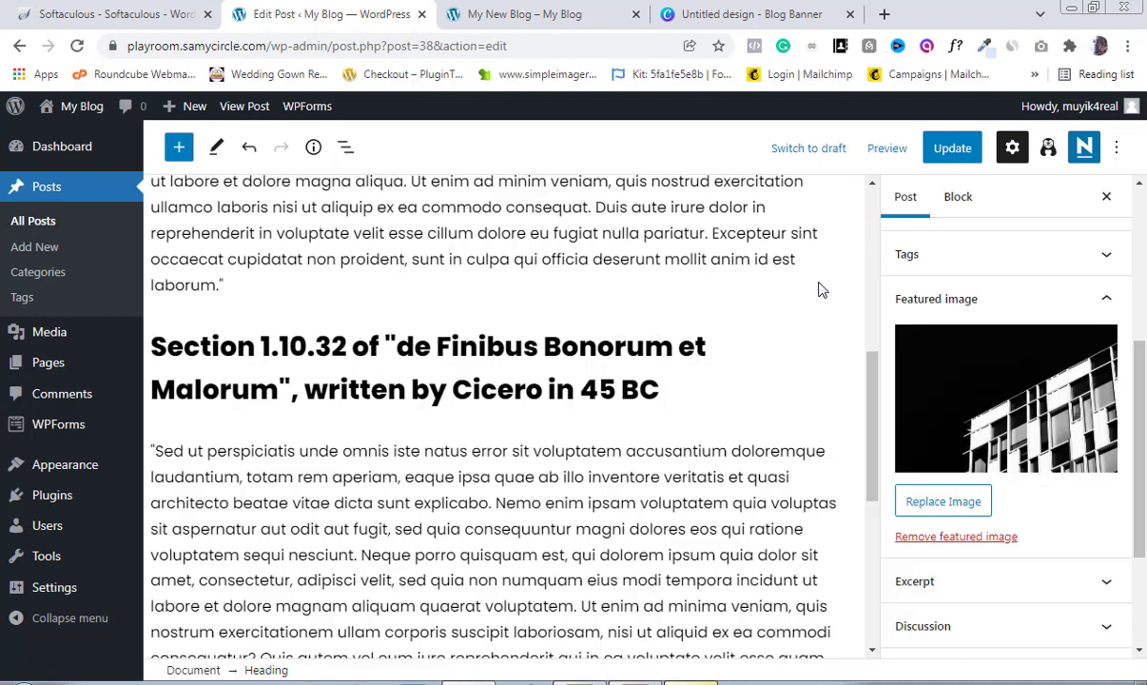
left_click(949, 152)
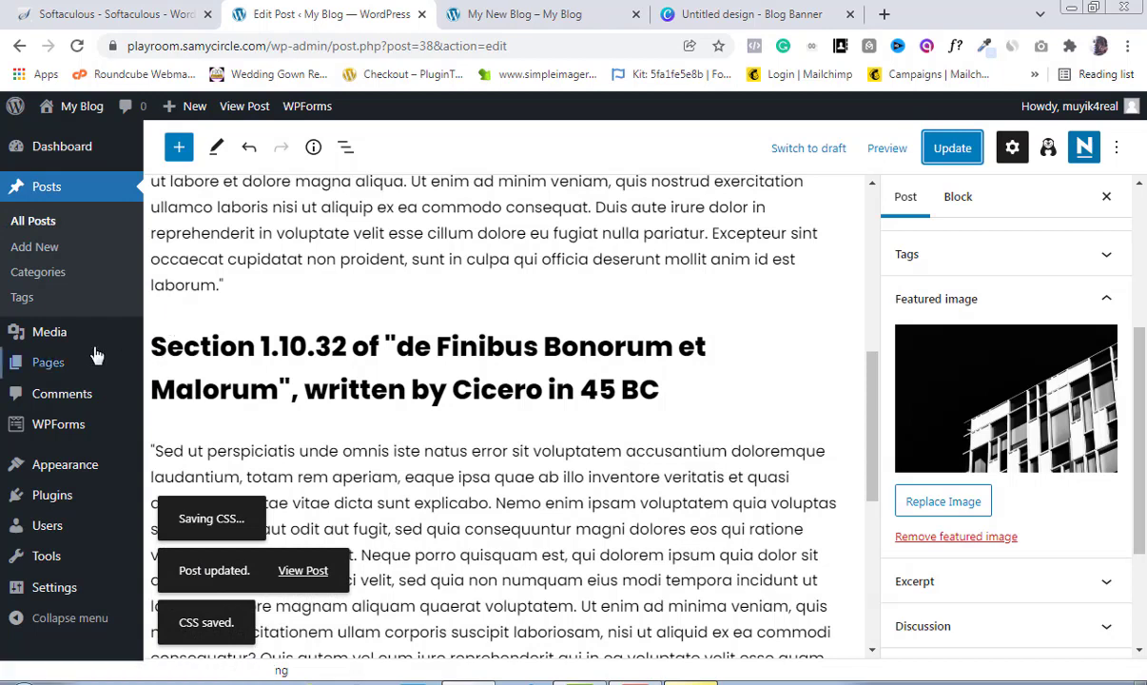
- Open the Media Library and look through the imported images
mouse_move(45, 342)
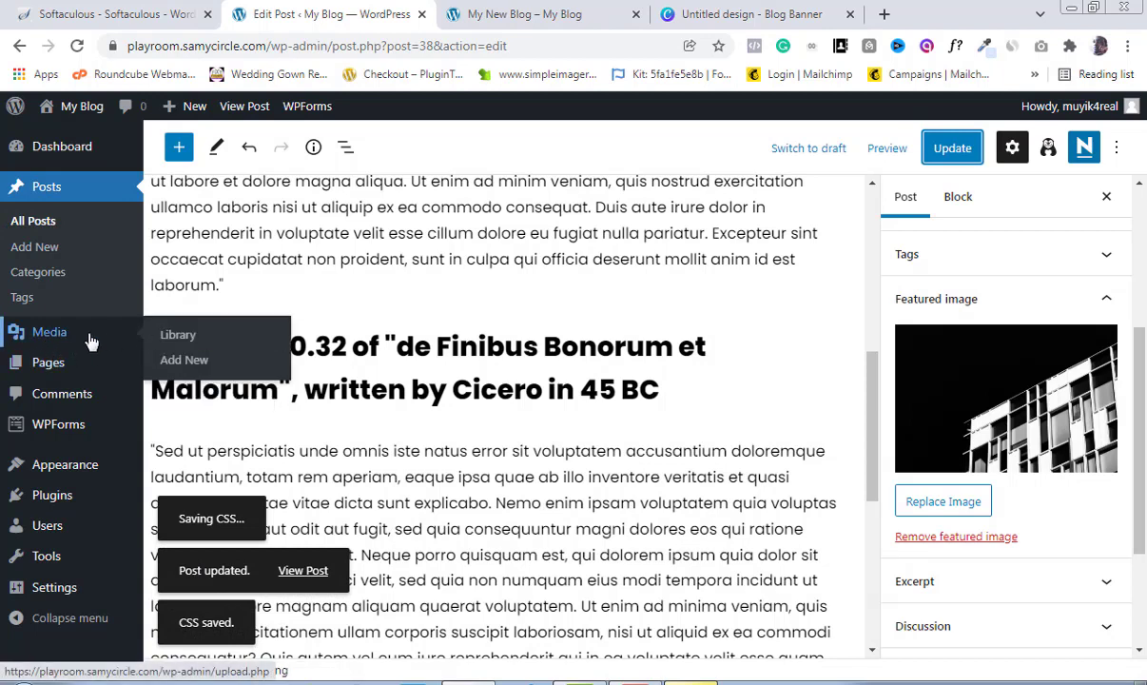
left_click(179, 336)
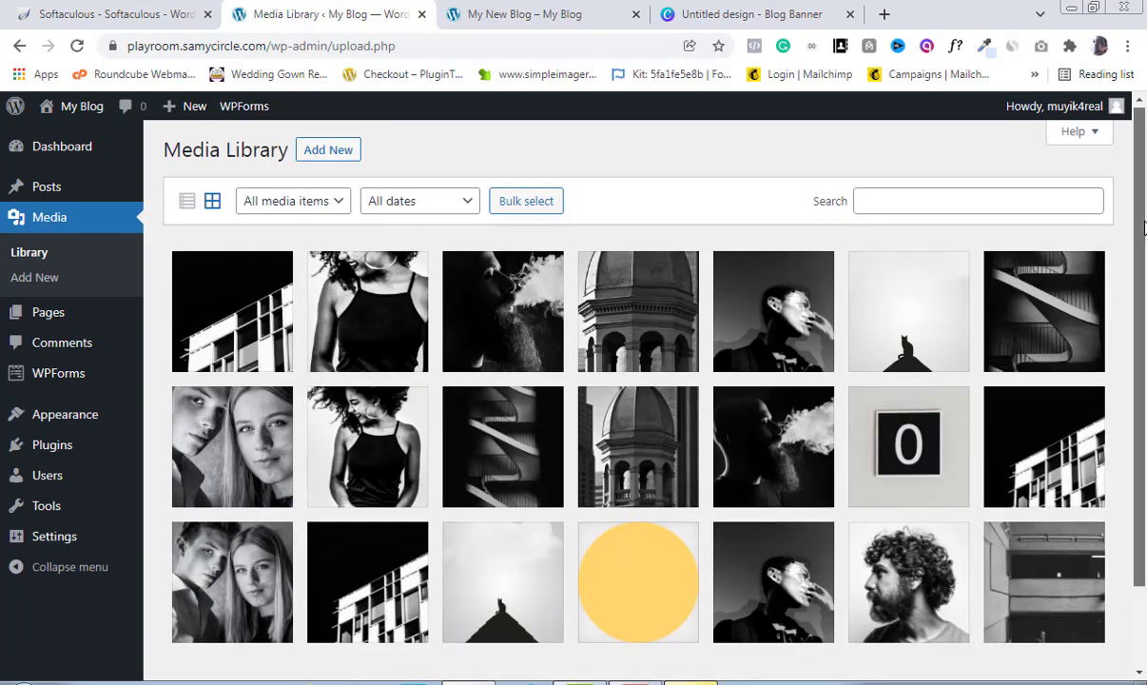
scroll(1141, 238, "down", 1)
scroll(1143, 249, "down", 1)
left_click_drag(1141, 280, 1144, 198)
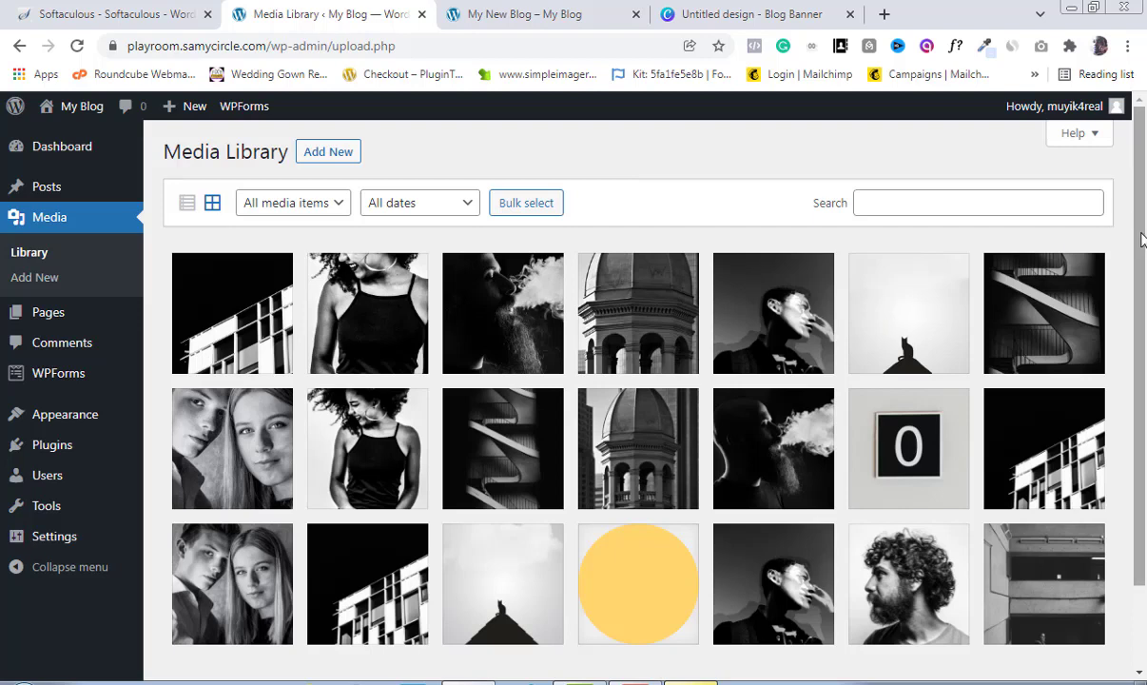
left_click_drag(1141, 243, 1142, 276)
scroll(1142, 276, "down", 1)
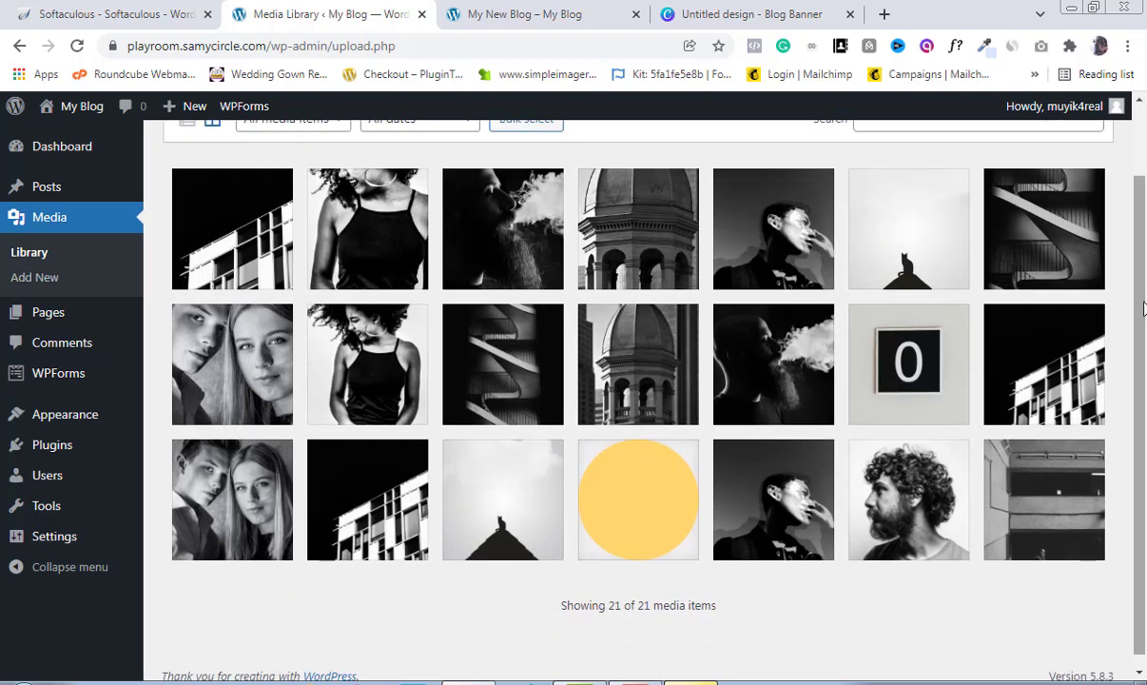
- Compare the post image on the live My New Blog page with the images in the Media Library
left_click(499, 11)
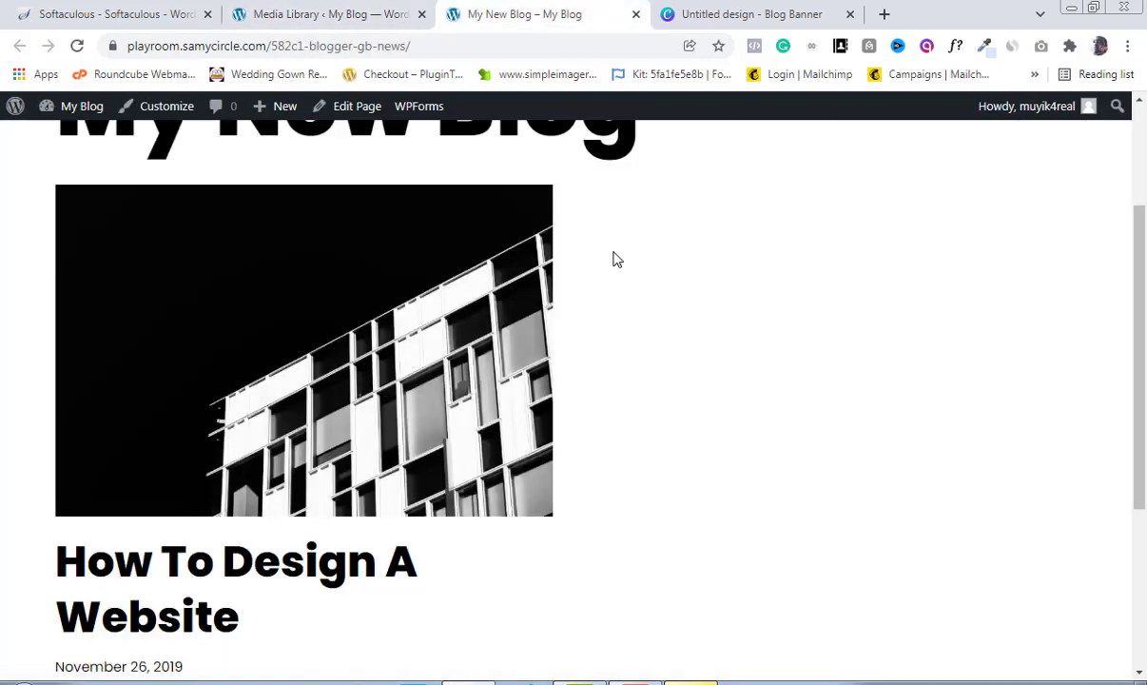
left_click_drag(1139, 333, 1116, 316)
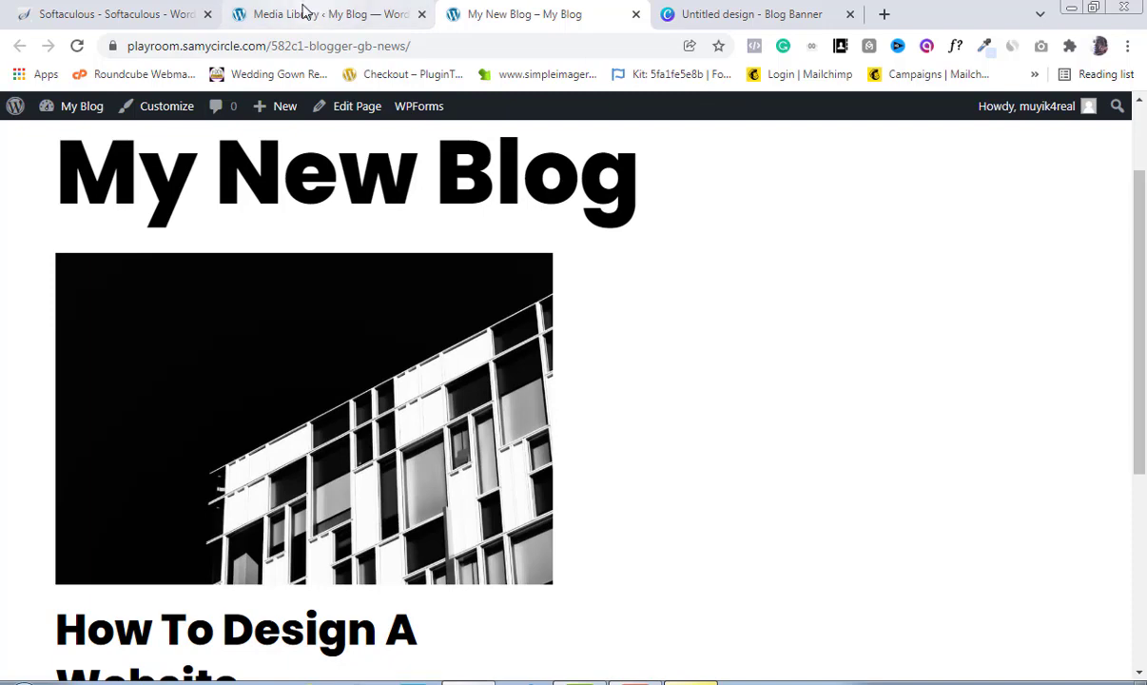
left_click(302, 11)
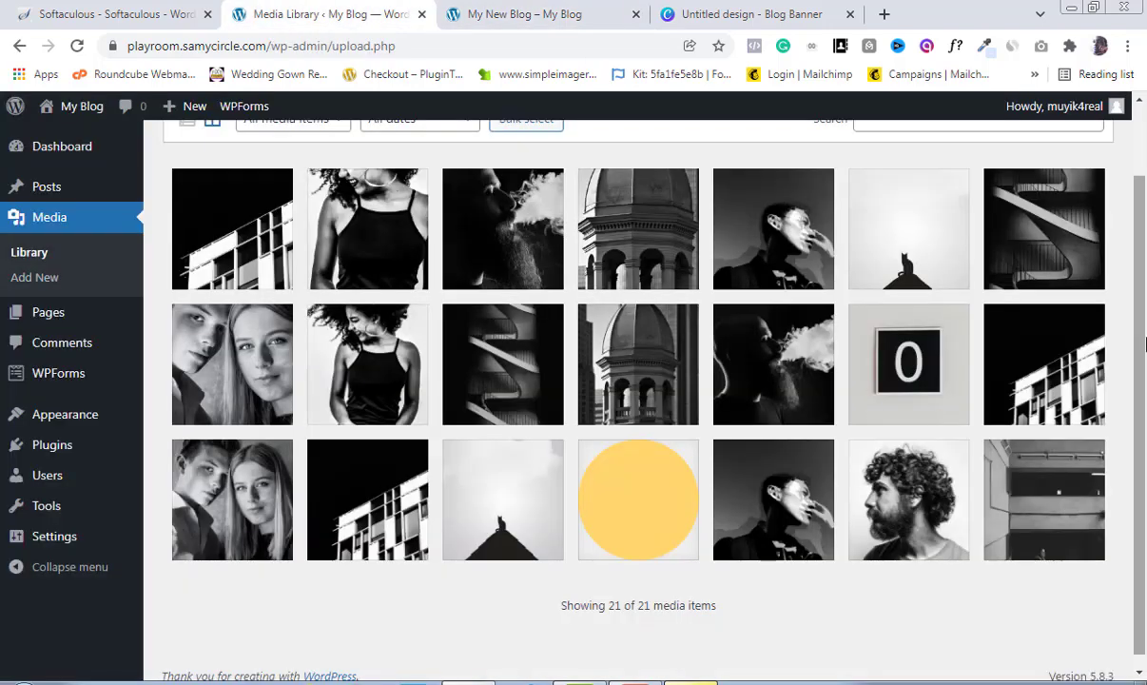
left_click_drag(1139, 325, 1144, 250)
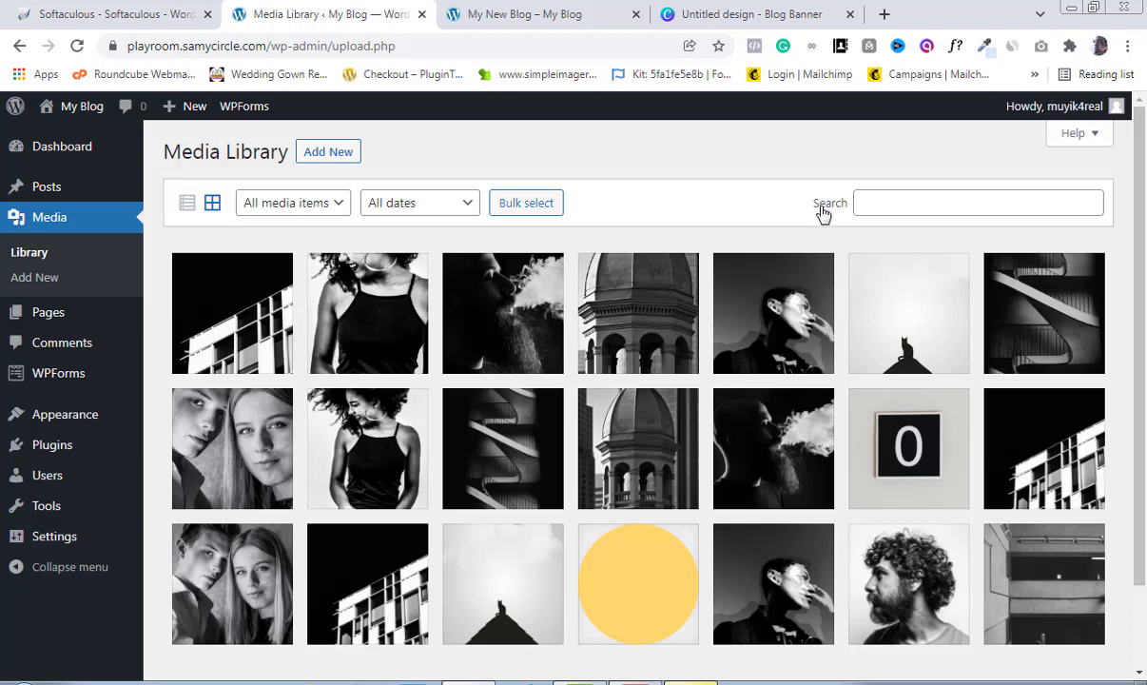
scroll(1136, 237, "down", 1)
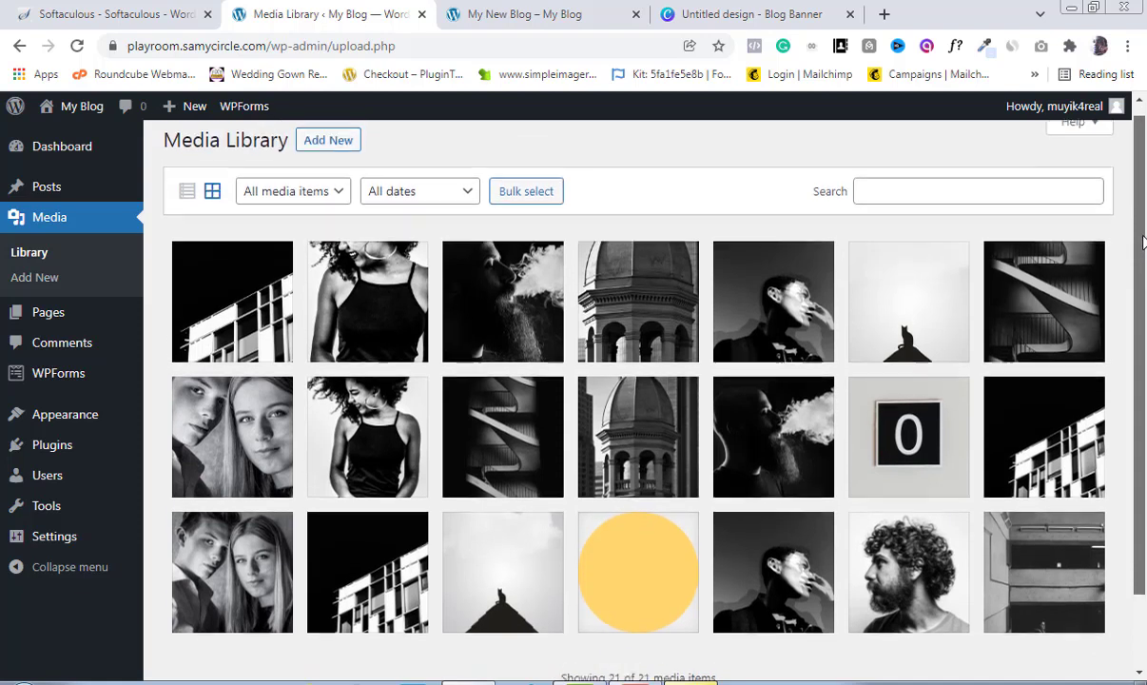
- Upload the image "Untitled design (2)" from the Downloads folder to the Media Library
scroll(1144, 241, "up", 1)
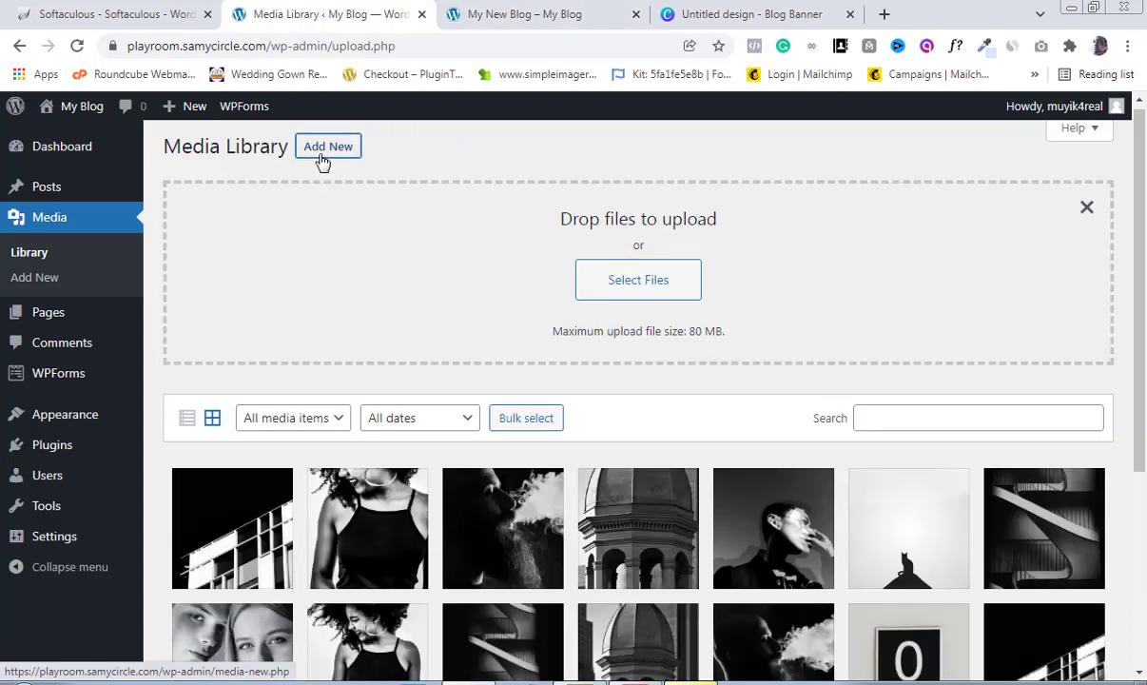
left_click(640, 277)
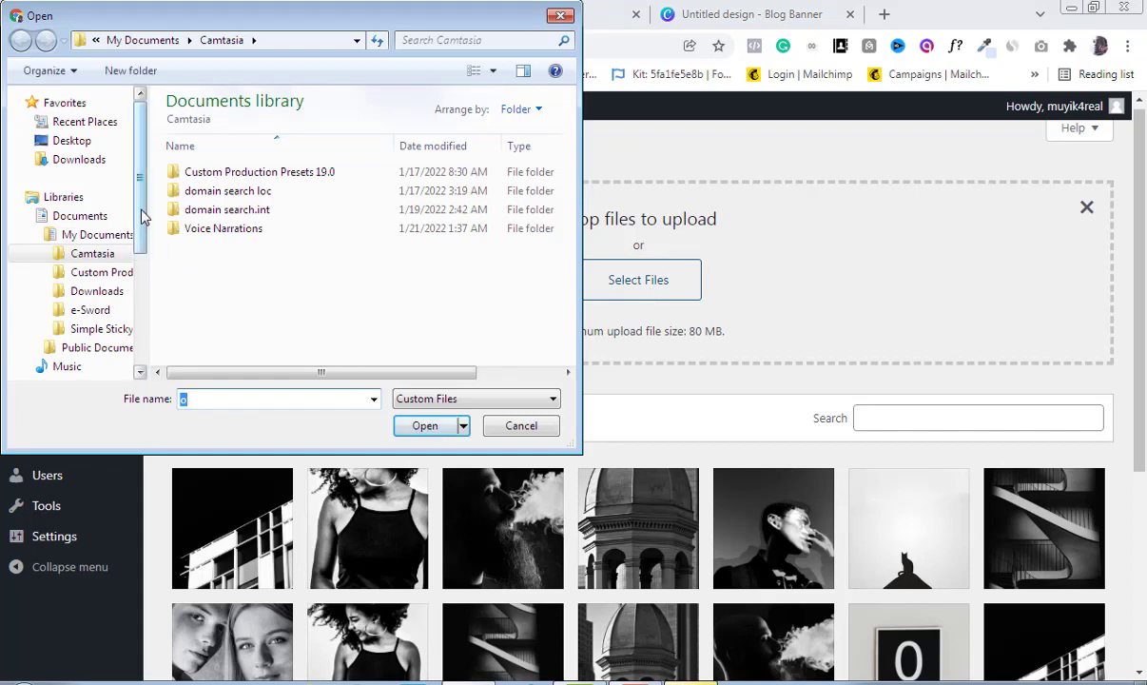
left_click(94, 162)
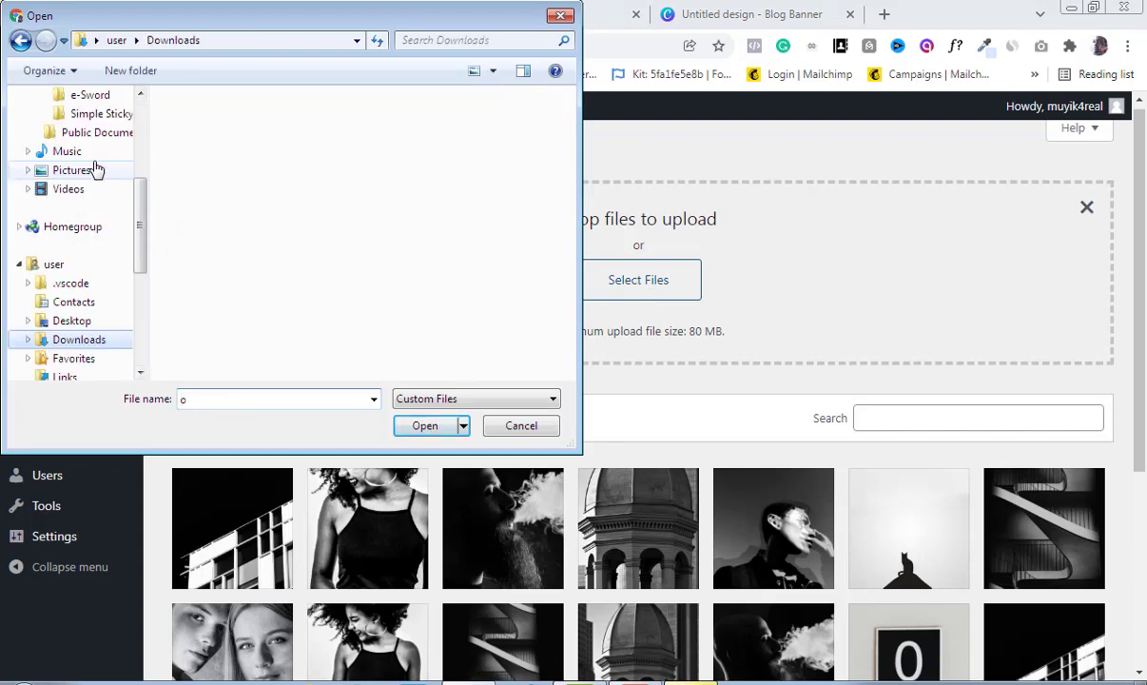
scroll(540, 133, "down", 3)
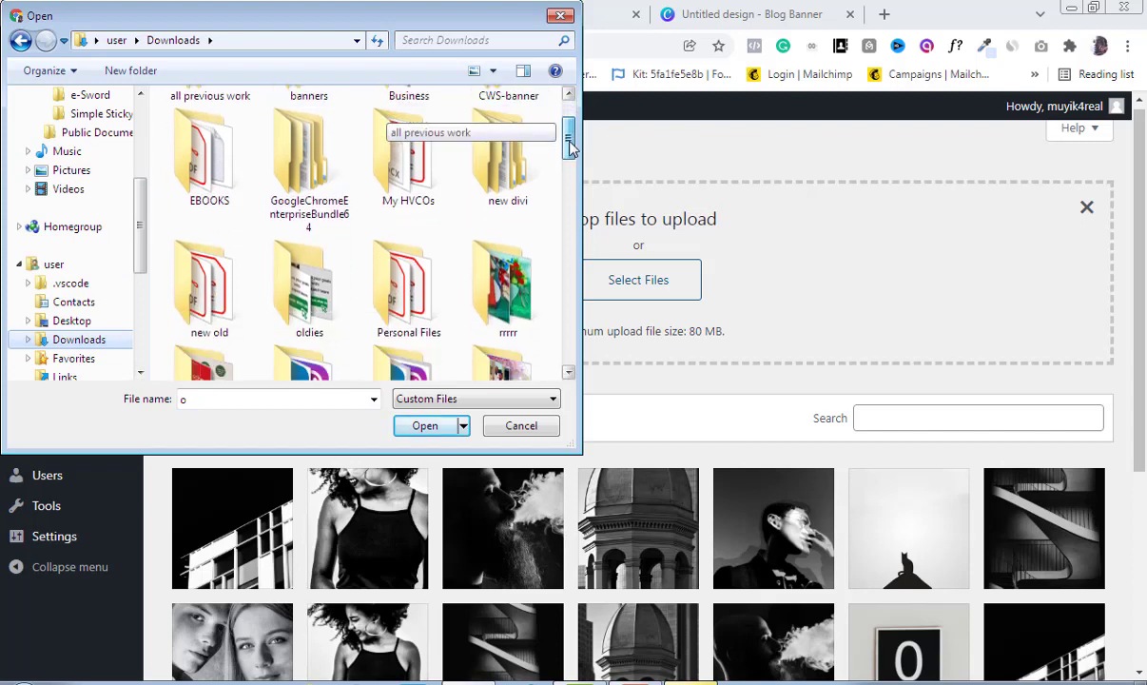
left_click_drag(571, 162, 549, 347)
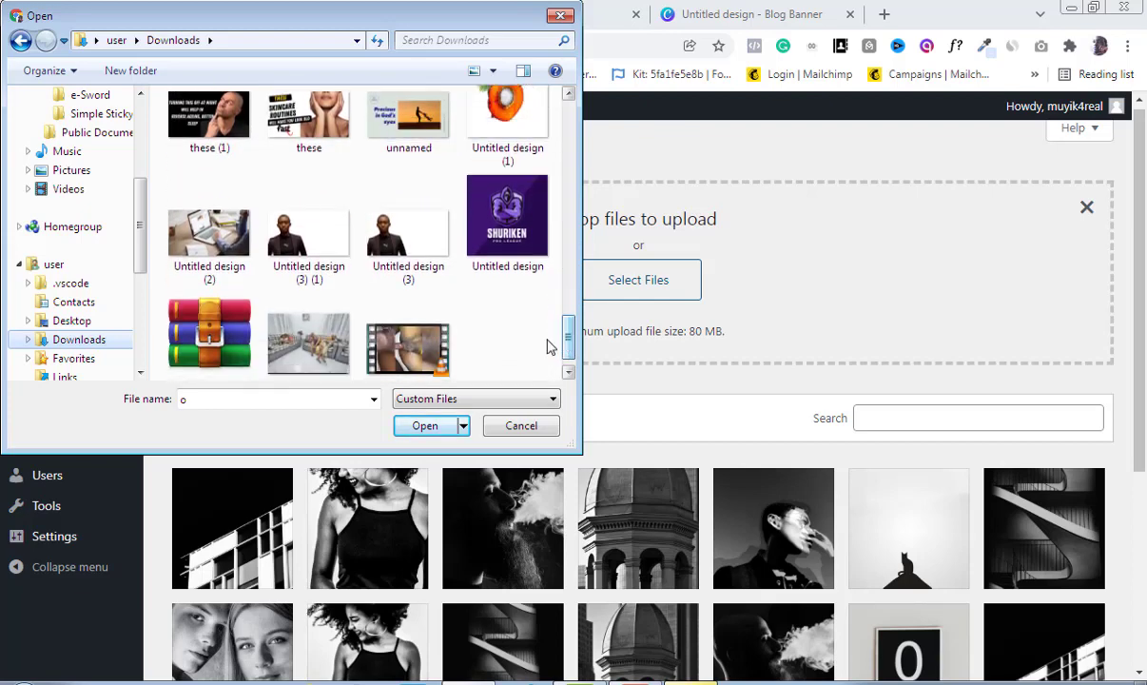
double_click(209, 237)
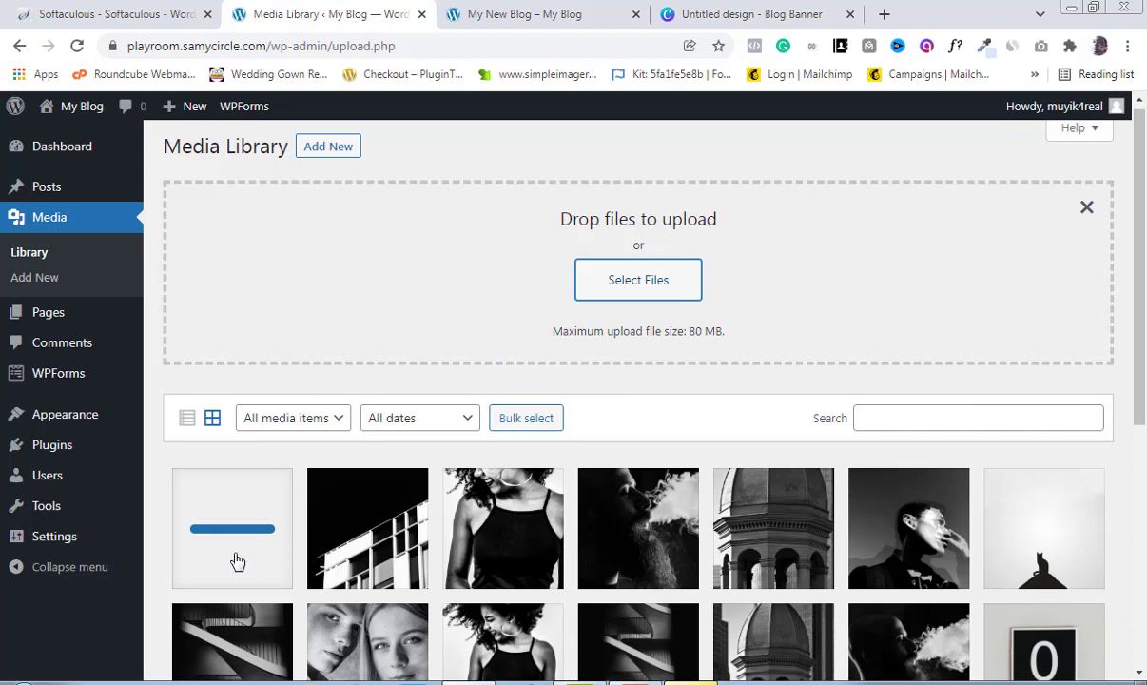
scroll(1144, 395, "down", 2)
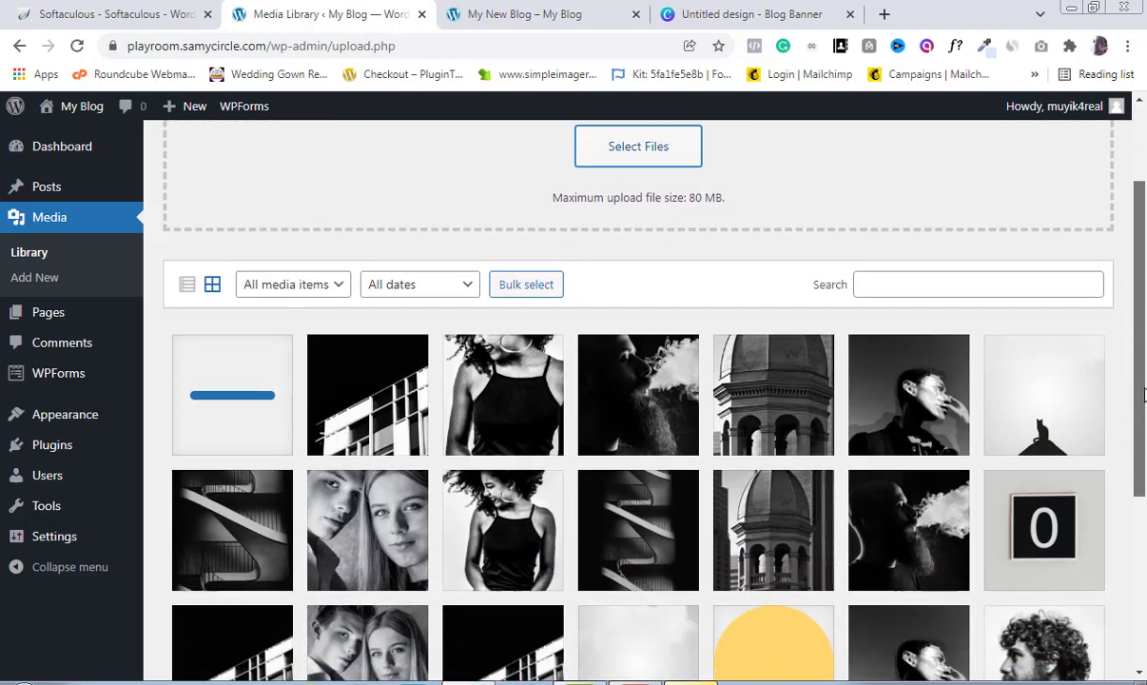
scroll(1144, 394, "down", 1)
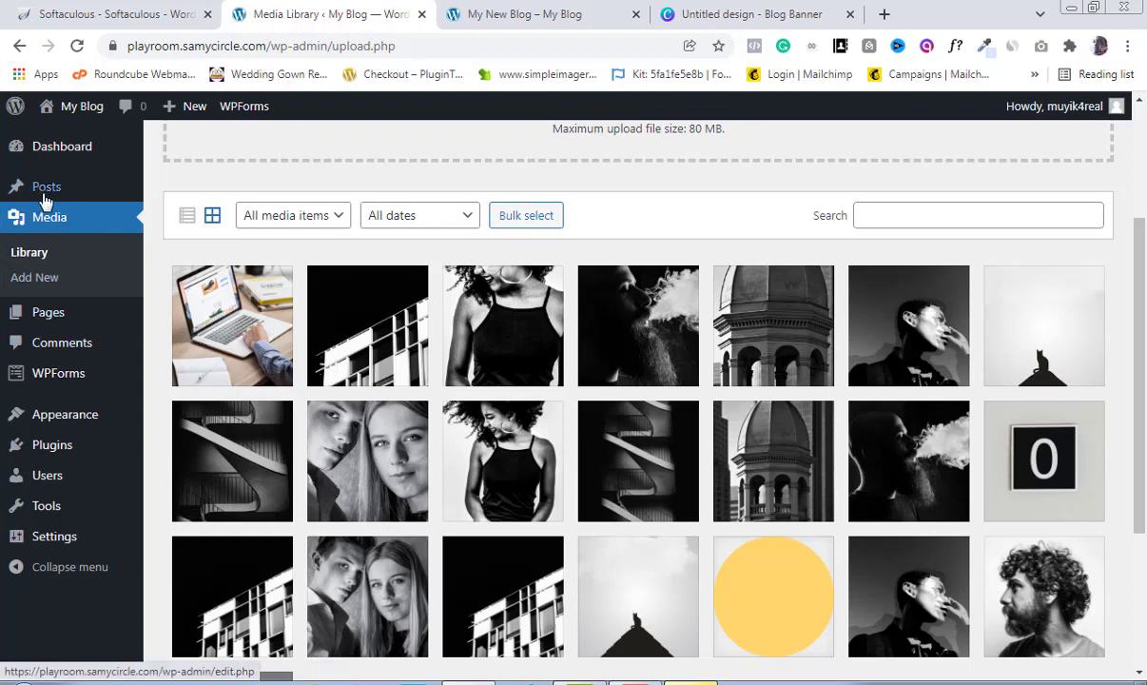
- Open the How To Design A Website post for editing and go to its featured image settings
mouse_move(50, 194)
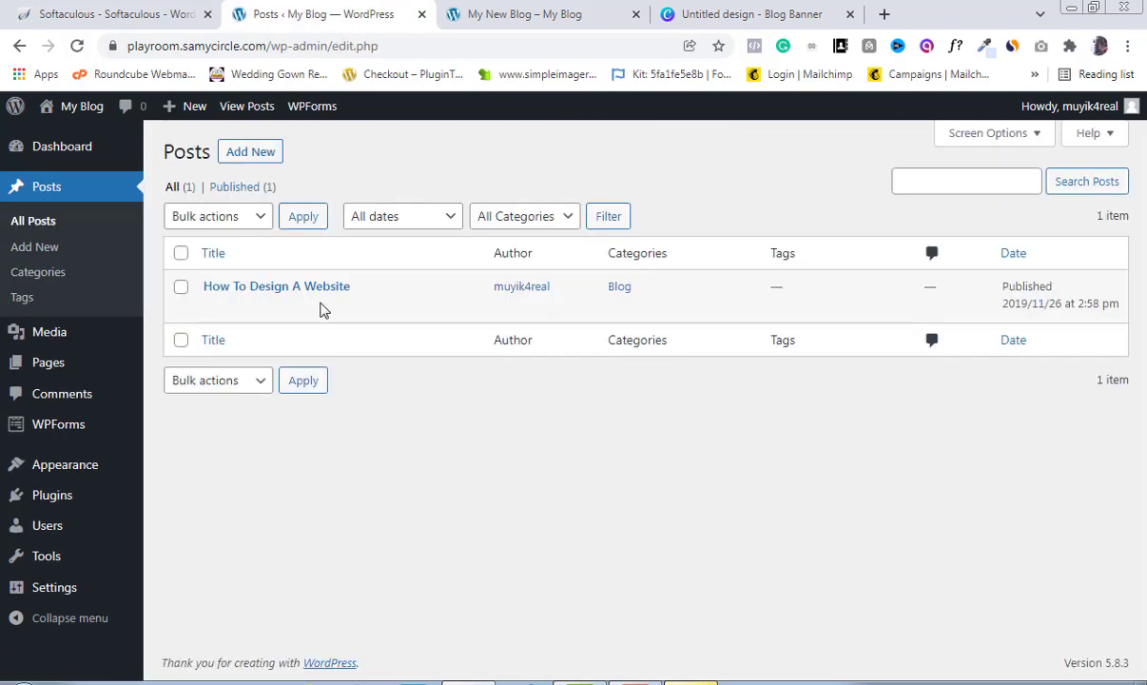
mouse_move(281, 305)
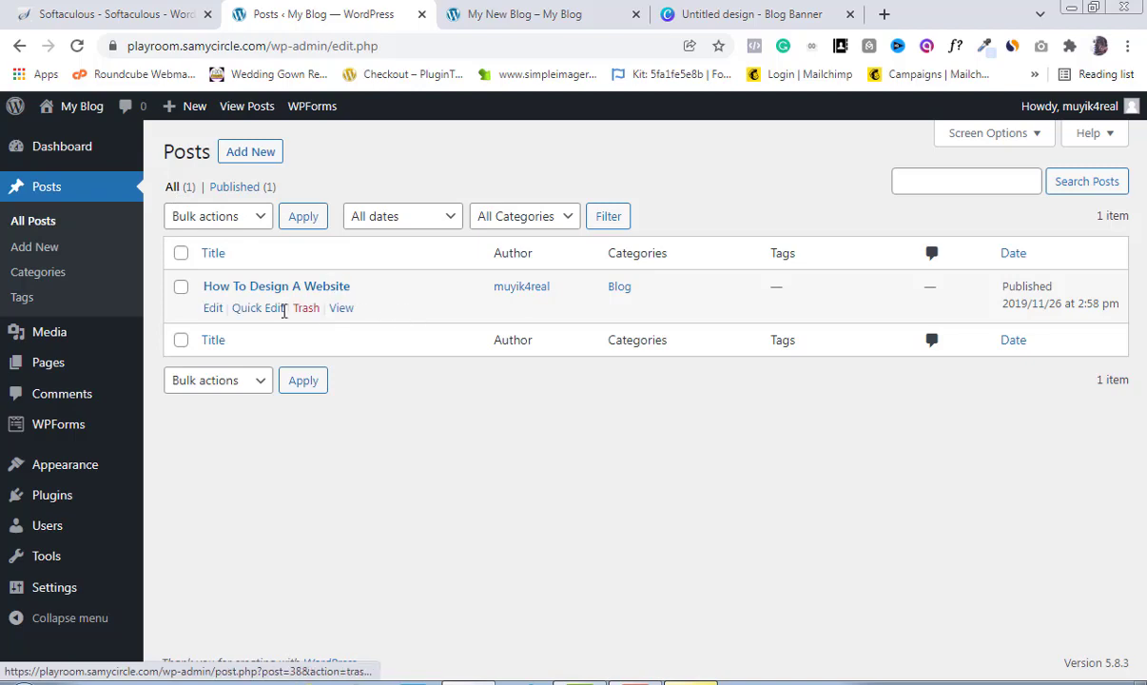
left_click(213, 308)
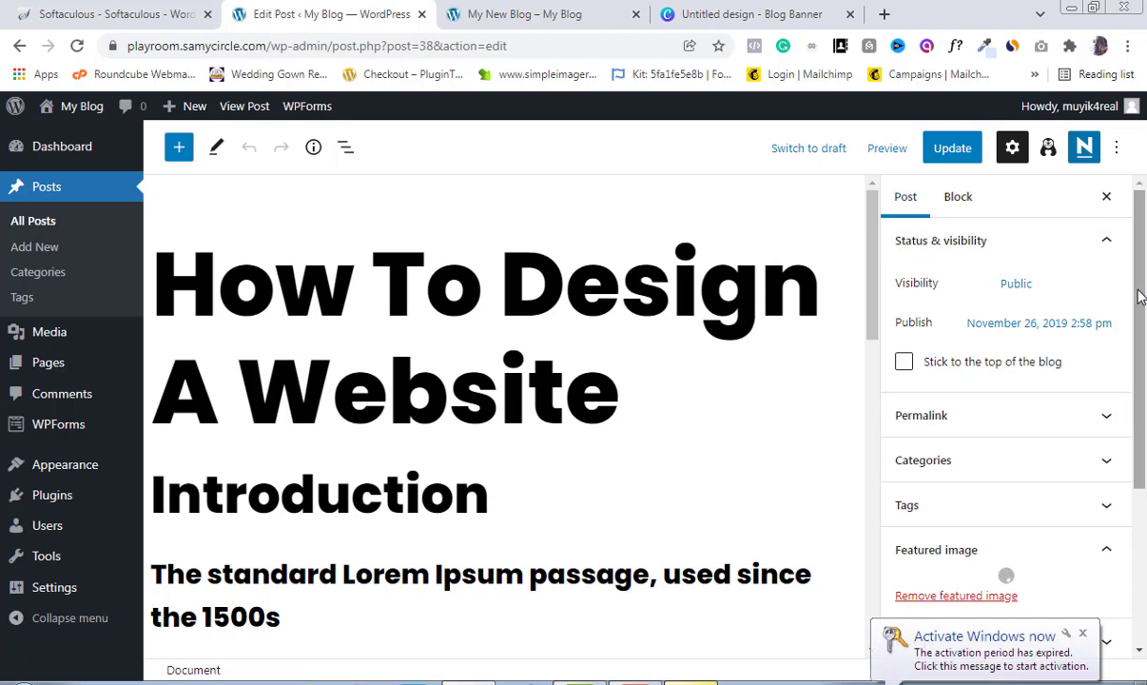
scroll(1043, 271, "down", 1)
scroll(1026, 381, "down", 2)
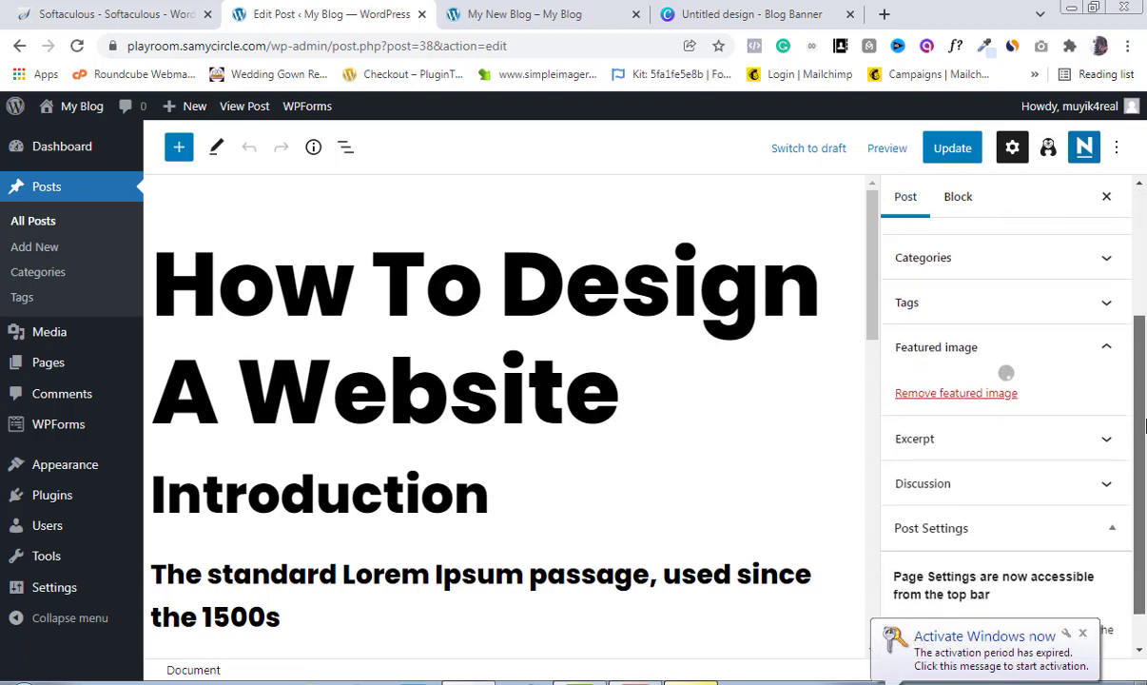
scroll(1027, 352, "up", 1)
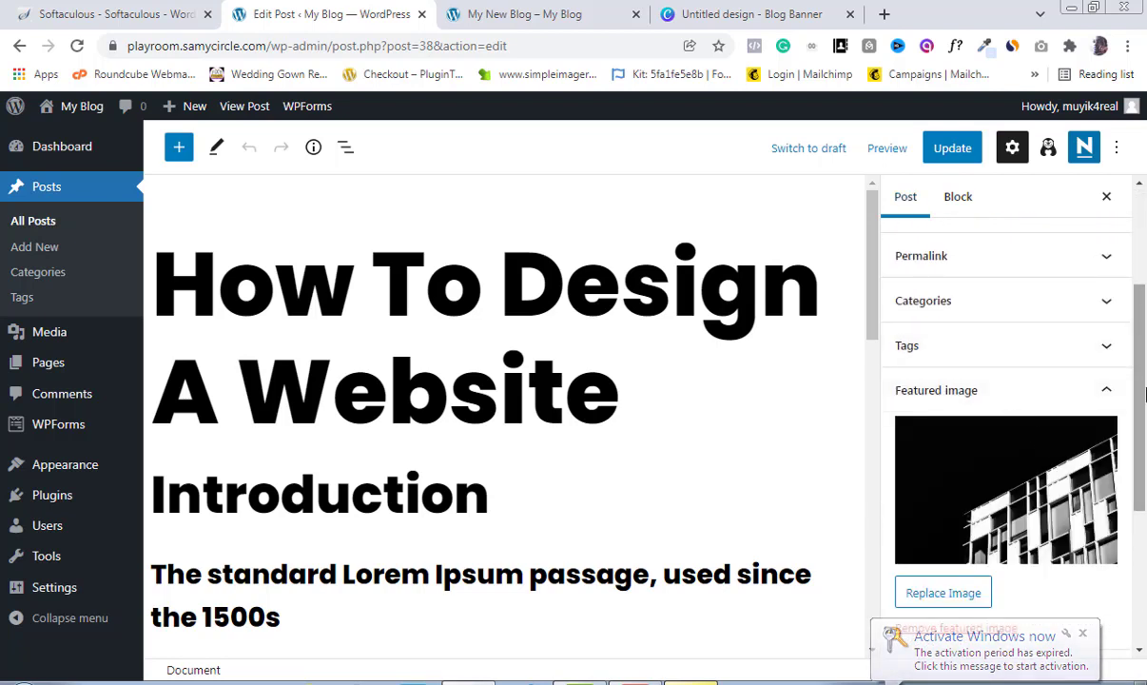
- Replace the post's featured image with "Untitled design (2)" from the Media Library and update the post
scroll(1013, 418, "down", 2)
scroll(880, 422, "down", 1)
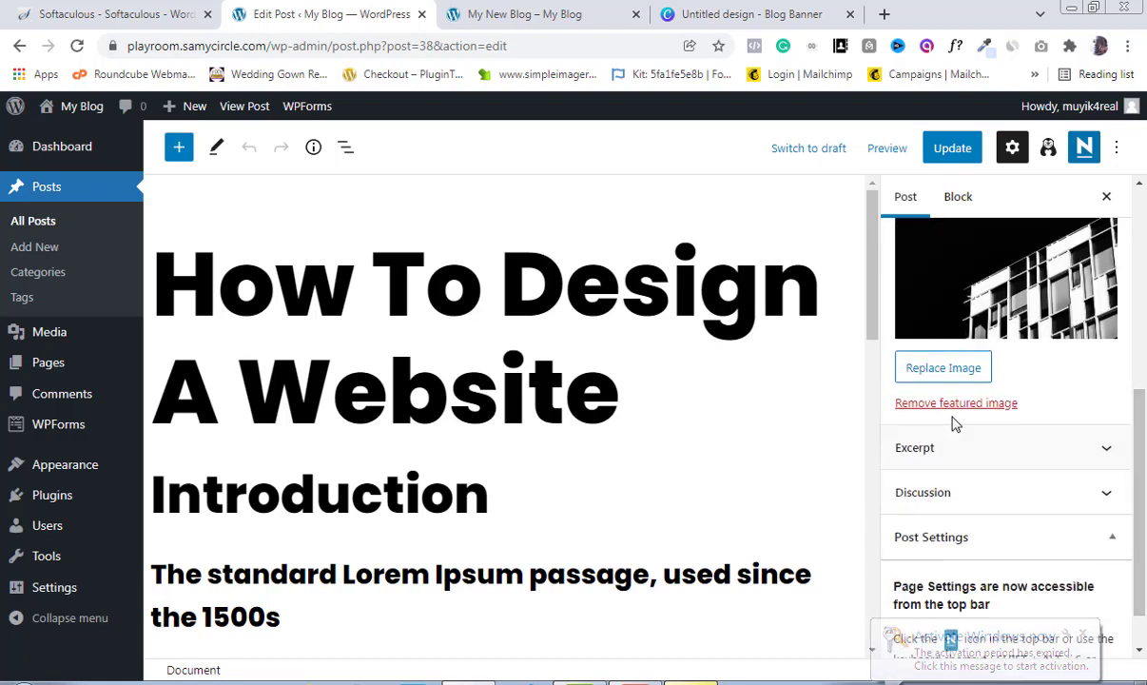
left_click(936, 371)
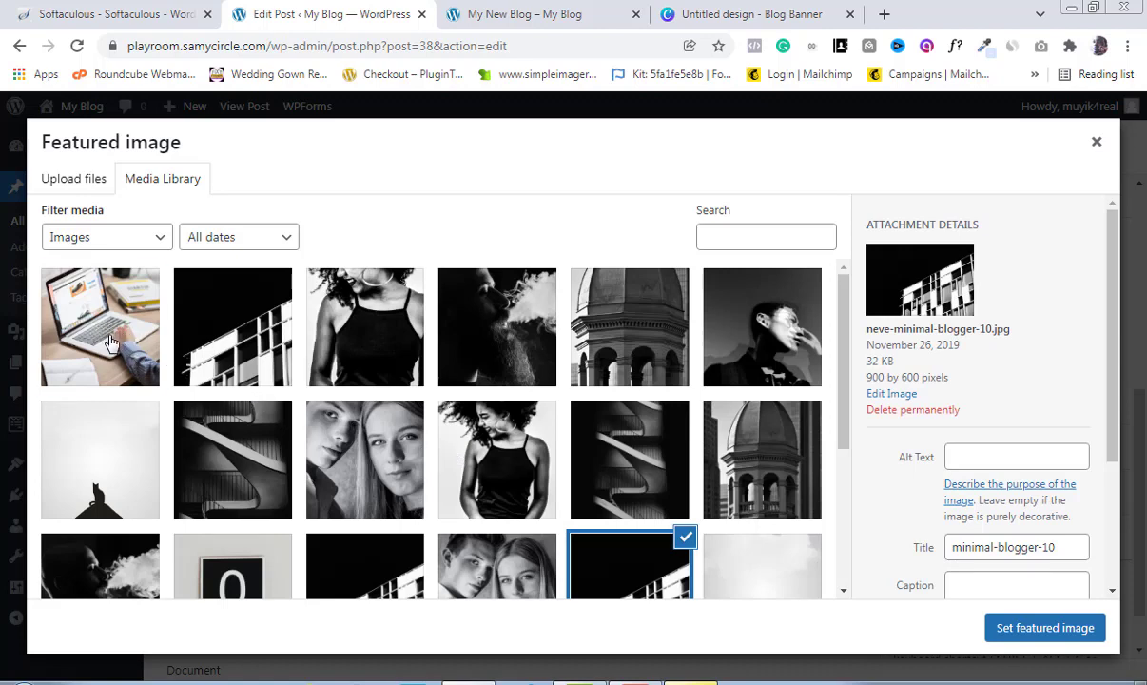
left_click(112, 342)
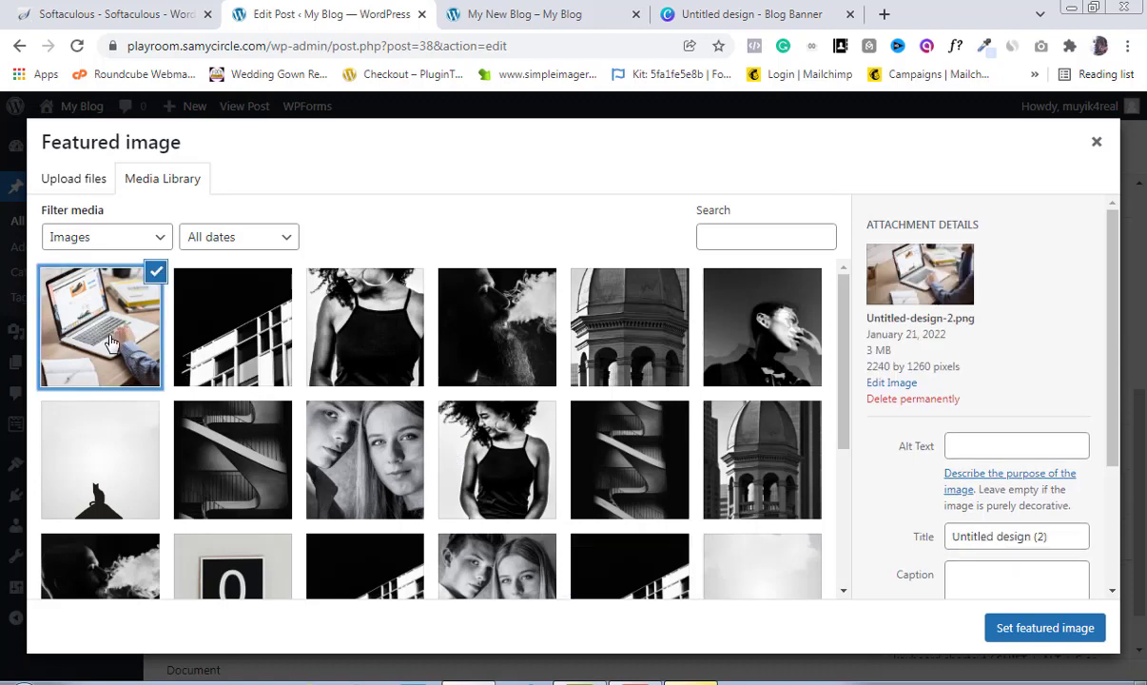
left_click(1040, 630)
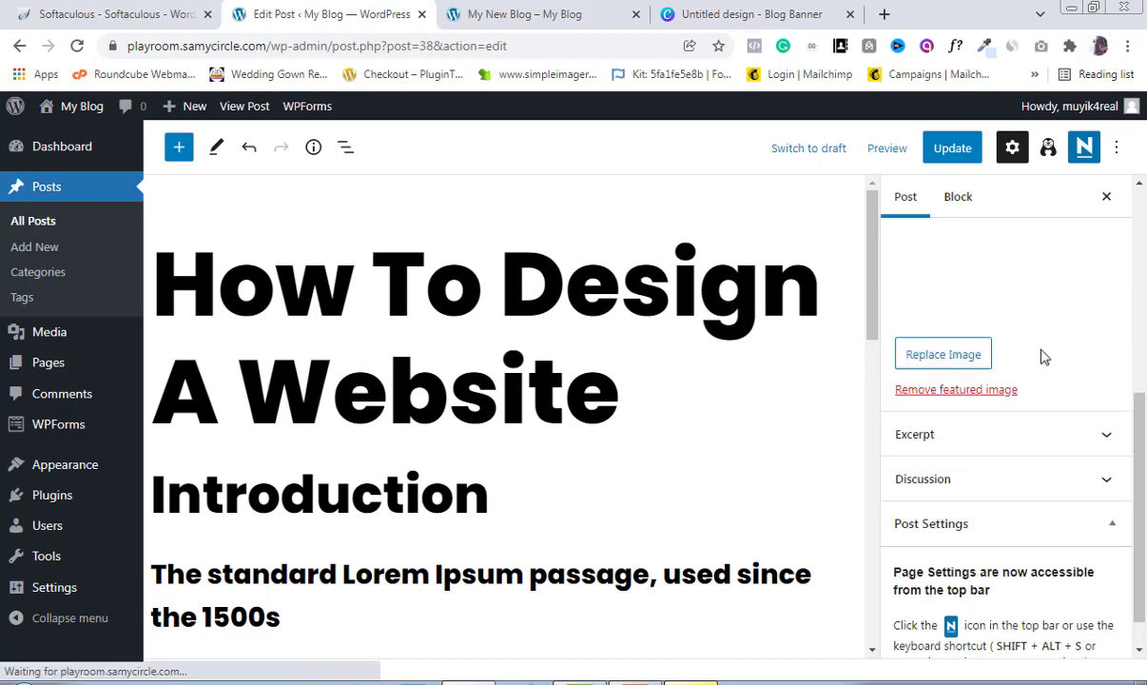
scroll(1008, 381, "up", 2)
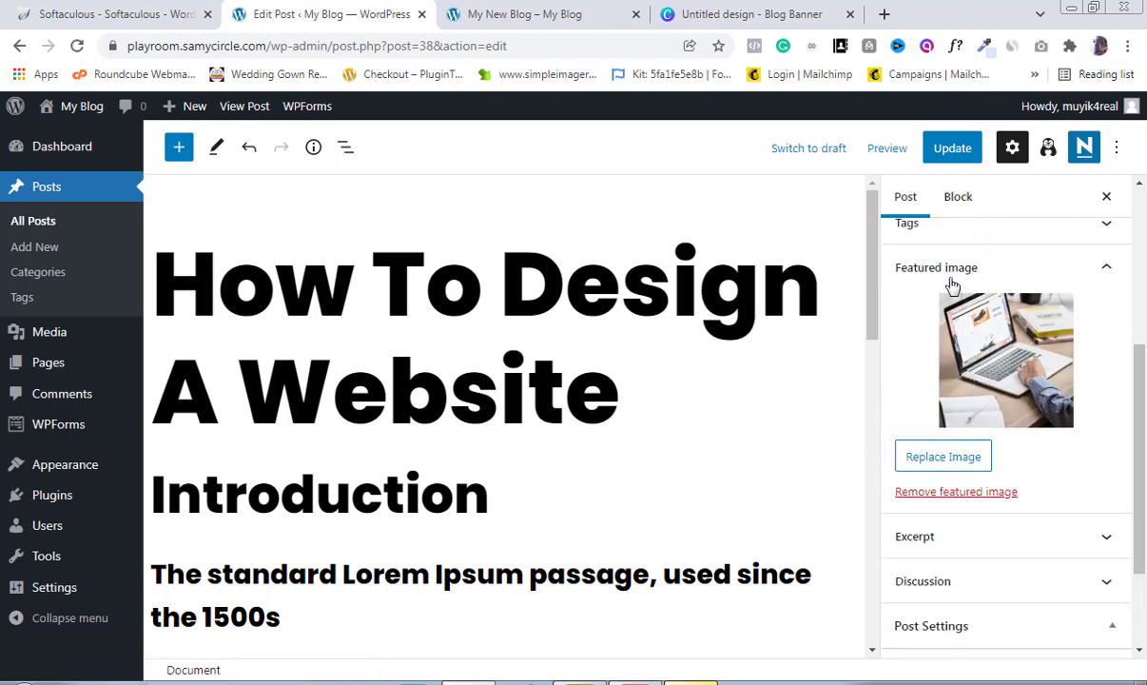
left_click(952, 158)
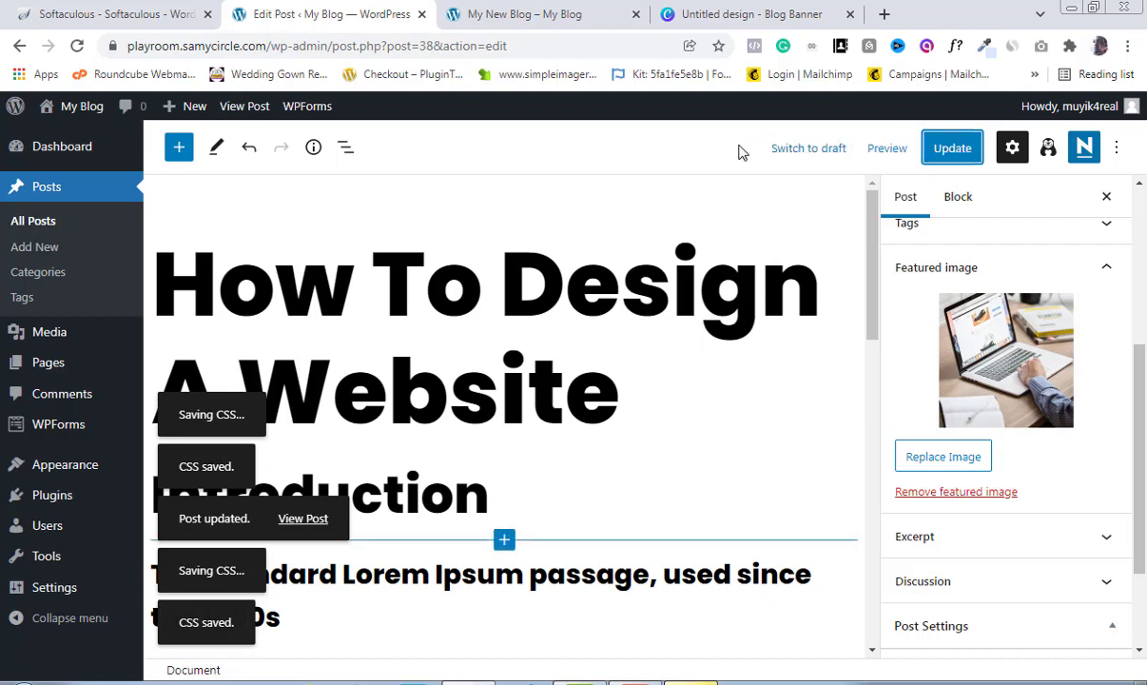
- Reload the live My New Blog page and check the How To Design A Website post's featured image
left_click(509, 17)
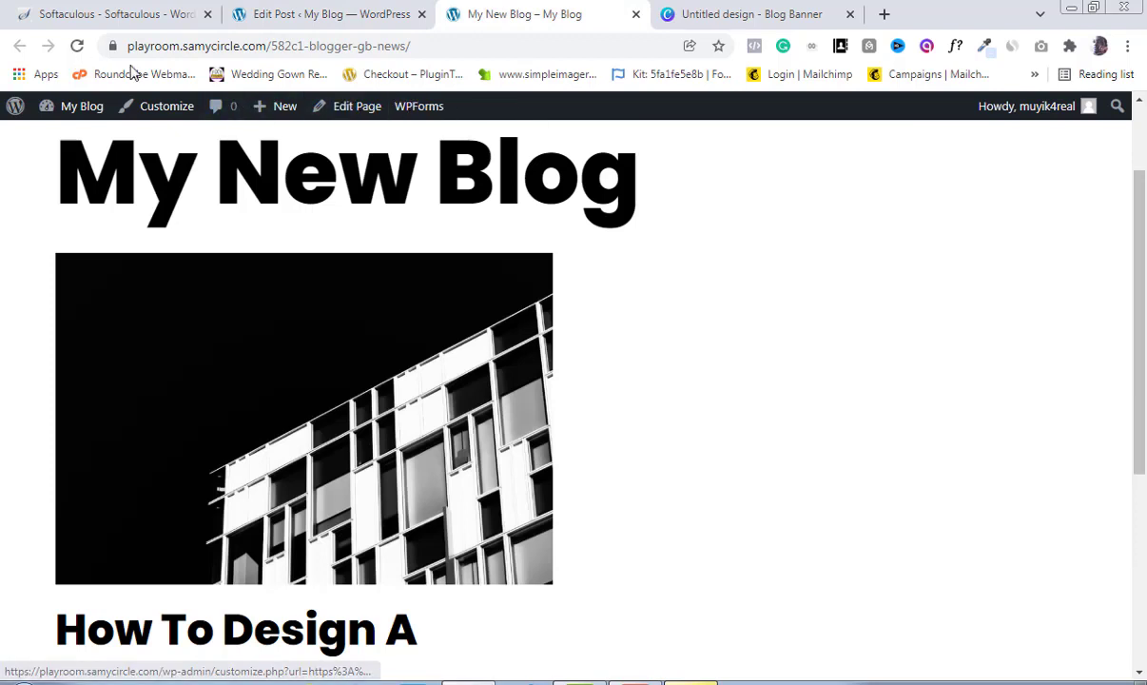
left_click(78, 47)
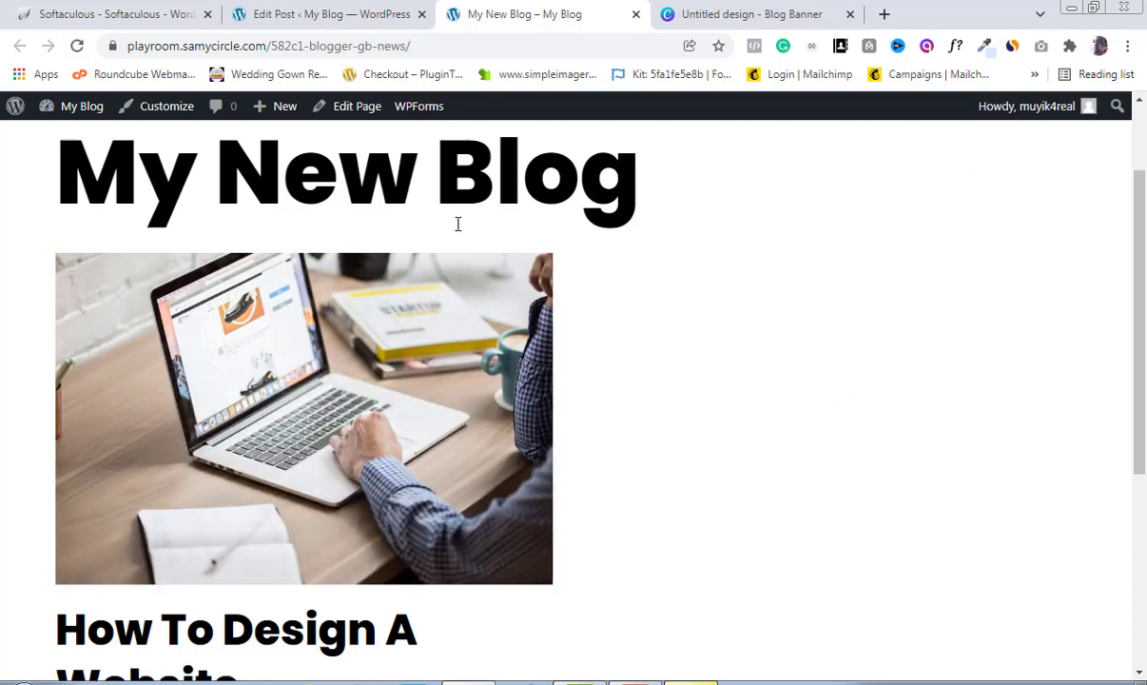
scroll(1115, 271, "down", 2)
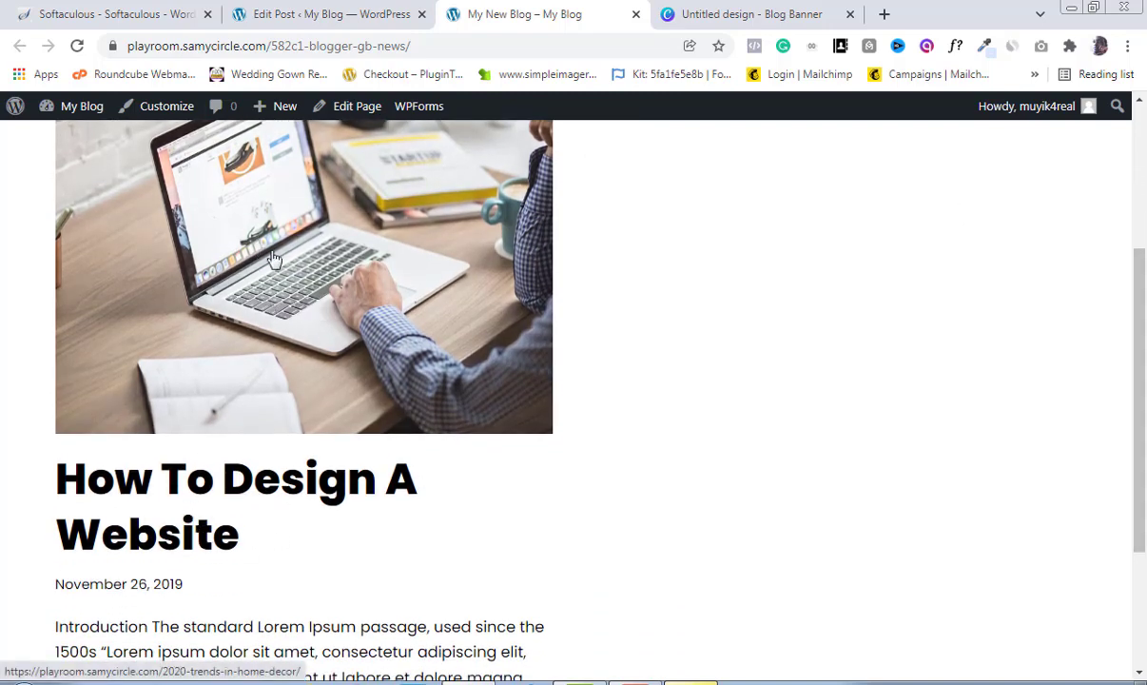
scroll(1094, 390, "up", 3)
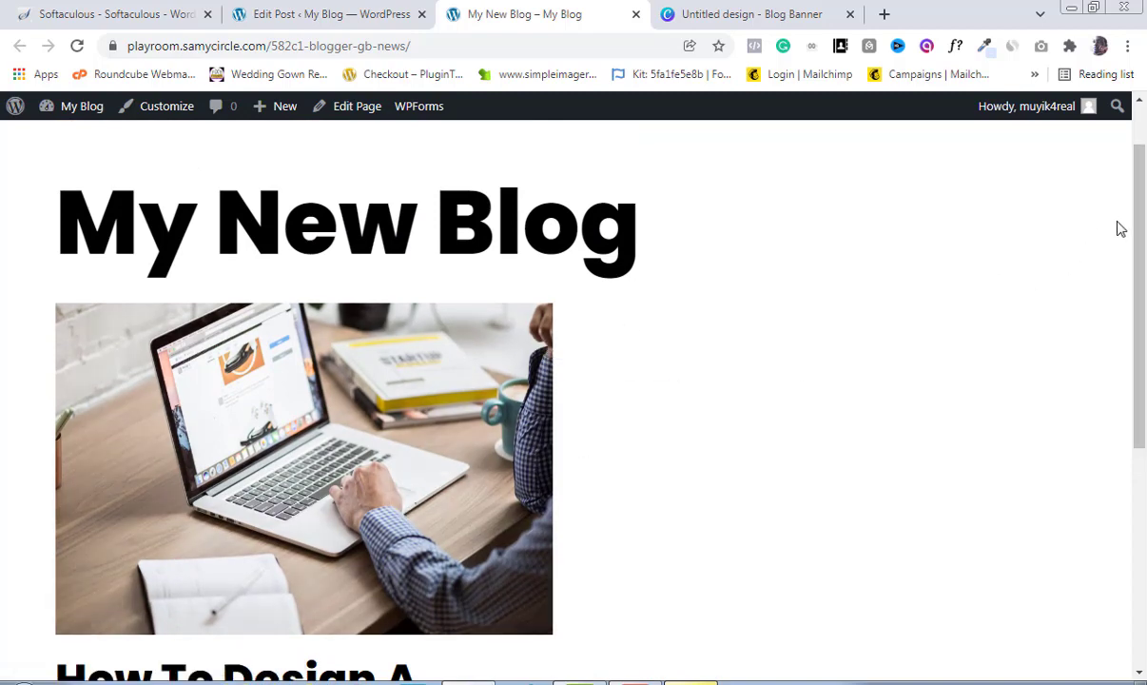
left_click_drag(1141, 237, 1144, 380)
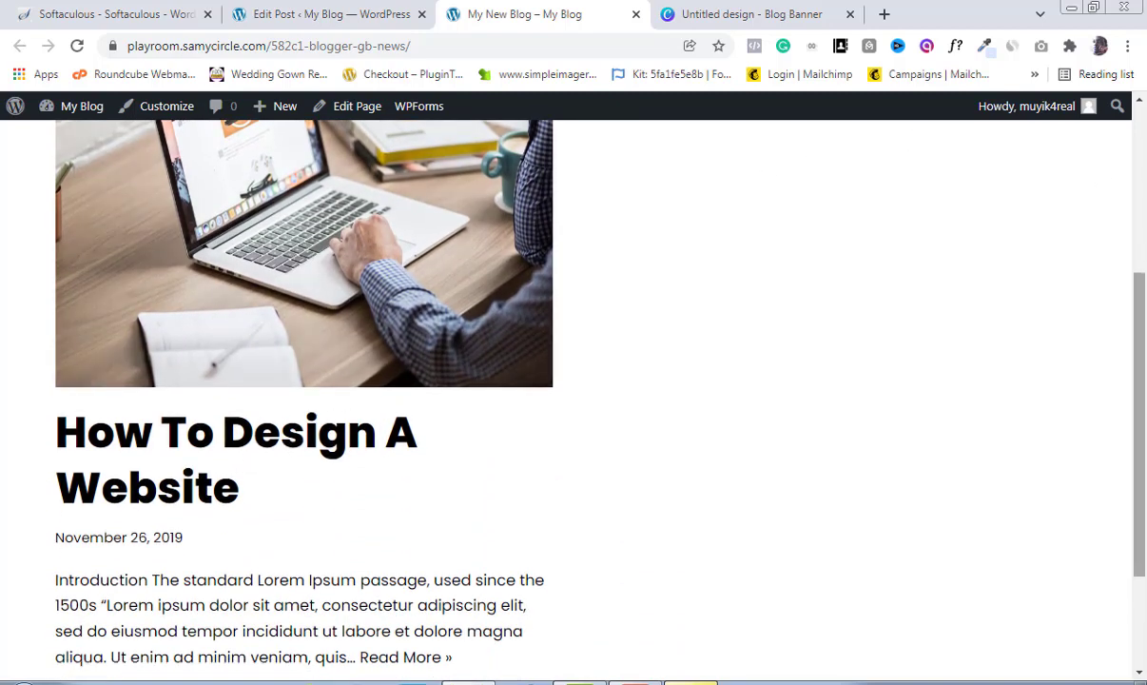
left_click_drag(1134, 443, 1139, 316)
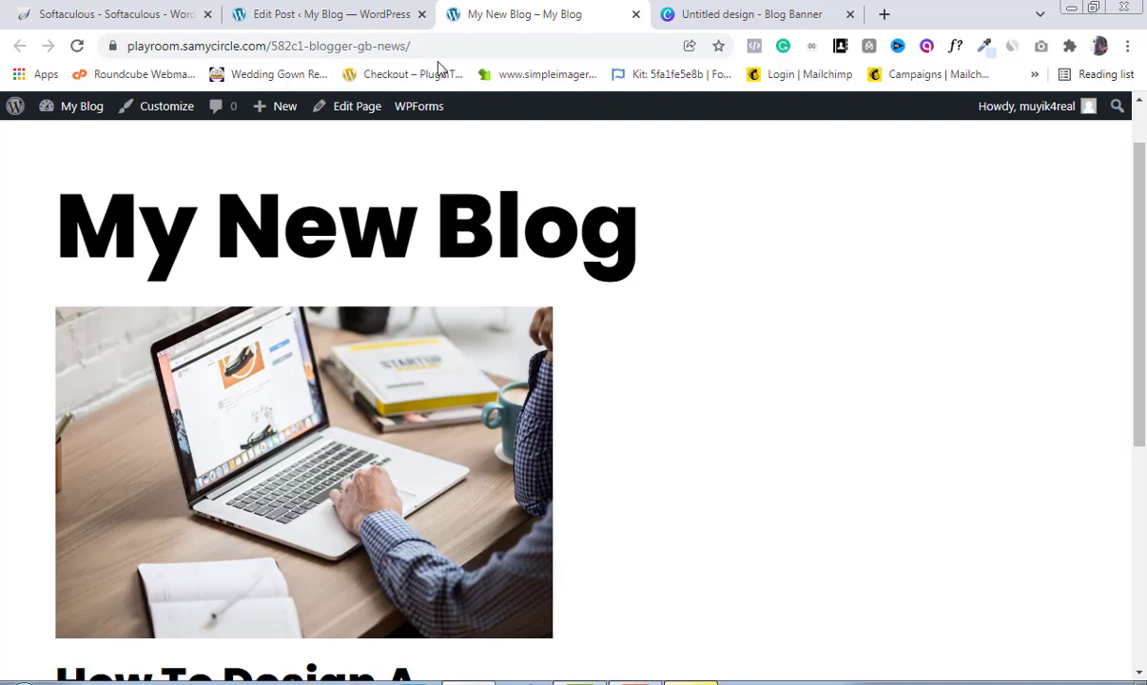
- Open the list of all posts in the dashboard and compare it with the post preview on the live My New Blog page
left_click(302, 14)
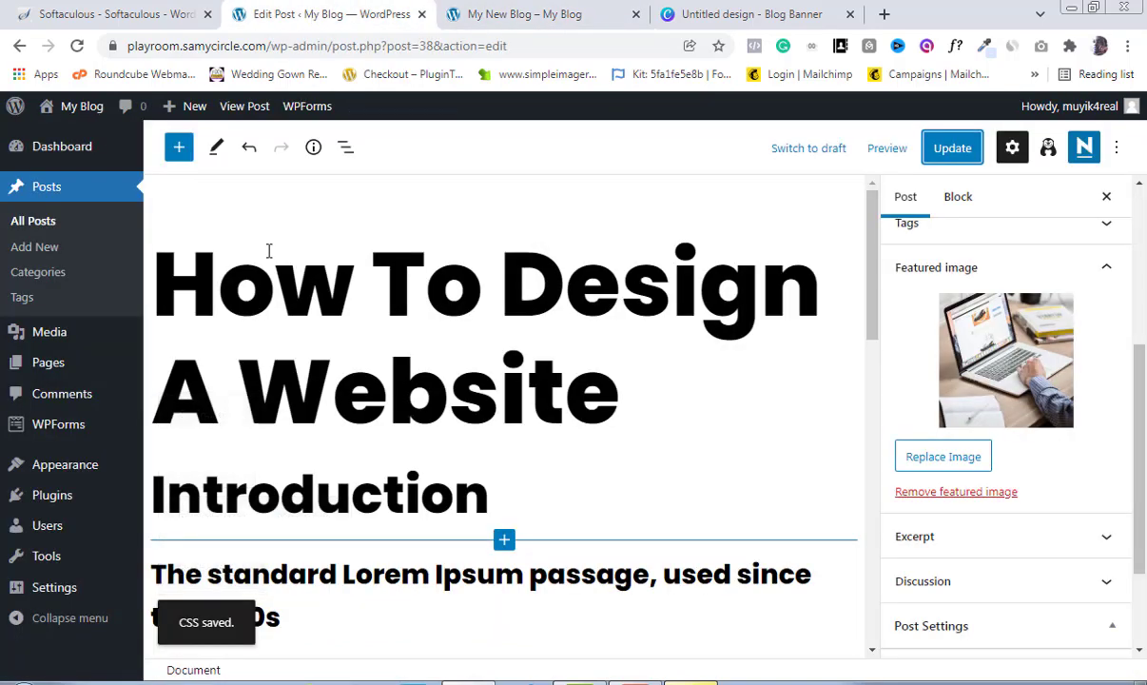
left_click(45, 222)
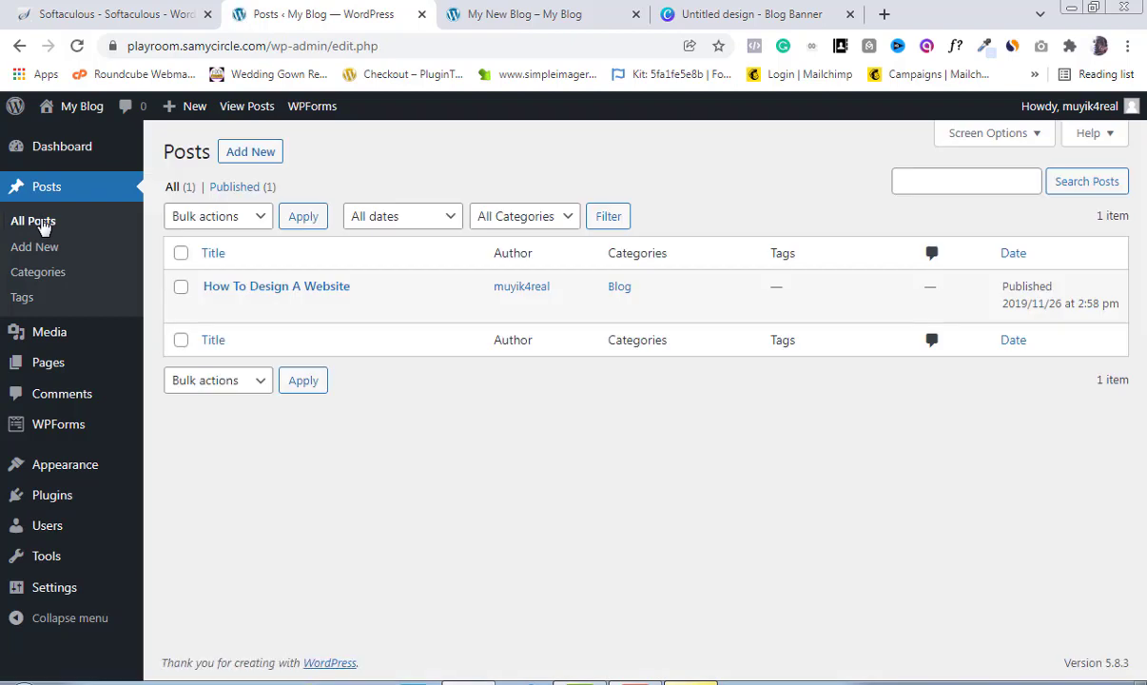
left_click(512, 17)
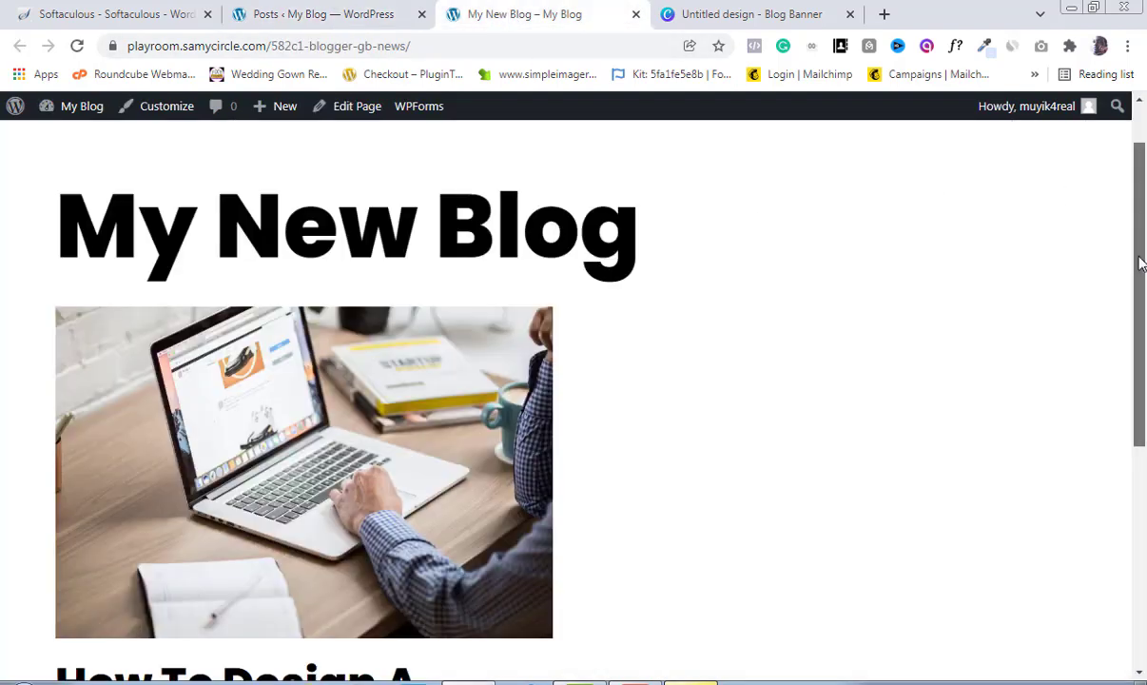
left_click_drag(1139, 255, 1144, 354)
scroll(836, 332, "up", 1)
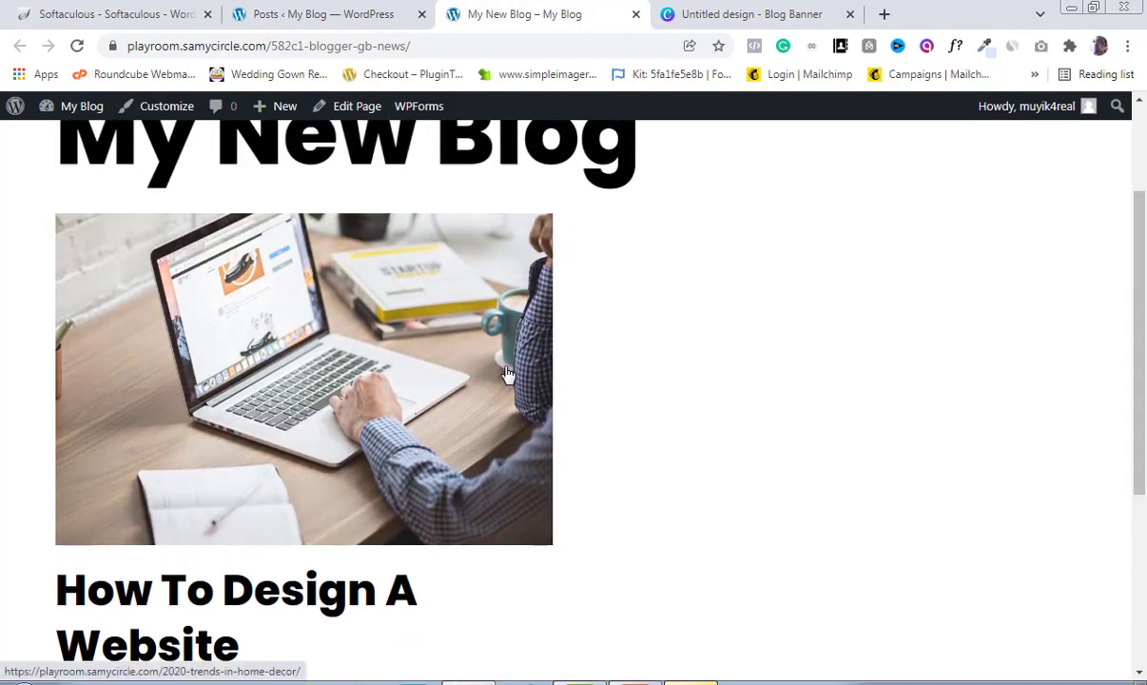
scroll(1139, 211, "down", 3)
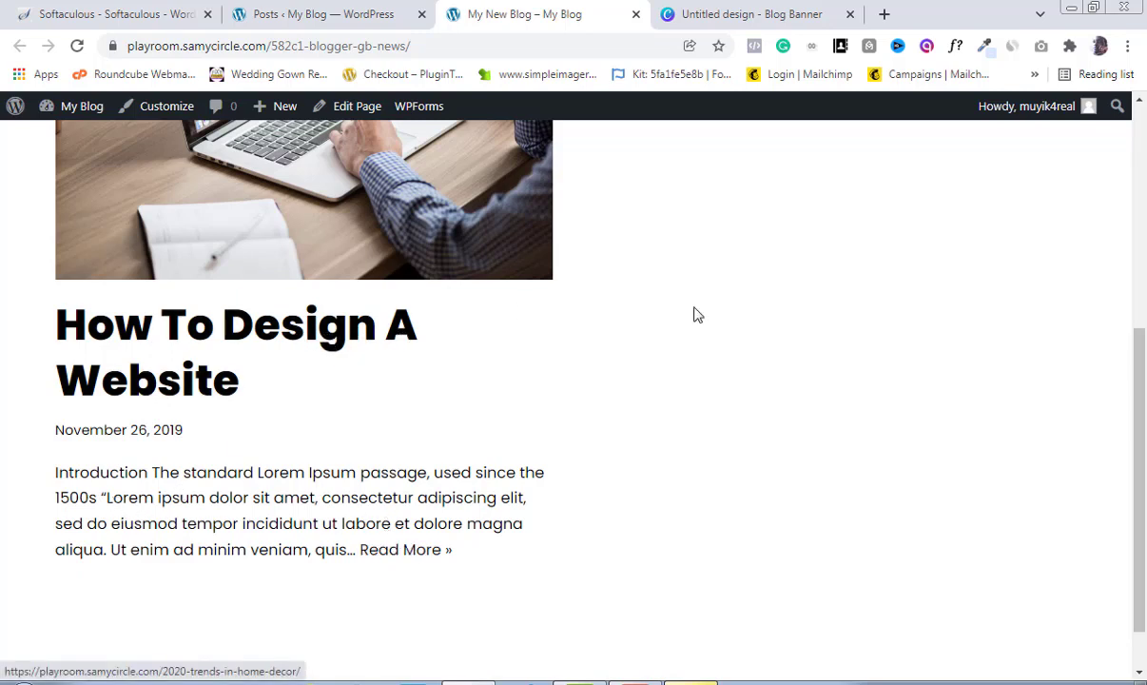
left_click_drag(1139, 471, 1118, 299)
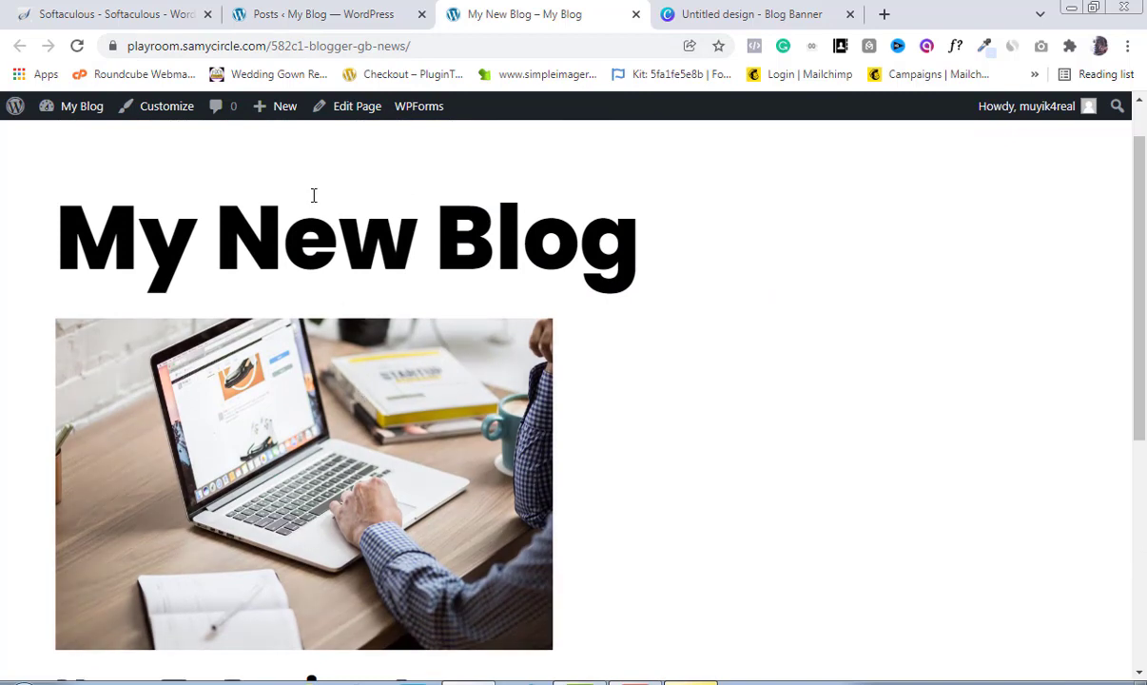
left_click(300, 16)
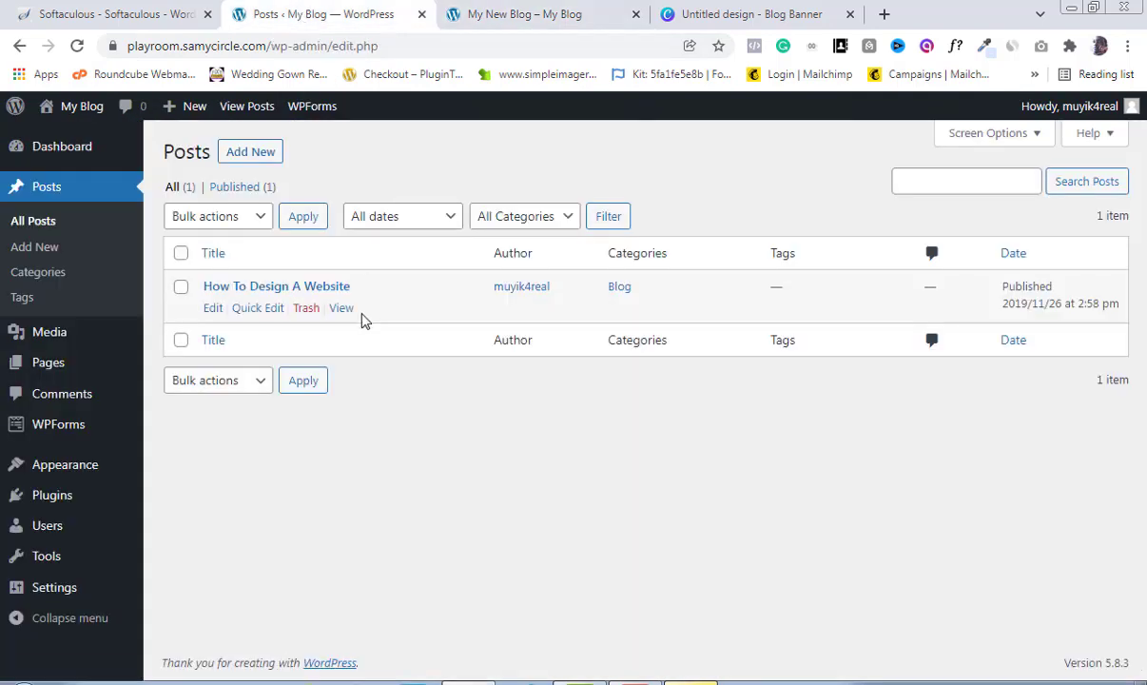
mouse_move(330, 304)
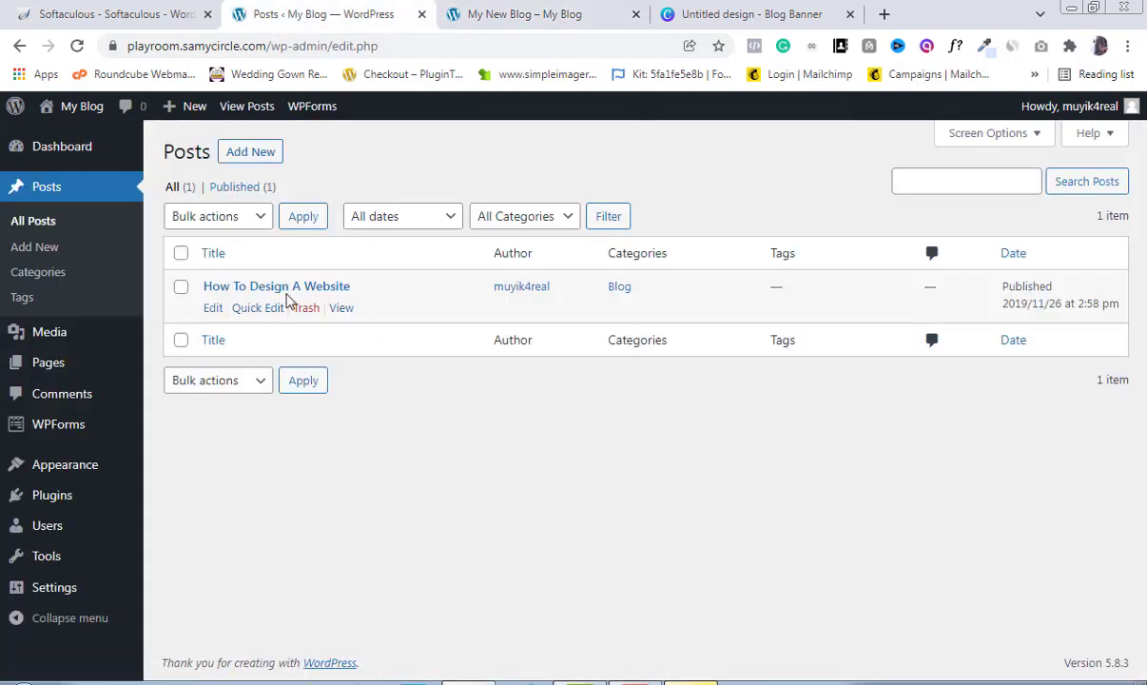
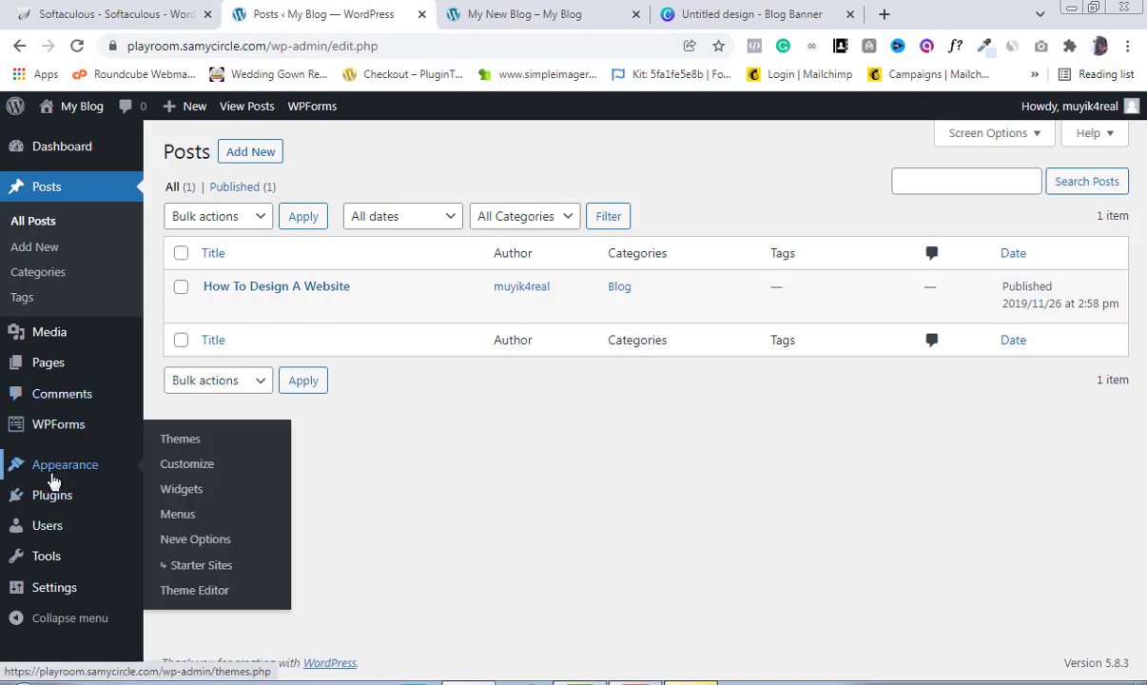
- Search the plugin directory for "duplicate post", then install and activate Yoast Duplicate Post
mouse_move(67, 496)
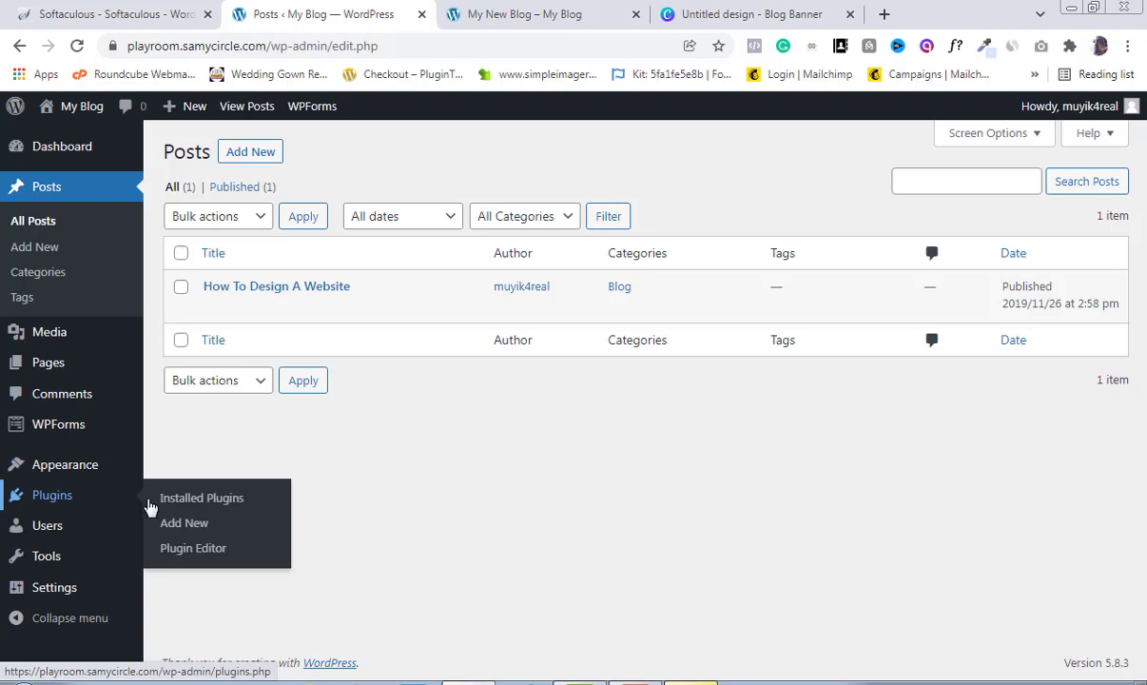
left_click(177, 529)
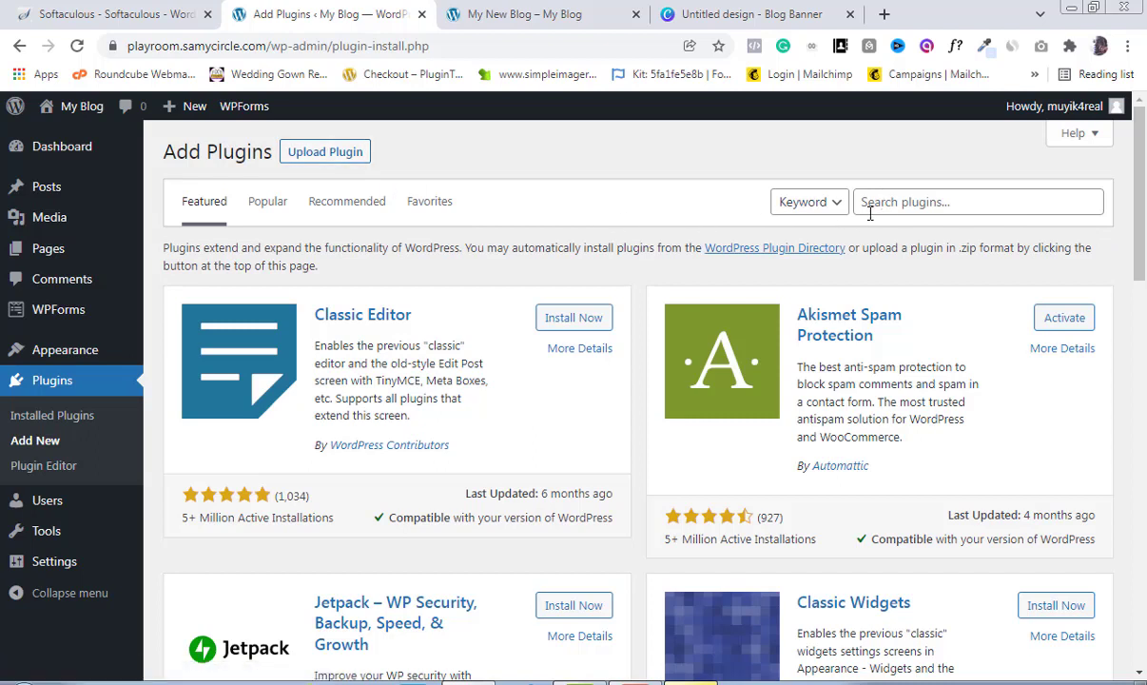
left_click(938, 202)
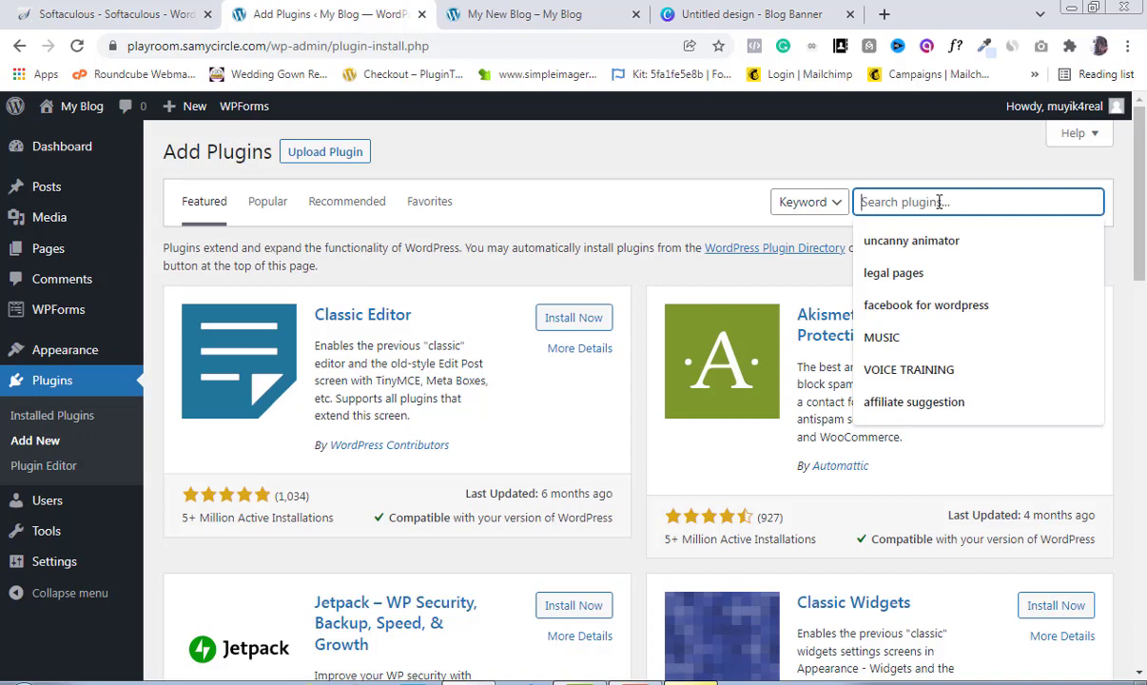
type("duplicate post")
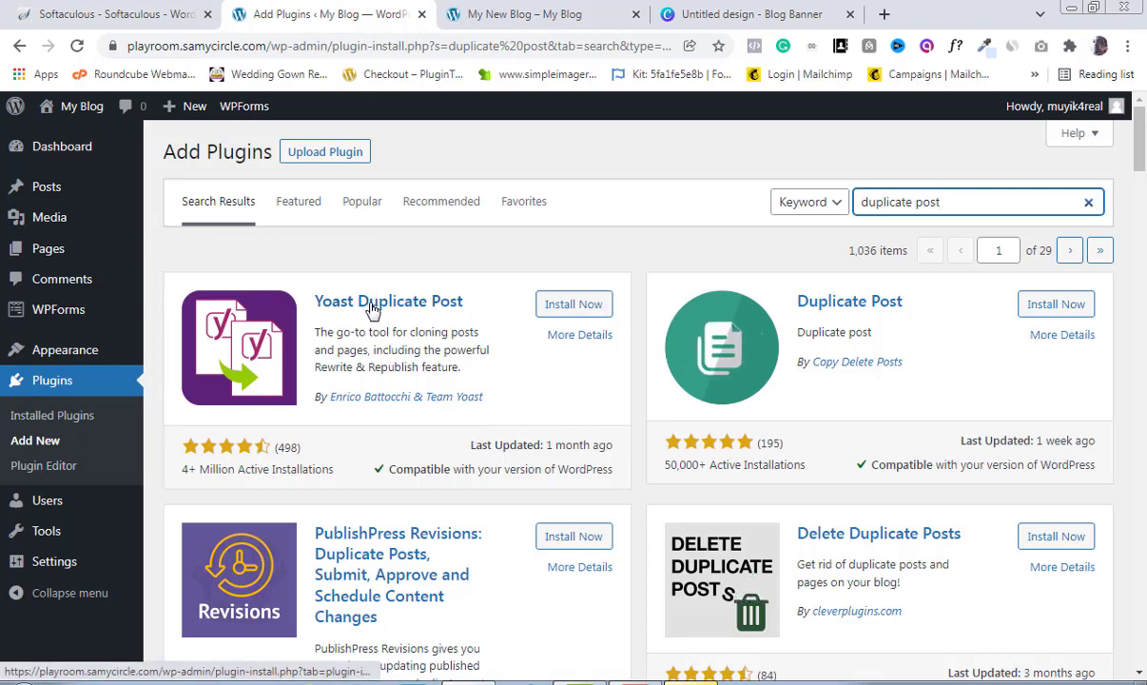
left_click(573, 306)
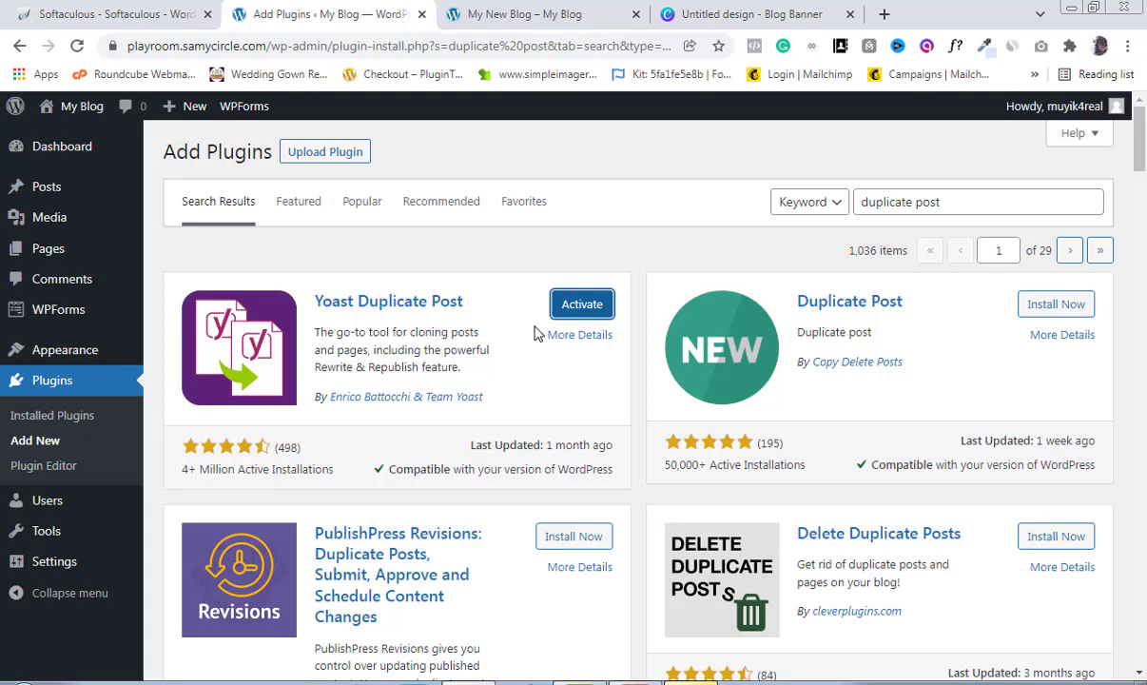
left_click(583, 309)
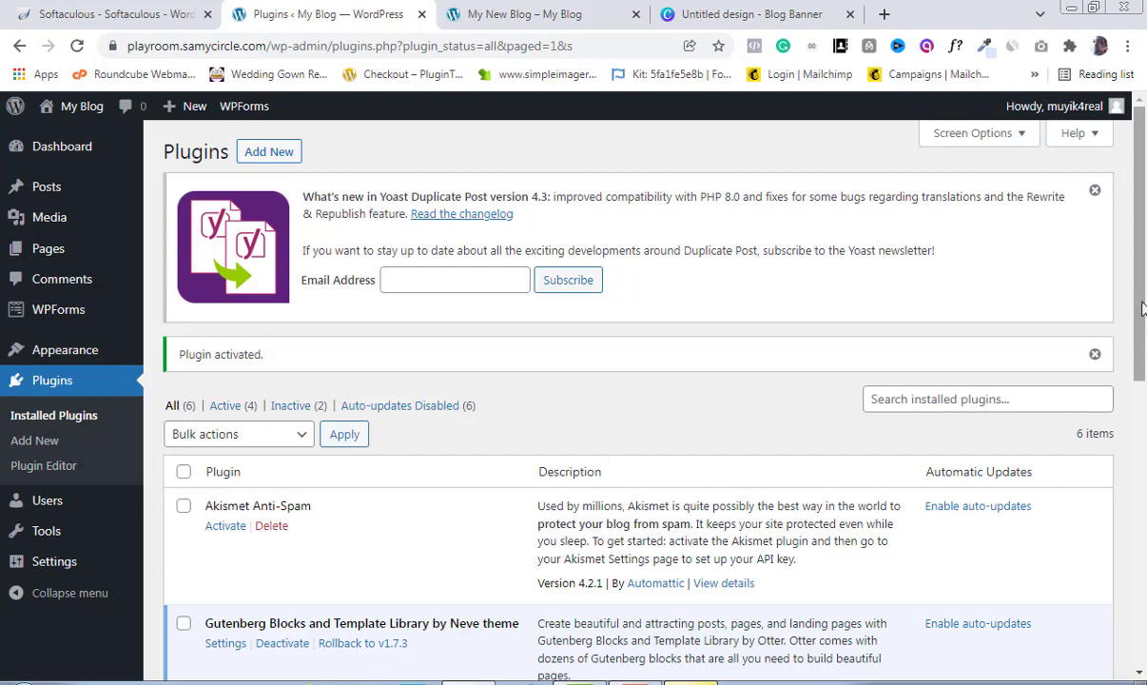
- Delete the inactive Akismet Anti-Spam and Hello Dolly plugins together with a bulk action
left_click_drag(1138, 328, 1047, 321)
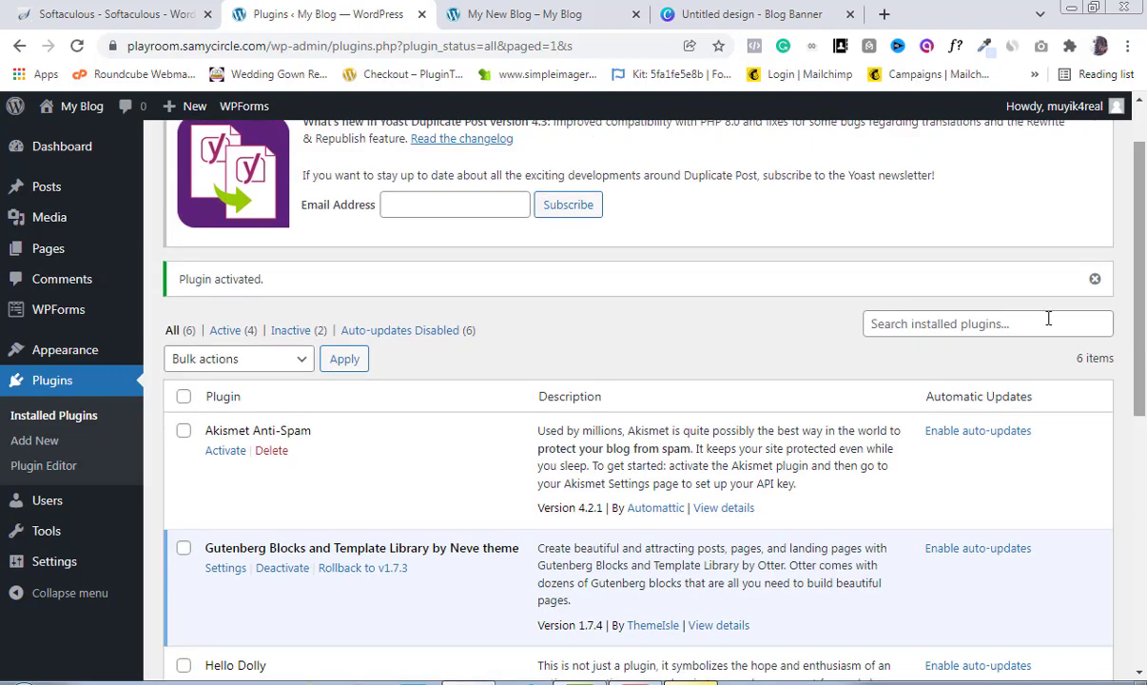
scroll(1143, 269, "down", 1)
left_click_drag(1144, 269, 1144, 297)
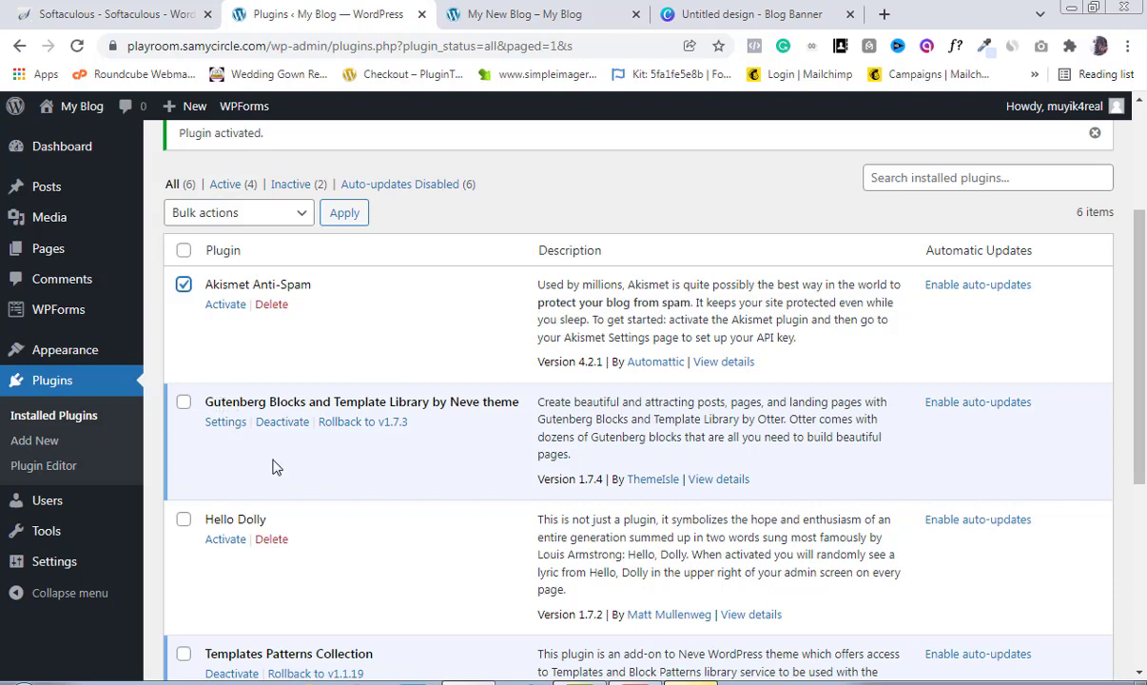
left_click(183, 520)
scroll(1141, 371, "down", 1)
left_click_drag(1143, 371, 1141, 472)
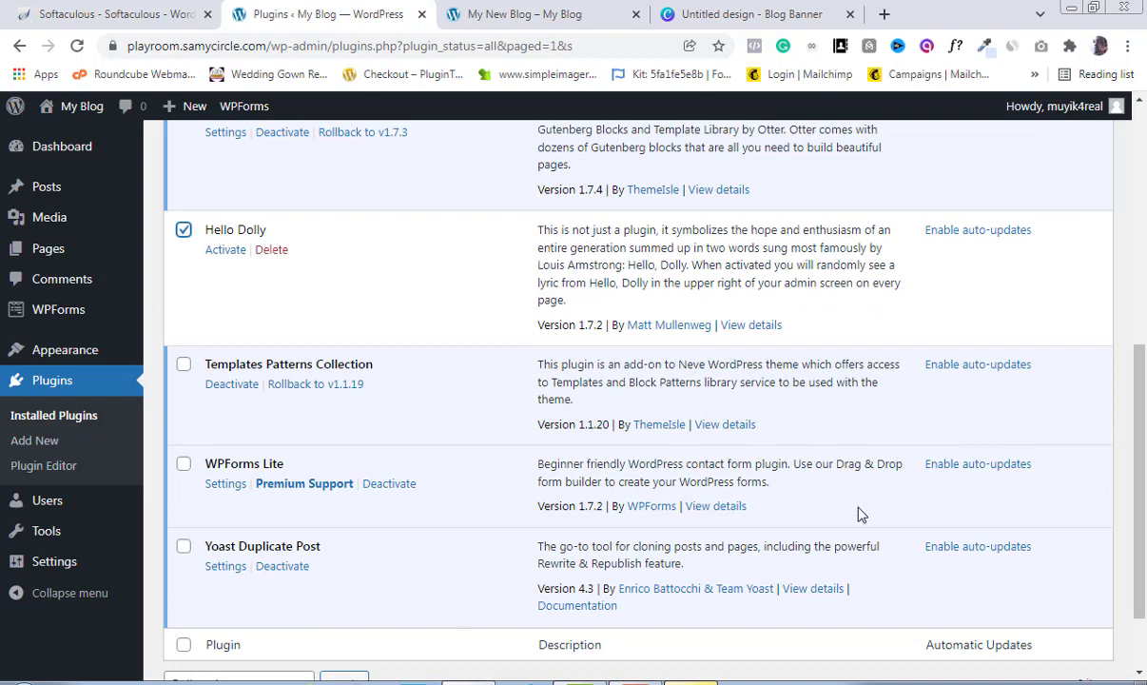
scroll(862, 512, "up", 2)
scroll(862, 512, "up", 2)
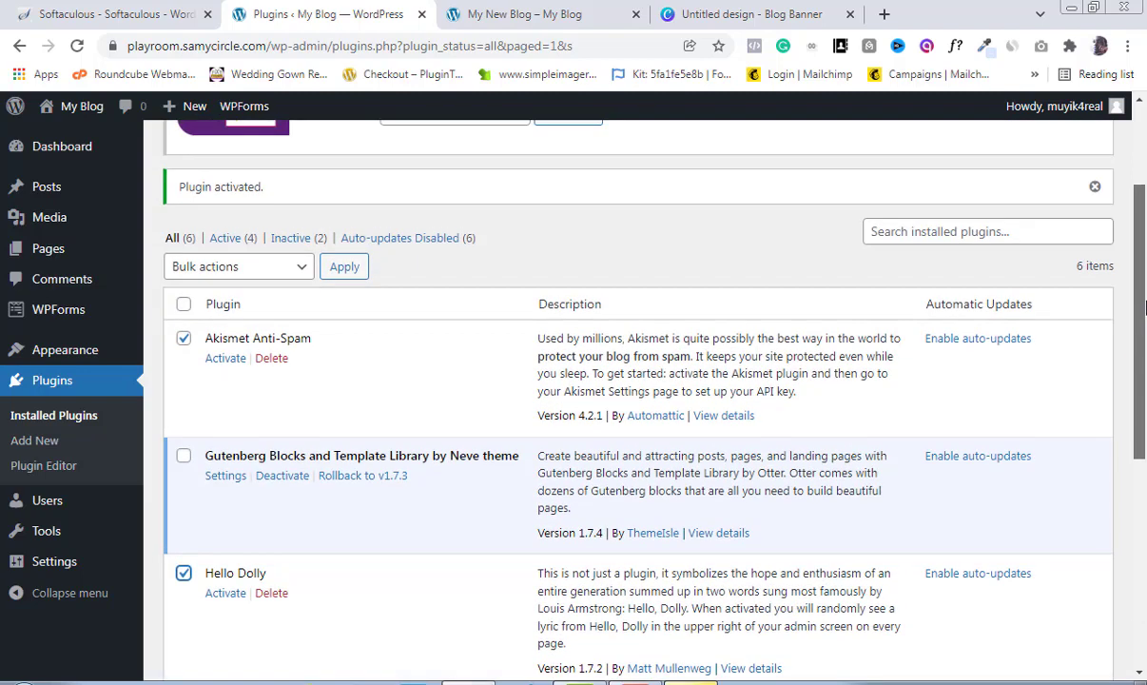
left_click(297, 271)
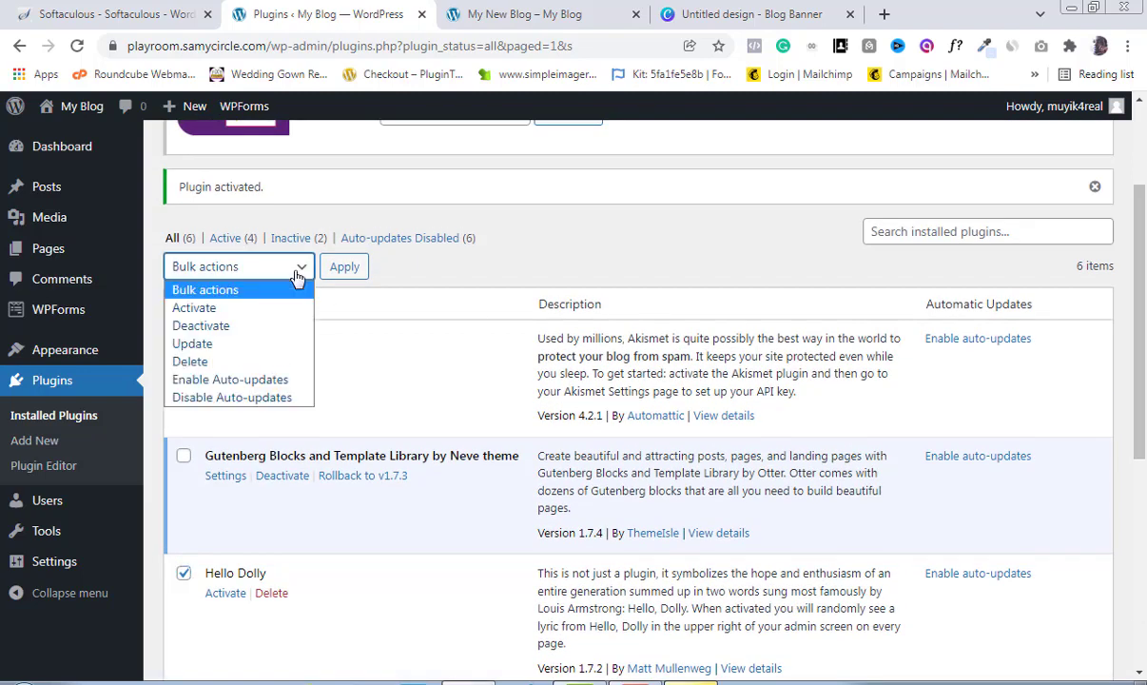
left_click(246, 359)
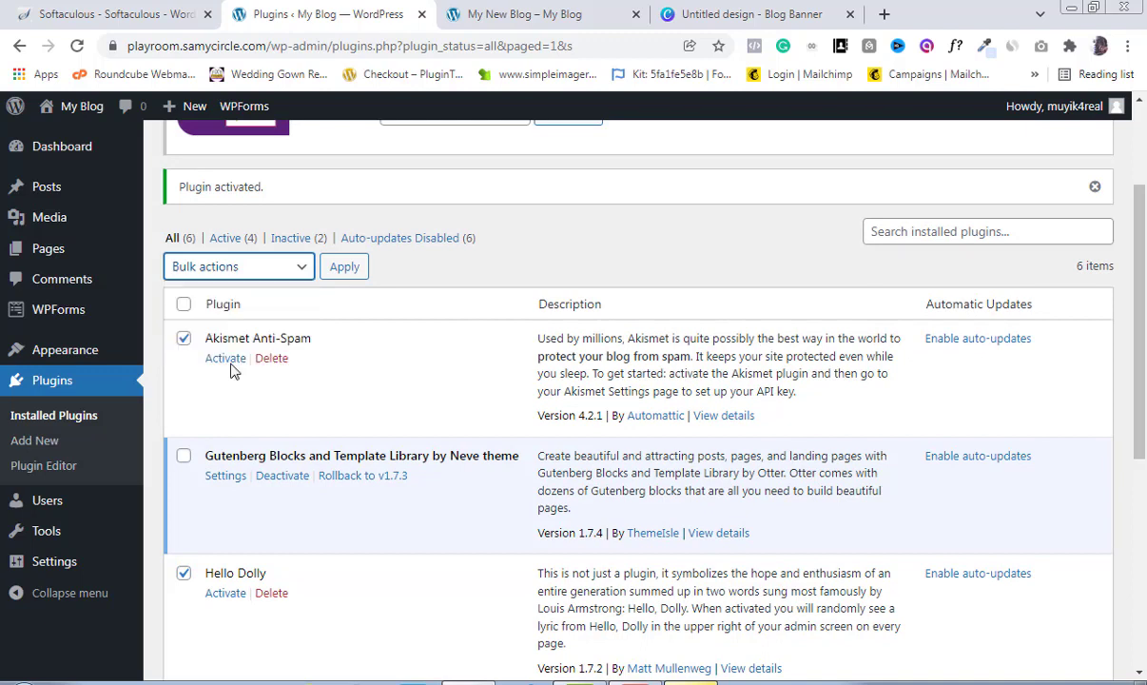
left_click(342, 268)
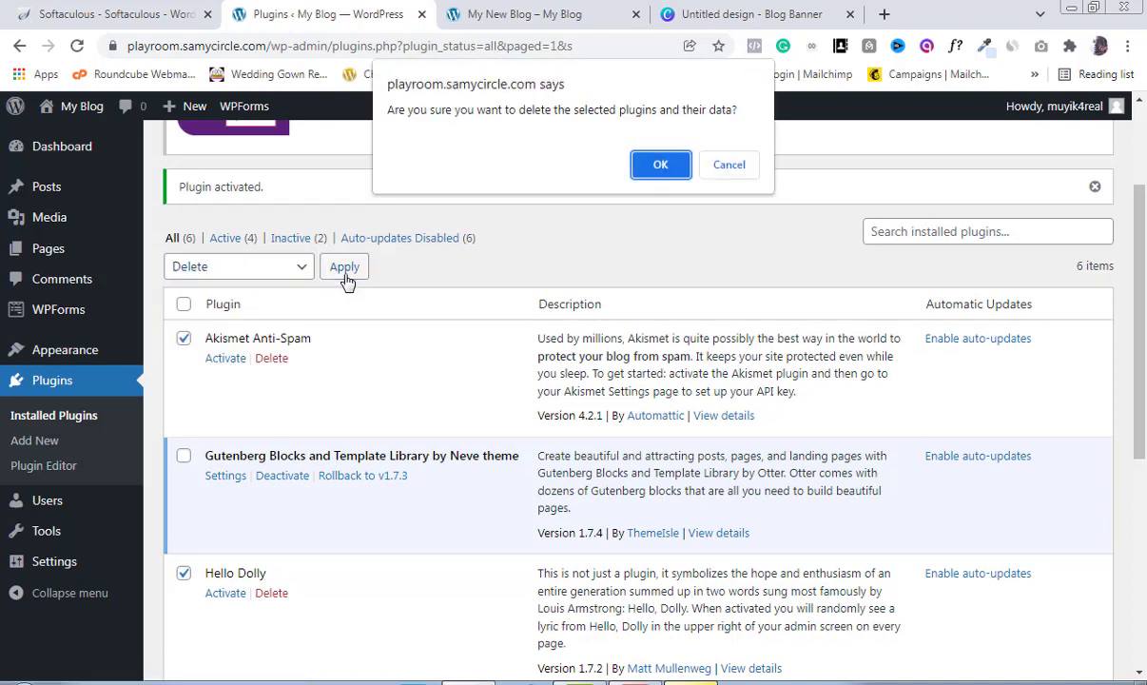
left_click(663, 171)
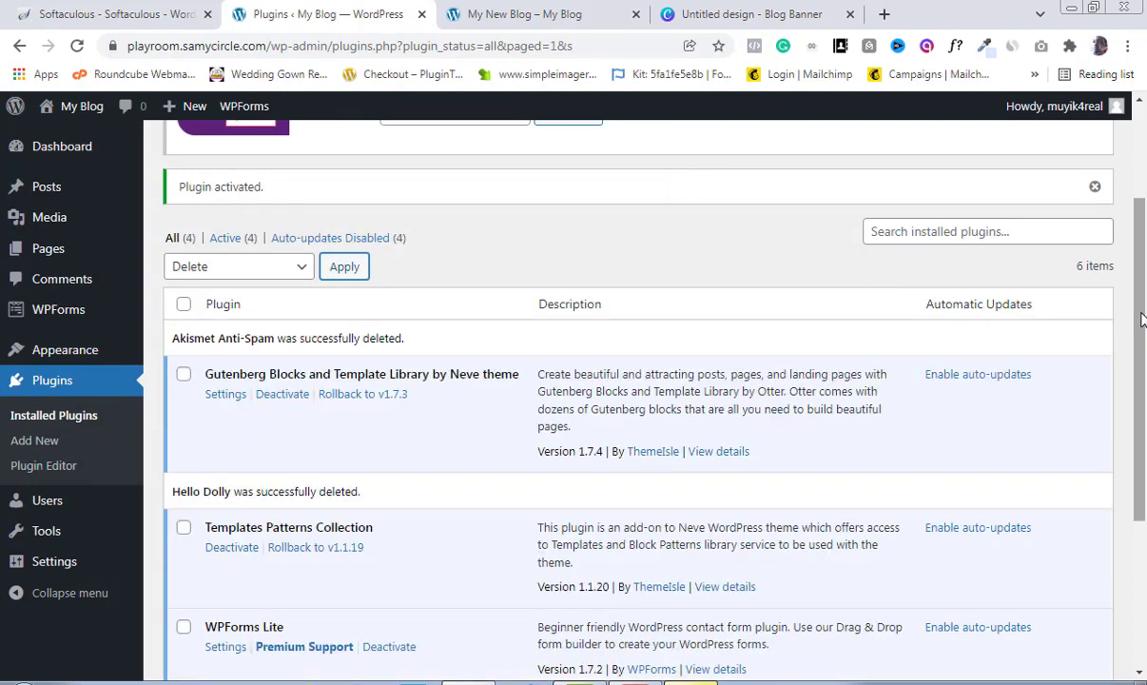
- Open the list of all posts and copy the How To Design A Website post to a new draft
left_click_drag(1143, 320, 1143, 454)
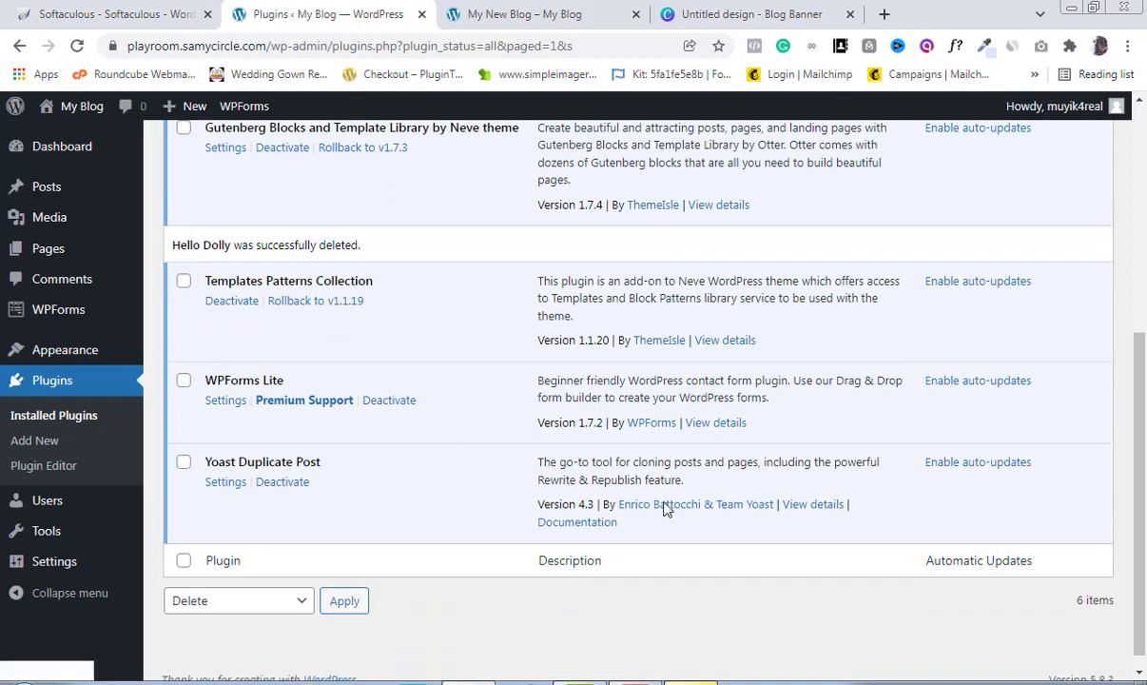
left_click_drag(1140, 470, 1140, 366)
scroll(825, 180, "up", 3)
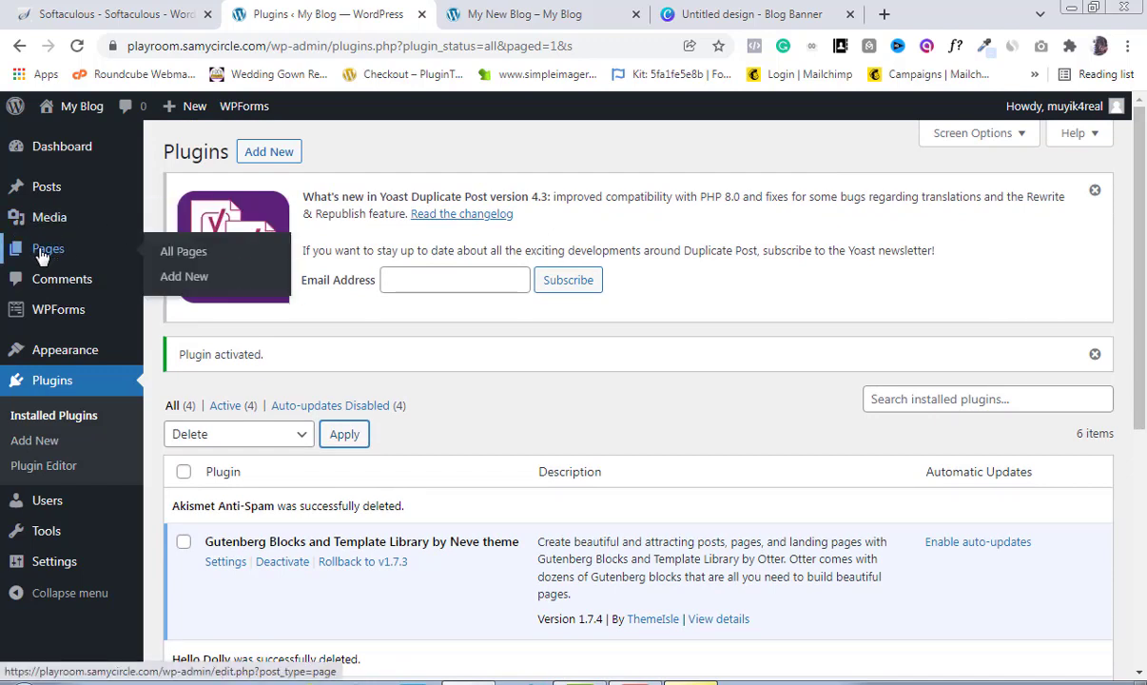
left_click(42, 187)
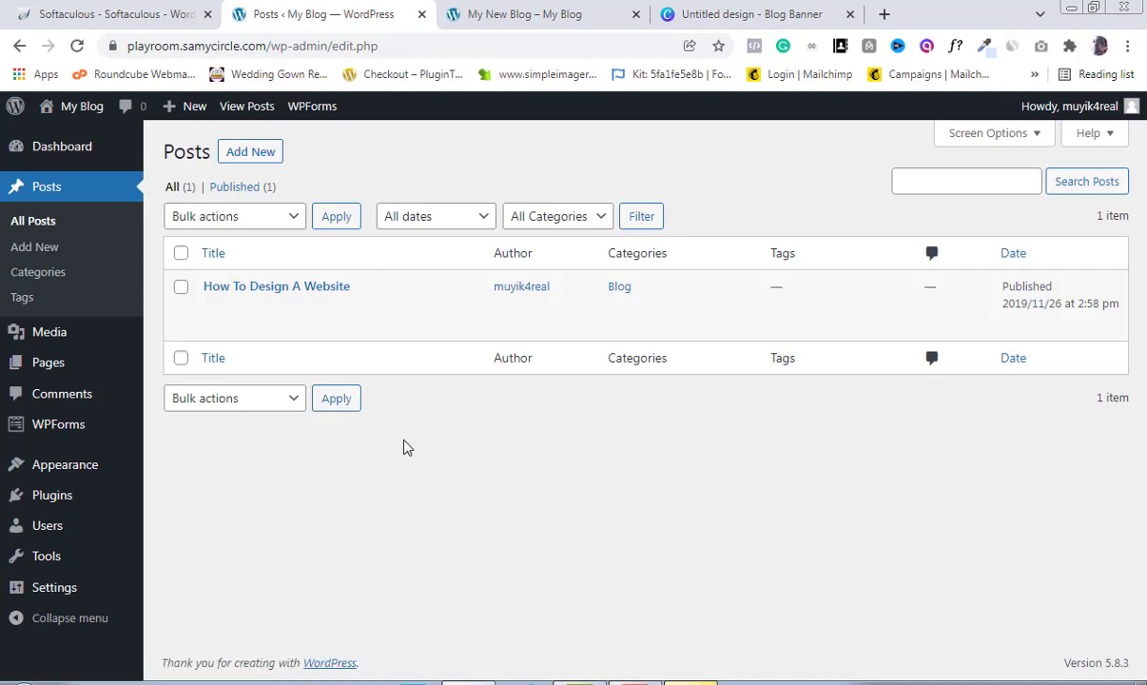
mouse_move(322, 306)
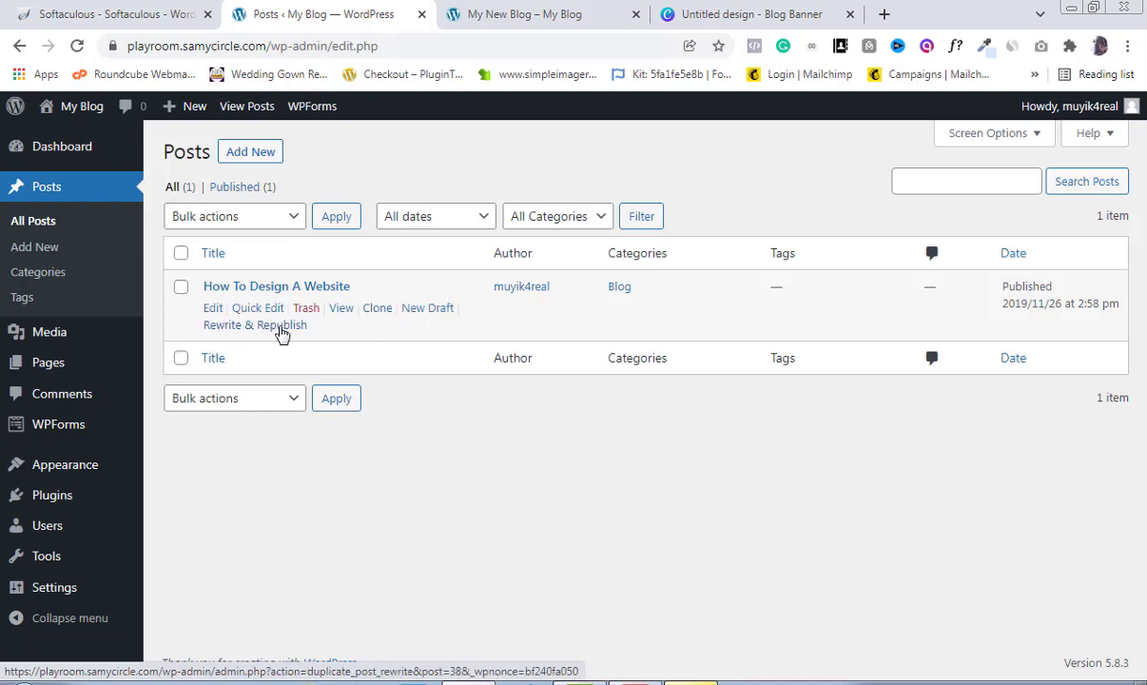
left_click(430, 311)
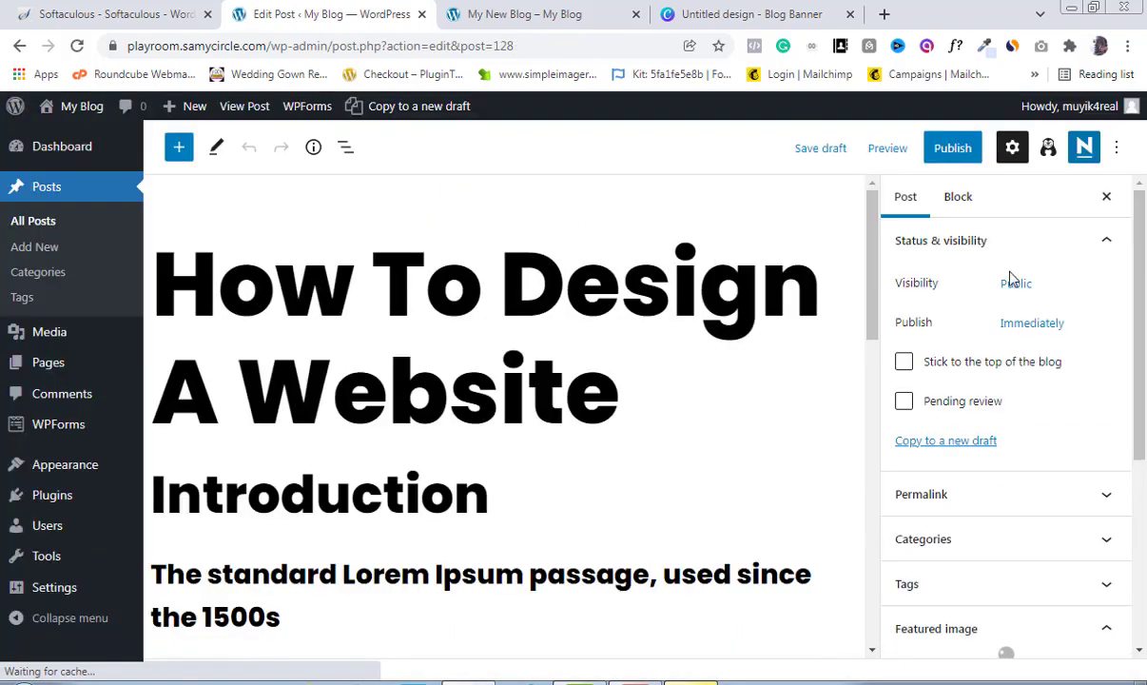
- Change the title of the duplicated draft post to "How To Blog"
scroll(951, 304, "down", 1)
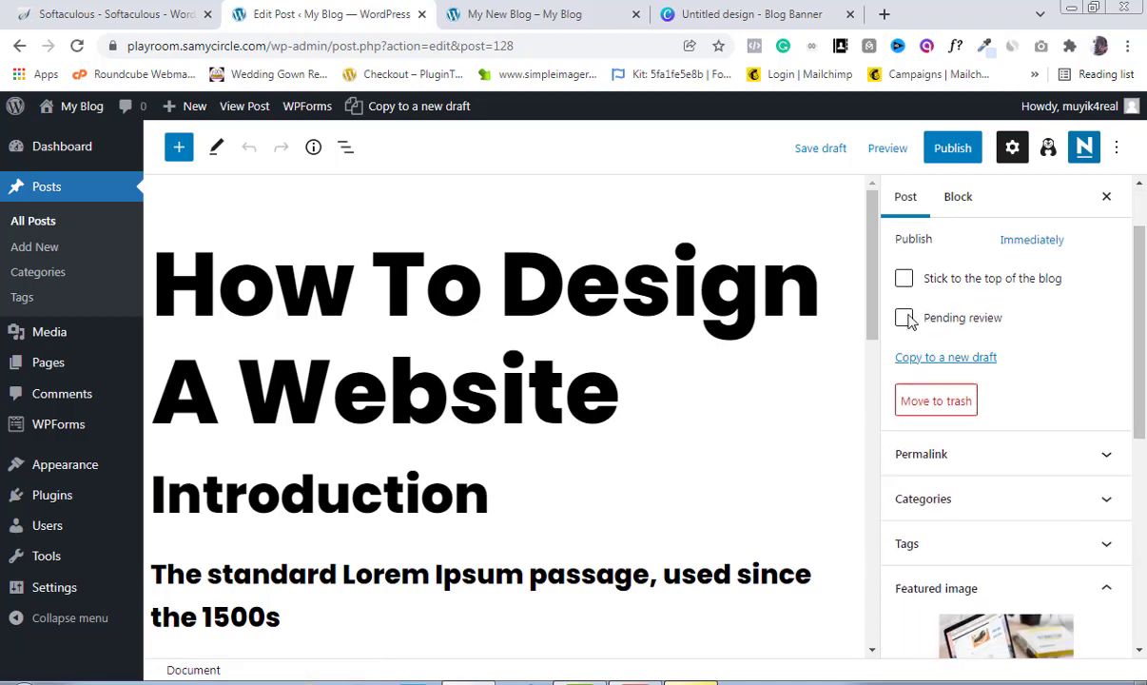
mouse_move(872, 310)
left_mouse_down()
mouse_move(872, 320)
mouse_move(867, 305)
left_mouse_up()
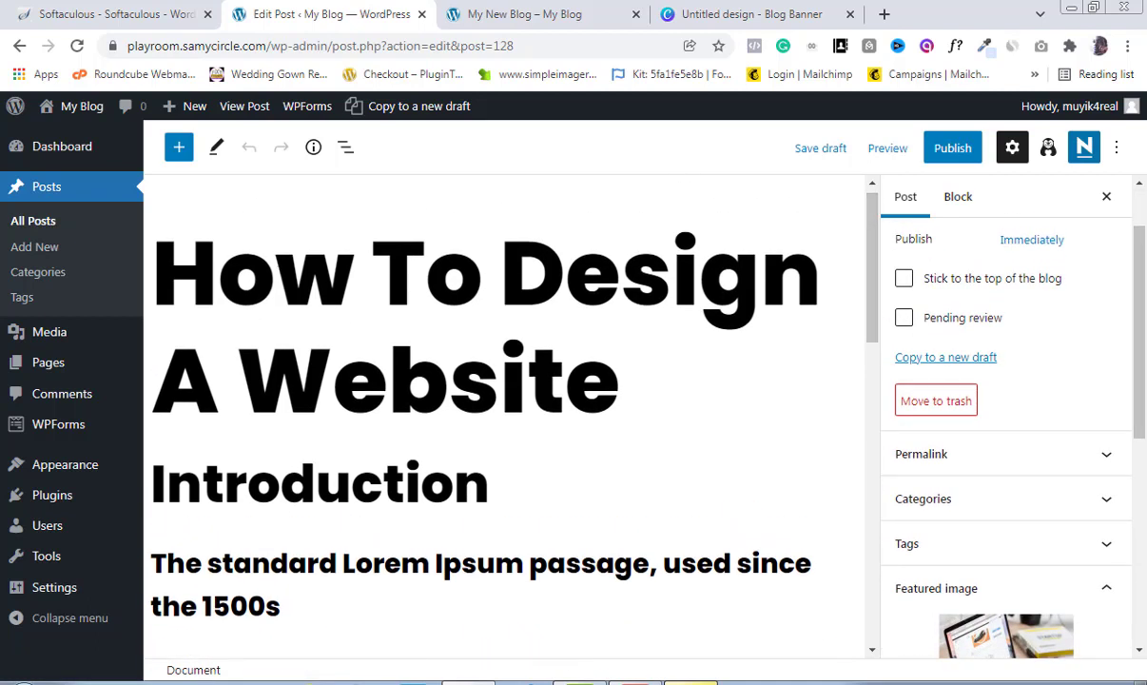
left_click_drag(182, 269, 655, 386)
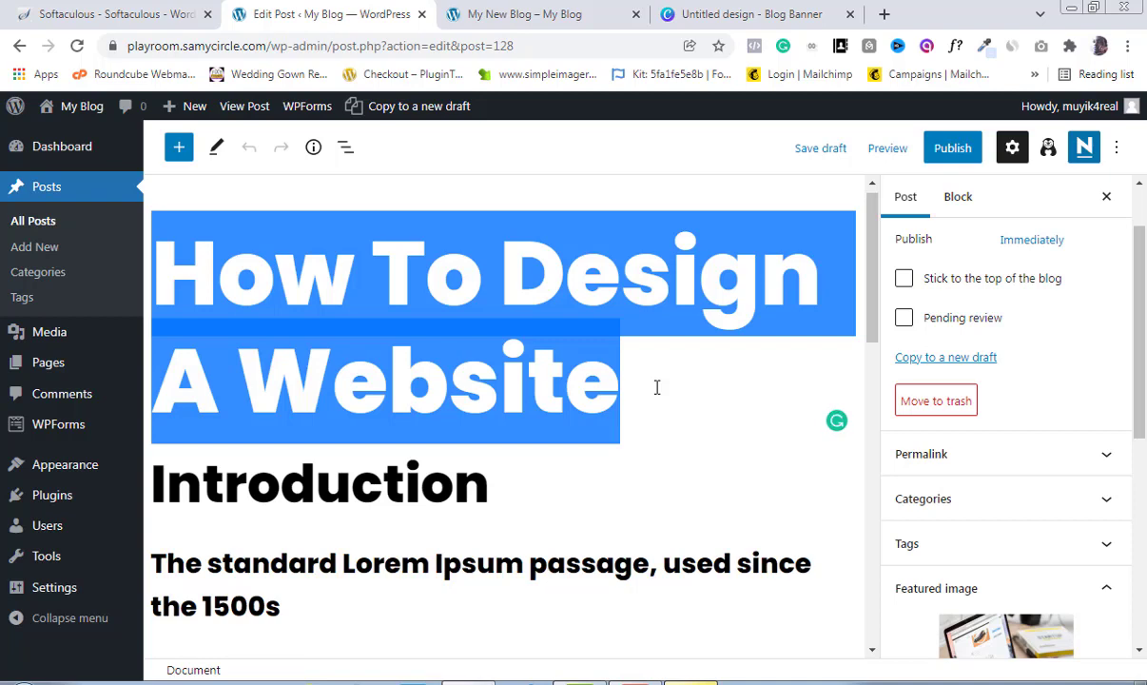
type("How To ")
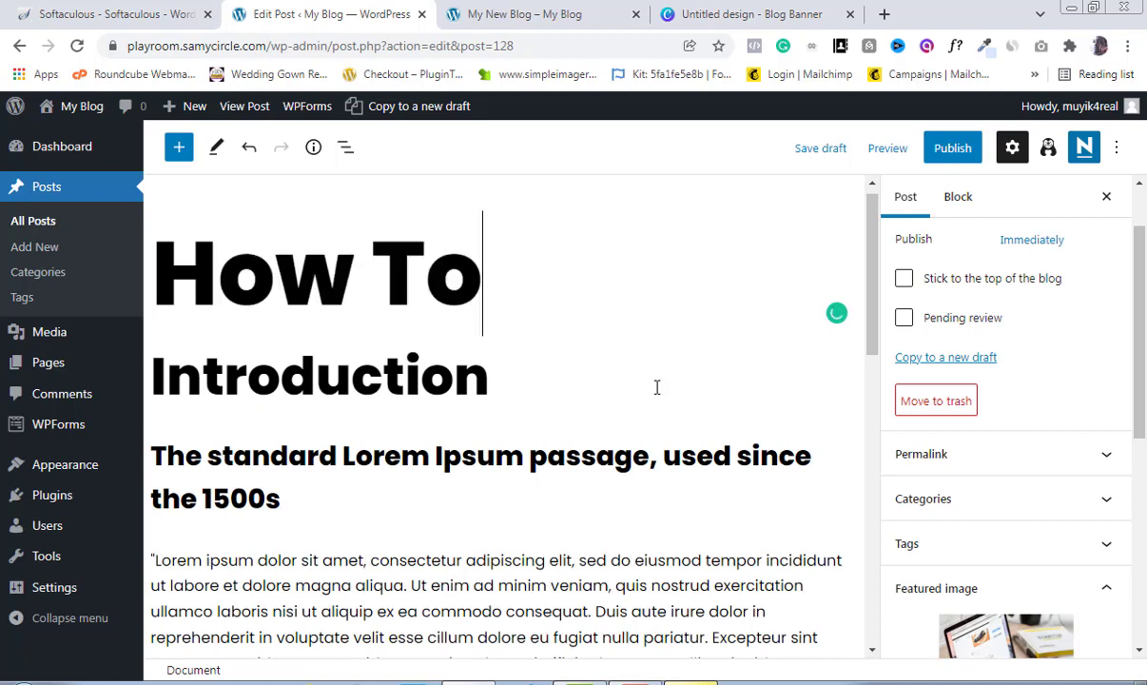
type("Blog")
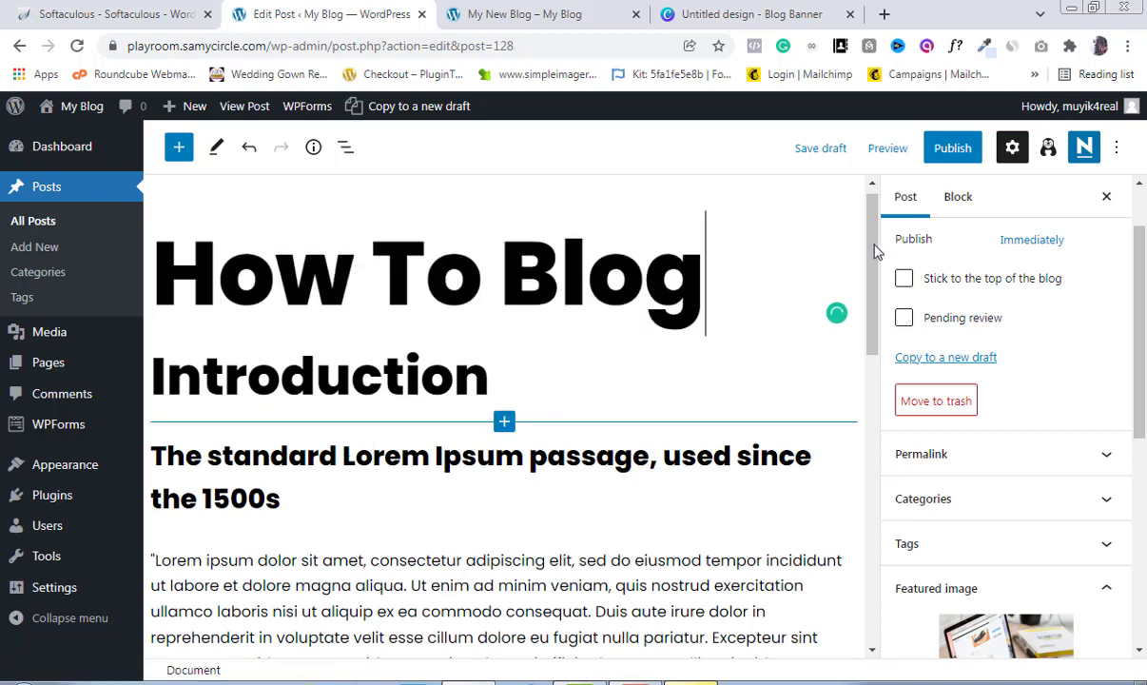
- Replace the draft's featured image with the media library picture of a cat sitting on a rooftop
left_click_drag(865, 251, 867, 335)
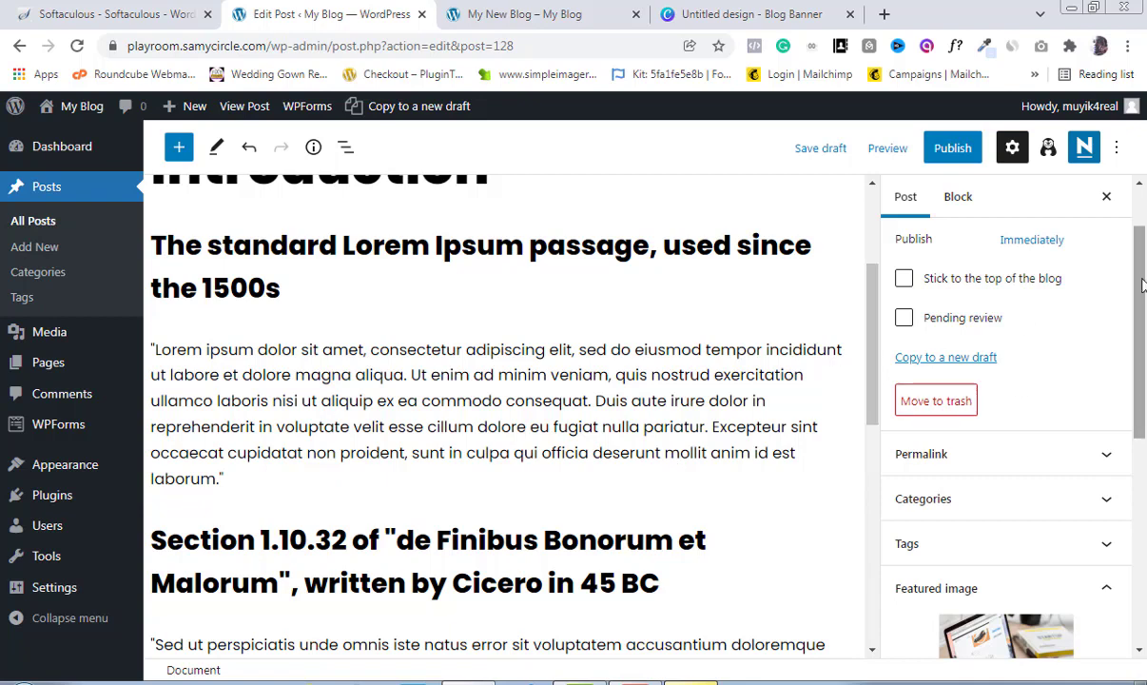
left_click_drag(1142, 285, 1142, 376)
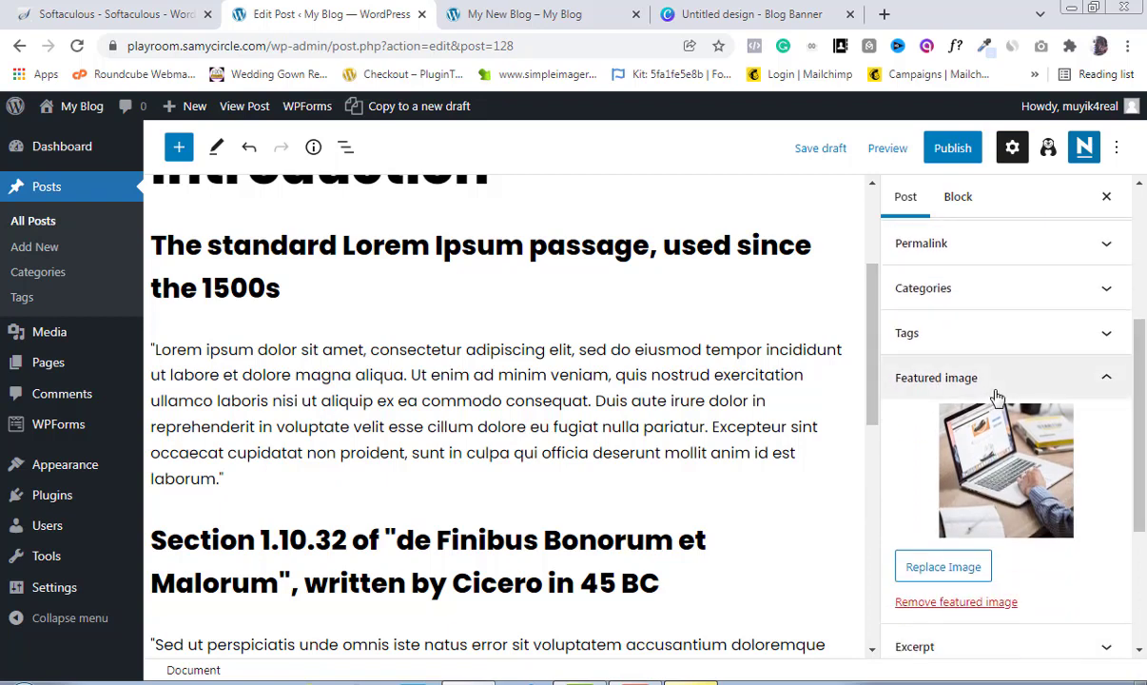
left_click(951, 567)
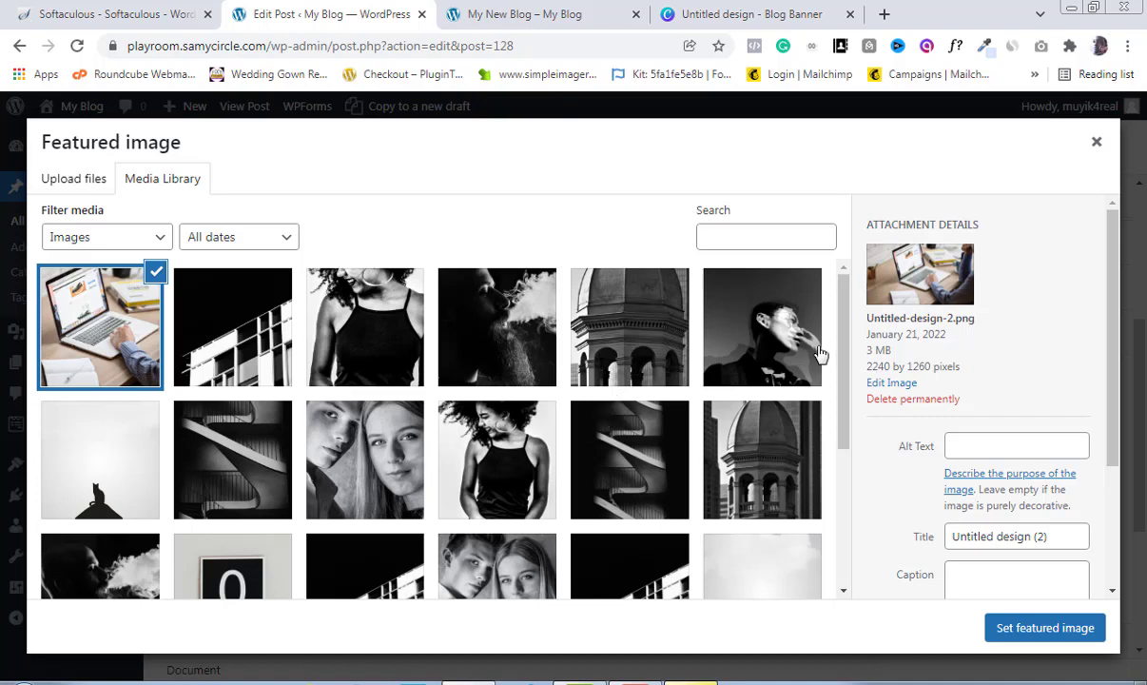
left_click_drag(847, 358, 846, 461)
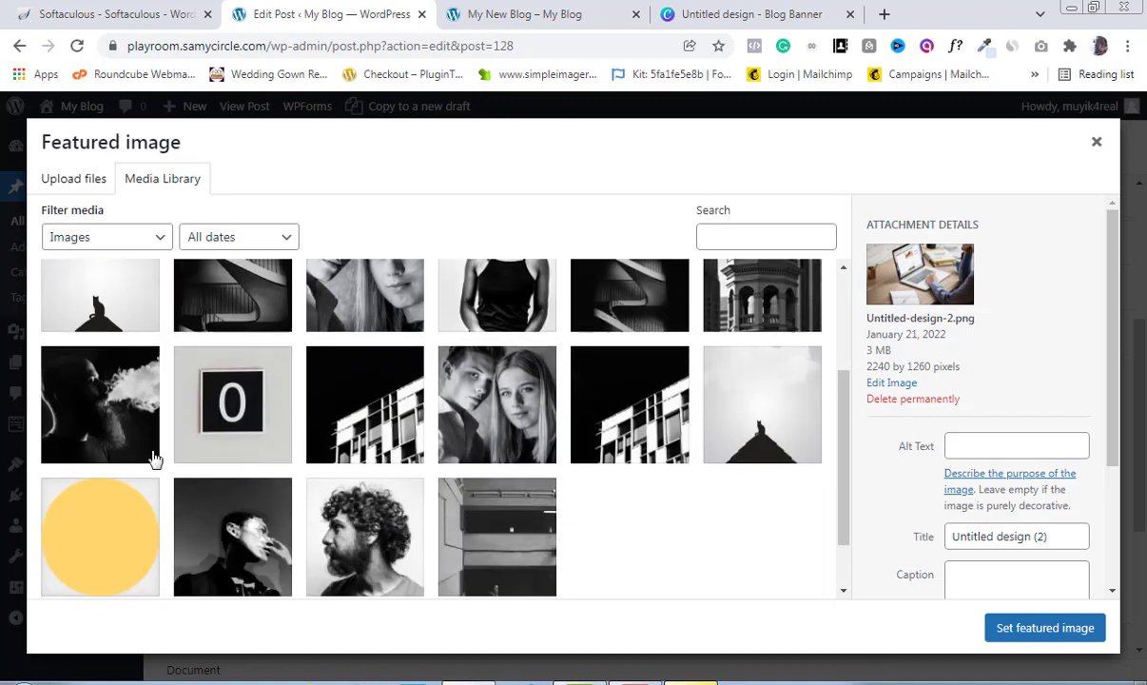
left_click(109, 297)
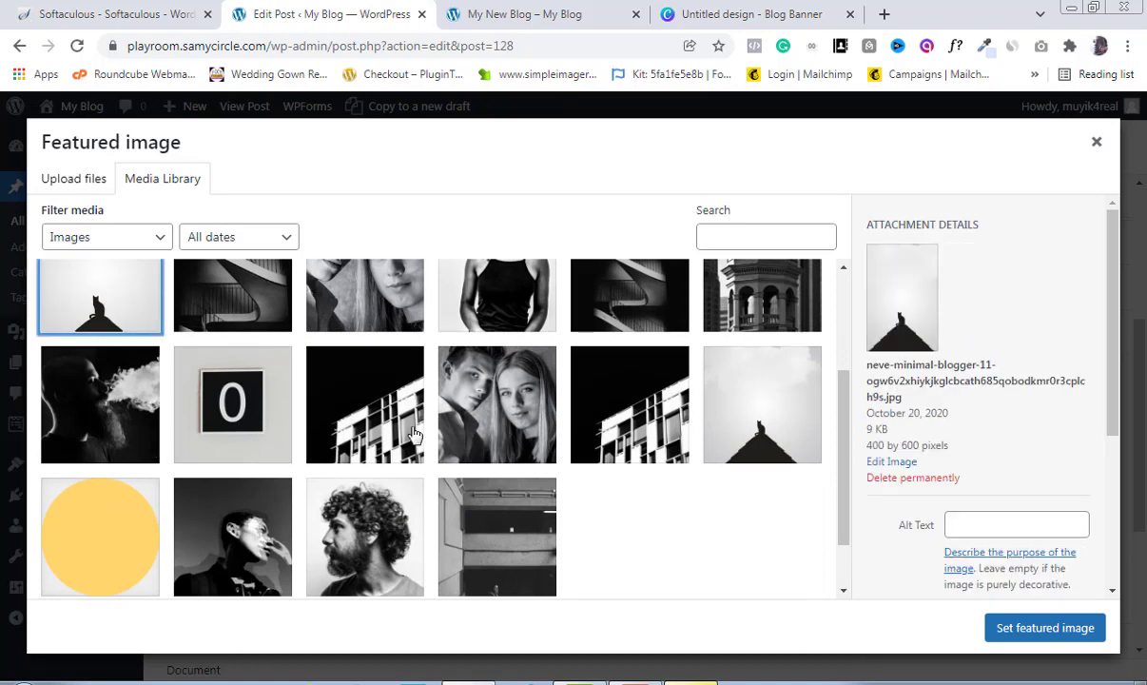
left_click(1039, 631)
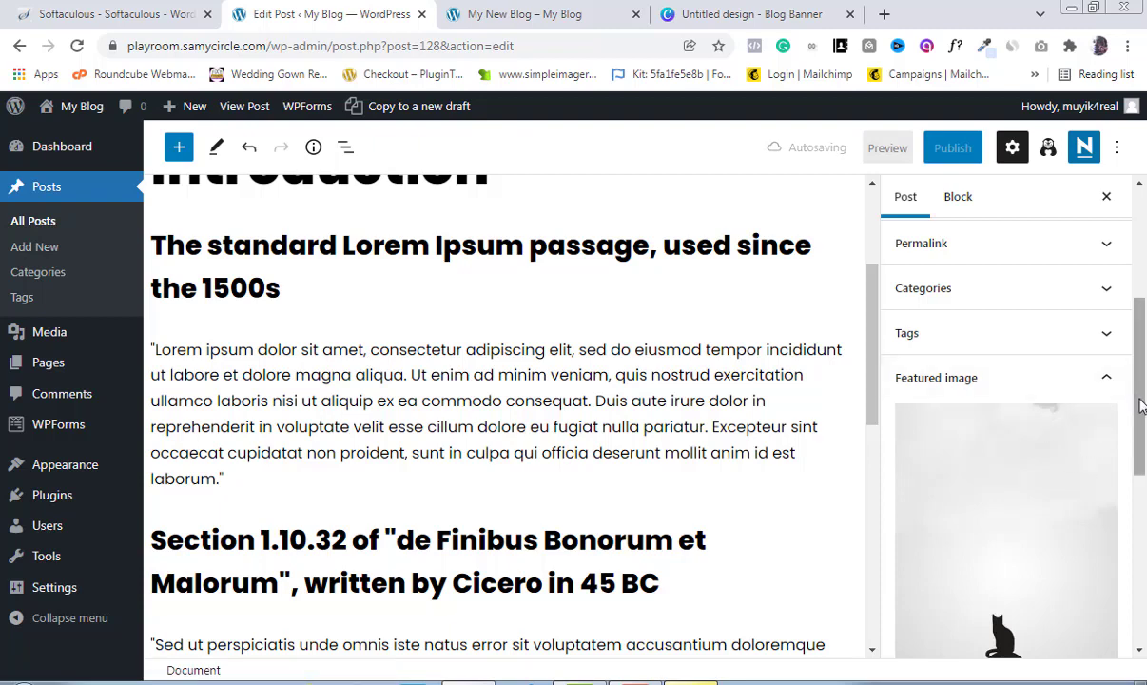
- Publish the How To Blog post with public visibility and immediate publication
left_click_drag(1139, 381, 1143, 406)
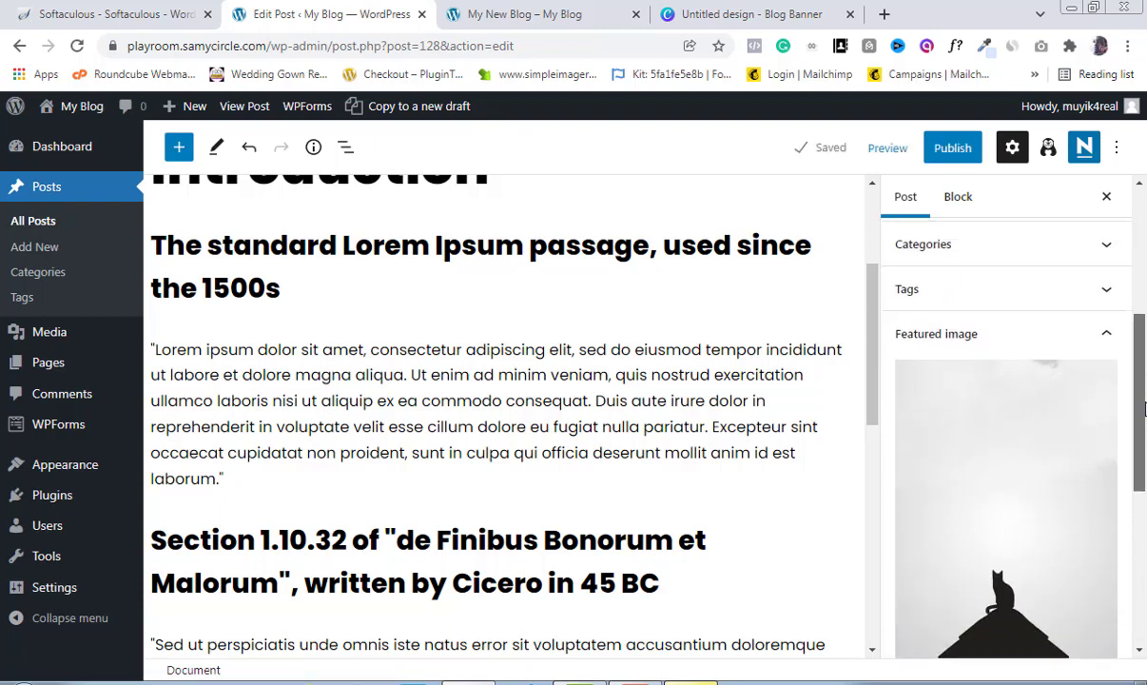
left_click(953, 159)
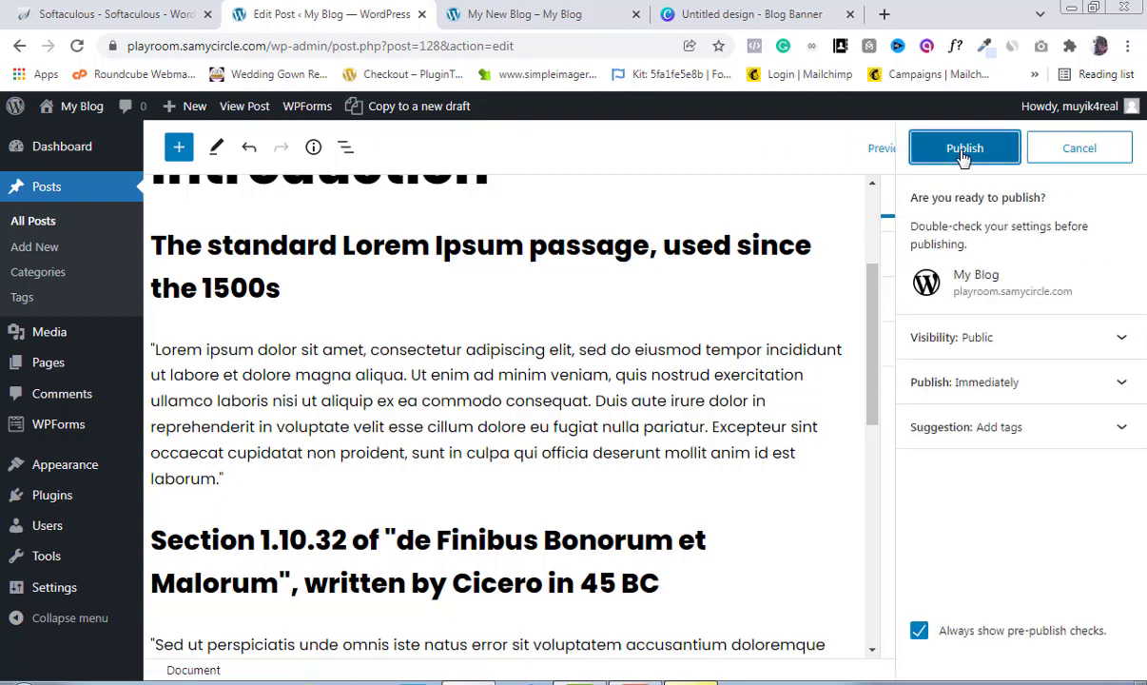
left_click(963, 156)
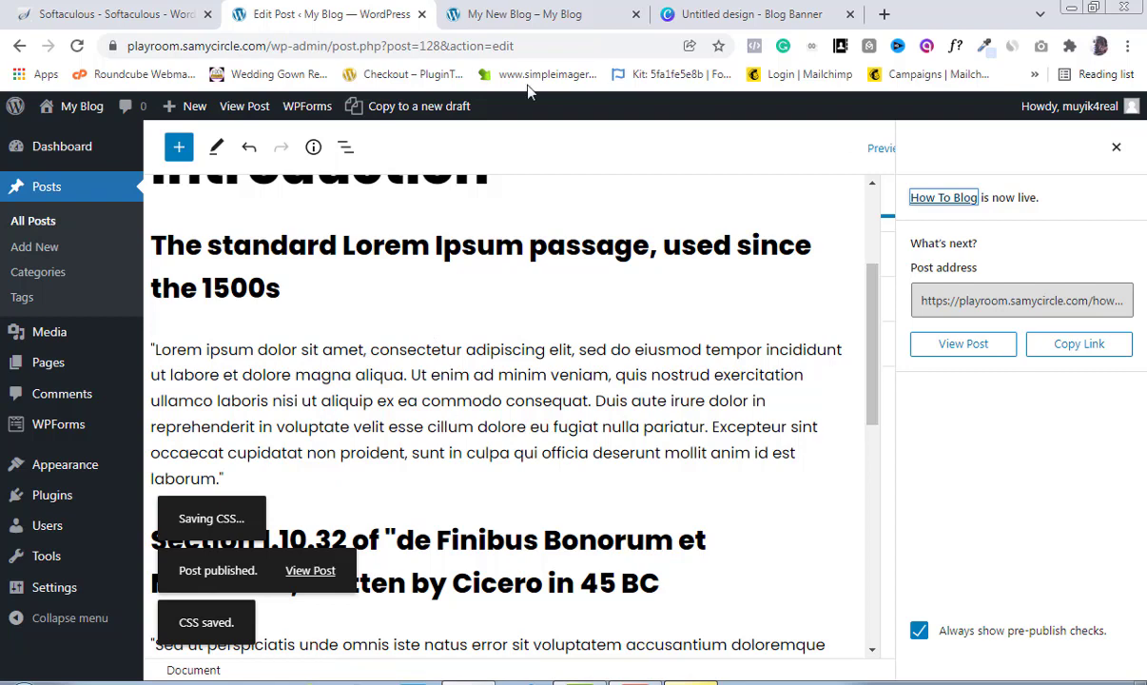
- Reload the live My New Blog page and check both post previews and the footer text
left_click(505, 18)
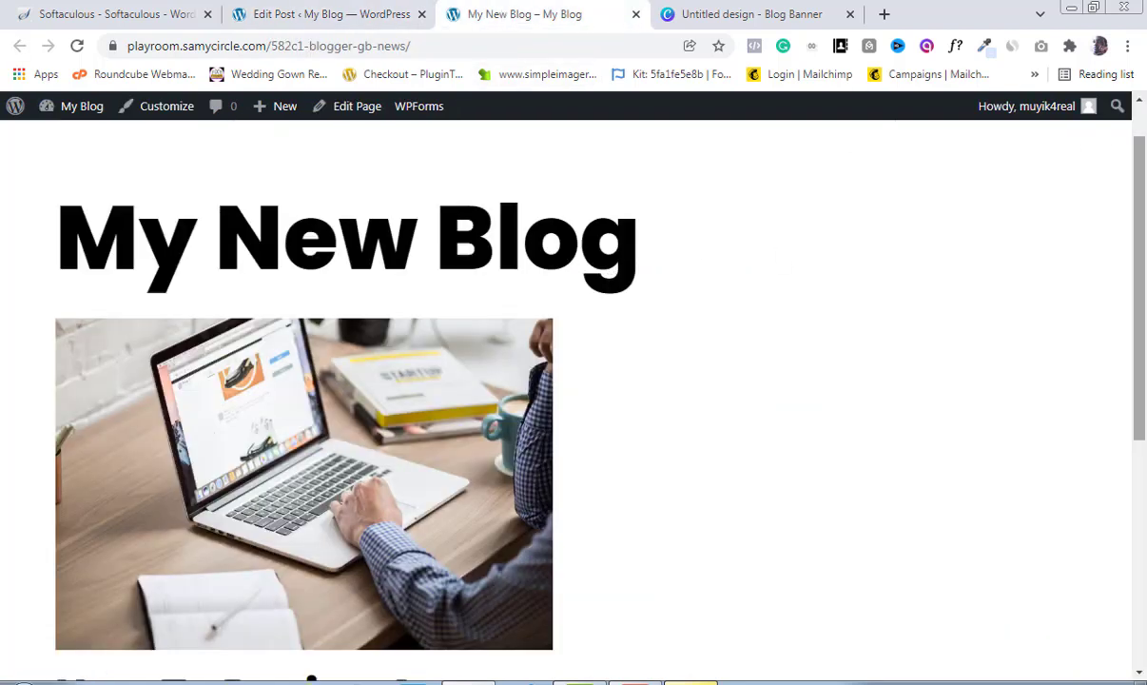
scroll(697, 250, "down", 3)
scroll(1107, 209, "up", 4)
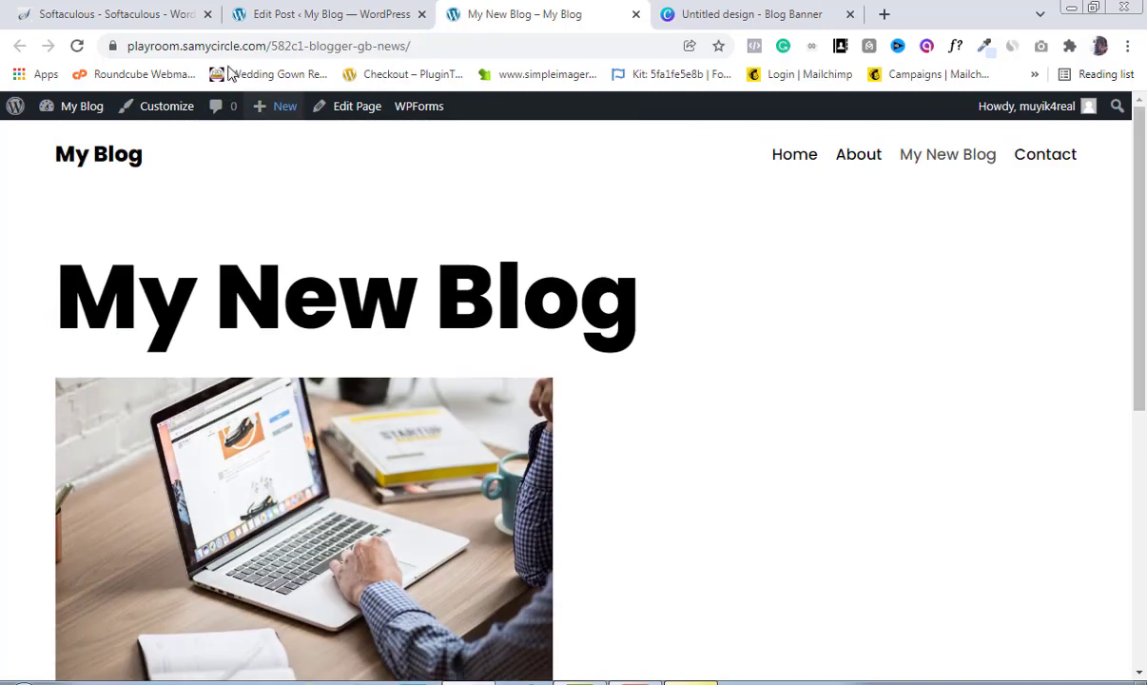
left_click(77, 46)
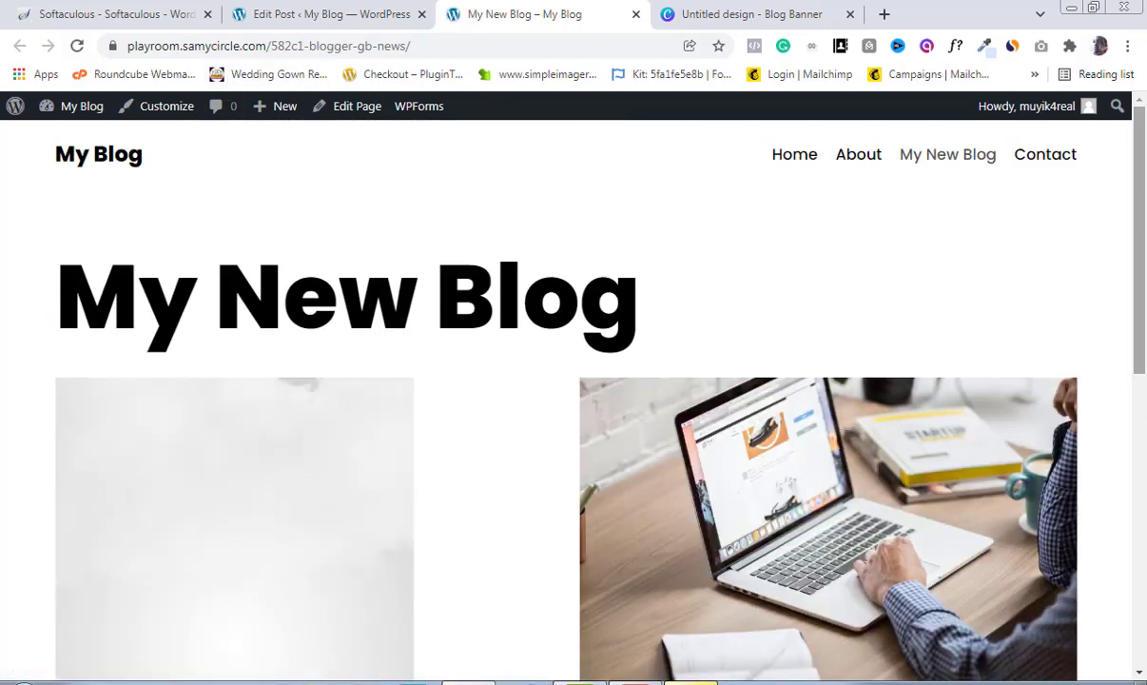
left_click_drag(1142, 200, 1144, 451)
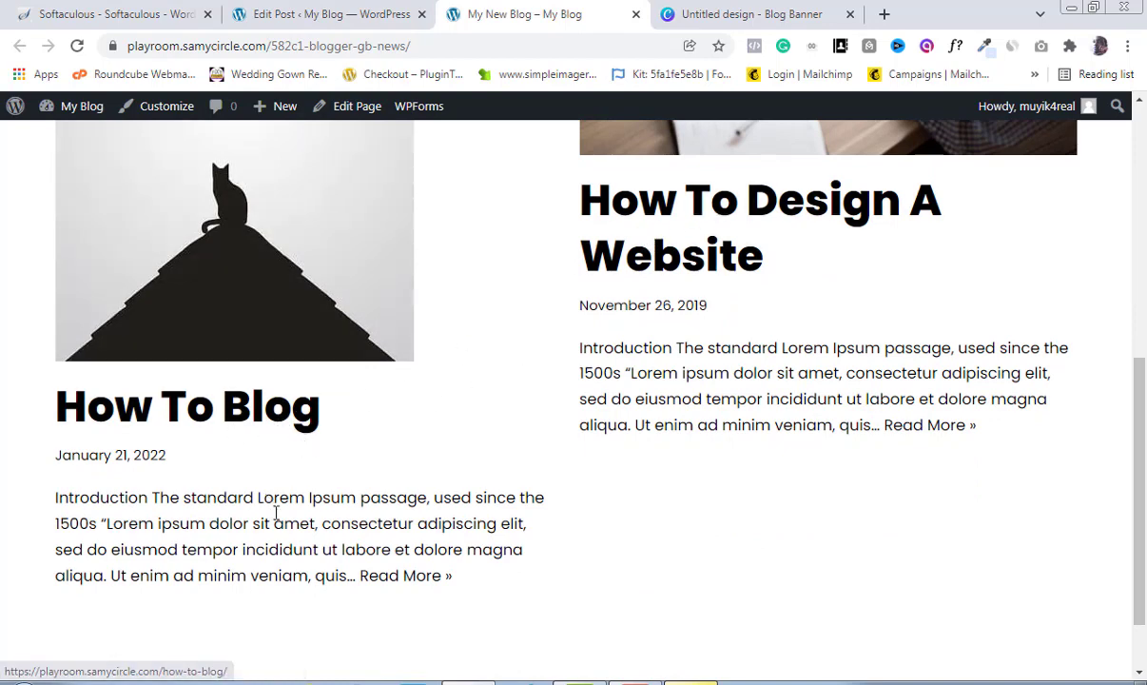
left_click_drag(1131, 436, 1144, 298)
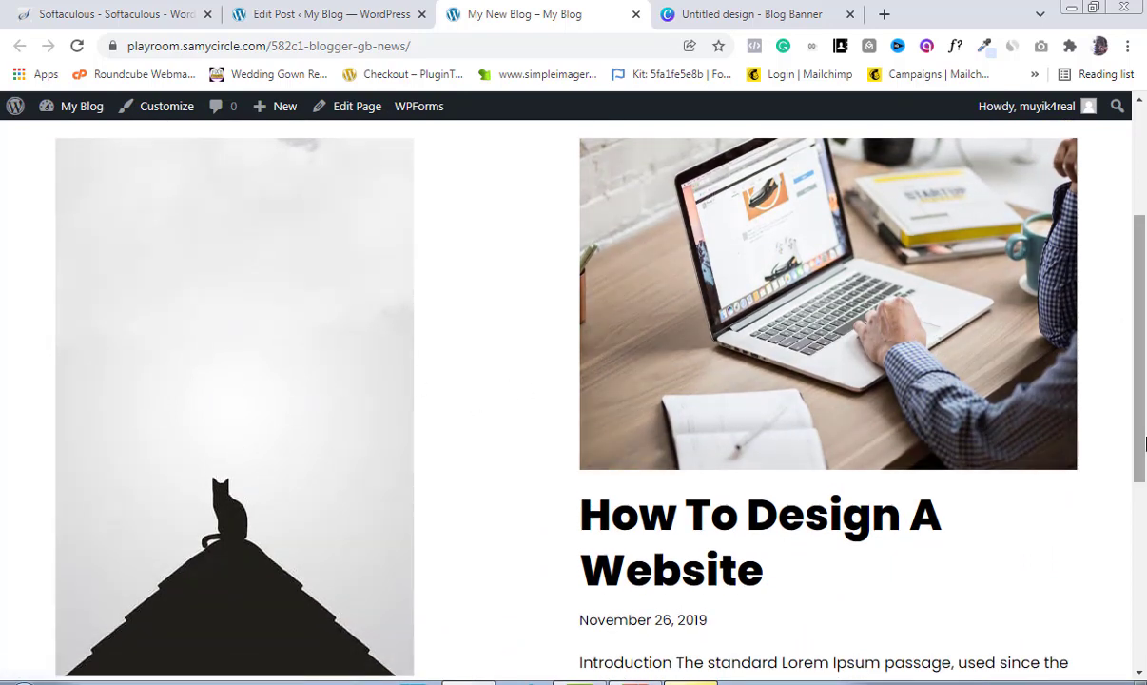
left_click_drag(1144, 443, 1144, 628)
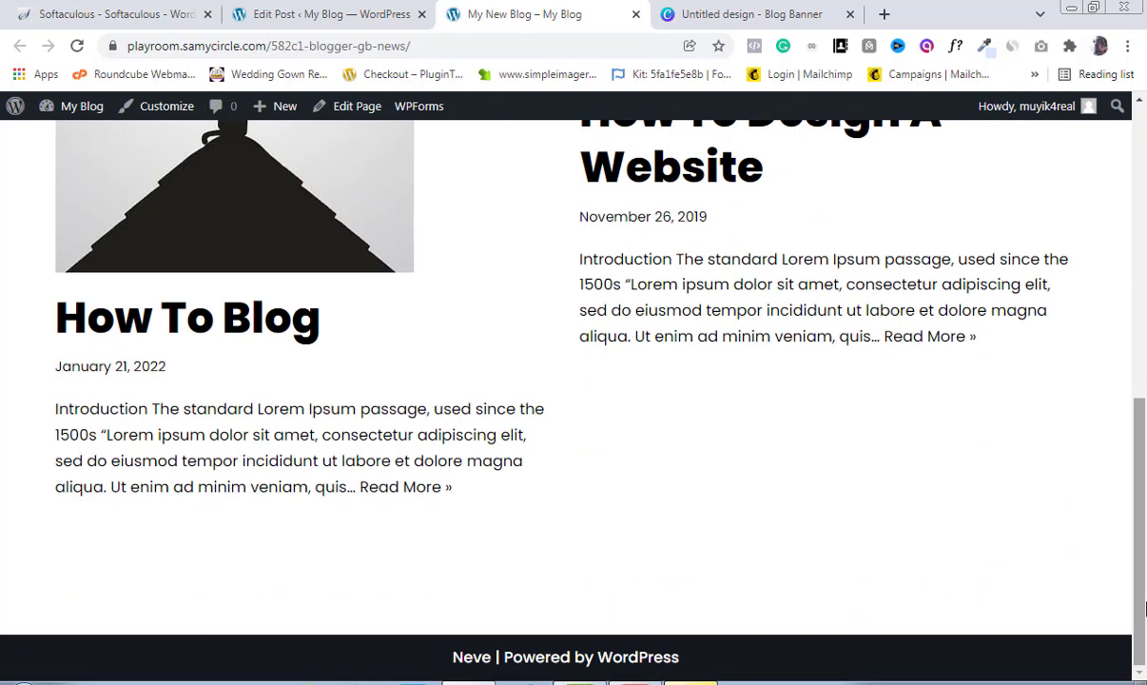
left_click_drag(1144, 606, 1144, 460)
scroll(1032, 445, "down", 3)
mouse_move(1143, 460)
left_mouse_down()
mouse_move(1144, 190)
mouse_move(1144, 481)
left_mouse_up()
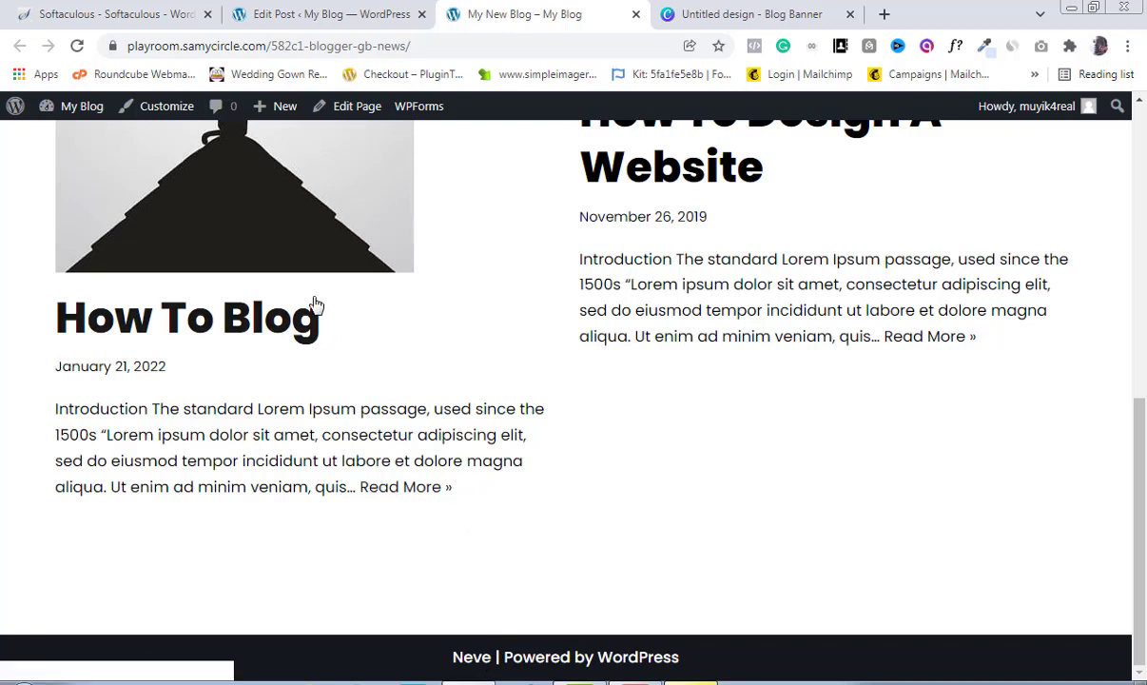
- Replace the footer's copyright text with "PlayRoom | 2022" in the site customizer and publish the change
left_click(155, 114)
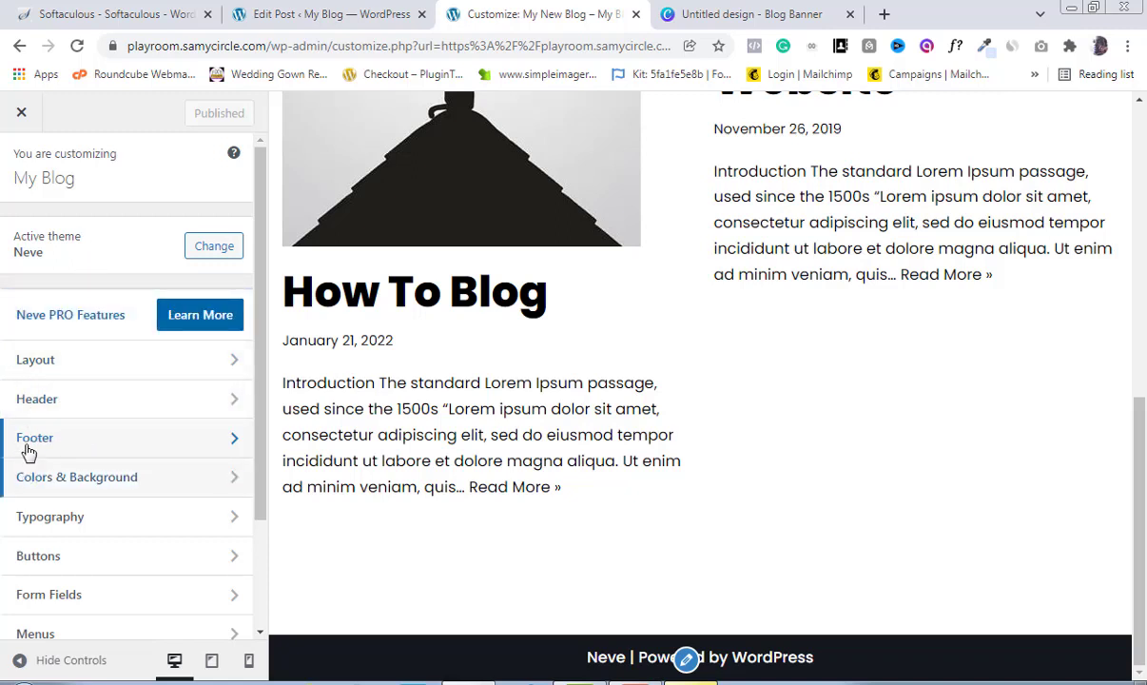
left_click(229, 444)
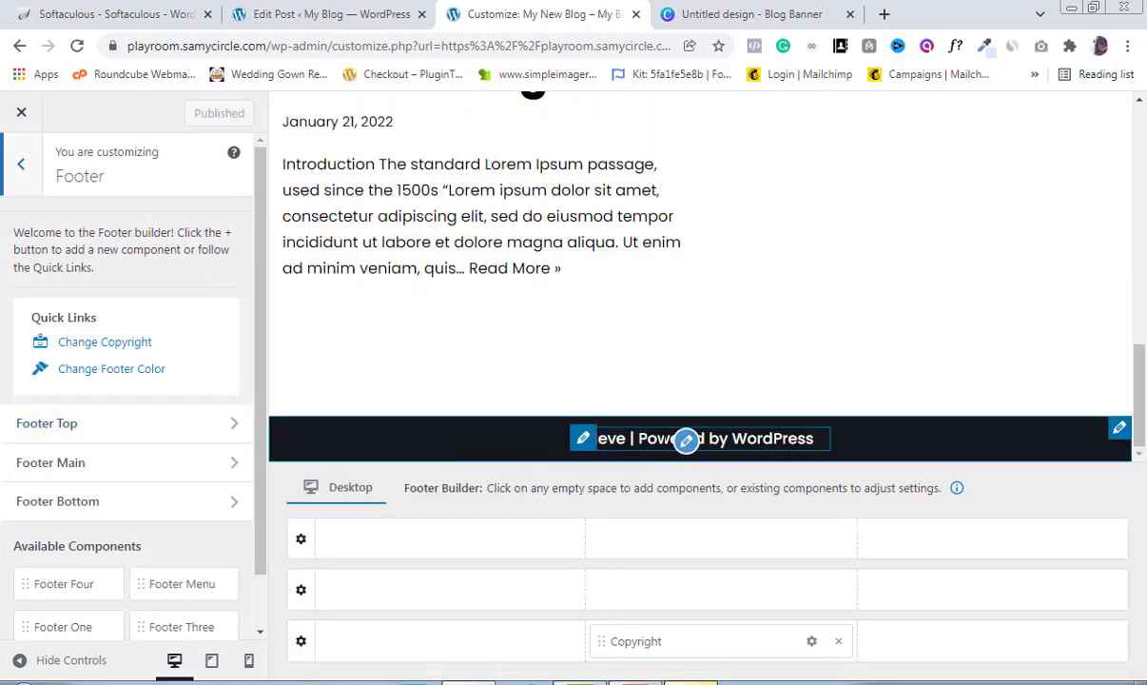
left_click(684, 442)
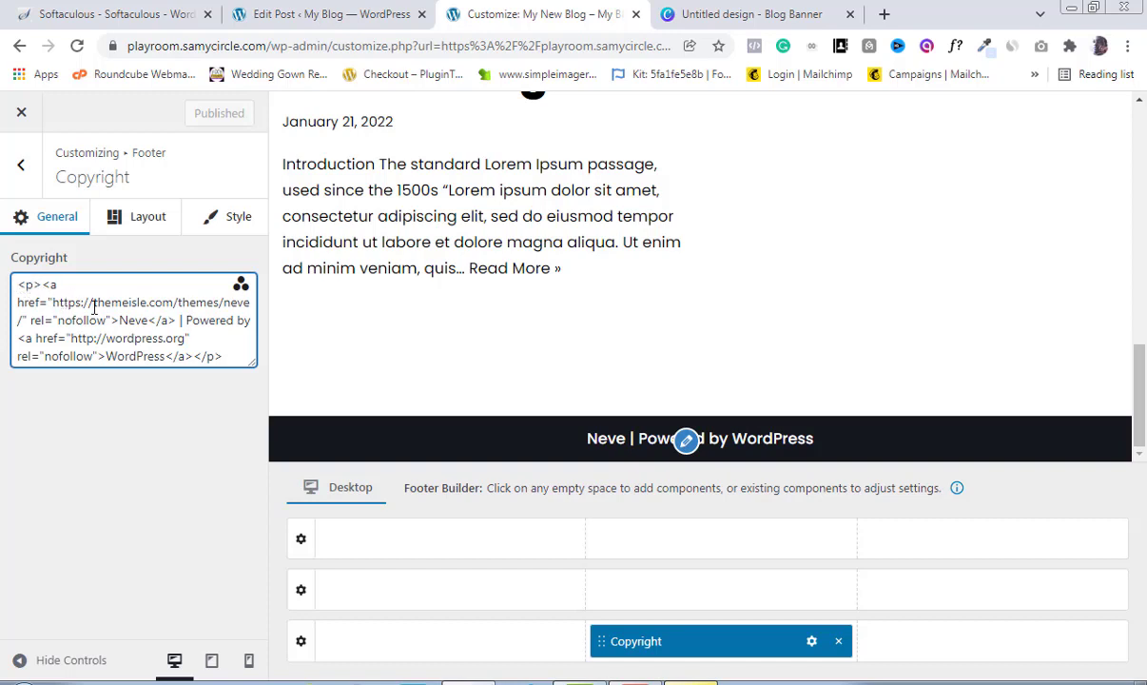
left_click_drag(19, 282, 228, 377)
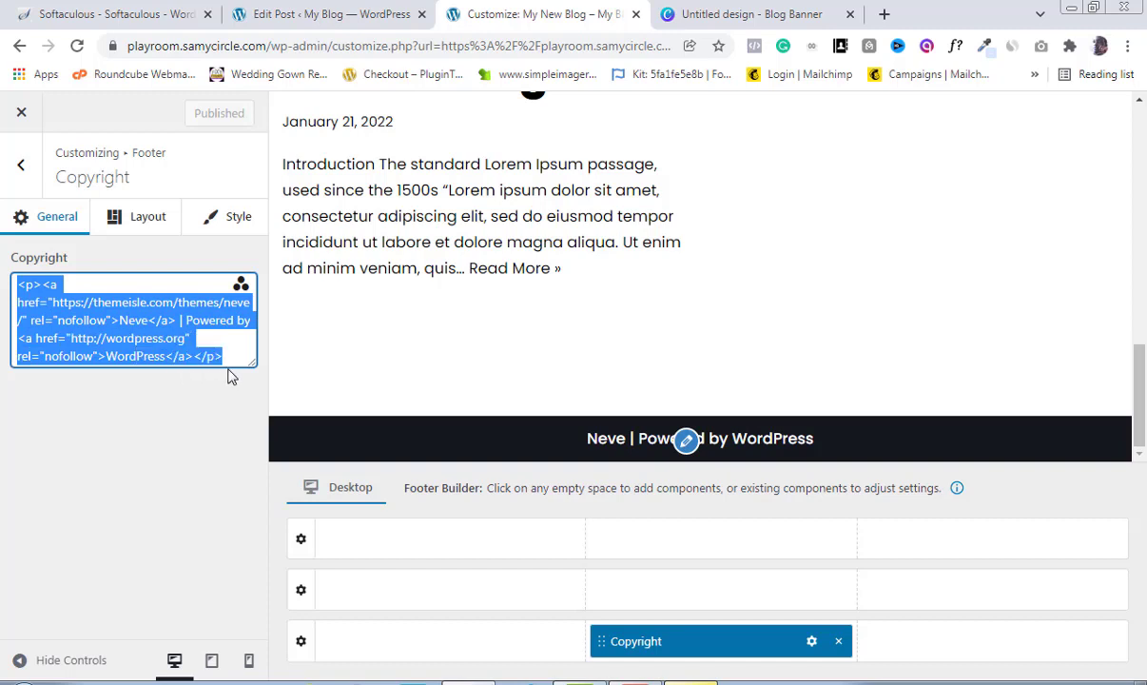
key("BackSpace")
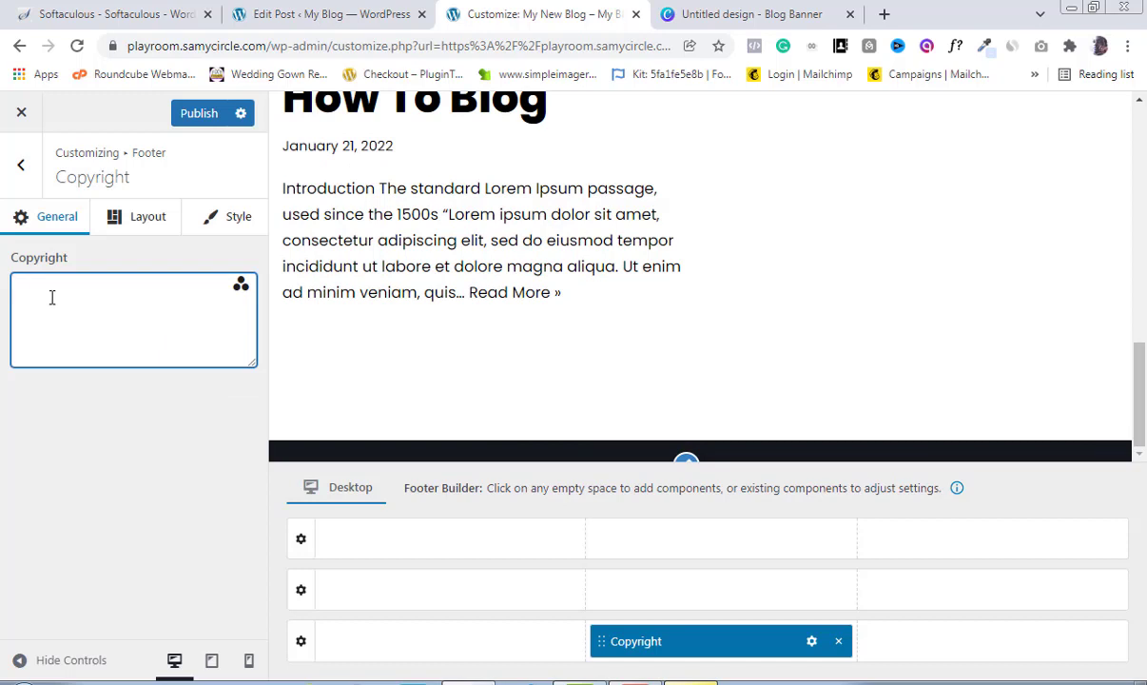
type("Pla")
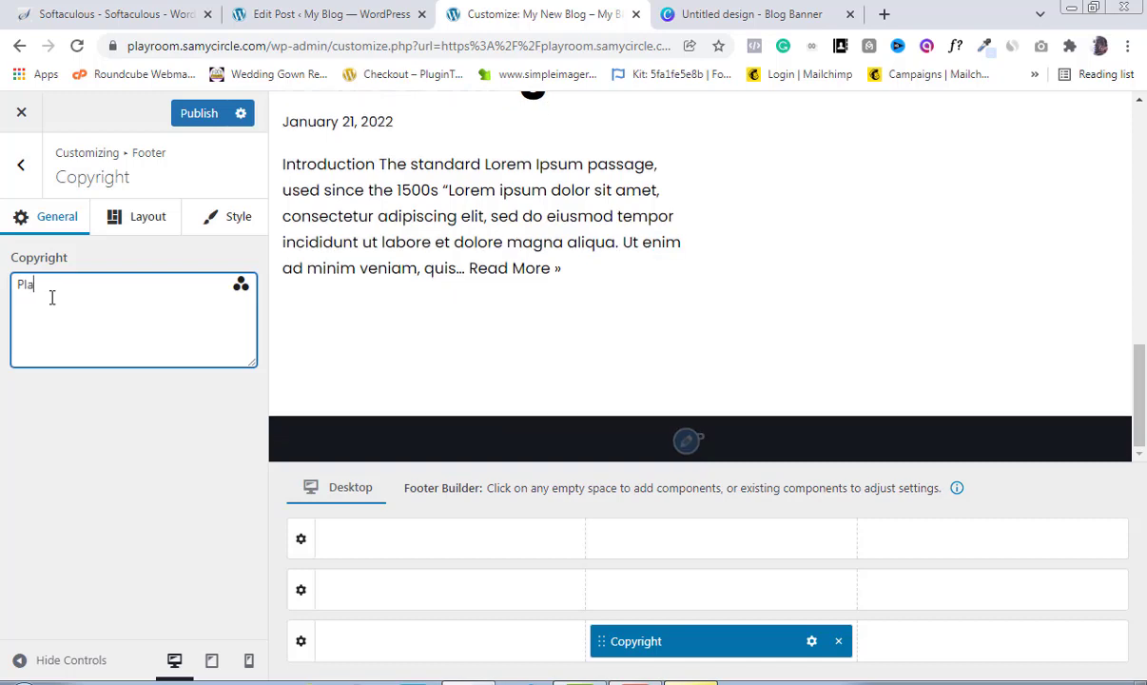
type("yRoom")
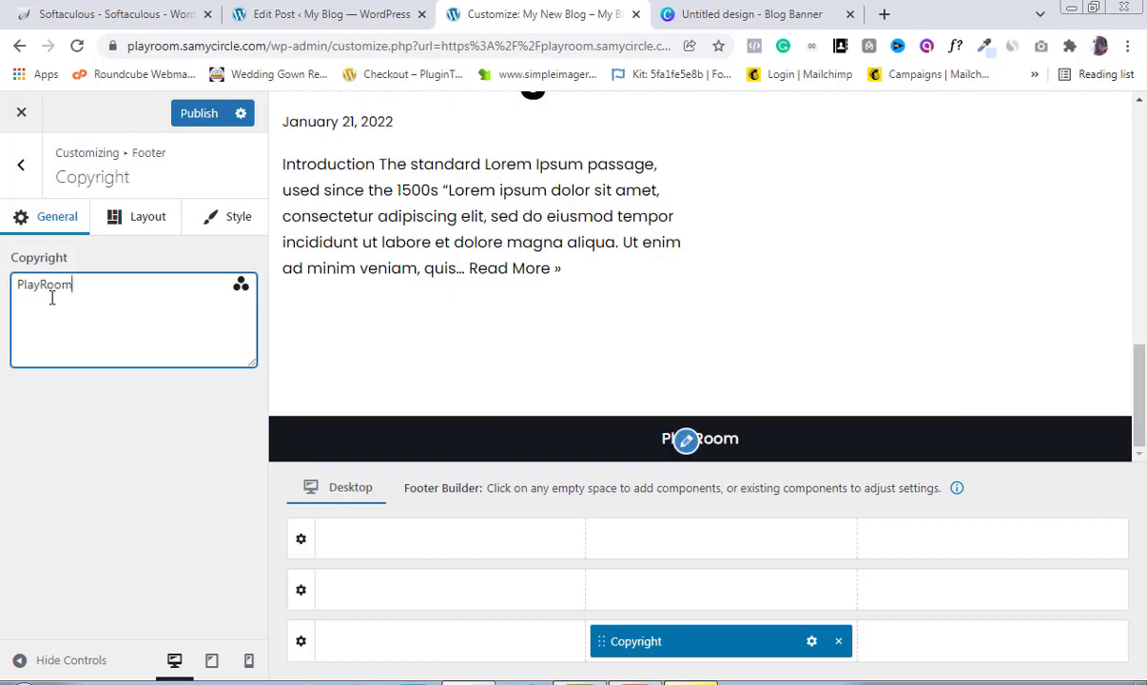
type(" |2")
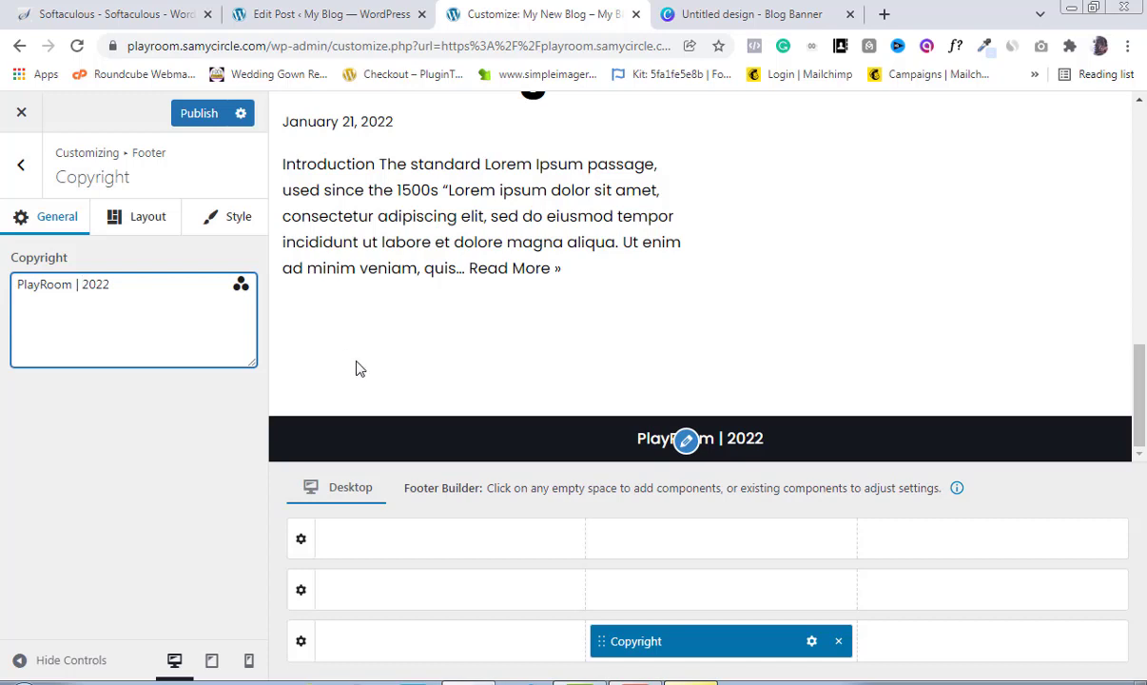
left_click(201, 116)
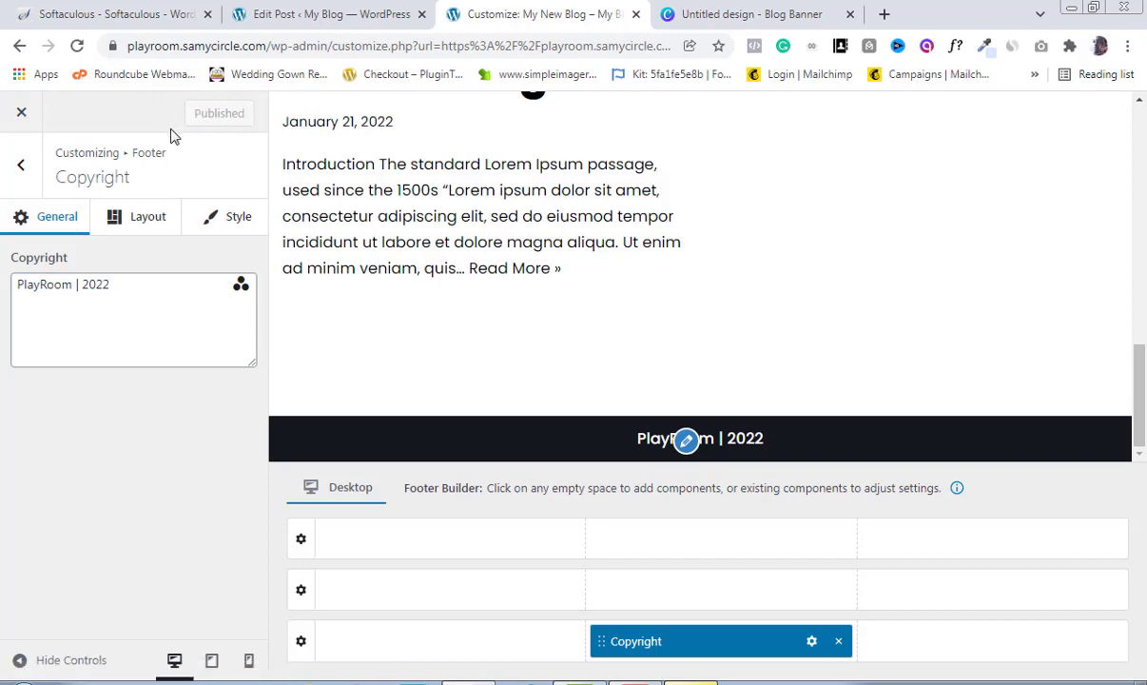
- Close the site customizer and check the live My New Blog page down to the PlayRoom footer
left_click(21, 115)
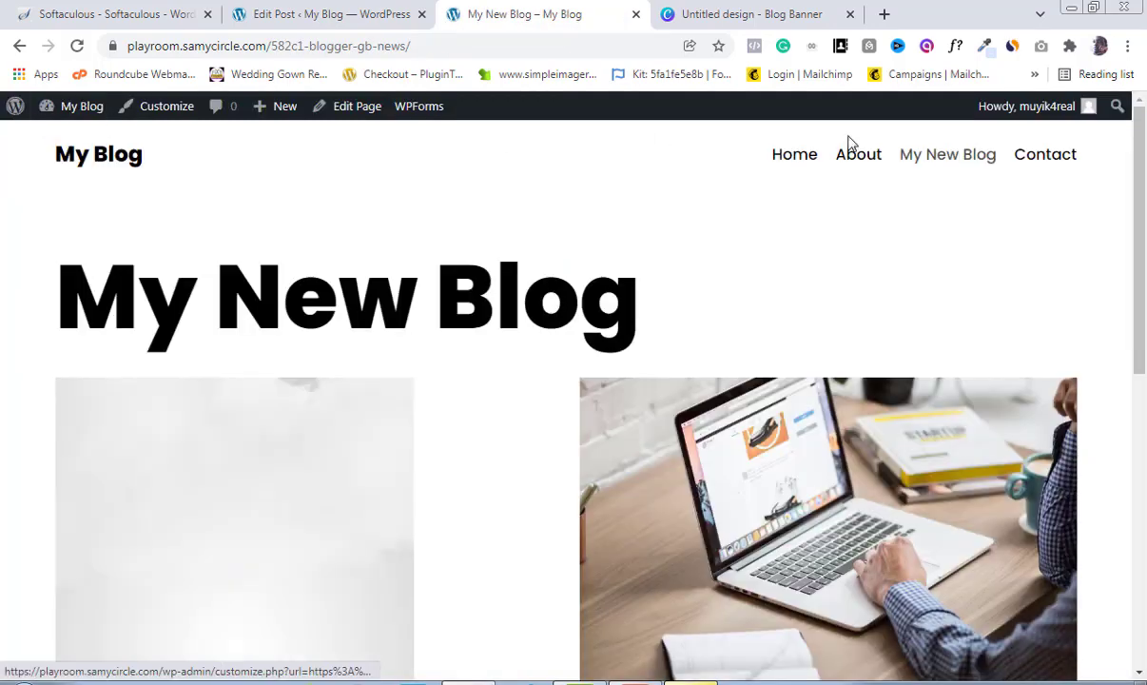
scroll(1131, 218, "down", 1)
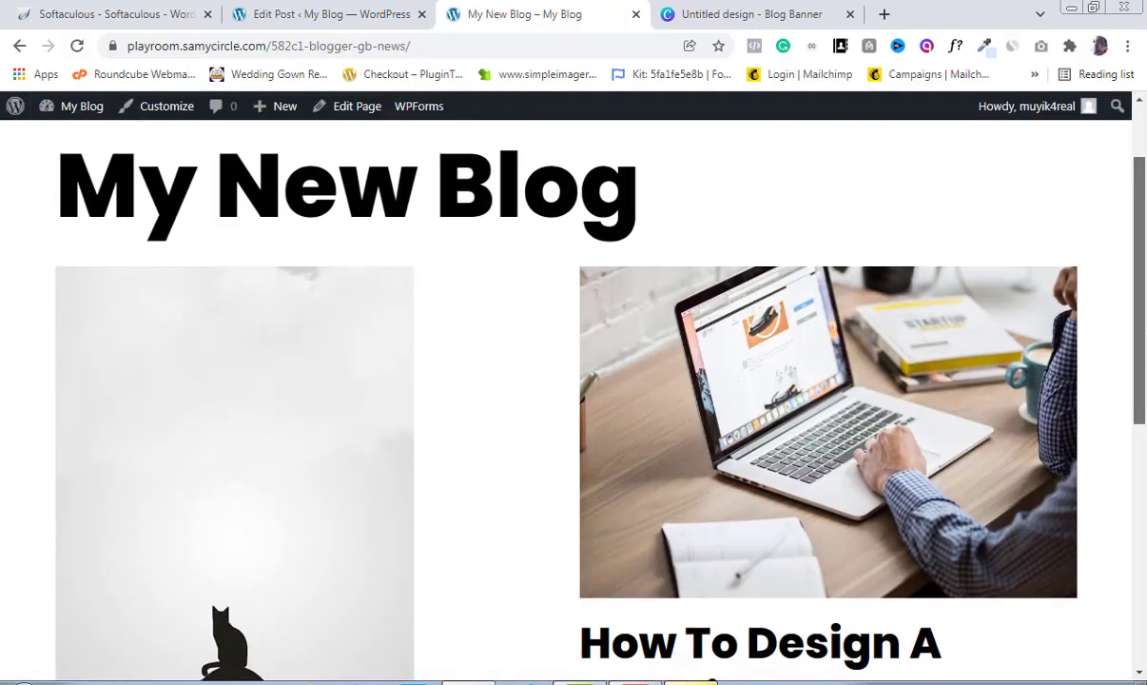
scroll(1131, 219, "down", 5)
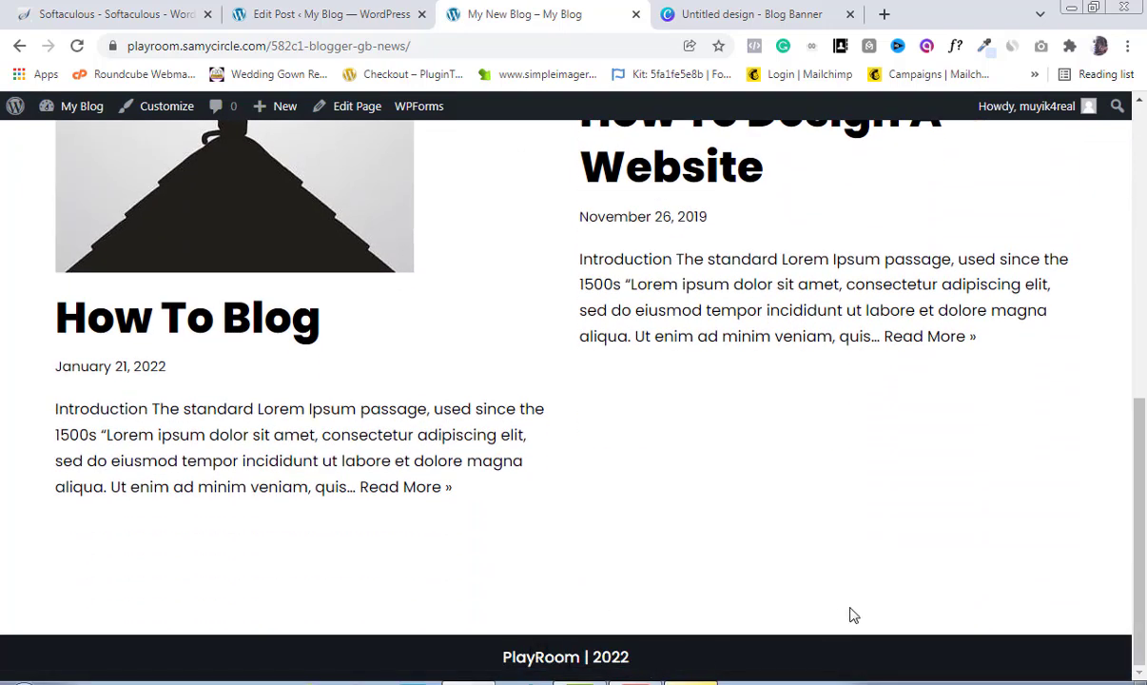
scroll(1144, 643, "up", 1)
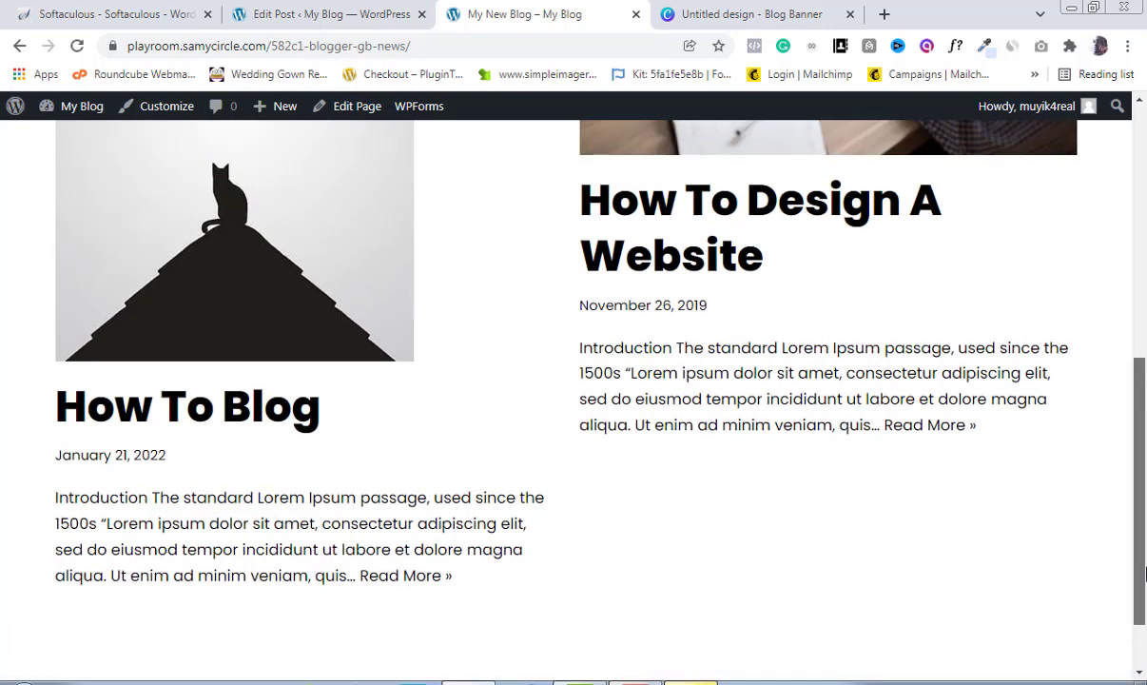
scroll(1144, 642, "down", 1)
left_click_drag(1145, 642, 1145, 332)
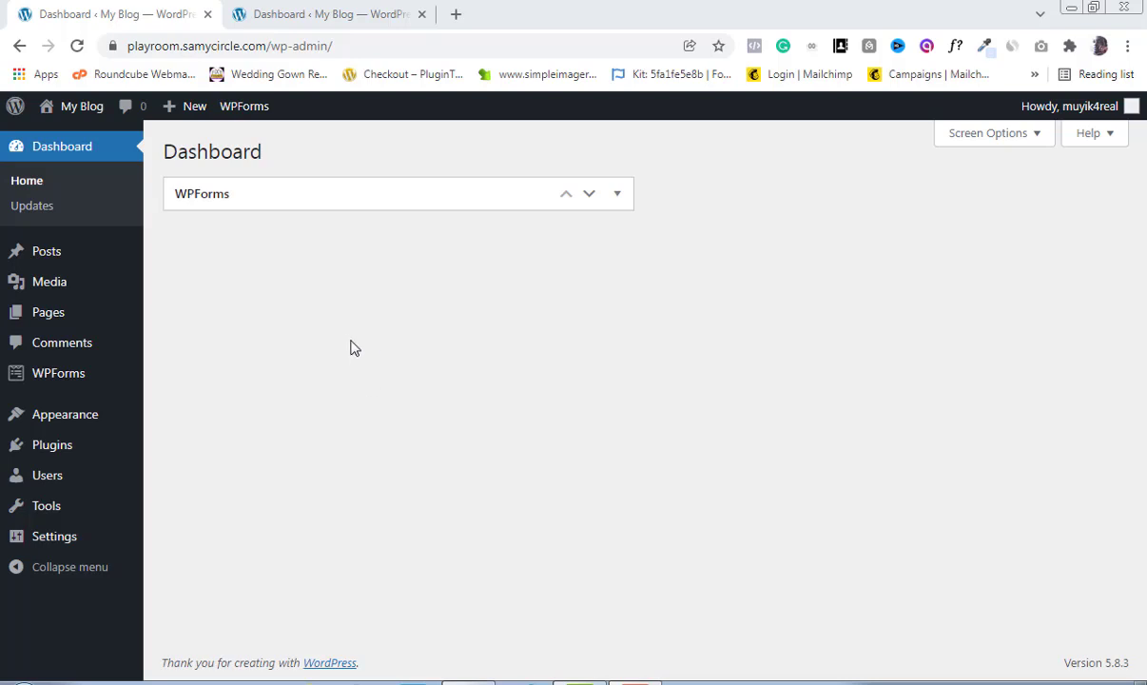
- Open the My Blog site's home page in a new browser tab and view its hero section
left_click(455, 13)
left_click(453, 44)
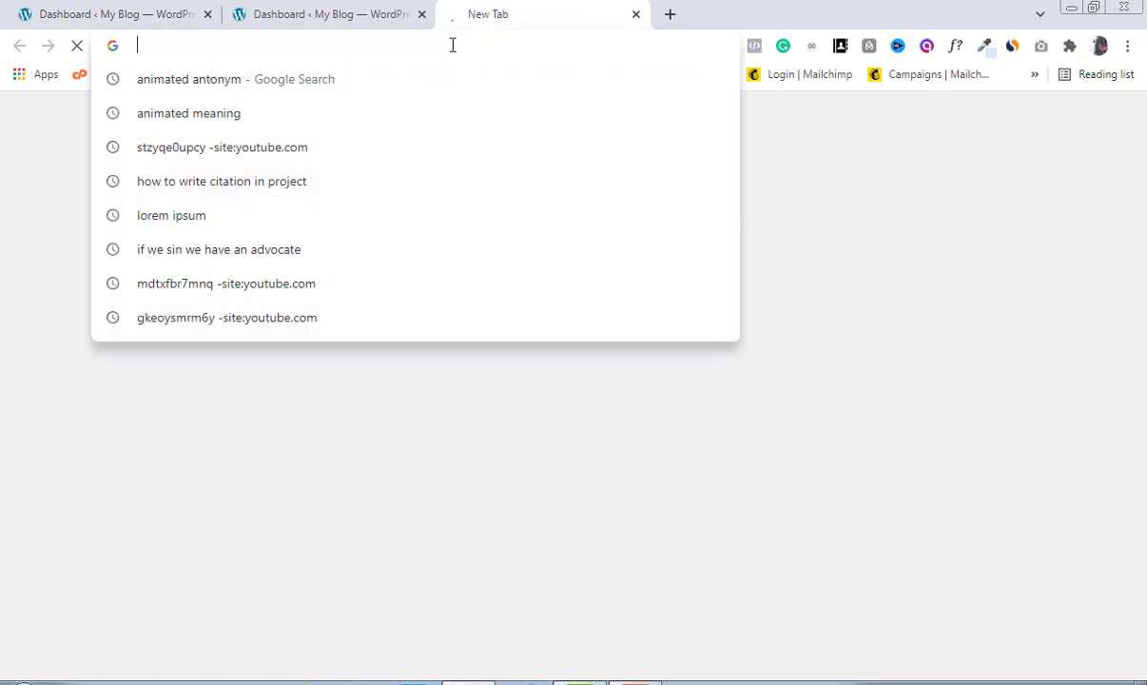
type("play")
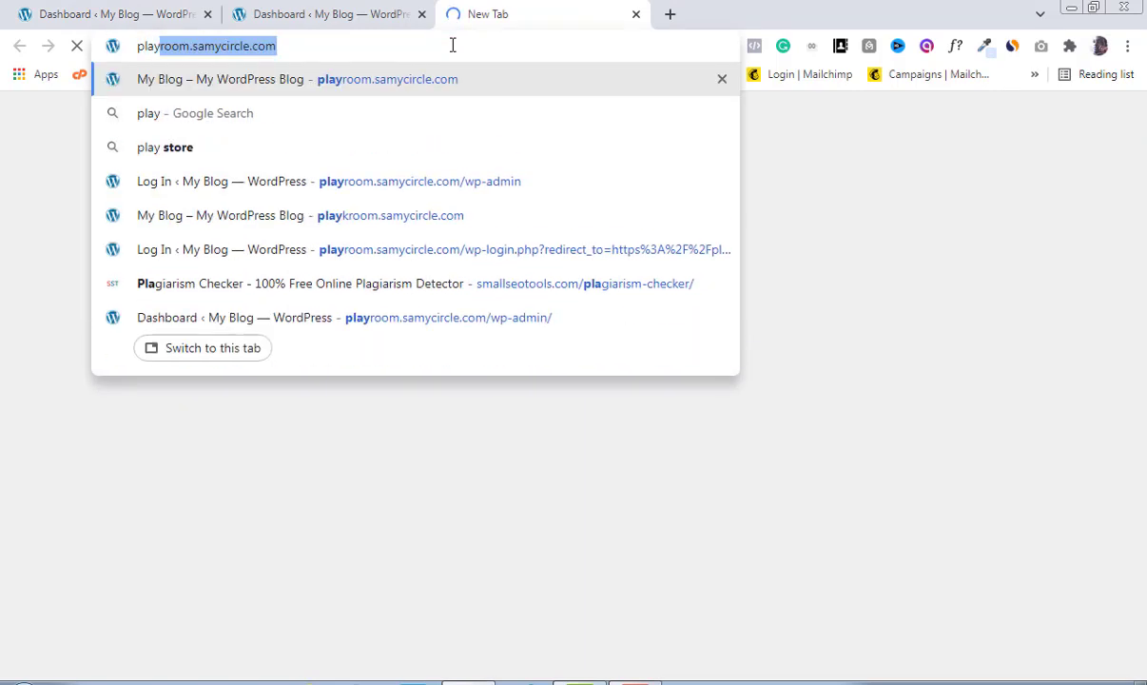
key("Return")
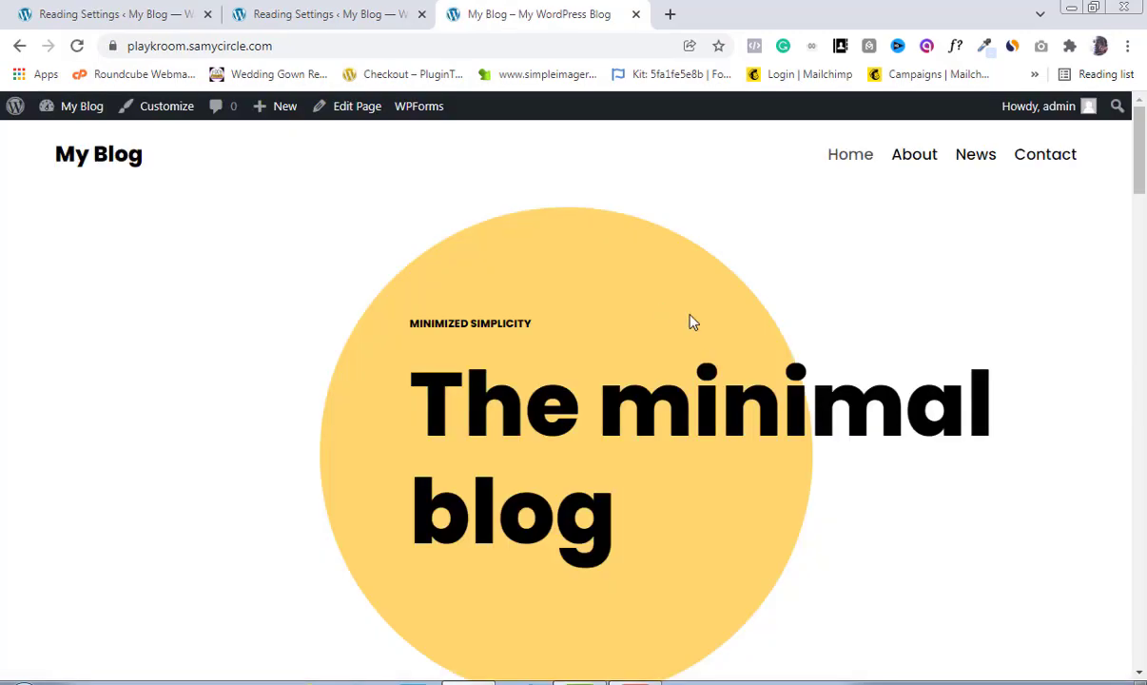
left_click_drag(1144, 174, 1144, 147)
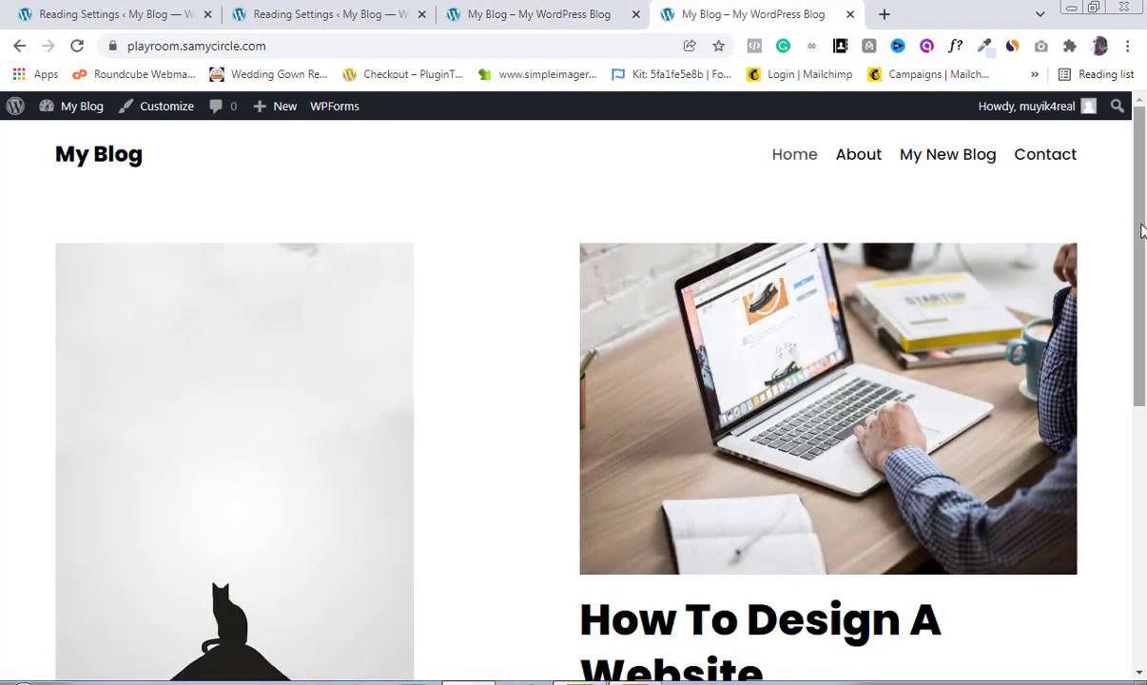
- Compare the playroom.samycircle.com home page of latest posts with the static home page of playkroom.samycircle.com
left_click_drag(1139, 253, 1143, 112)
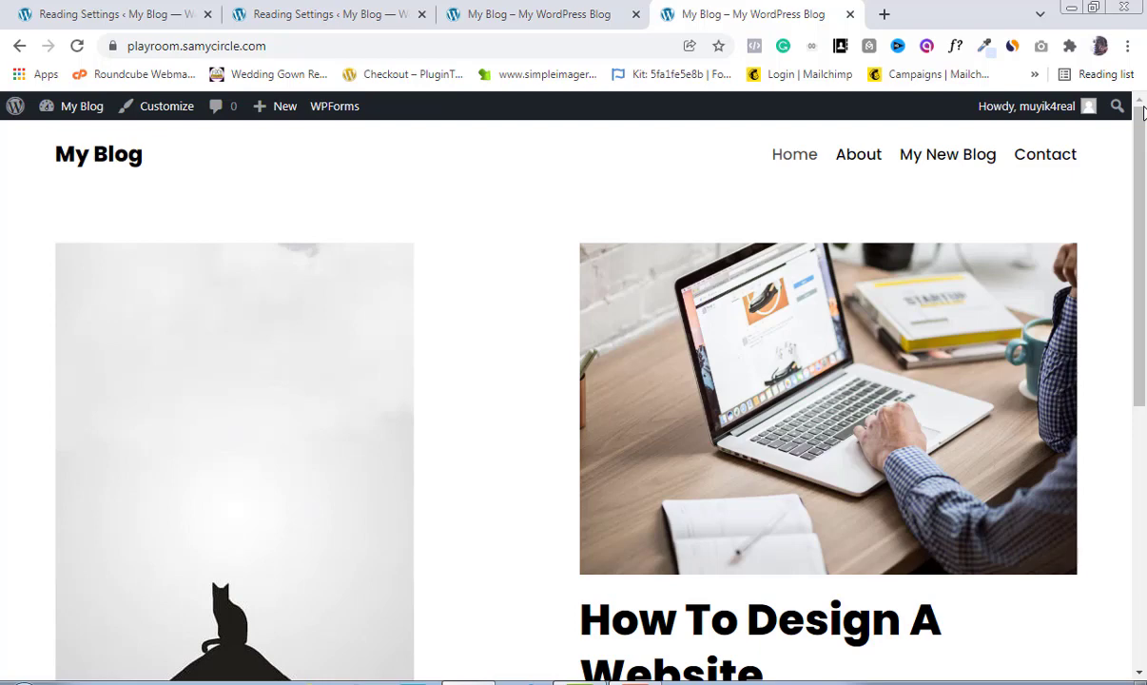
left_click(526, 16)
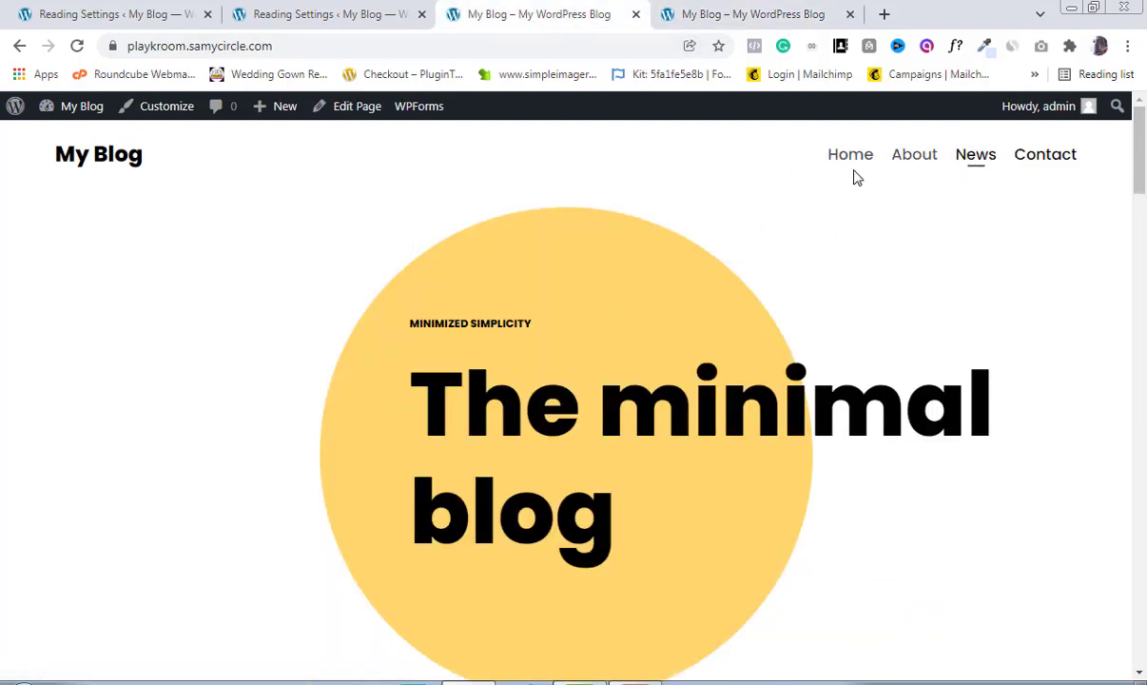
left_click(730, 24)
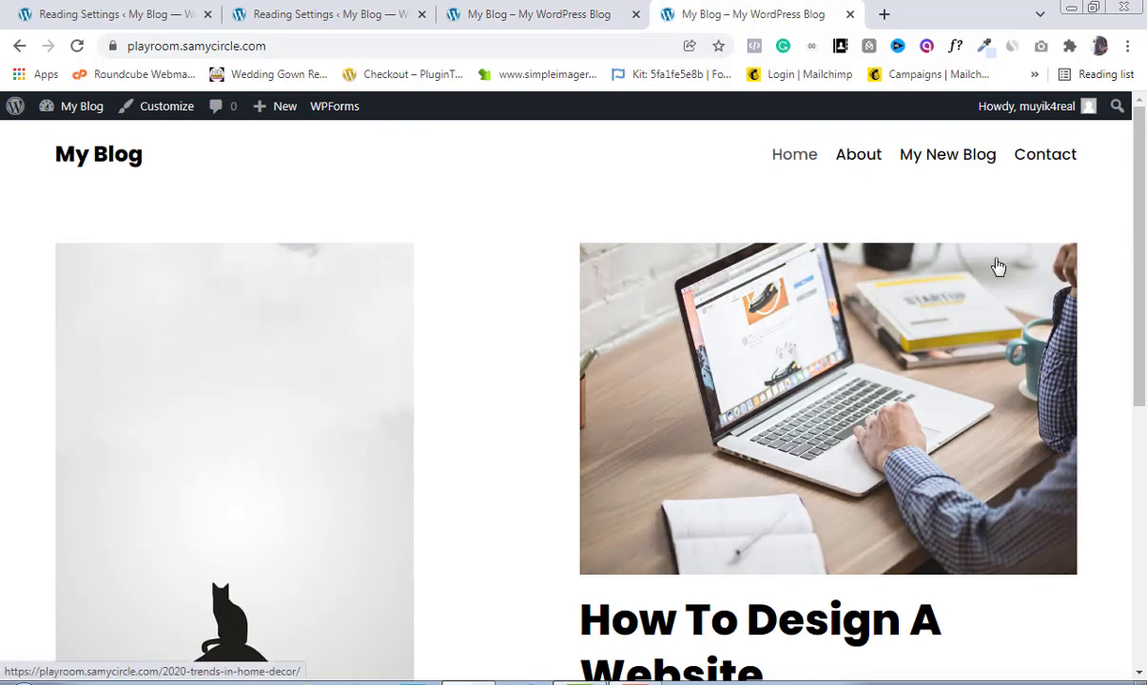
scroll(1144, 193, "down", 1)
mouse_move(1143, 193)
left_mouse_down()
mouse_move(1144, 378)
mouse_move(1144, 185)
left_mouse_up()
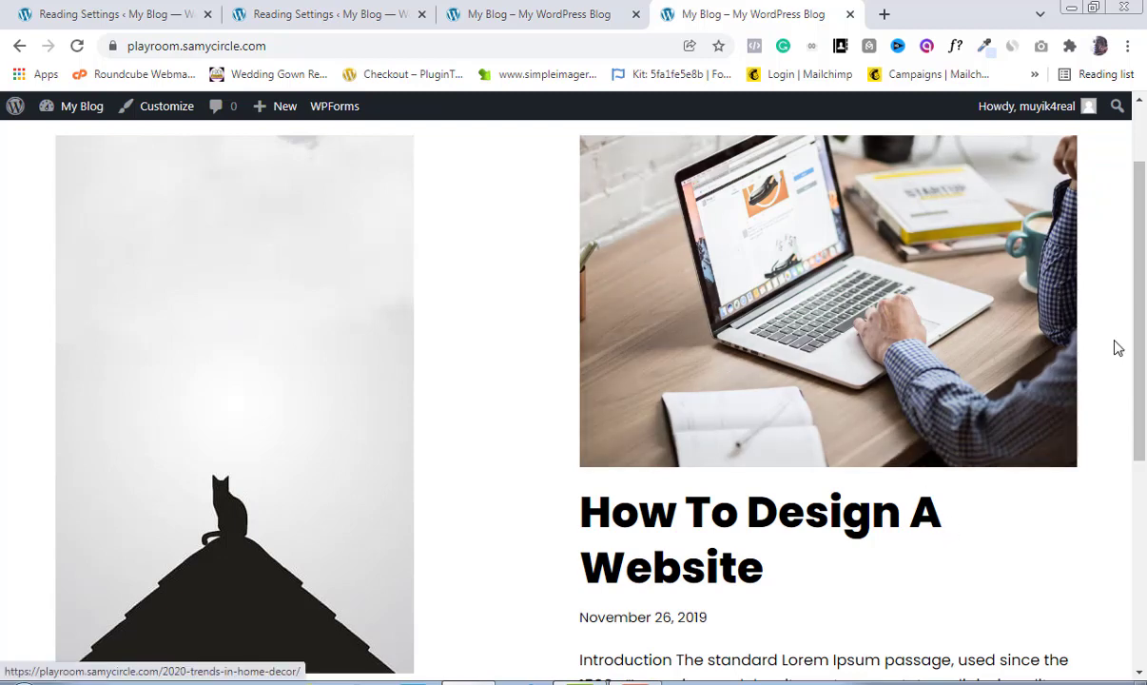
left_click_drag(1144, 313, 1130, 404)
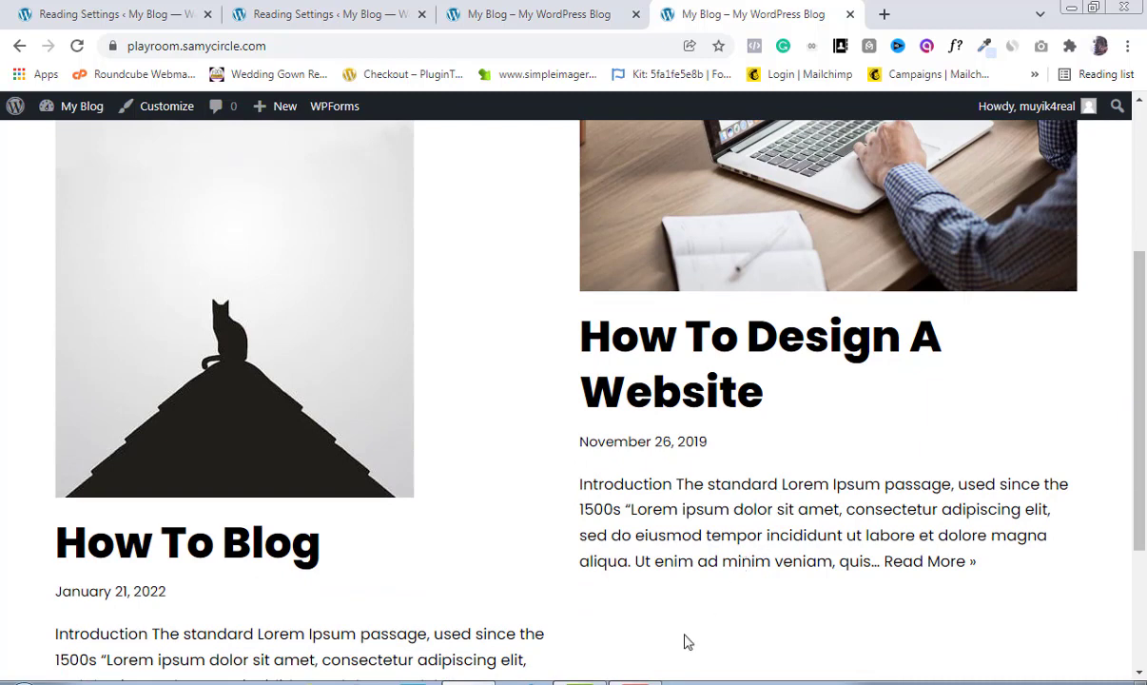
- Close the playkroom home page, request the playroom site's Reading Settings from its dashboard, and review the homepage options in playkroom's Reading Settings
key("ctrl+w")
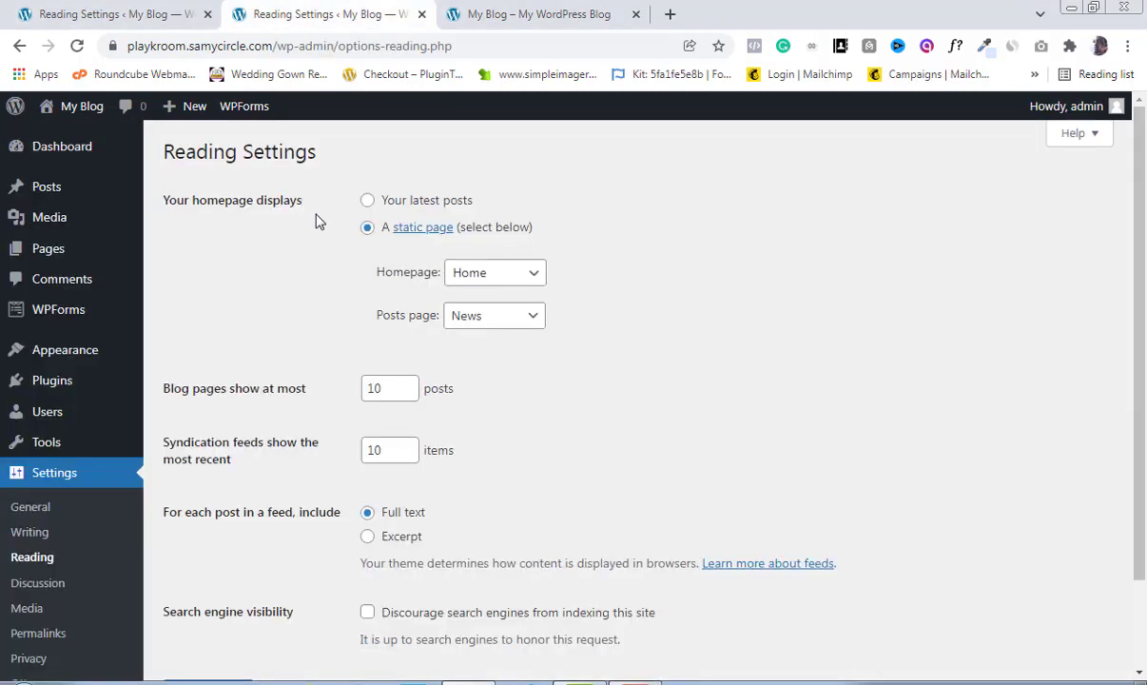
left_click(503, 17)
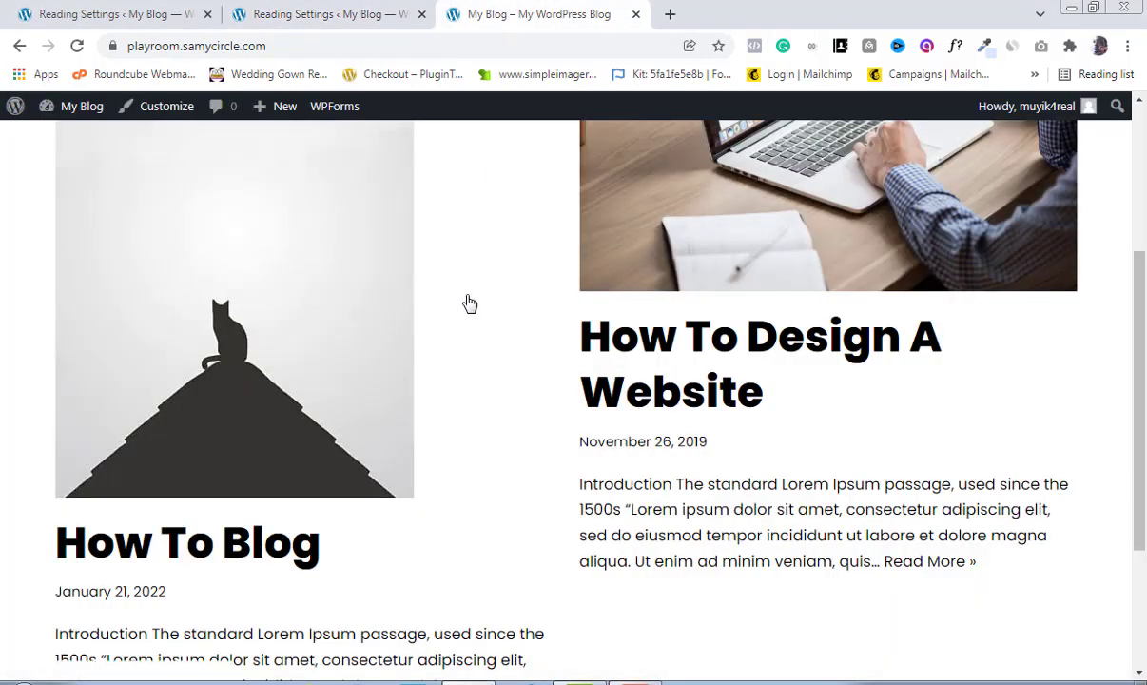
mouse_move(82, 108)
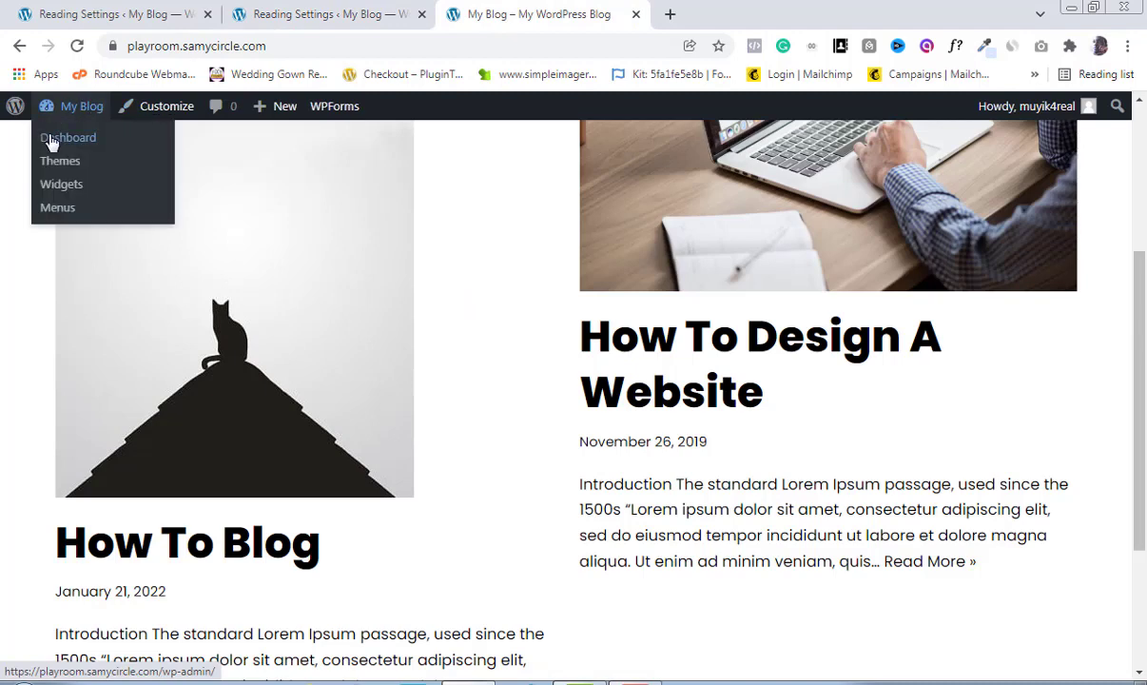
left_click(52, 140)
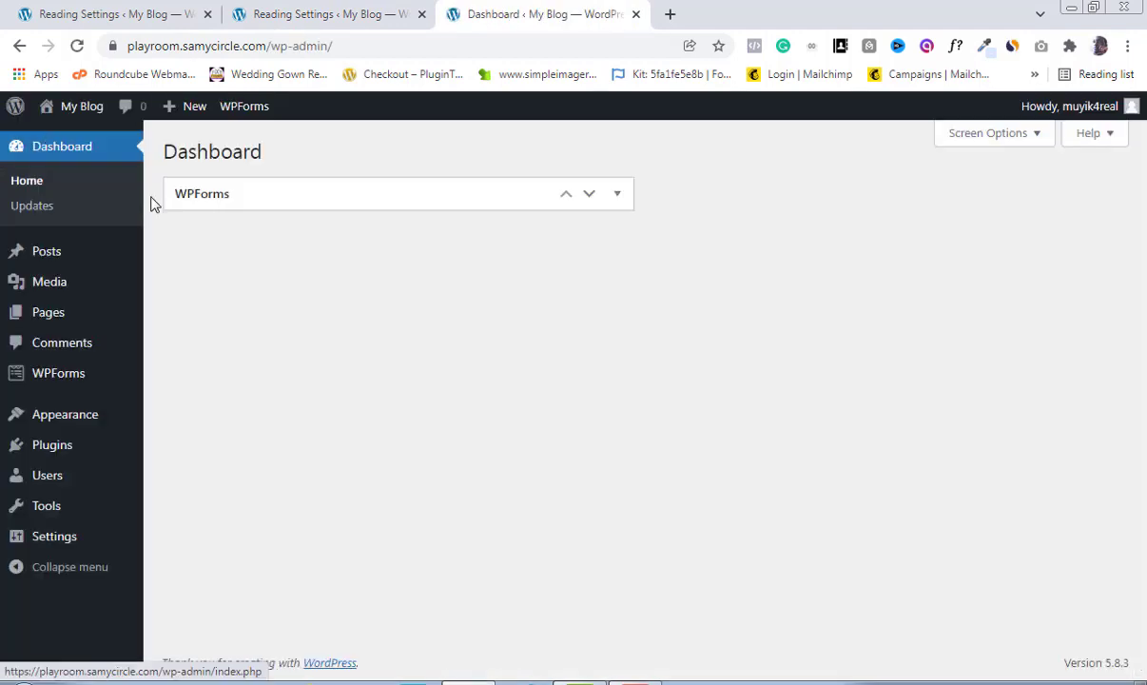
mouse_move(48, 542)
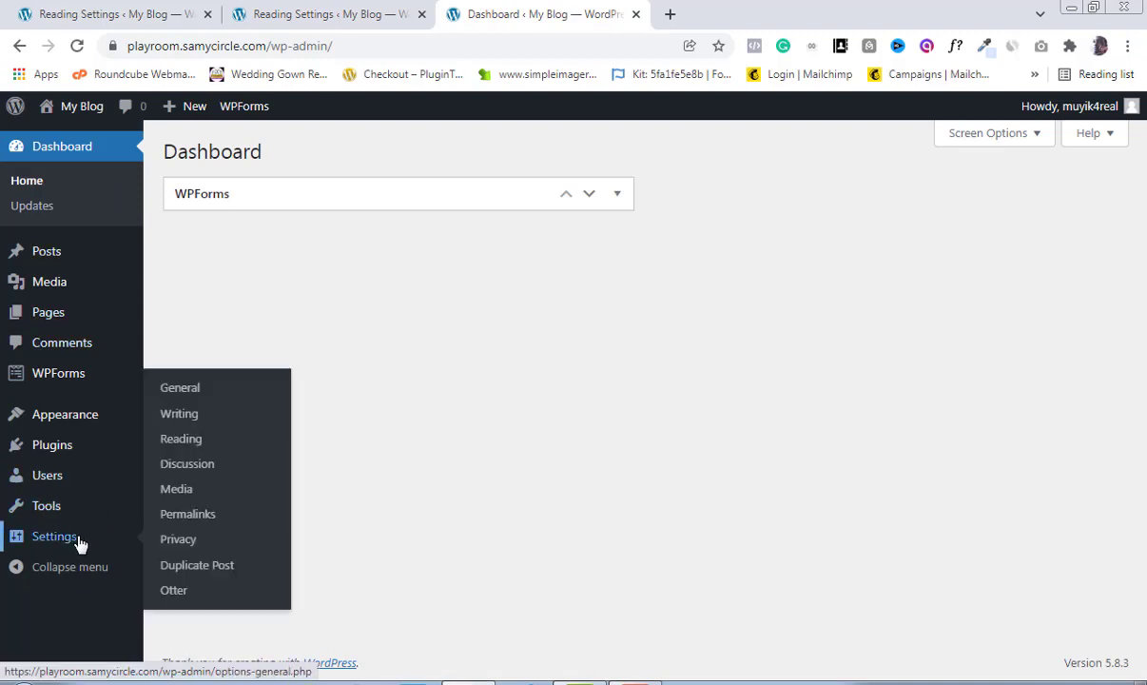
left_click(187, 440)
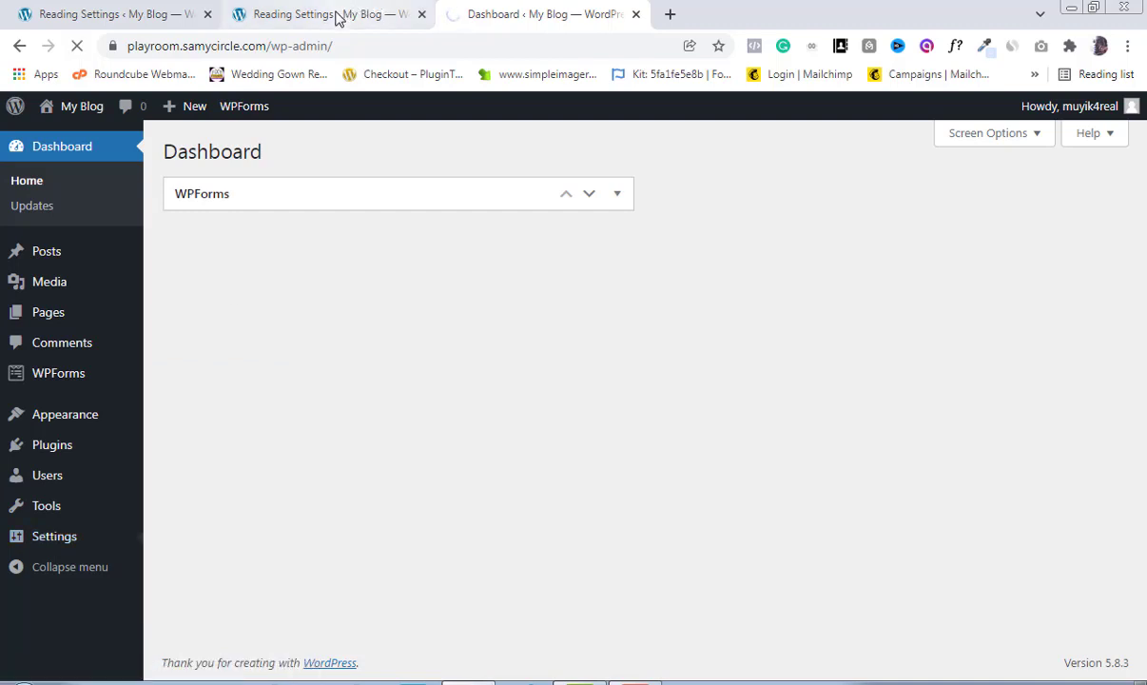
left_click(333, 14)
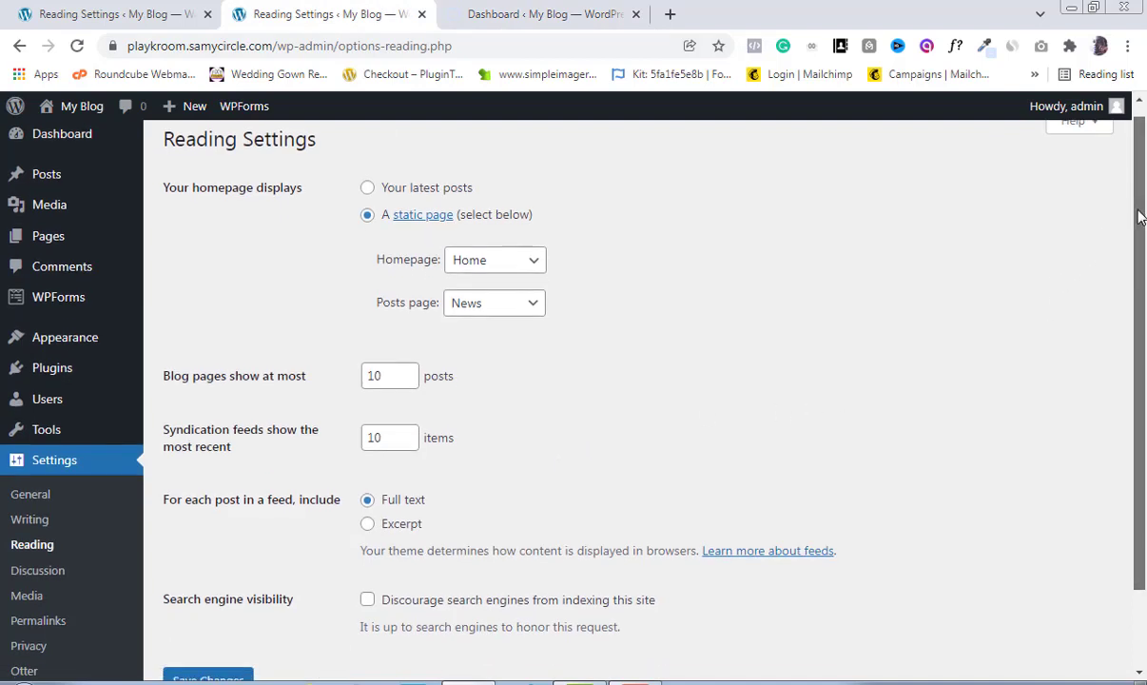
left_click_drag(1138, 205, 1144, 180)
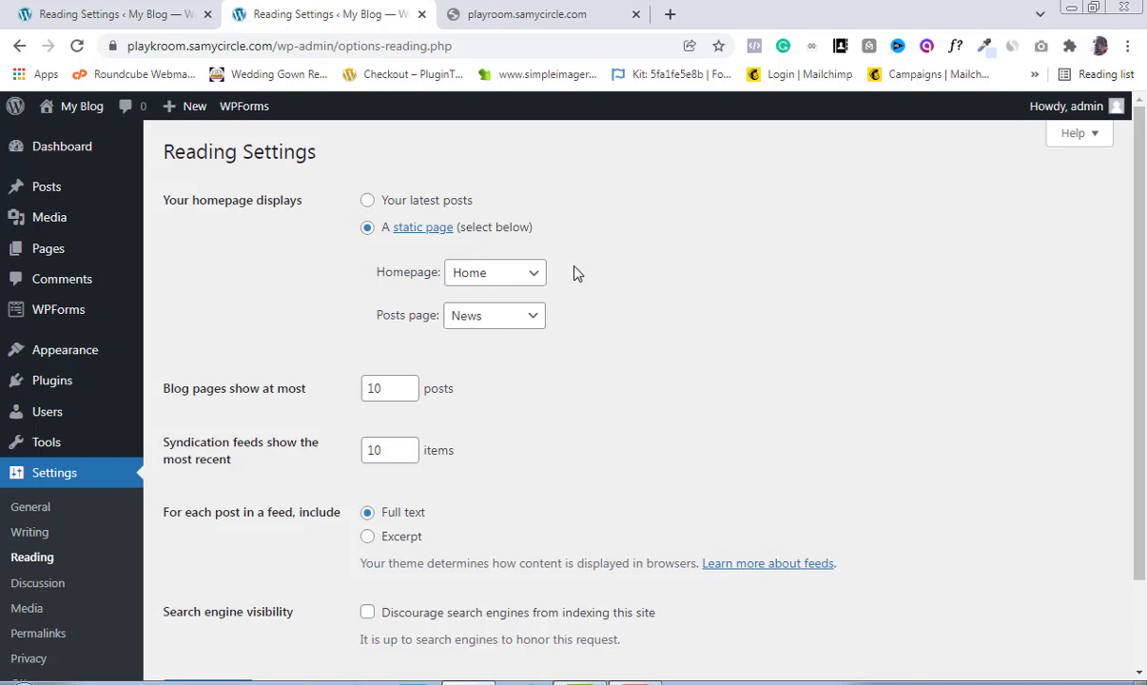
- Open the pages list and bring up the My New Blog page for editing
mouse_move(57, 253)
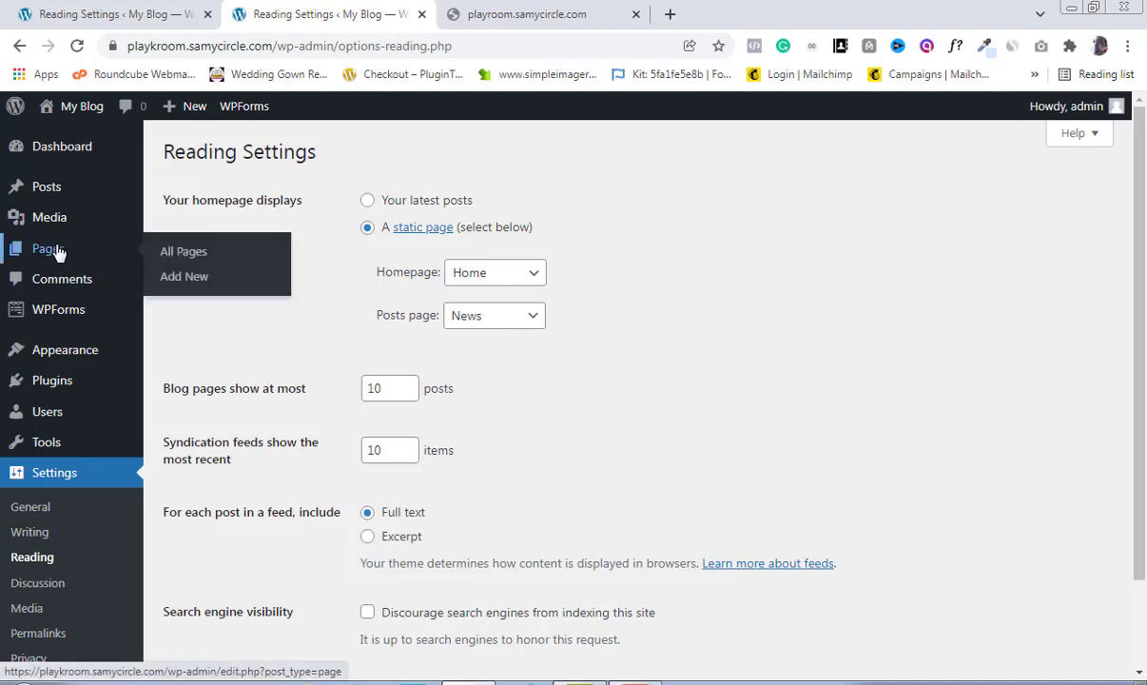
left_click(184, 260)
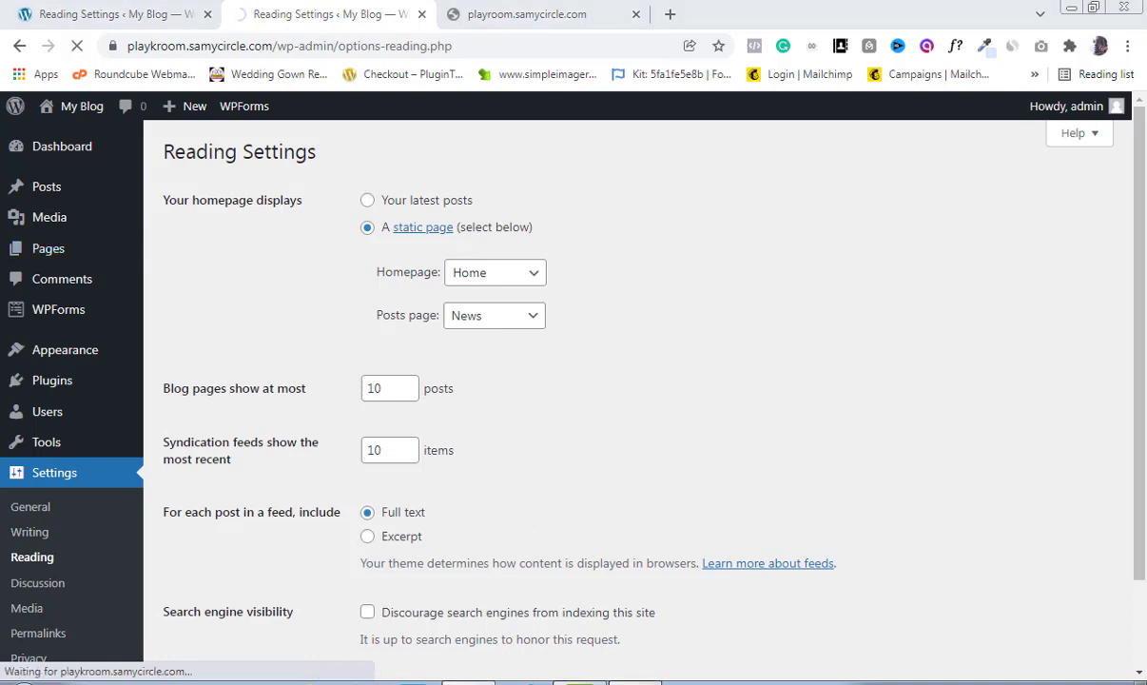
mouse_move(972, 610)
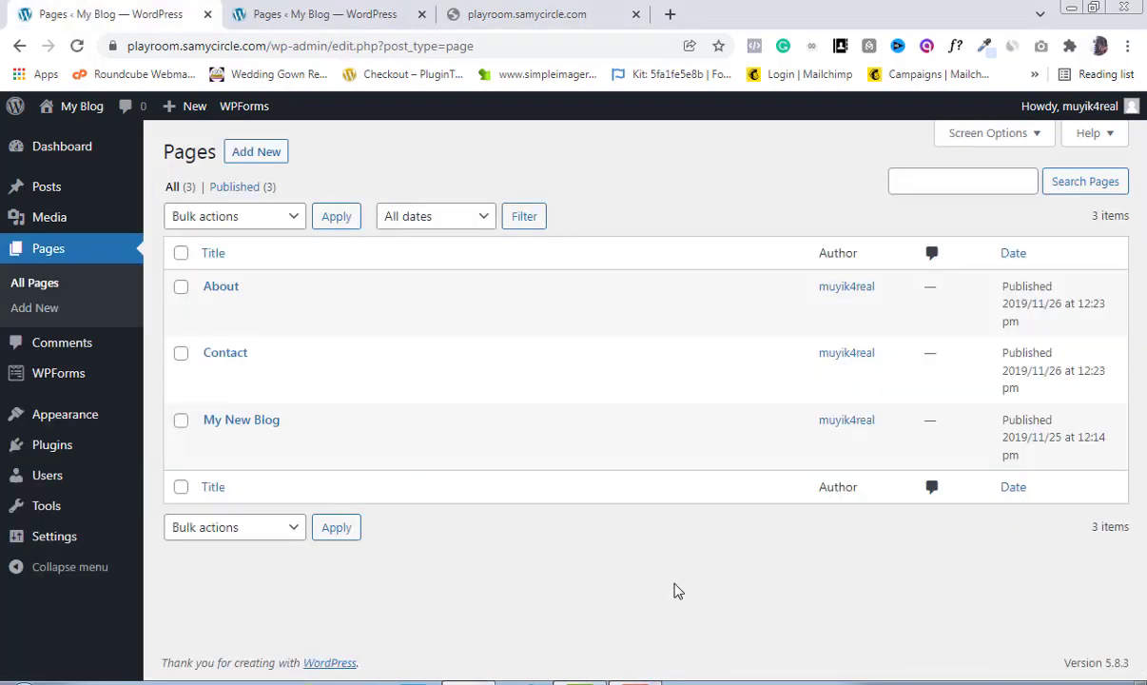
mouse_move(244, 446)
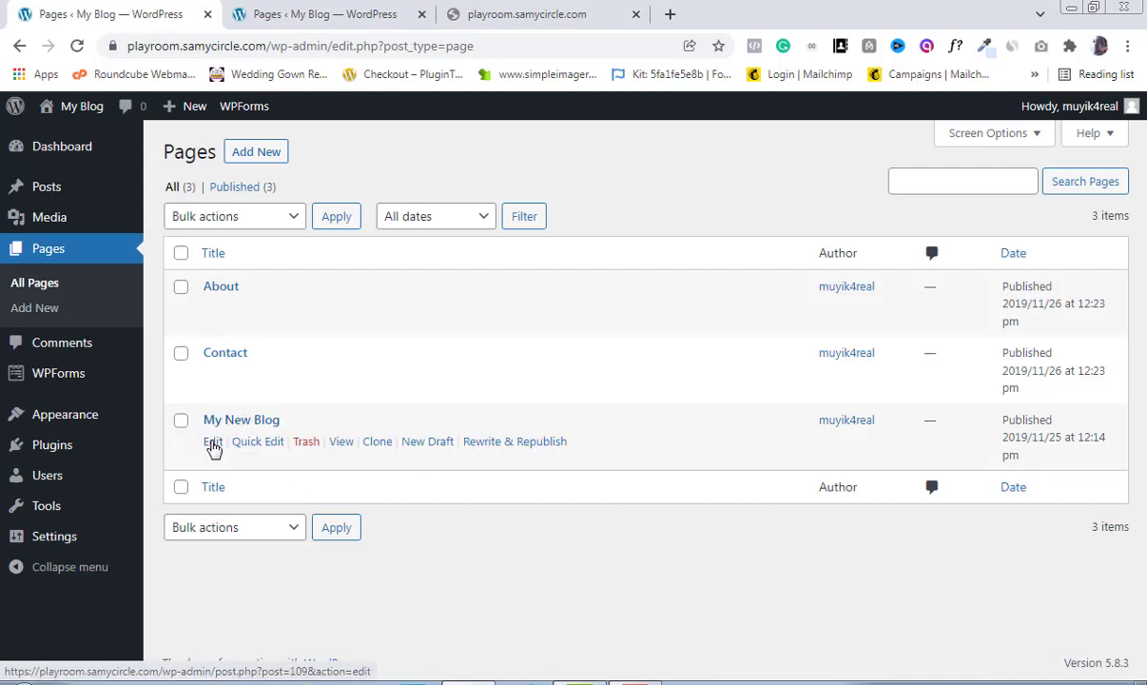
left_click(211, 443)
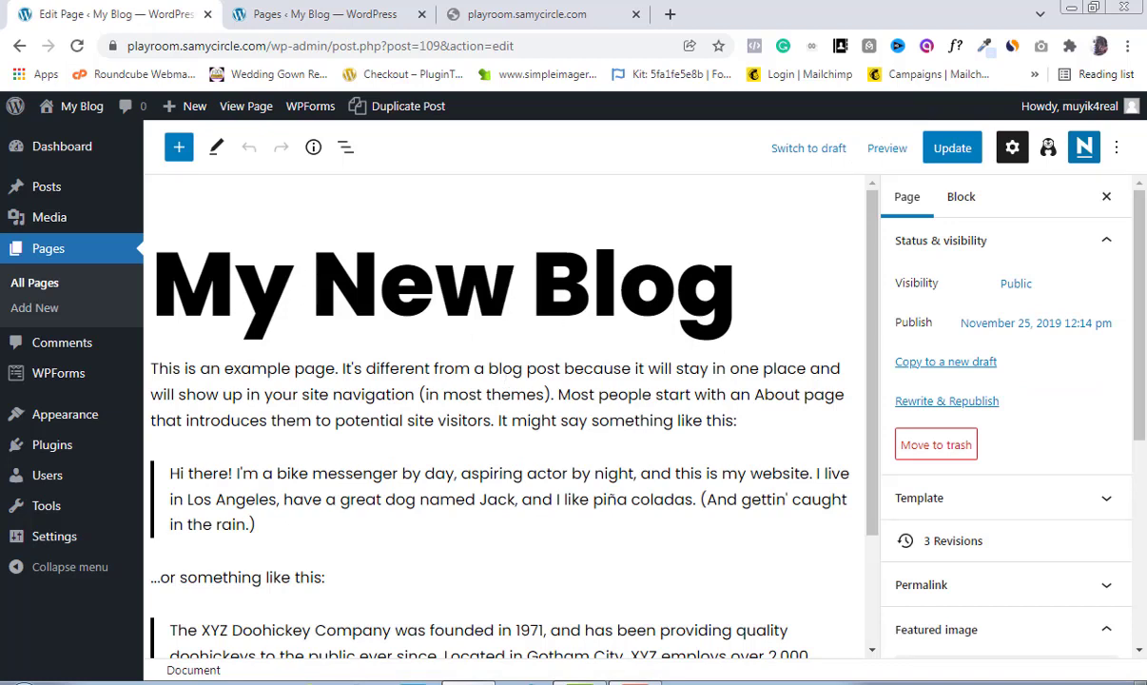
- Shorten the page title to "Blog" and update the page
left_click(527, 290)
key("BackSpace")
key("BackSpace")
key("BackSpace")
key("BackSpace")
key("BackSpace")
key("BackSpace")
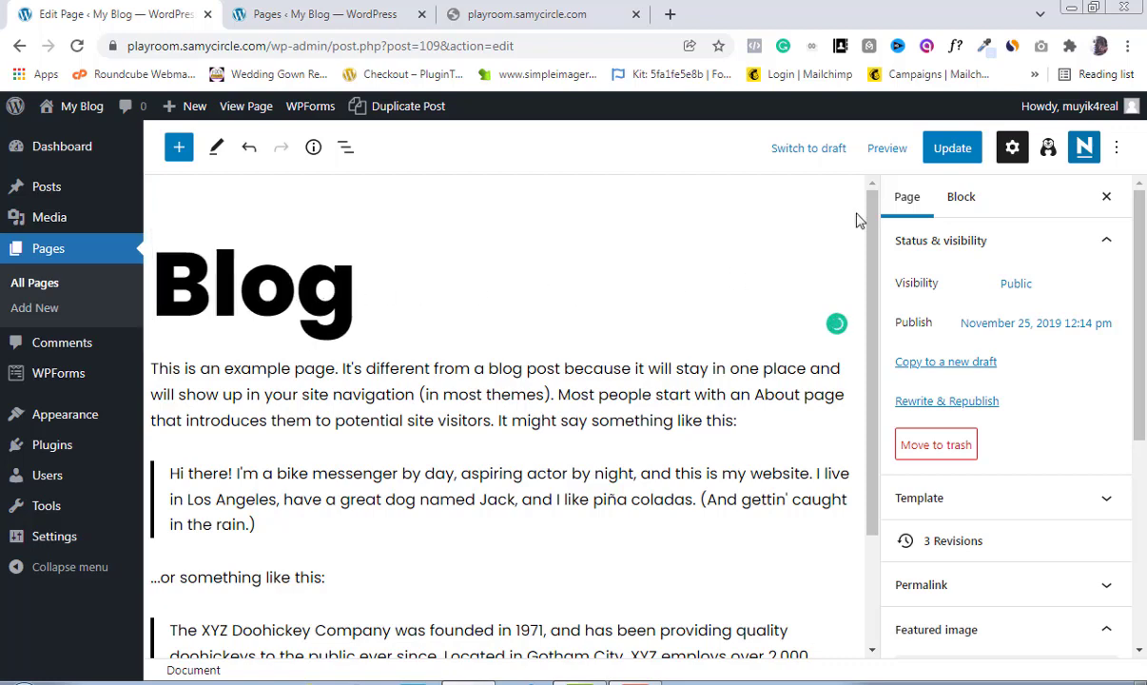
left_click(960, 152)
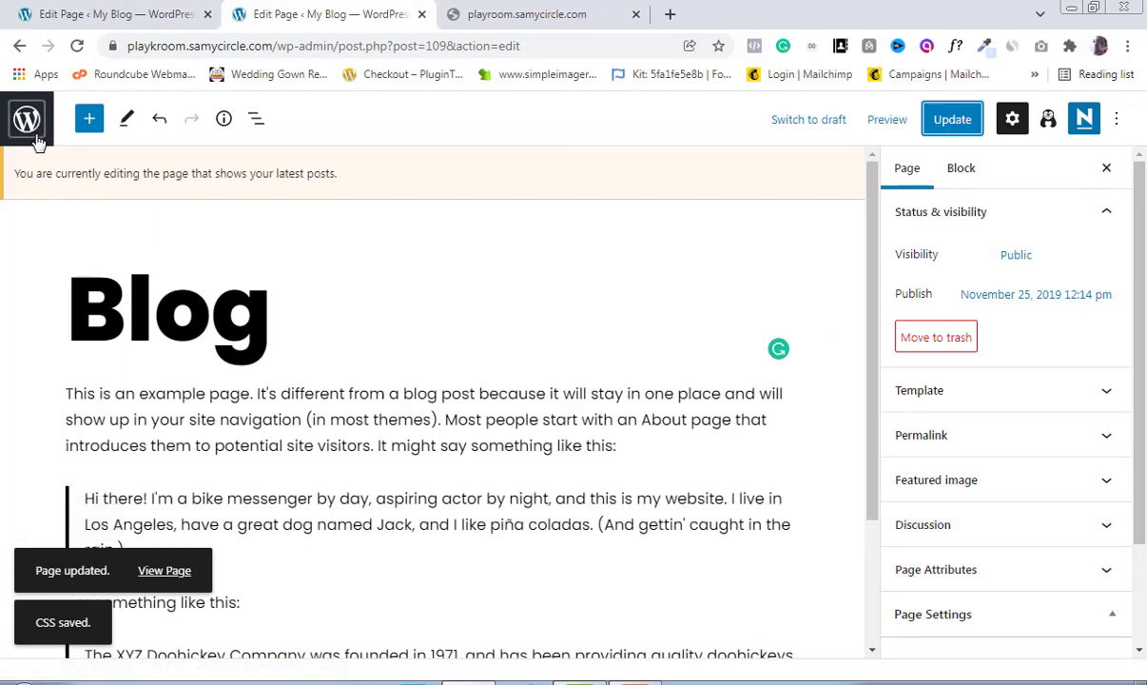
- Return to the playkroom site's pages list and visit its live home page to check the navigation menu
left_click(24, 128)
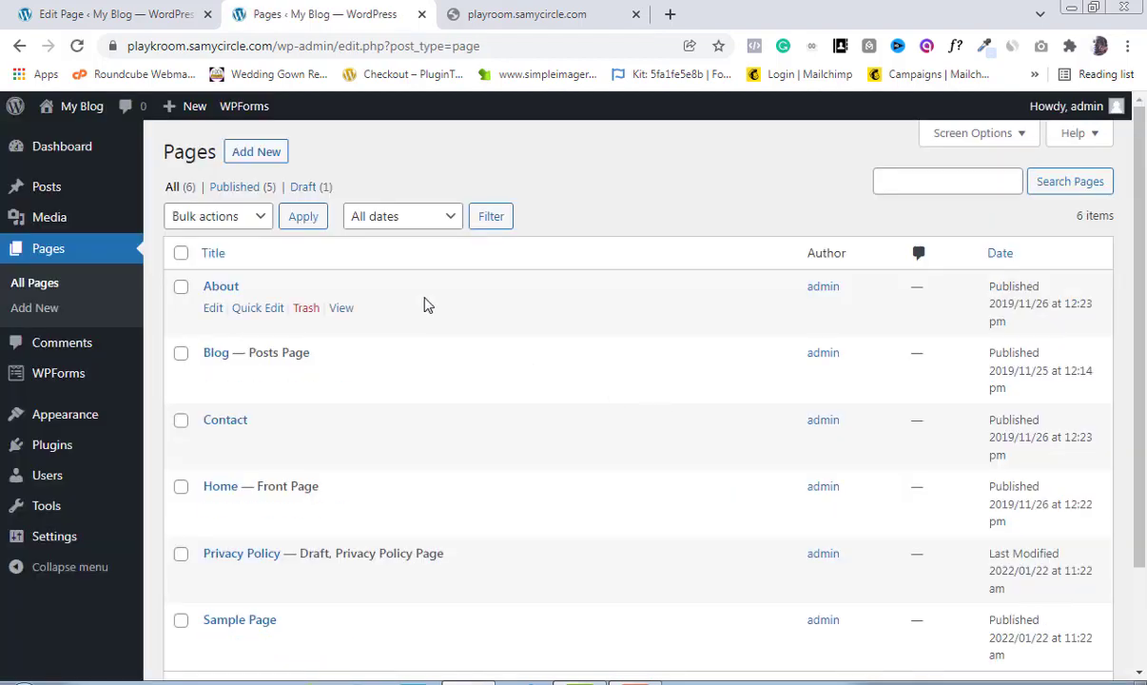
mouse_move(84, 107)
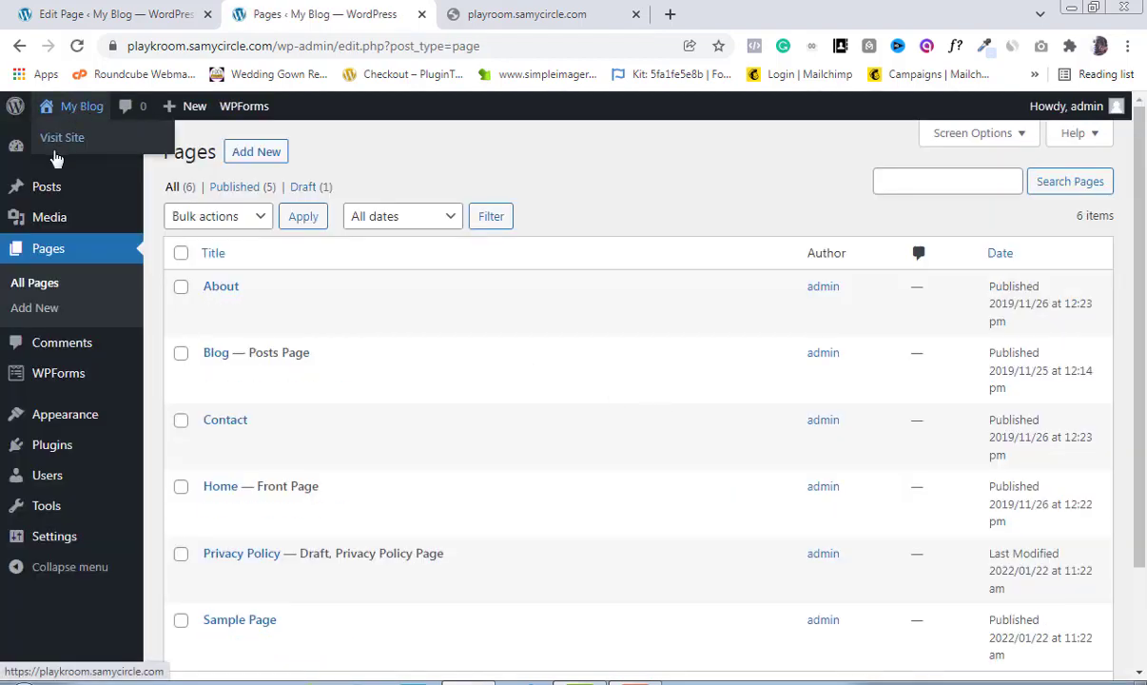
left_click(57, 140)
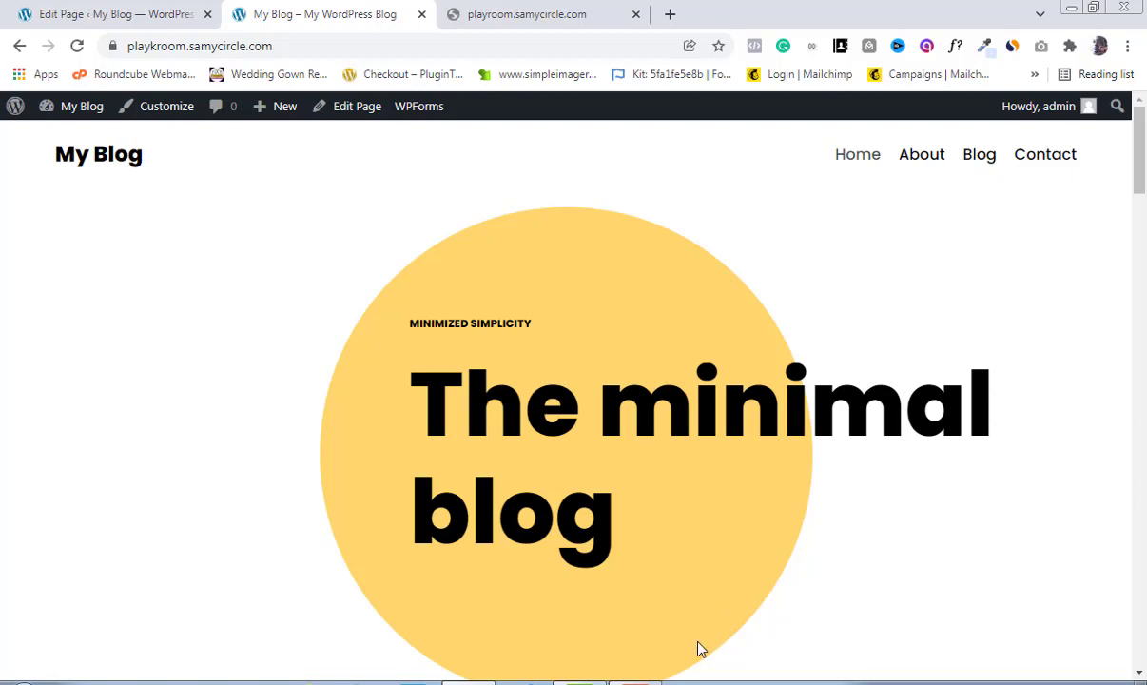
- Switch back to the playroom site's admin and open its Reading Settings
left_click(63, 13)
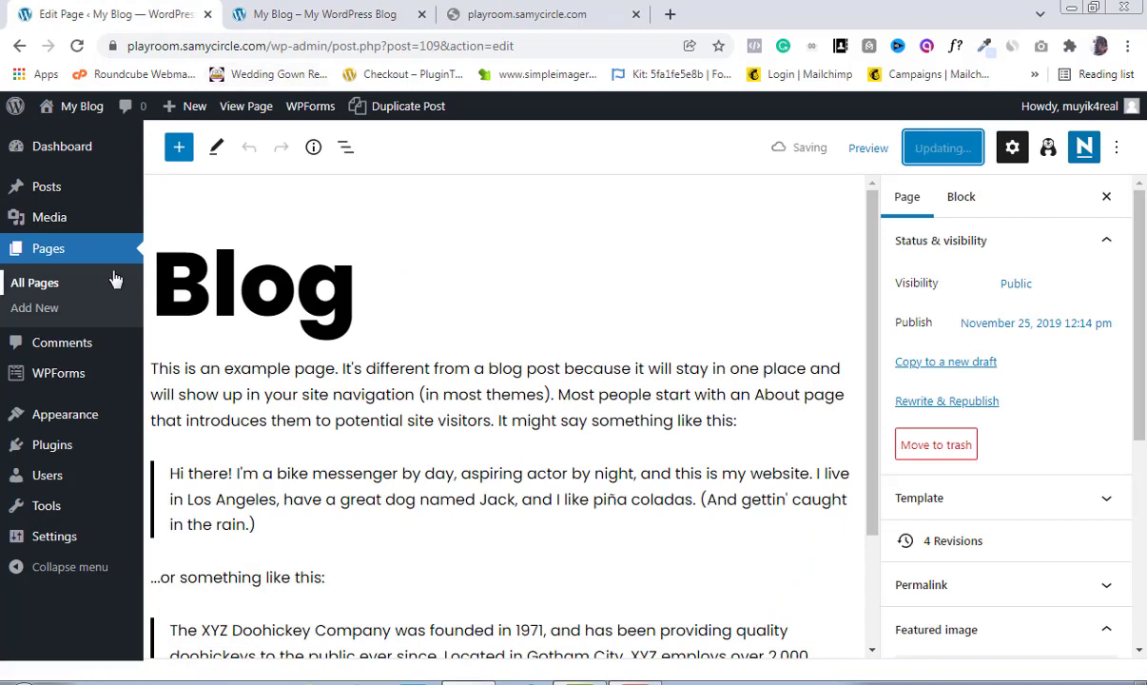
mouse_move(62, 540)
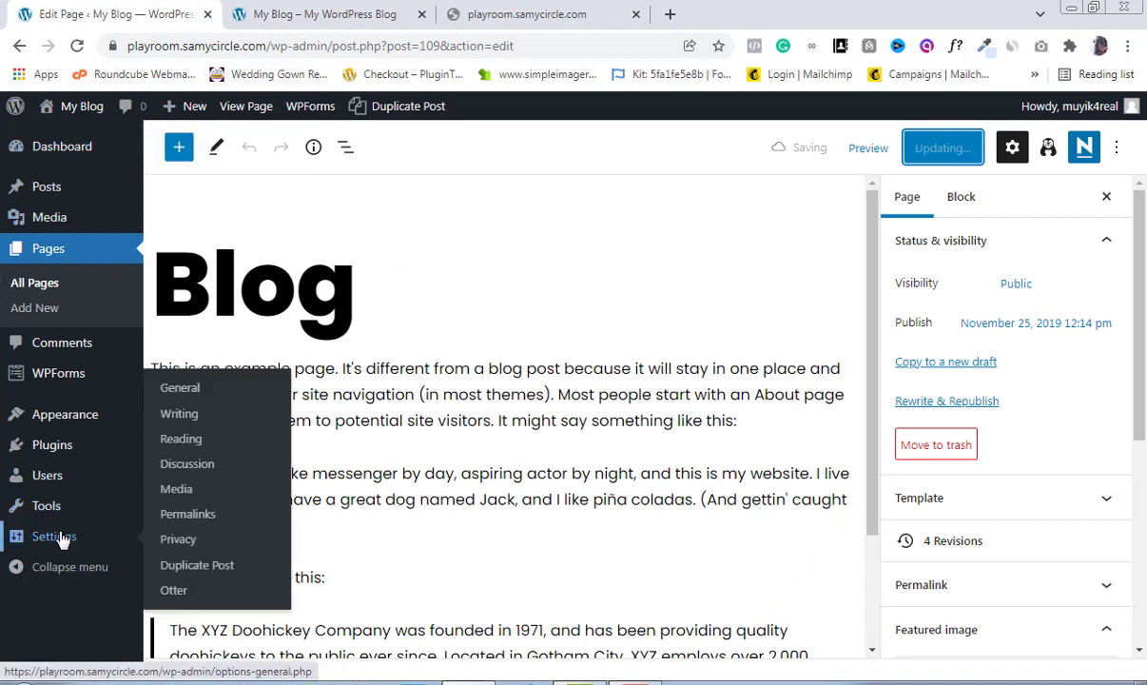
left_click(182, 440)
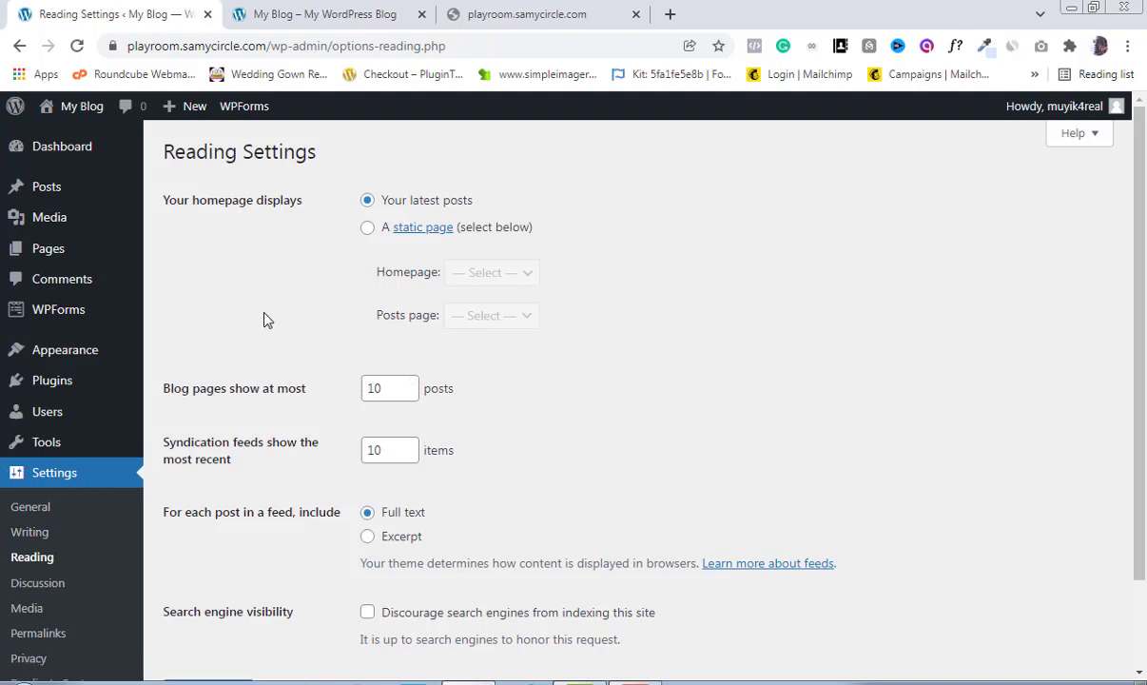
- Set the homepage to display a static page, choose Blog as the posts page, and save the reading settings
left_click(367, 230)
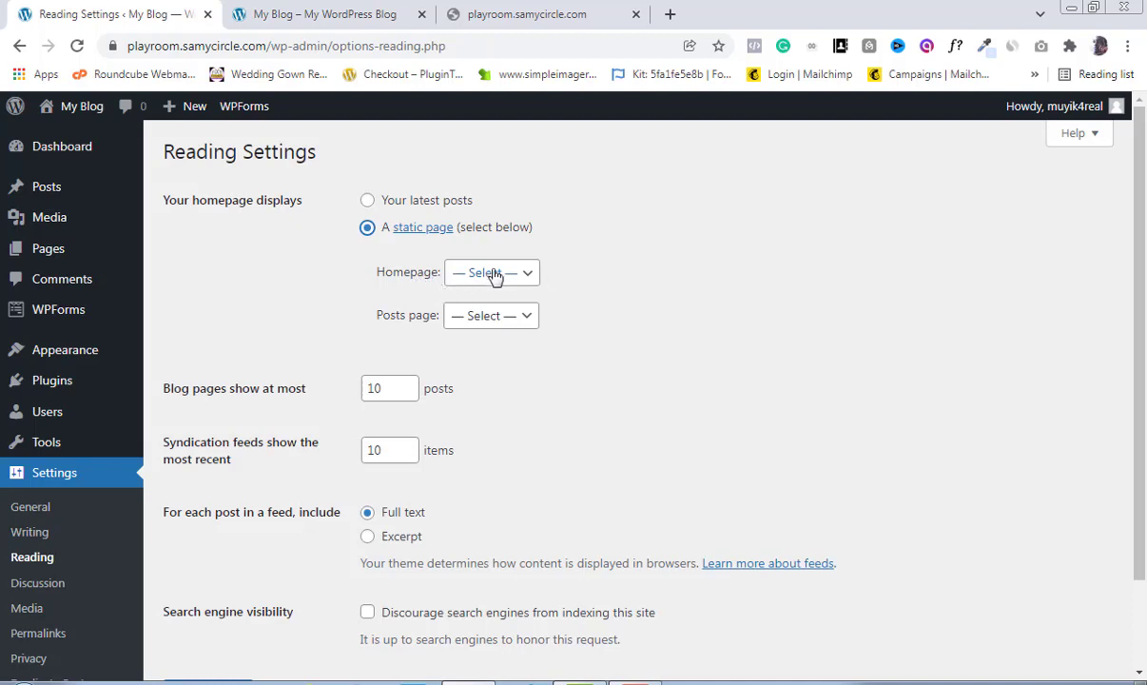
left_click(525, 320)
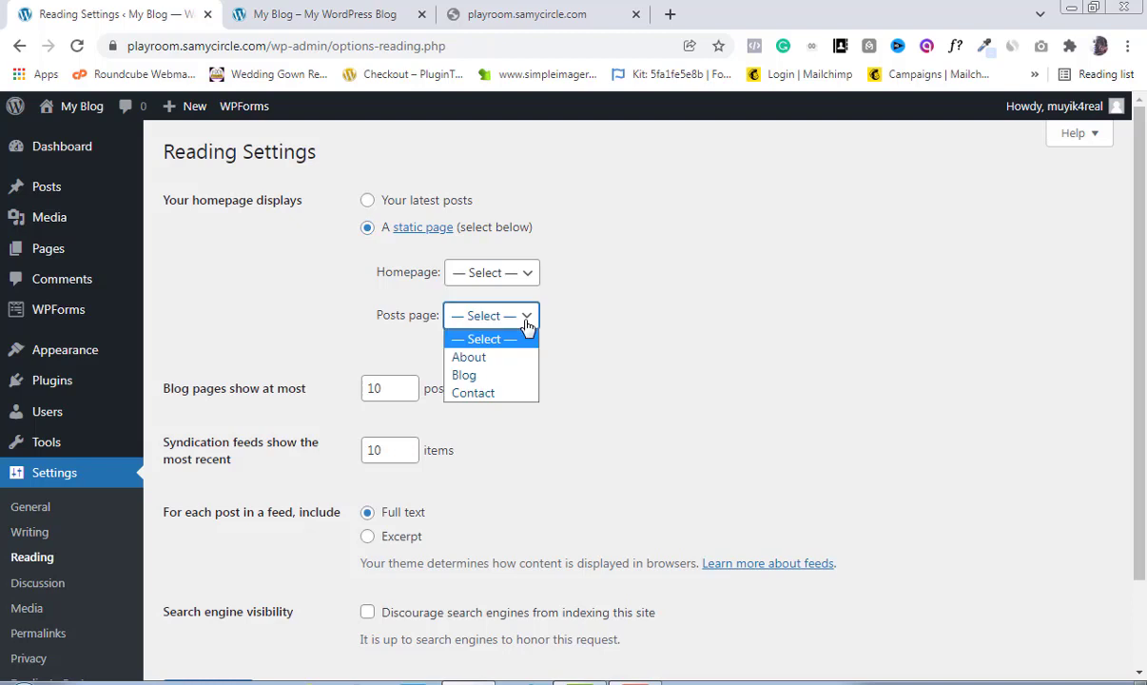
left_click(467, 378)
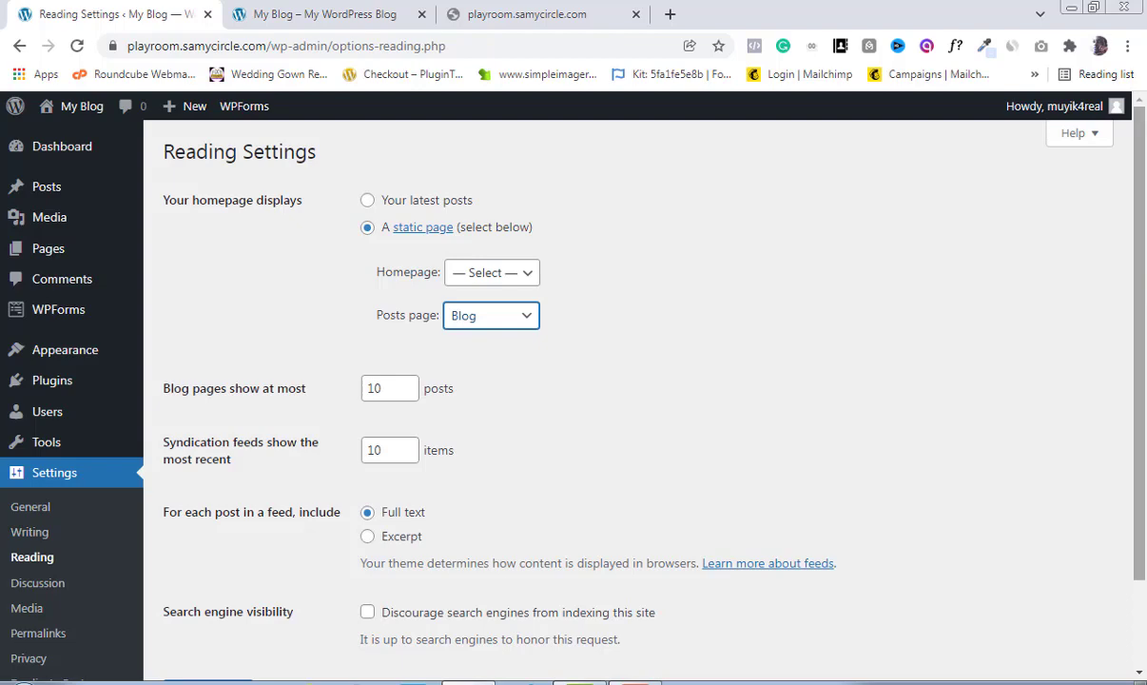
scroll(1140, 285, "down", 2)
left_click(198, 589)
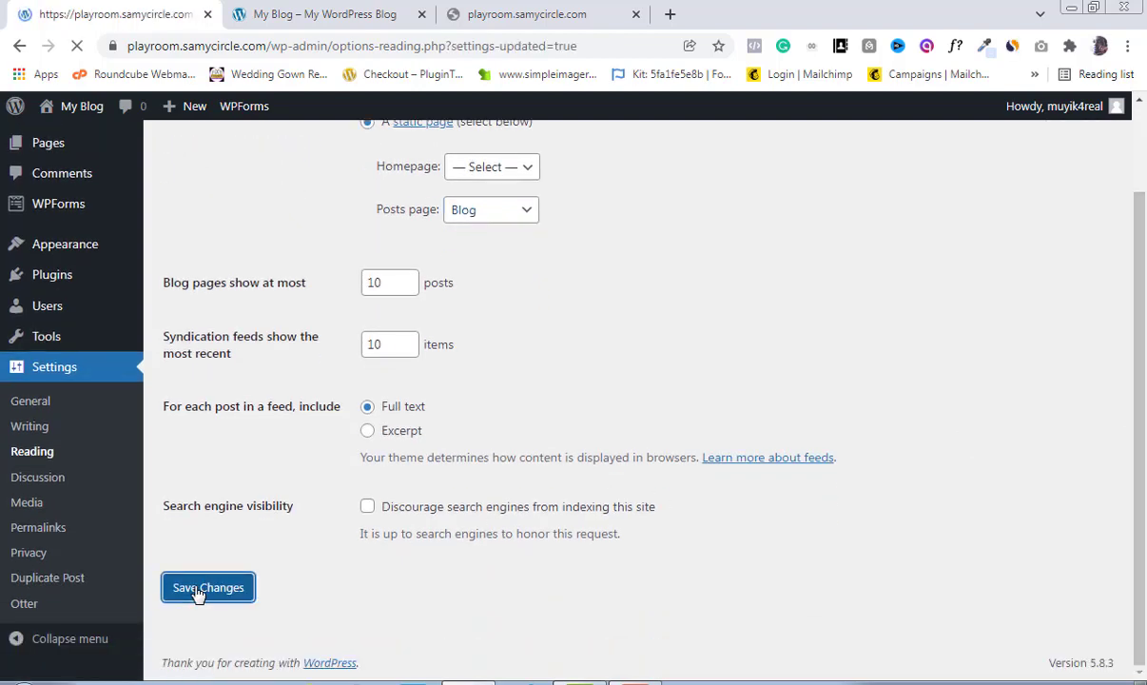
- Close the two extra site tabs and open the live site in a new tab to check its home page
left_click(634, 14)
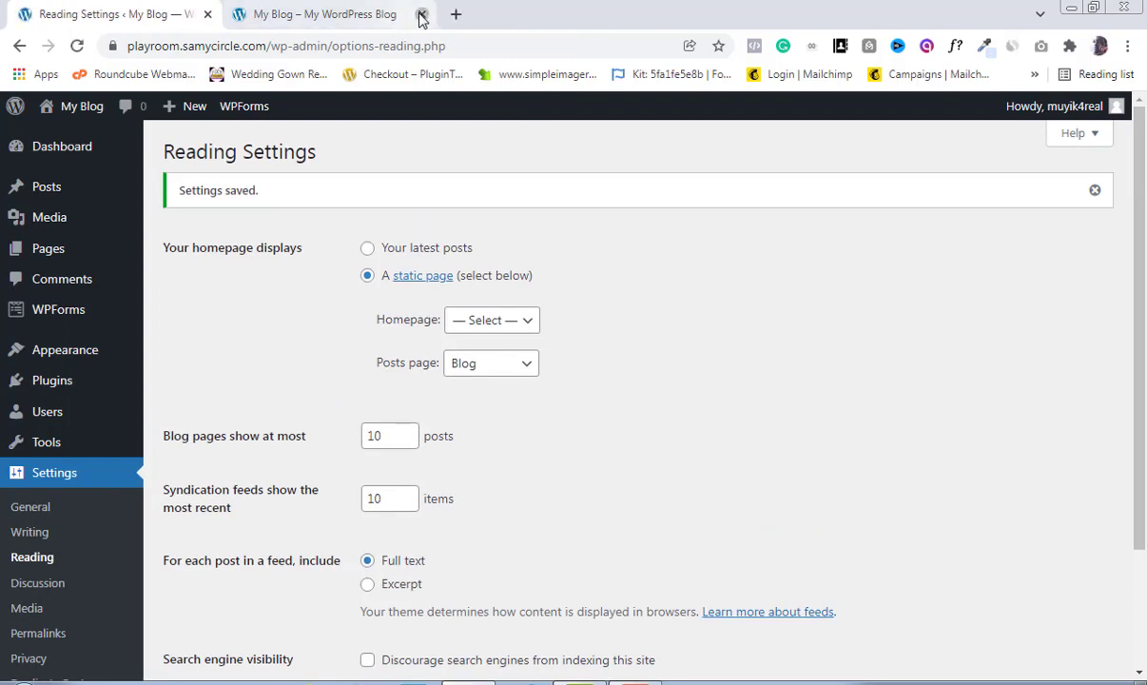
left_click(418, 15)
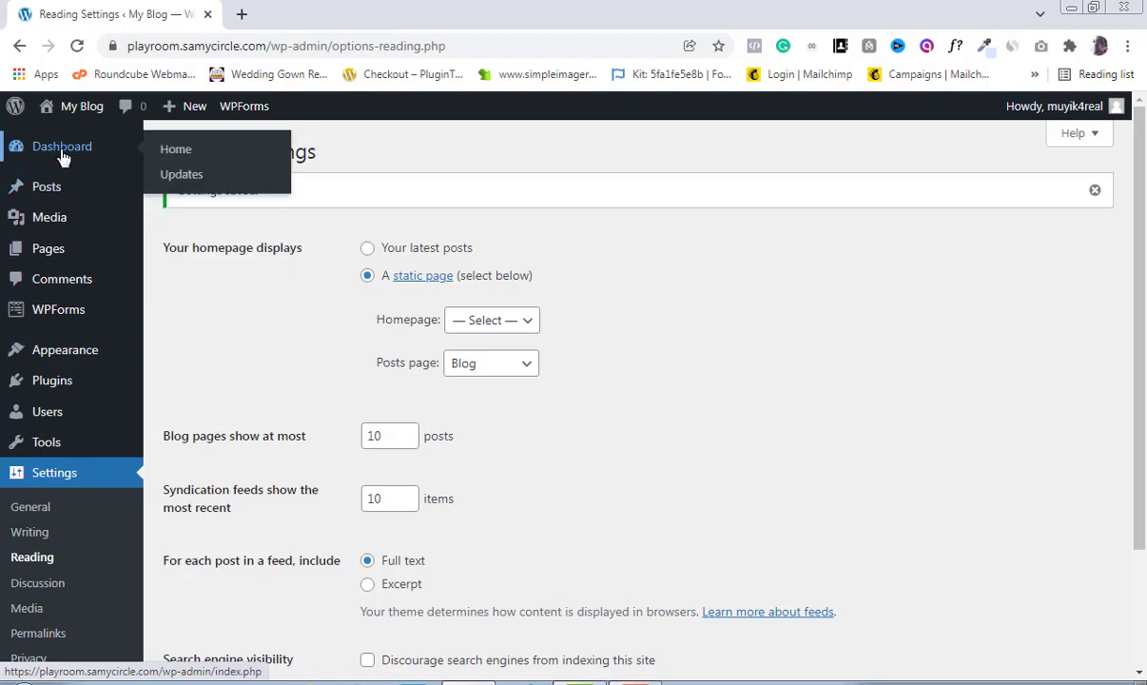
mouse_move(67, 112)
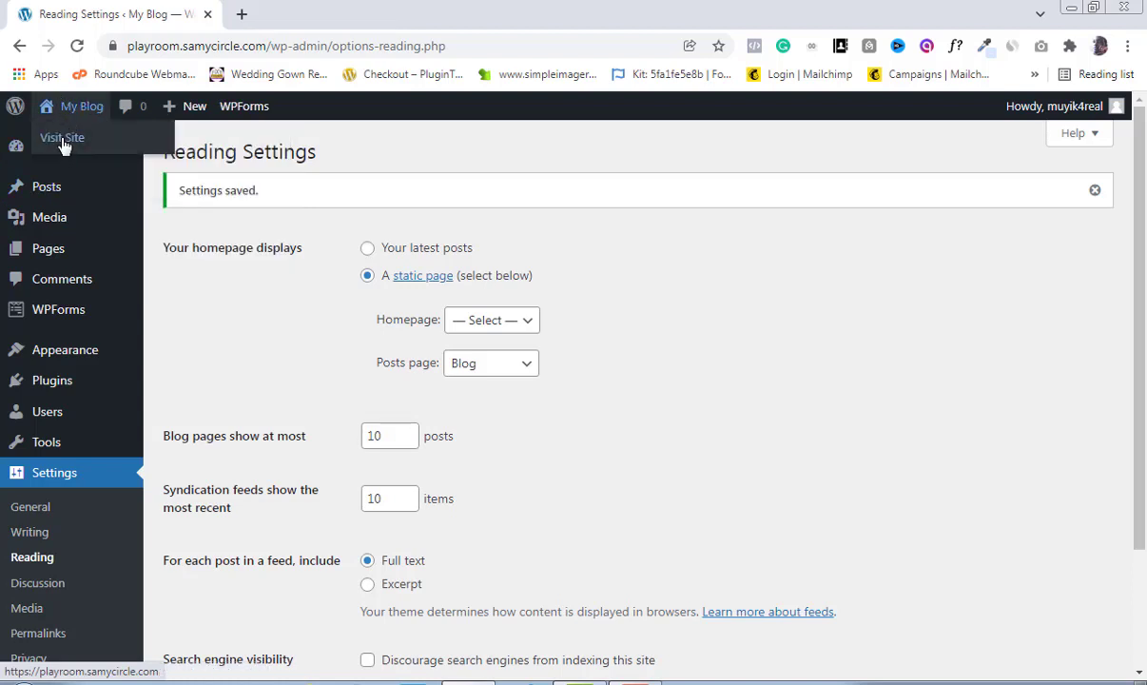
right_click(63, 143)
left_click(91, 149)
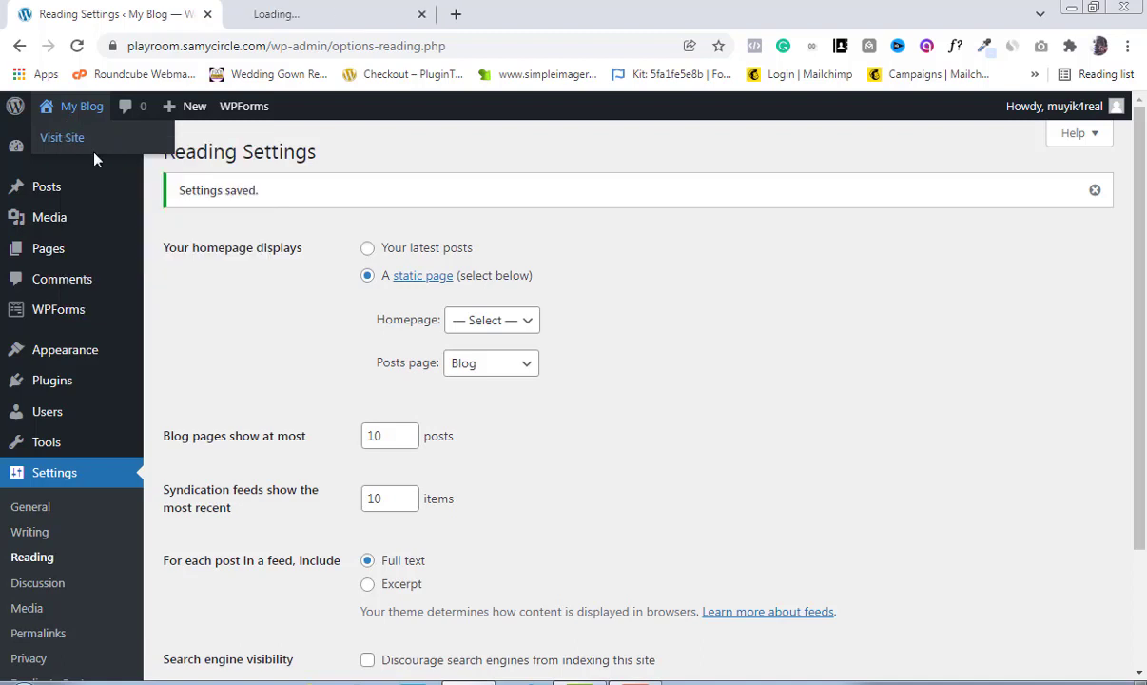
left_click(296, 21)
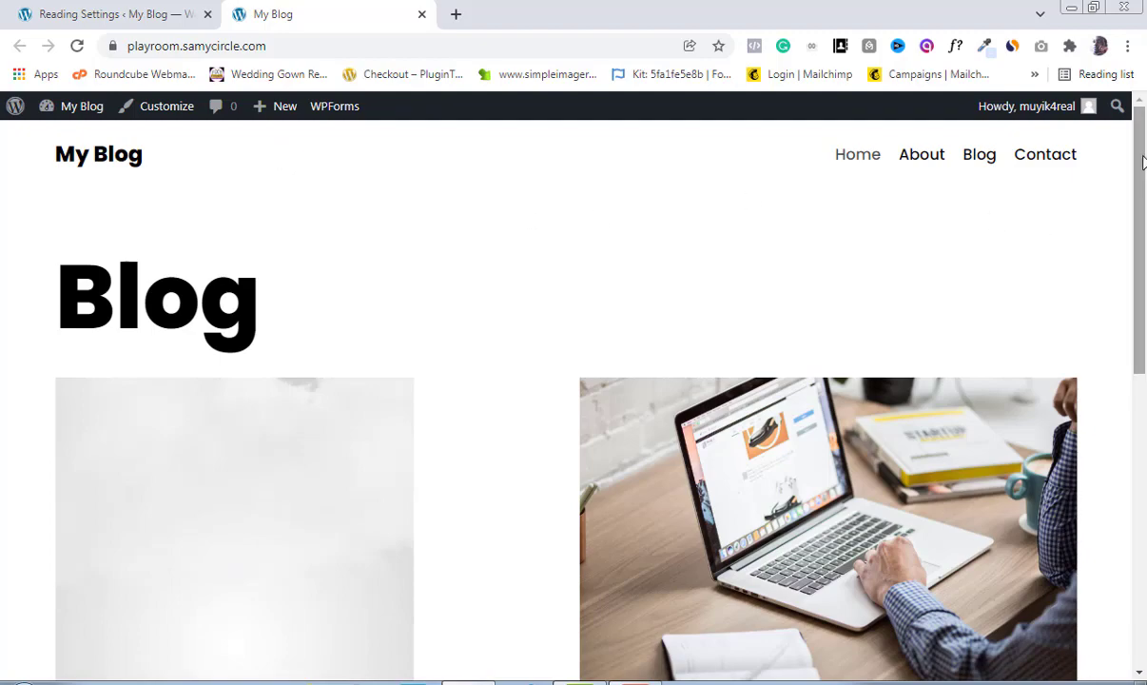
mouse_move(1142, 161)
left_mouse_down()
mouse_move(1144, 490)
mouse_move(1141, 180)
left_mouse_up()
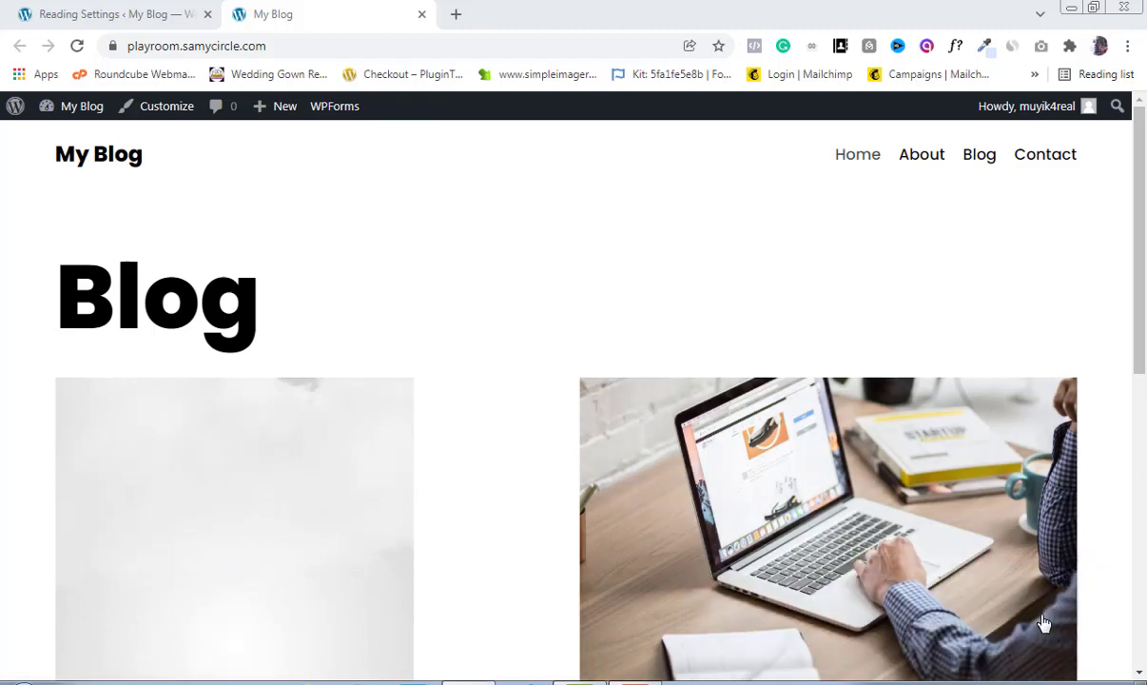
- Open an Incognito window and load playroom.samycircle.com to view the site as a logged-out visitor
left_click(455, 14)
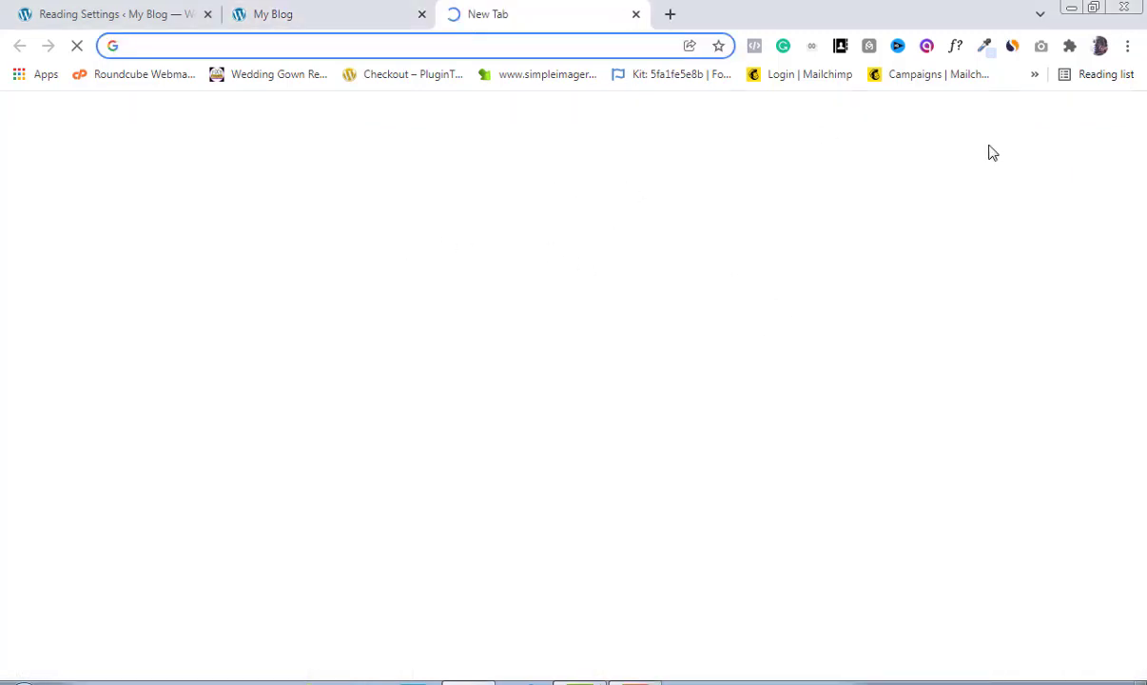
left_click(1127, 45)
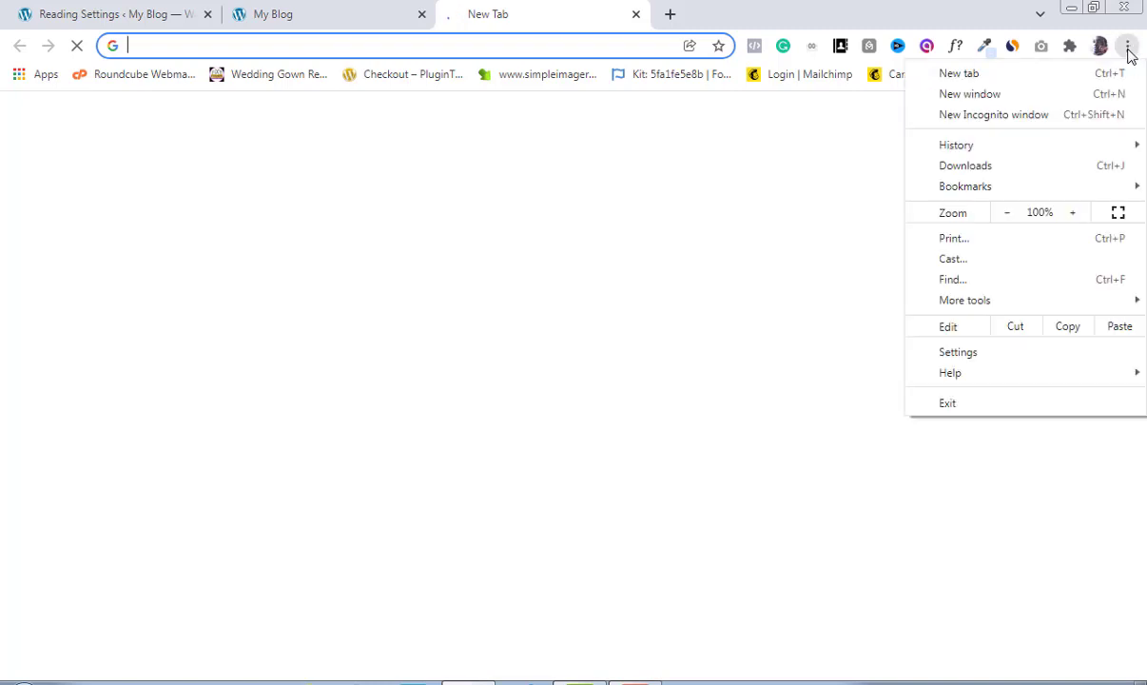
left_click(1025, 115)
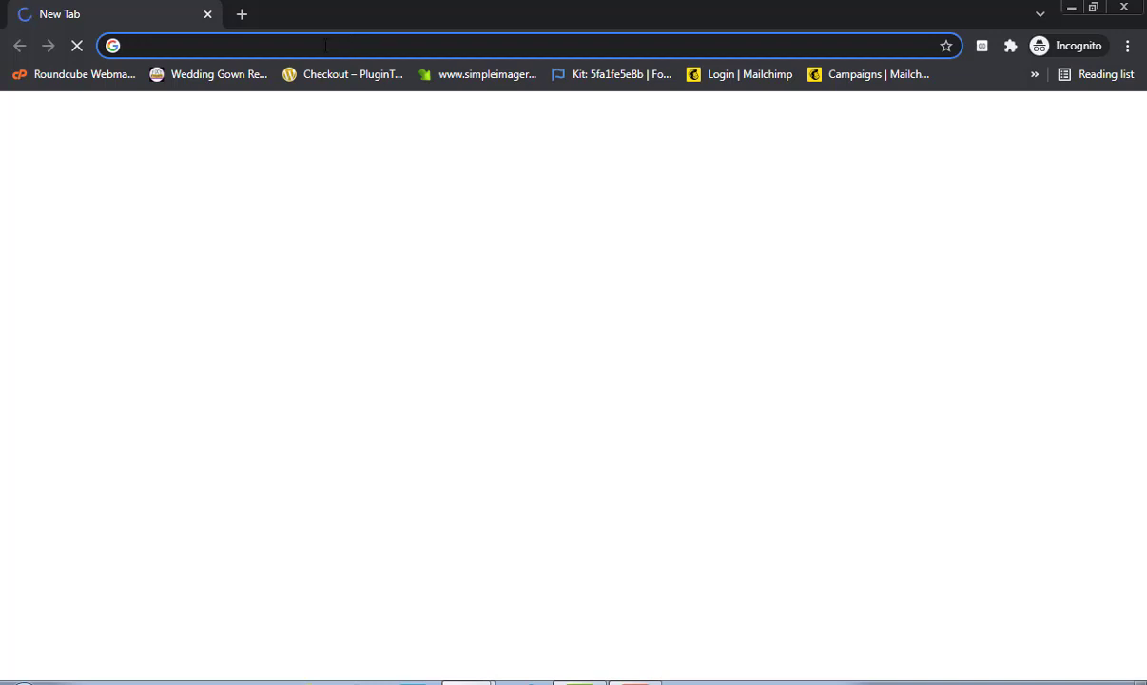
type("p")
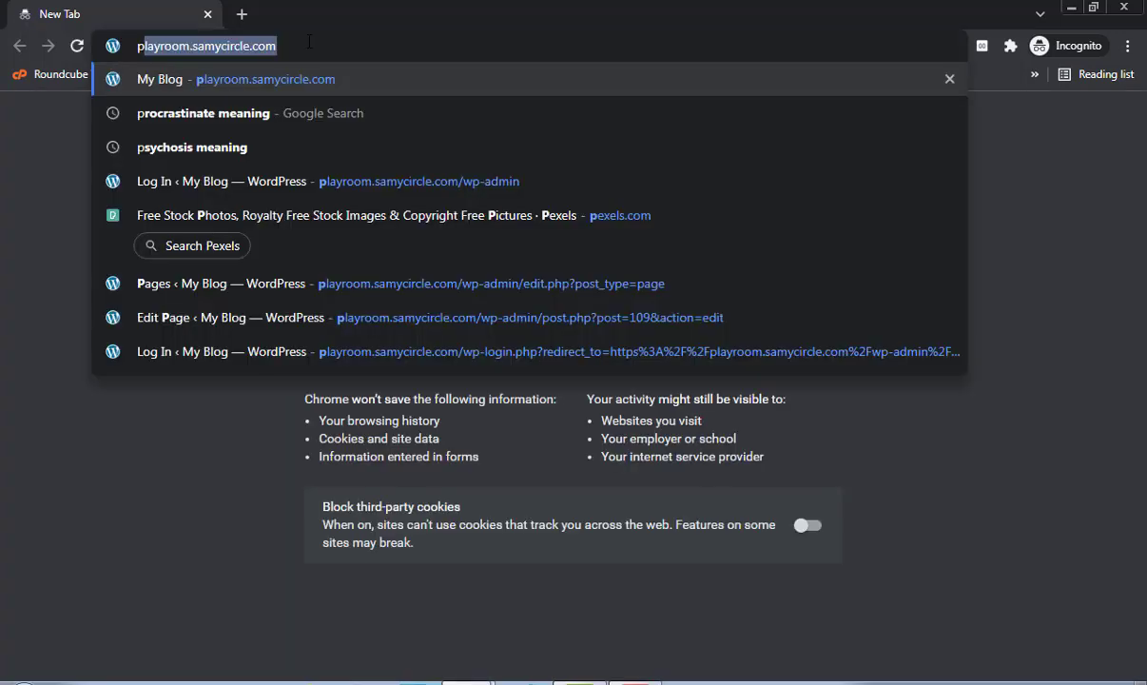
key("Right")
key("Return")
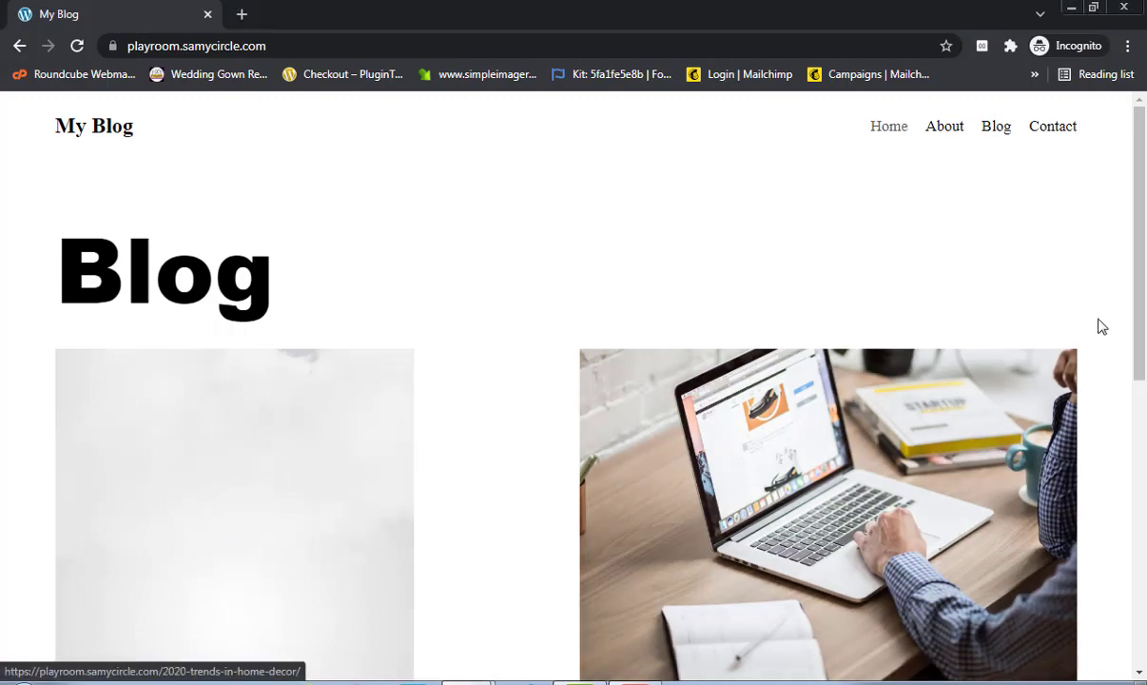
- Examine the visitor view of the home page, including its navigation menu, post images, titles and excerpts
scroll(1084, 174, "down", 4)
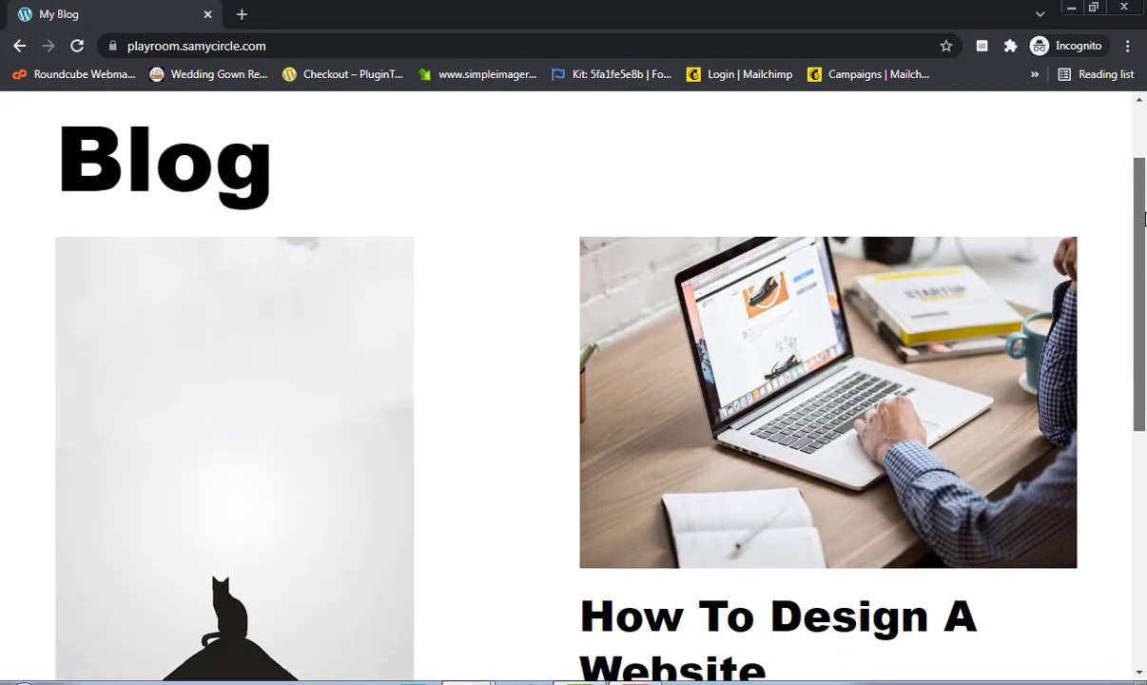
scroll(1142, 304, "down", 2)
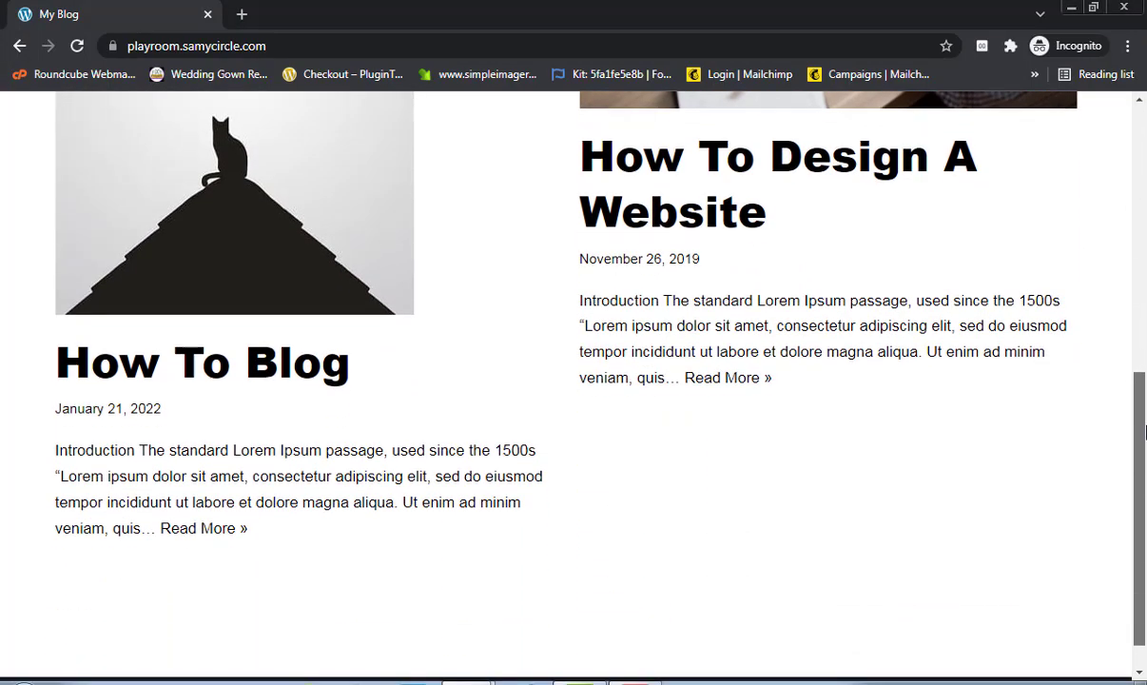
scroll(1142, 304, "up", 3)
left_click_drag(1143, 295, 1141, 410)
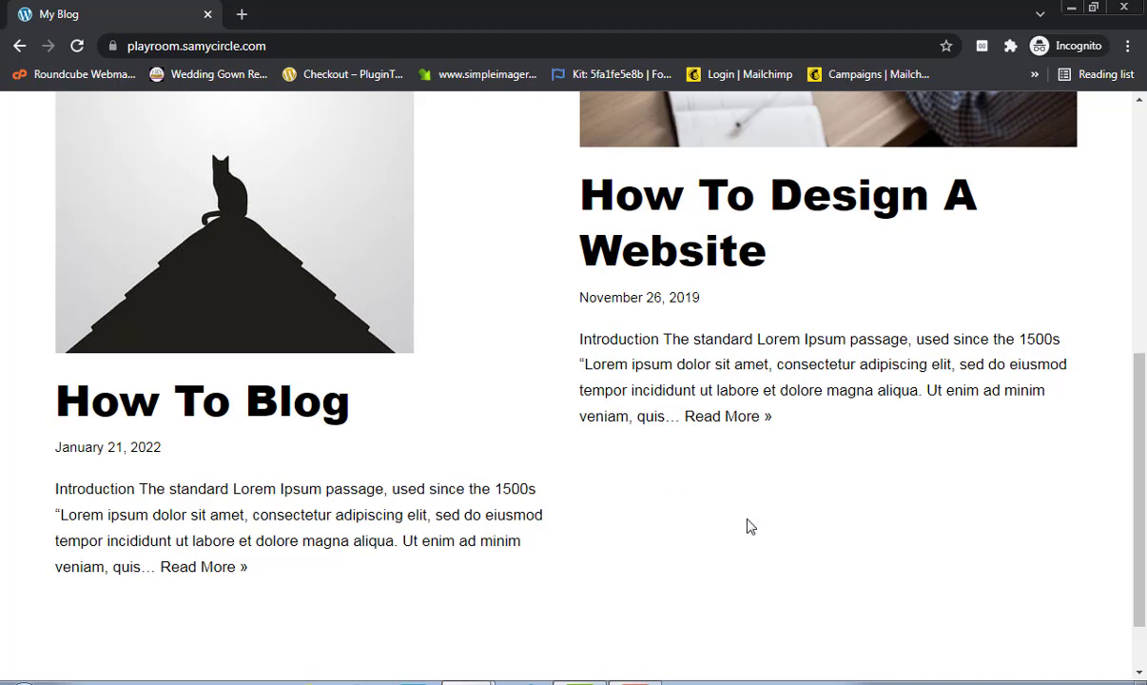
scroll(1144, 327, "up", 4)
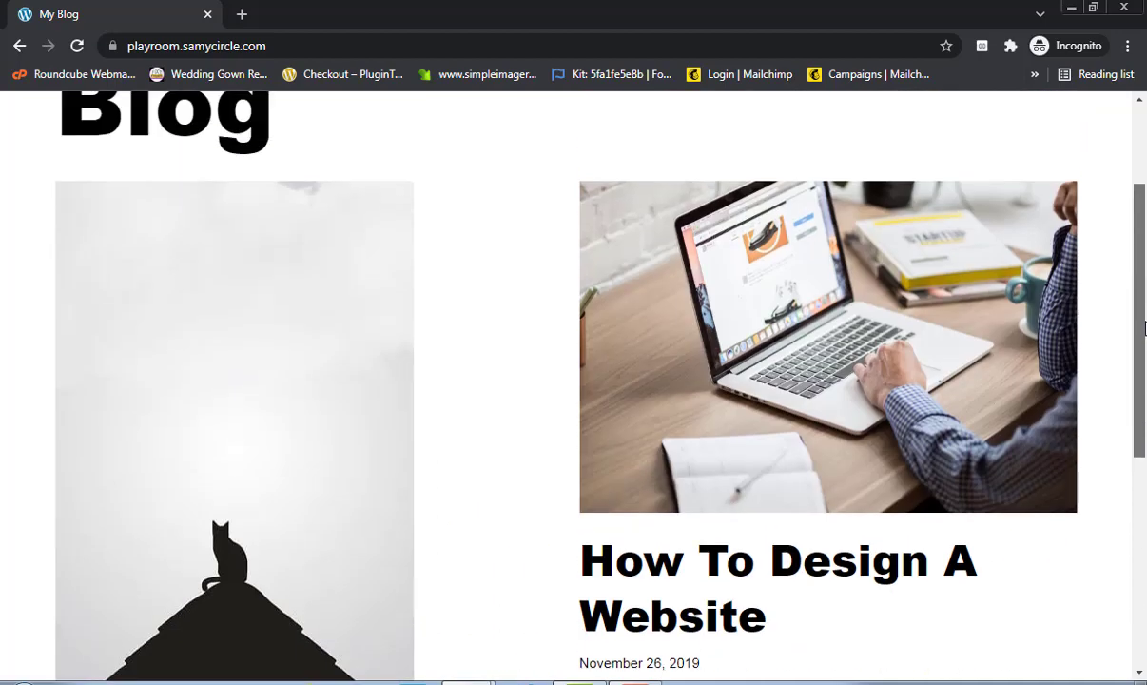
left_click_drag(1144, 327, 1134, 256)
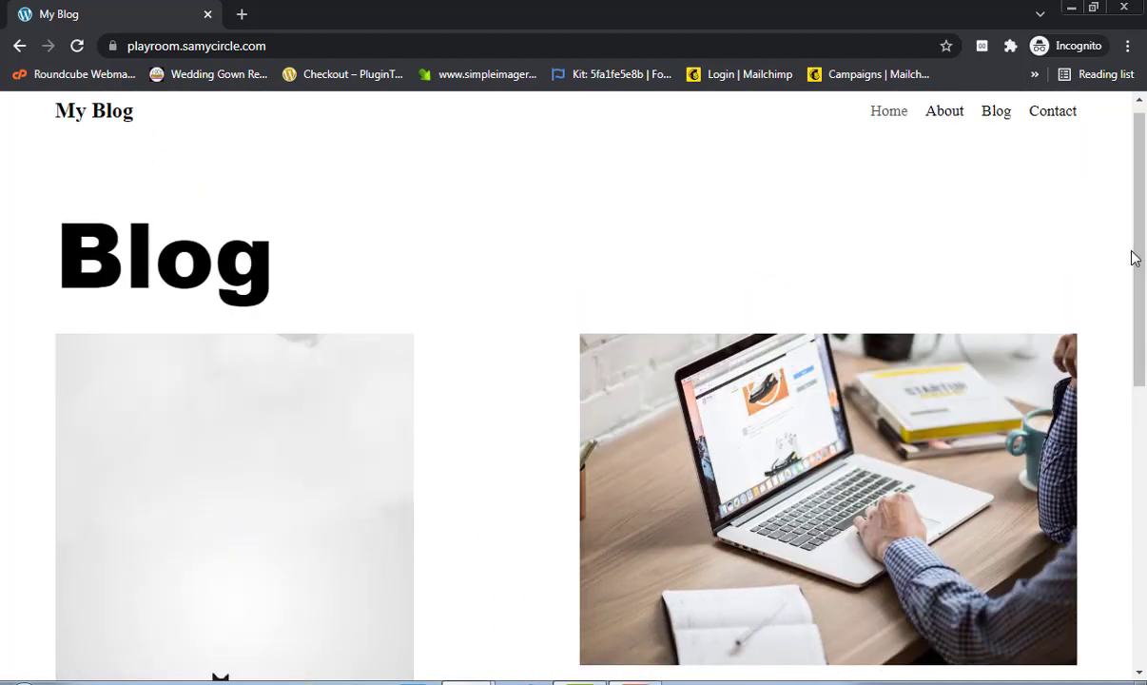
scroll(1145, 237, "down", 1)
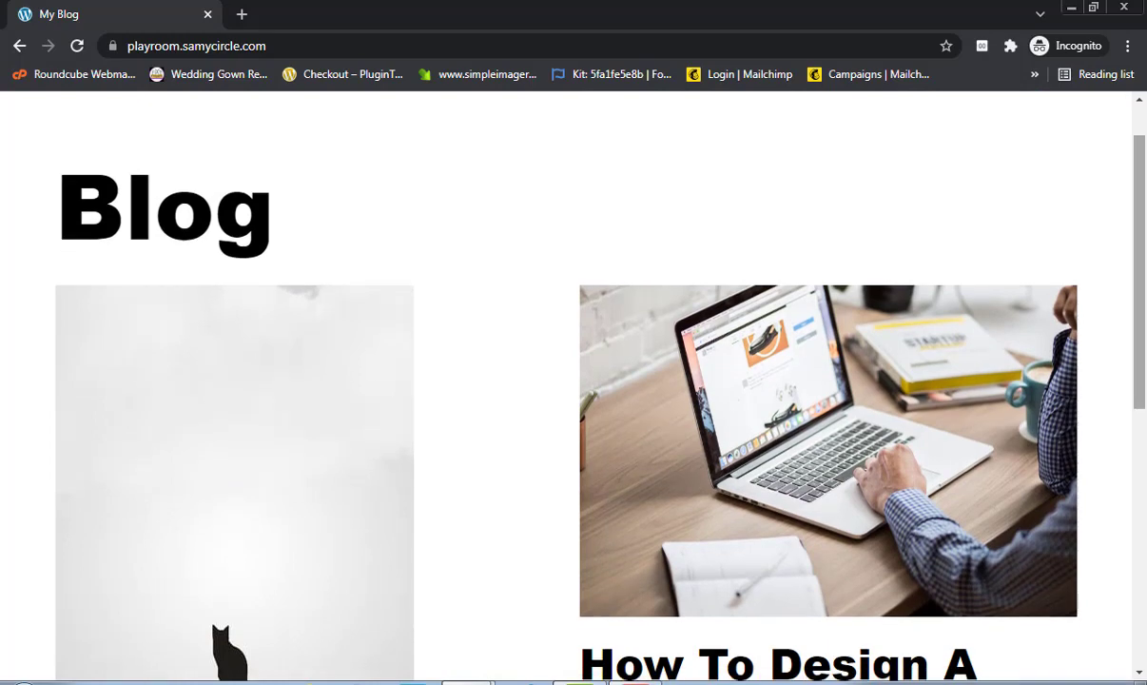
left_click_drag(1145, 237, 1145, 394)
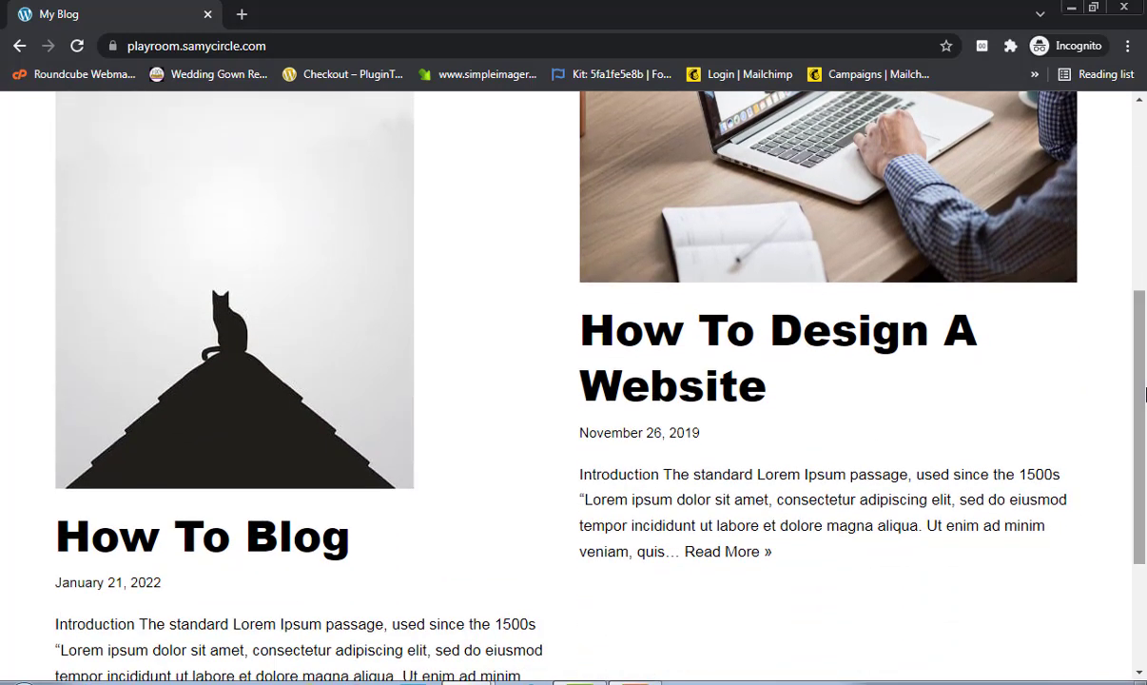